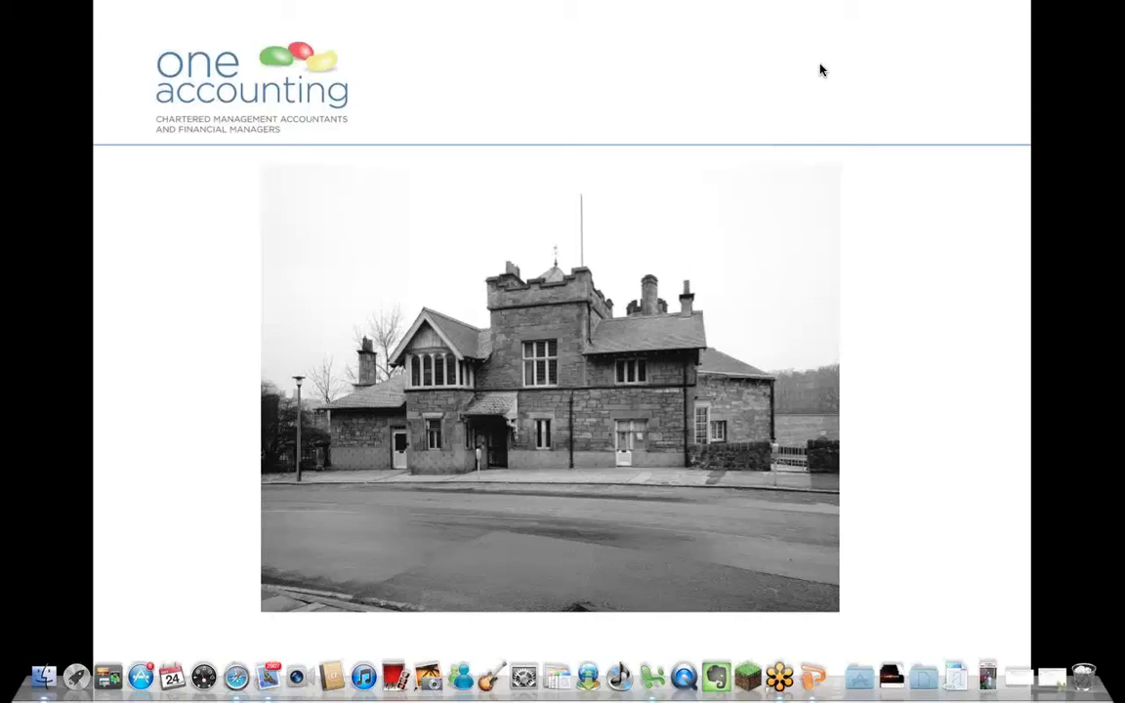
- Show all open windows and desktop spaces in Mission Control
{"action": "key", "text": "ctrl+Up"}
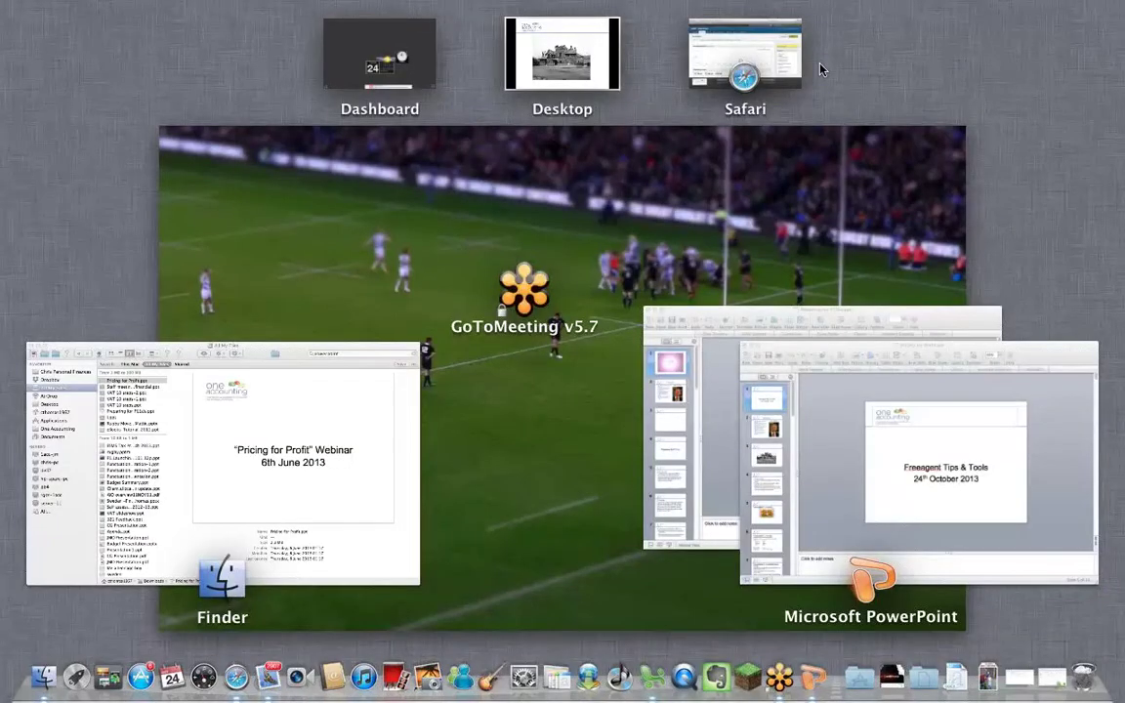
- Switch to the browser showing FreeAgent and go to the Bank Accounts Summary
{"action": "left_click", "coordinate": [744, 58]}
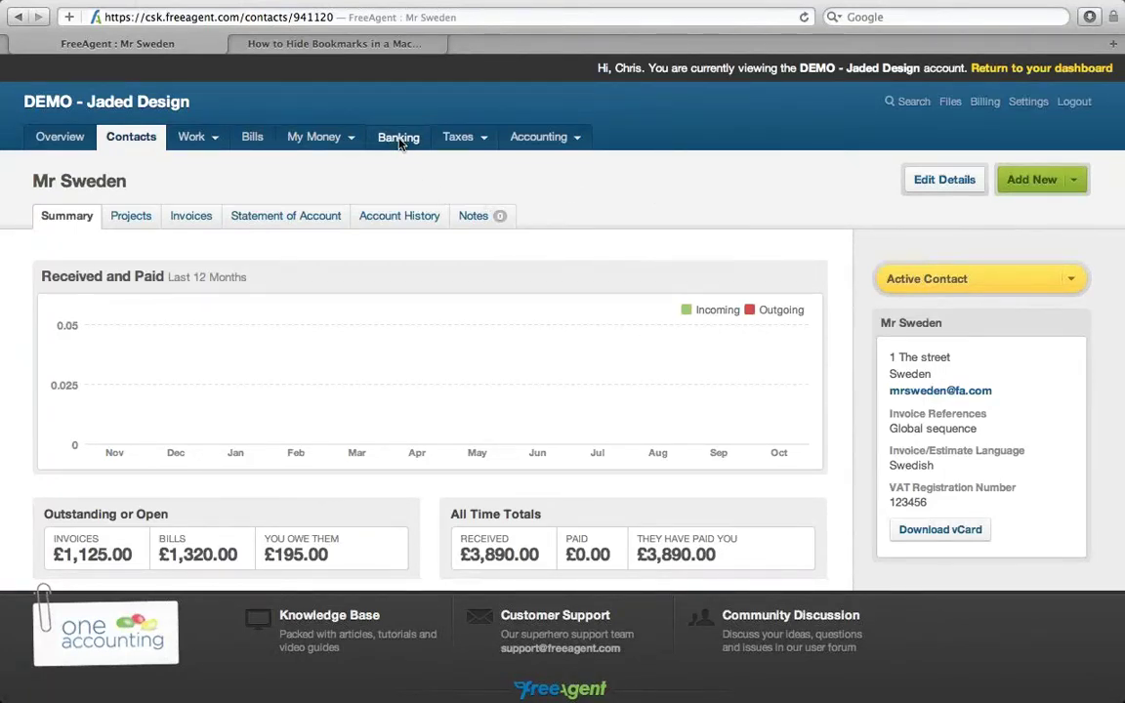
{"action": "left_click", "coordinate": [399, 138]}
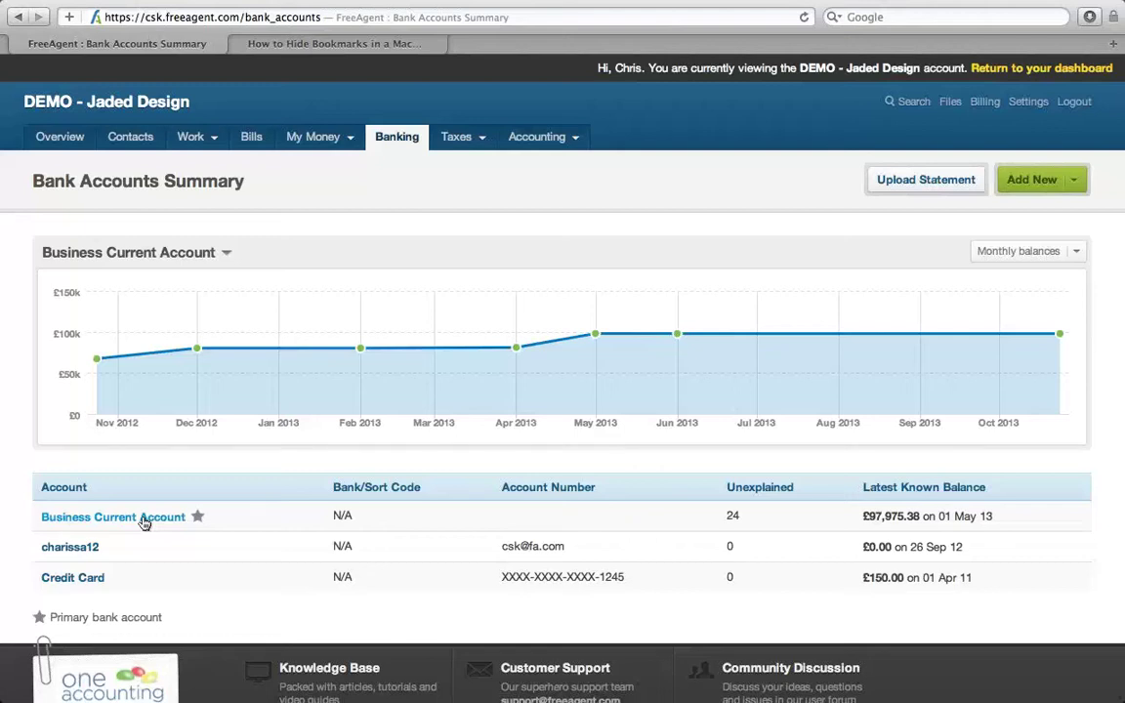
- Open the Business Current Account and start enabling a bank feed for it
{"action": "left_click", "coordinate": [144, 521]}
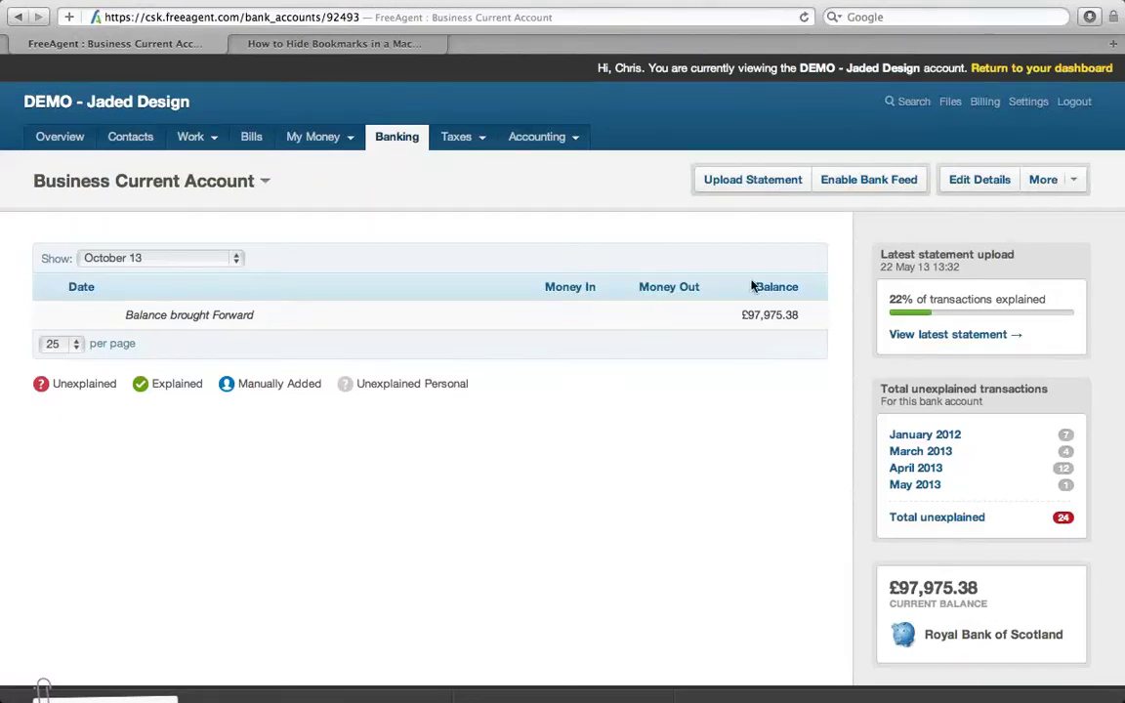
{"action": "left_click", "coordinate": [875, 185]}
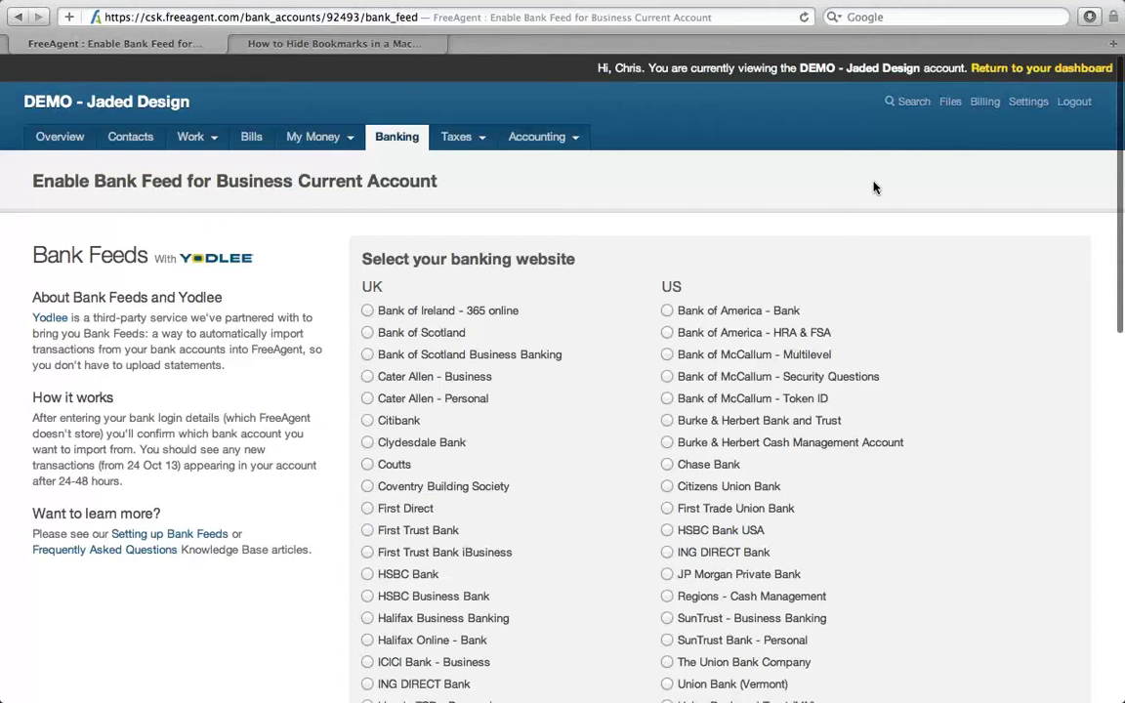
- Choose Royal Bank of Scotland from the UK banking websites and continue to the next step
{"action": "scroll", "coordinate": [874, 187], "scroll_direction": "down", "scroll_amount": 1}
{"action": "scroll", "coordinate": [874, 188], "scroll_direction": "down", "scroll_amount": 1}
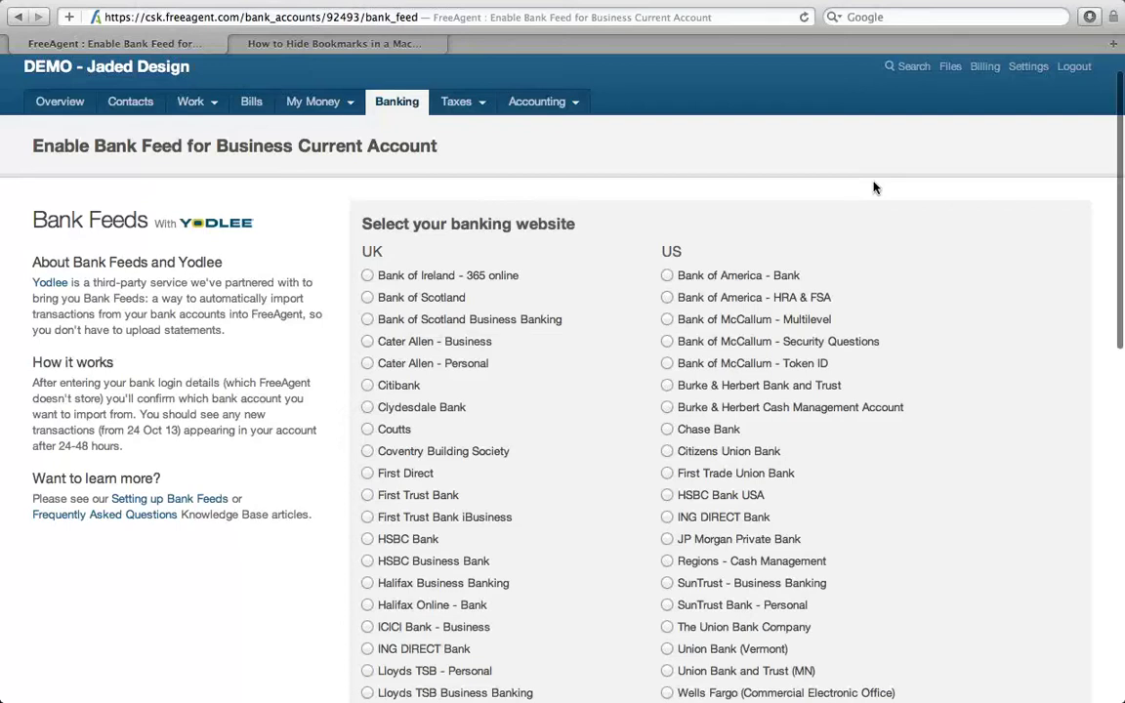
{"action": "scroll", "coordinate": [874, 187], "scroll_direction": "down", "scroll_amount": 1}
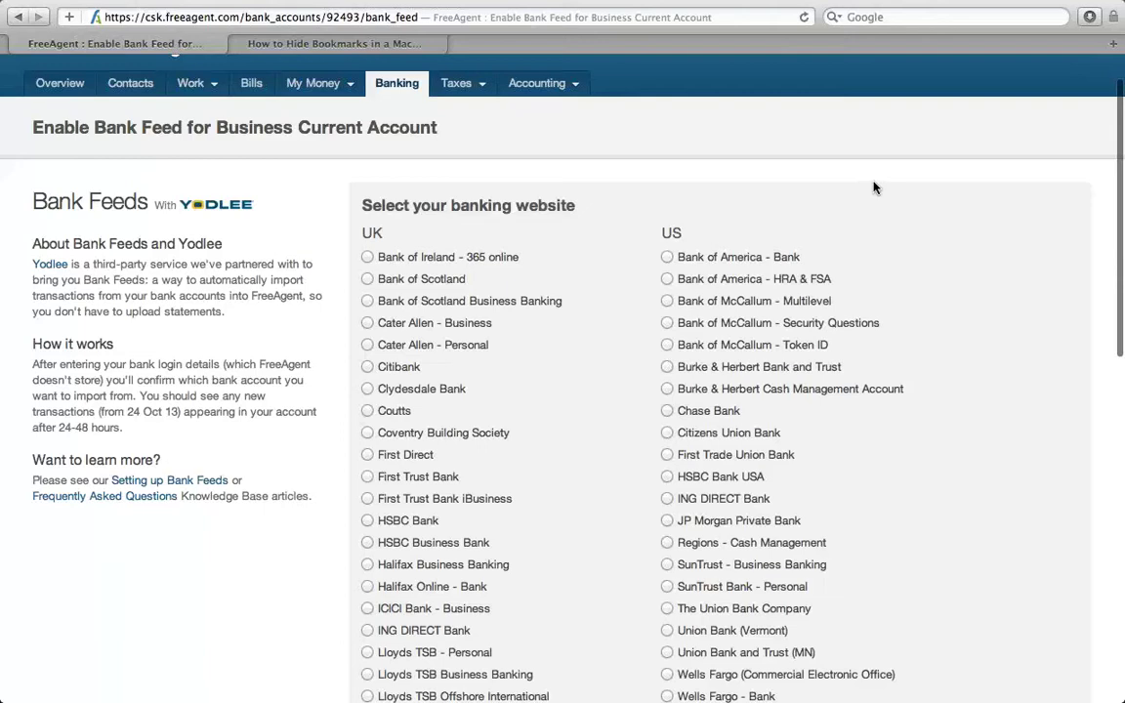
{"action": "scroll", "coordinate": [874, 188], "scroll_direction": "down", "scroll_amount": 2}
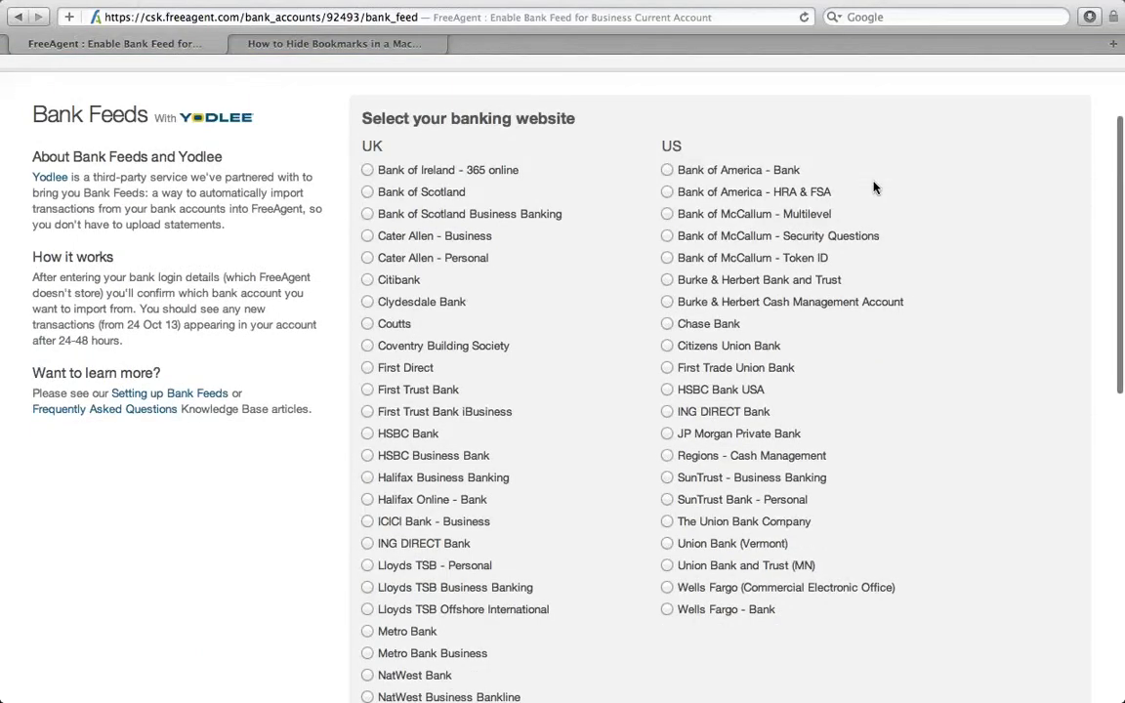
{"action": "scroll", "coordinate": [874, 187], "scroll_direction": "down", "scroll_amount": 1}
{"action": "scroll", "coordinate": [874, 187], "scroll_direction": "down", "scroll_amount": 4}
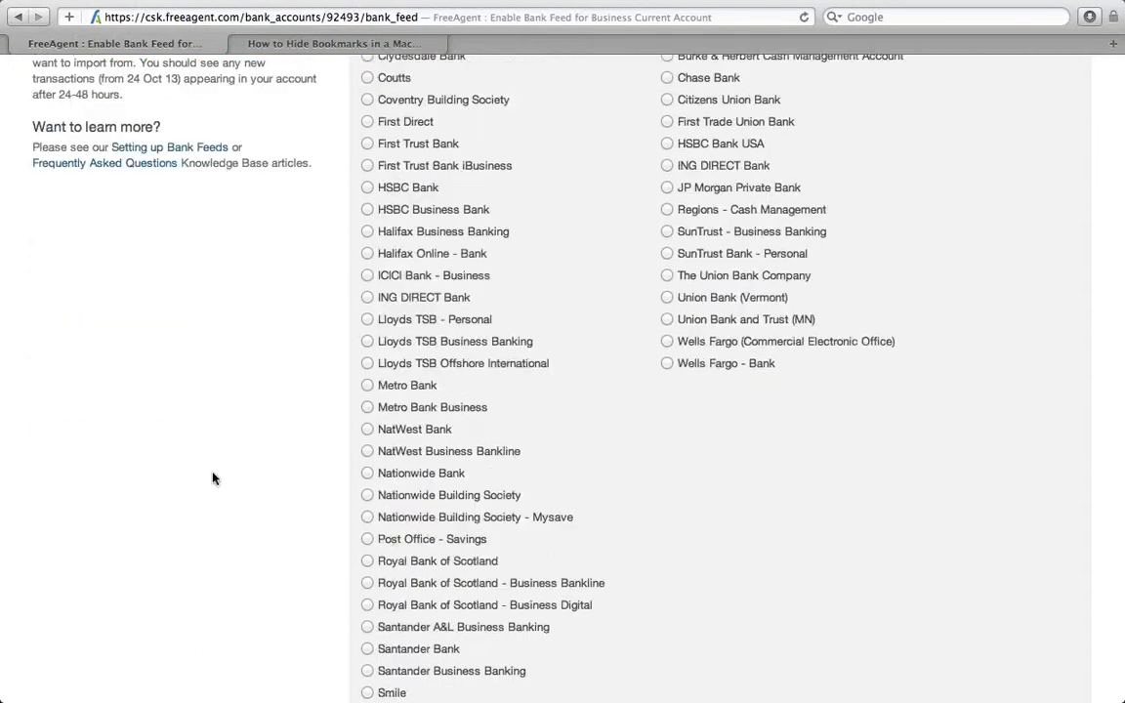
{"action": "scroll", "coordinate": [214, 478], "scroll_direction": "up", "scroll_amount": 1}
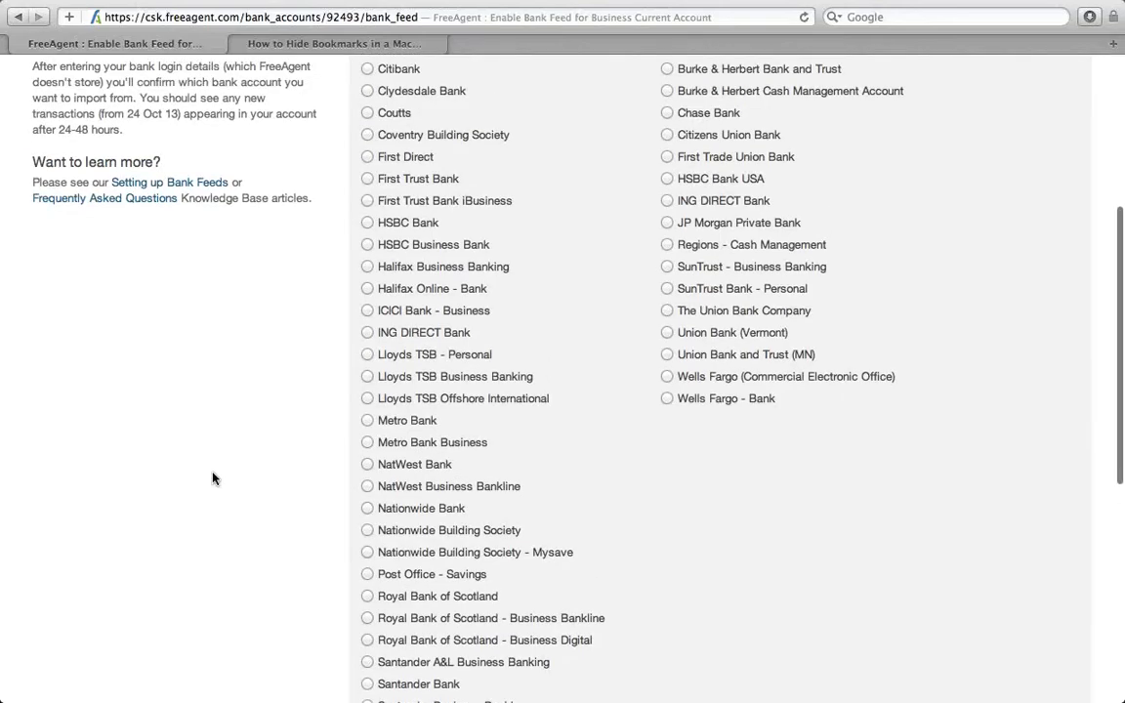
{"action": "scroll", "coordinate": [214, 478], "scroll_direction": "up", "scroll_amount": 2}
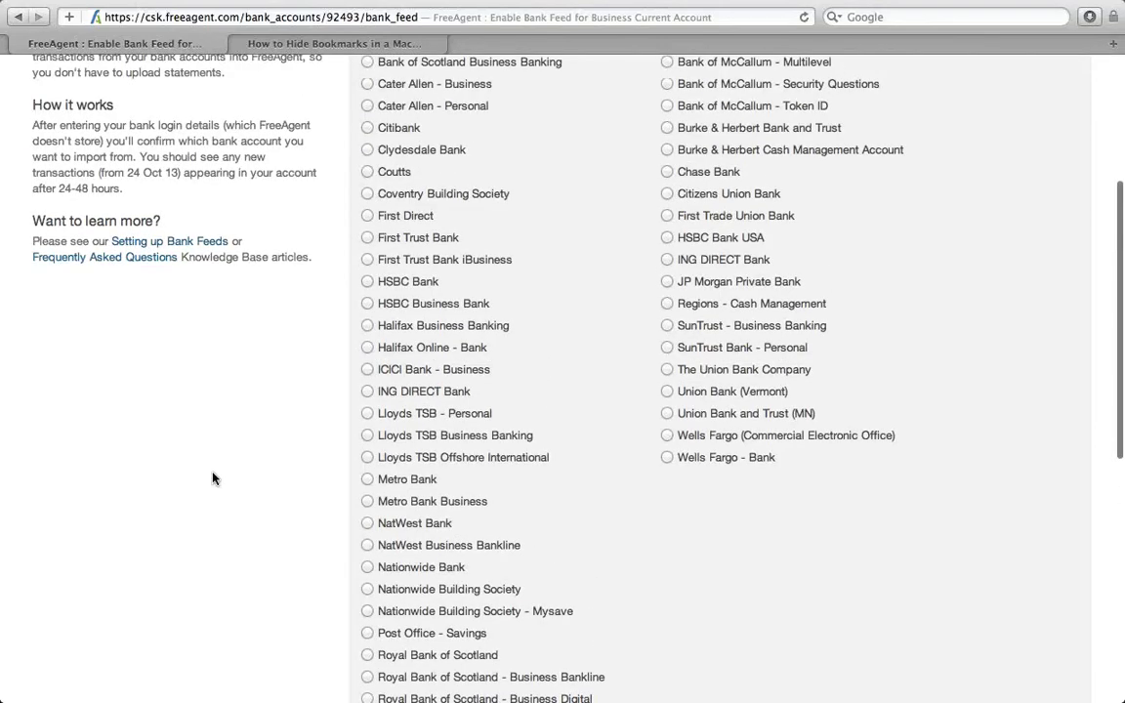
{"action": "scroll", "coordinate": [213, 478], "scroll_direction": "up", "scroll_amount": 3}
{"action": "scroll", "coordinate": [214, 478], "scroll_direction": "up", "scroll_amount": 1}
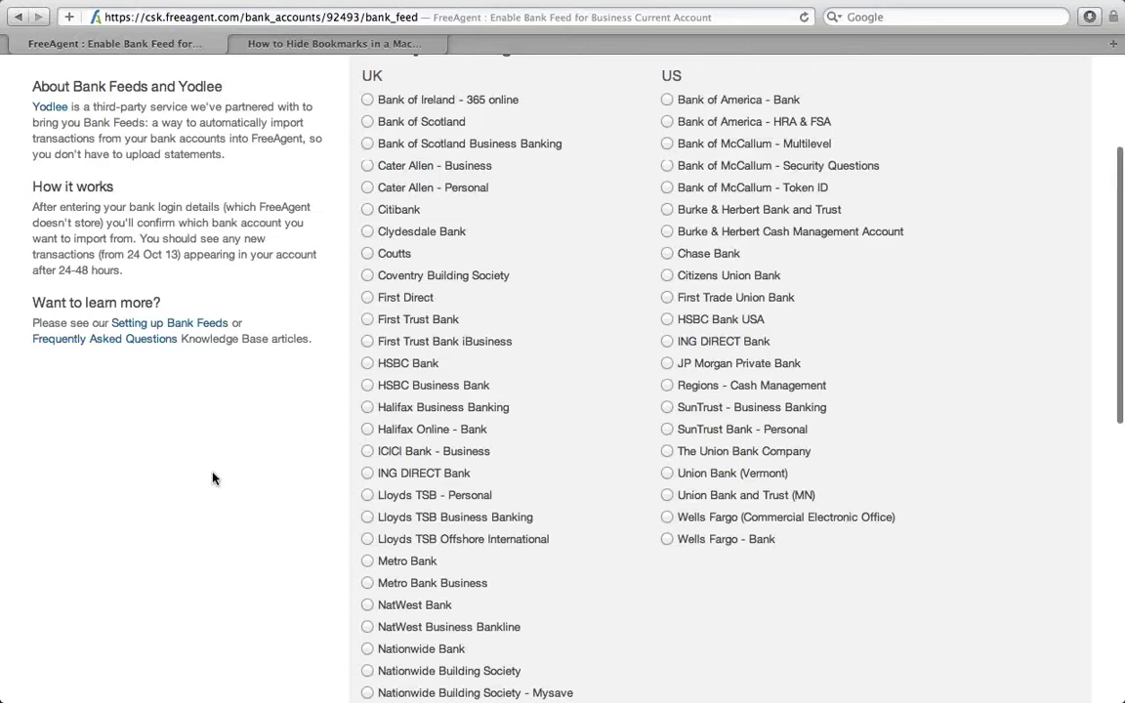
{"action": "scroll", "coordinate": [214, 478], "scroll_direction": "down", "scroll_amount": 1}
{"action": "scroll", "coordinate": [214, 477], "scroll_direction": "down", "scroll_amount": 1}
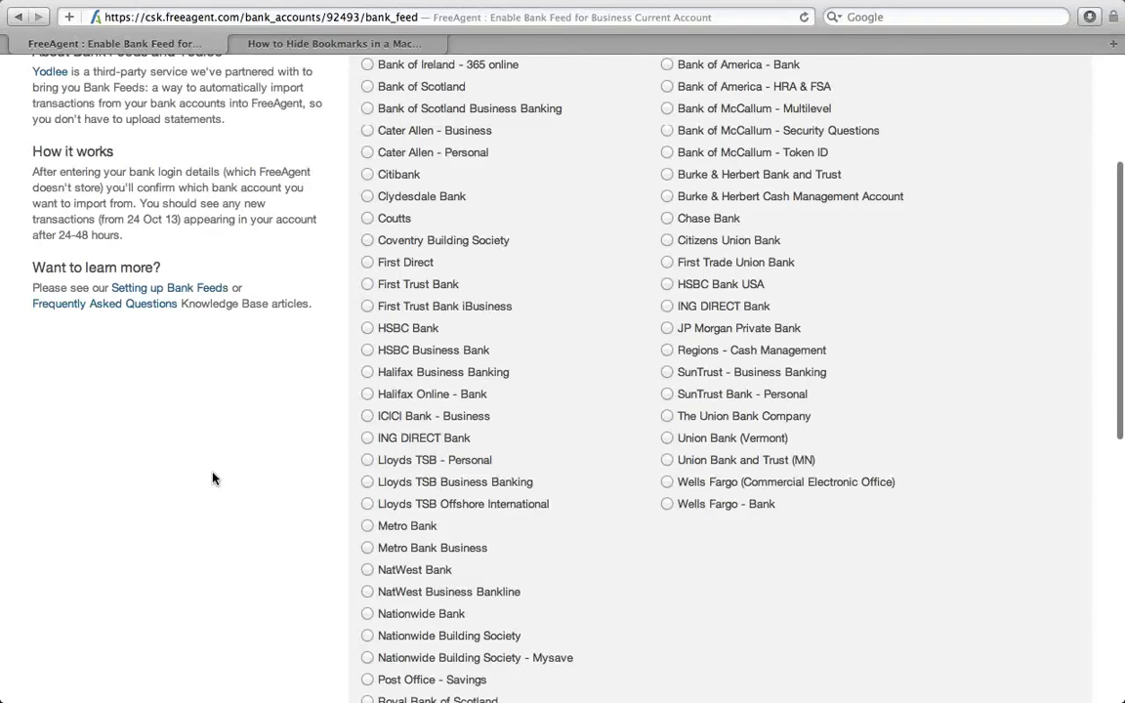
{"action": "scroll", "coordinate": [214, 478], "scroll_direction": "down", "scroll_amount": 10}
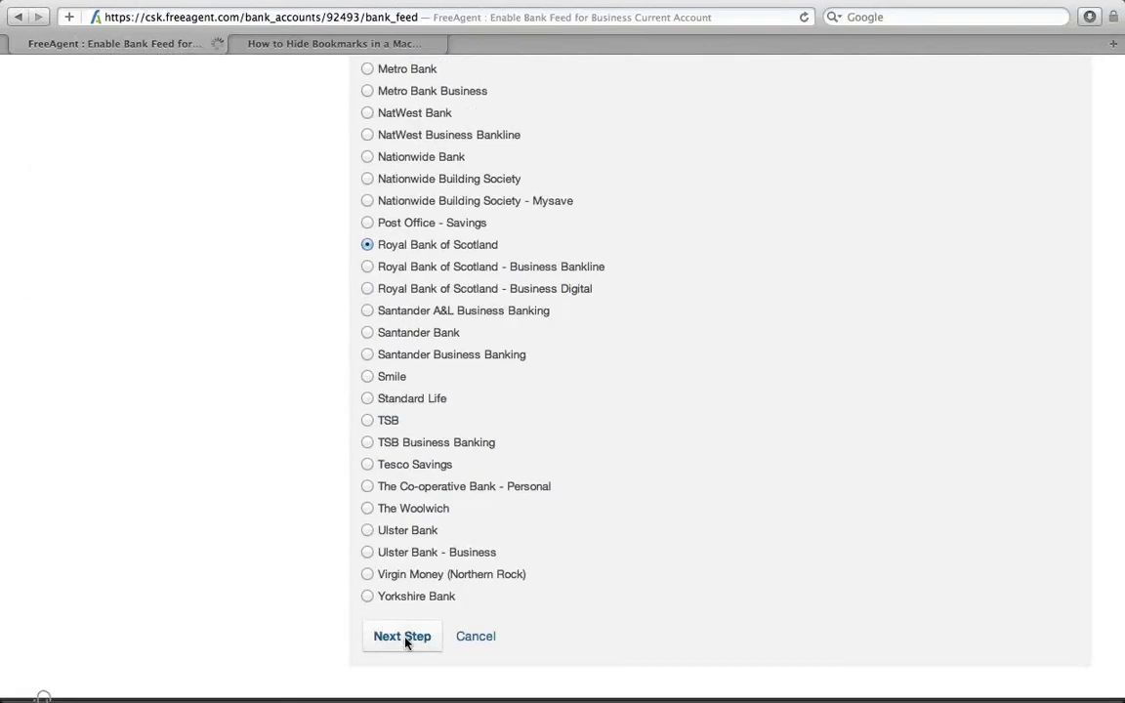
{"action": "left_click", "coordinate": [404, 638]}
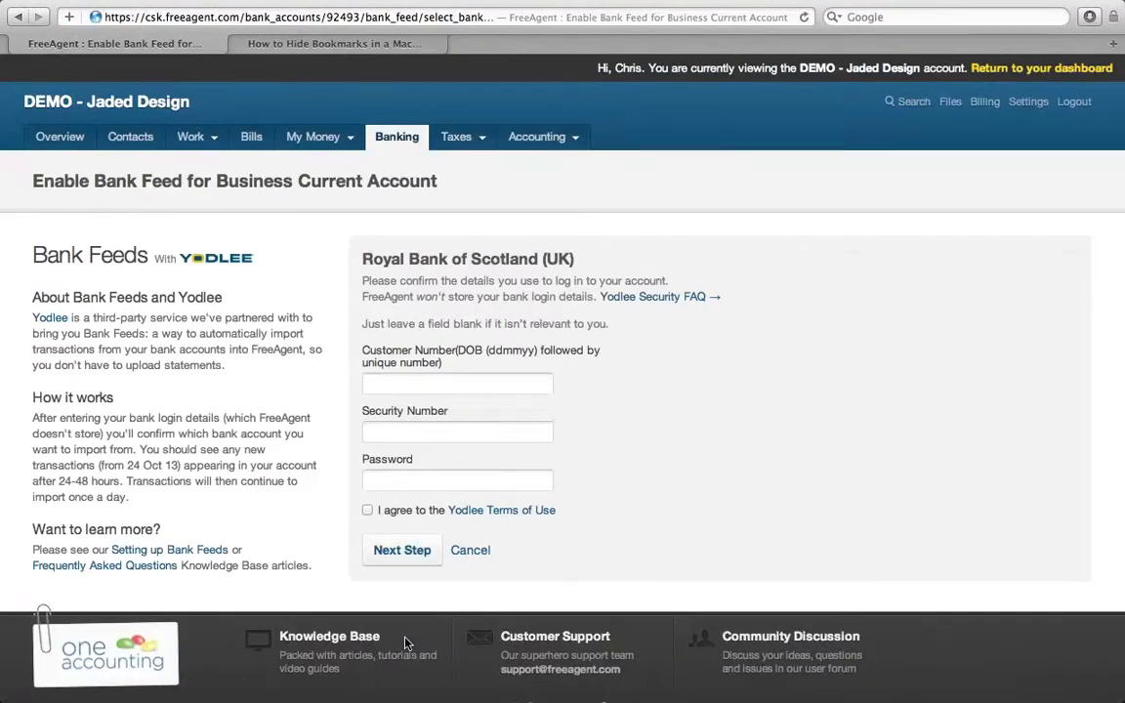
- Place the cursor in the Royal Bank of Scotland login form's Customer Number field
{"action": "left_click", "coordinate": [409, 387]}
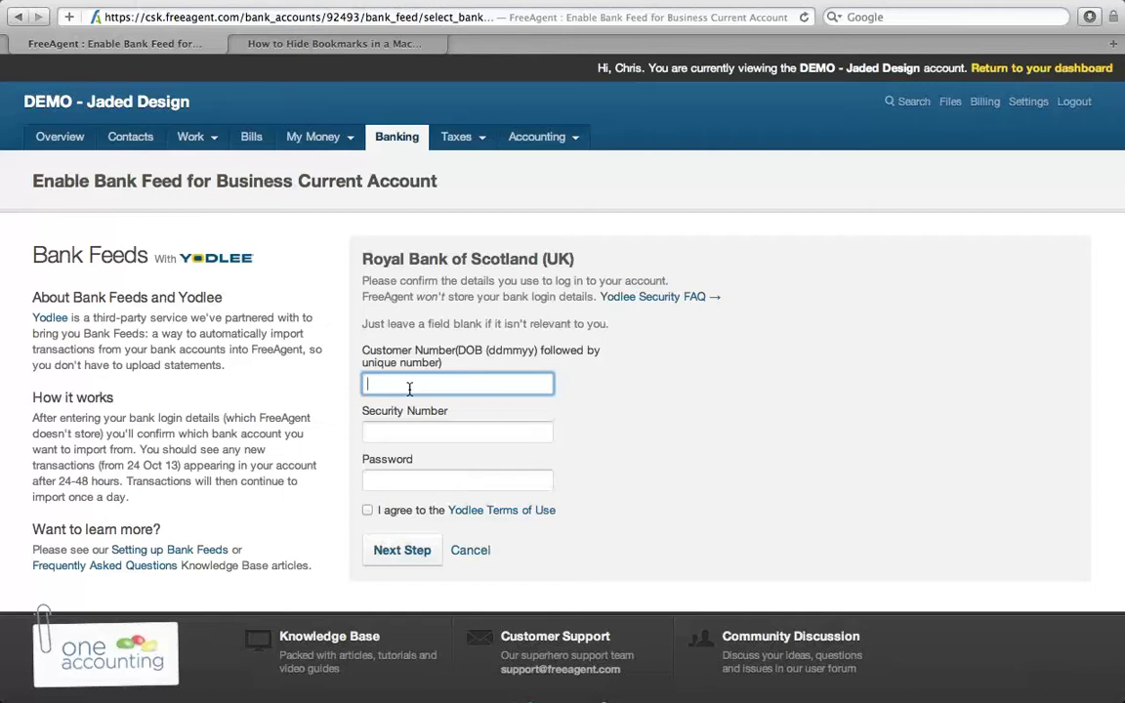
- Cancel the bank feed setup and show transactions for Accounting Year 2012/13, then 2013/14
{"action": "left_click", "coordinate": [469, 553]}
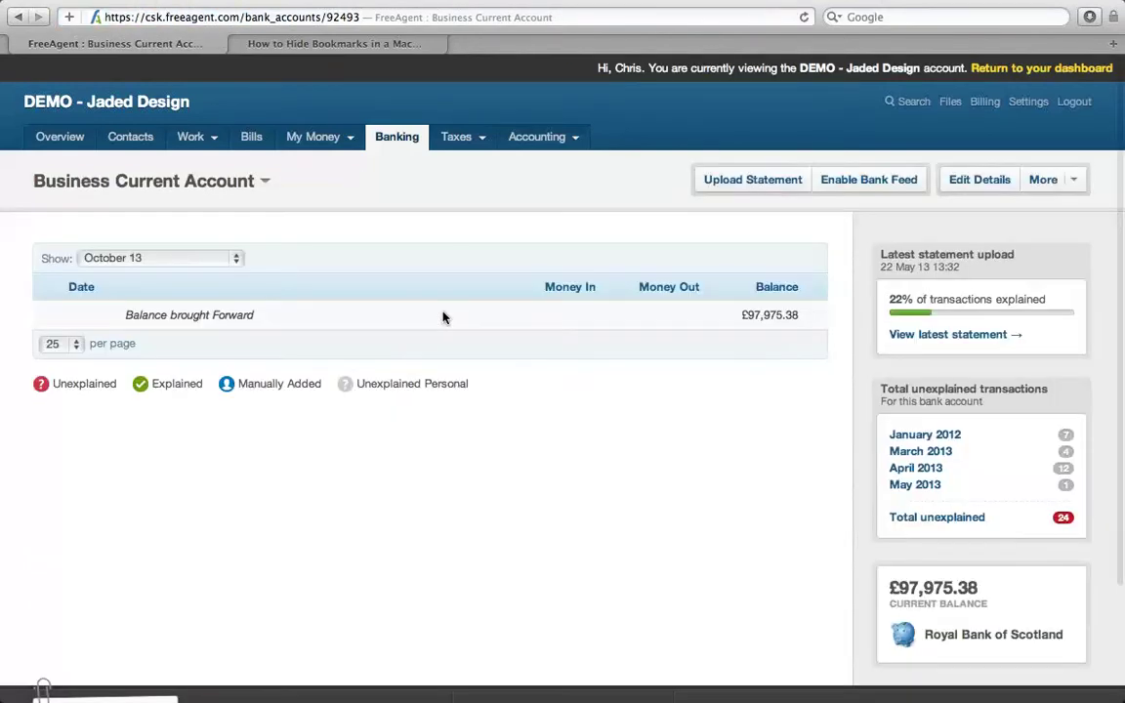
{"action": "left_click", "coordinate": [205, 258]}
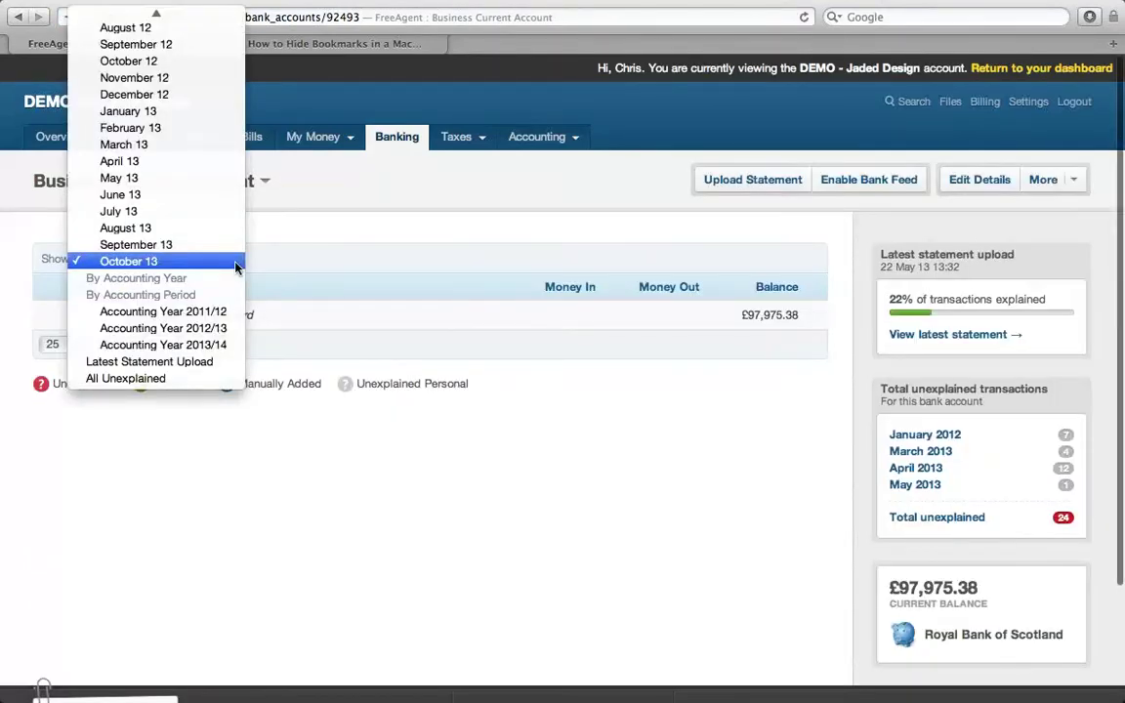
{"action": "left_click", "coordinate": [204, 328]}
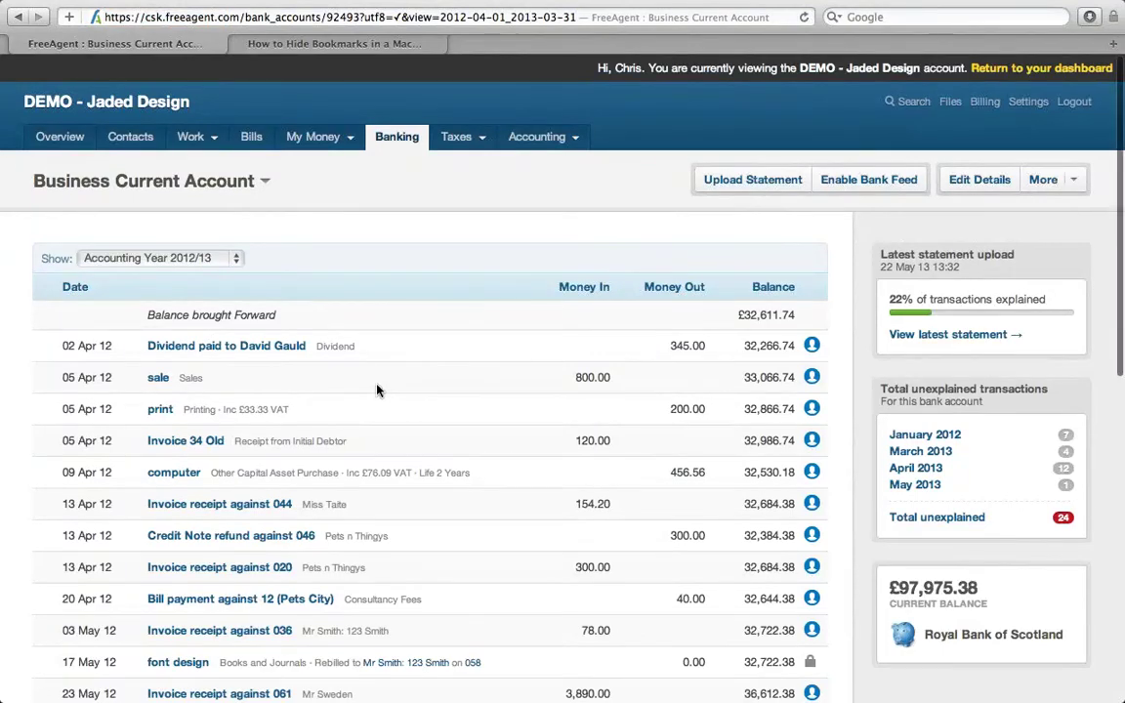
{"action": "left_click", "coordinate": [235, 260]}
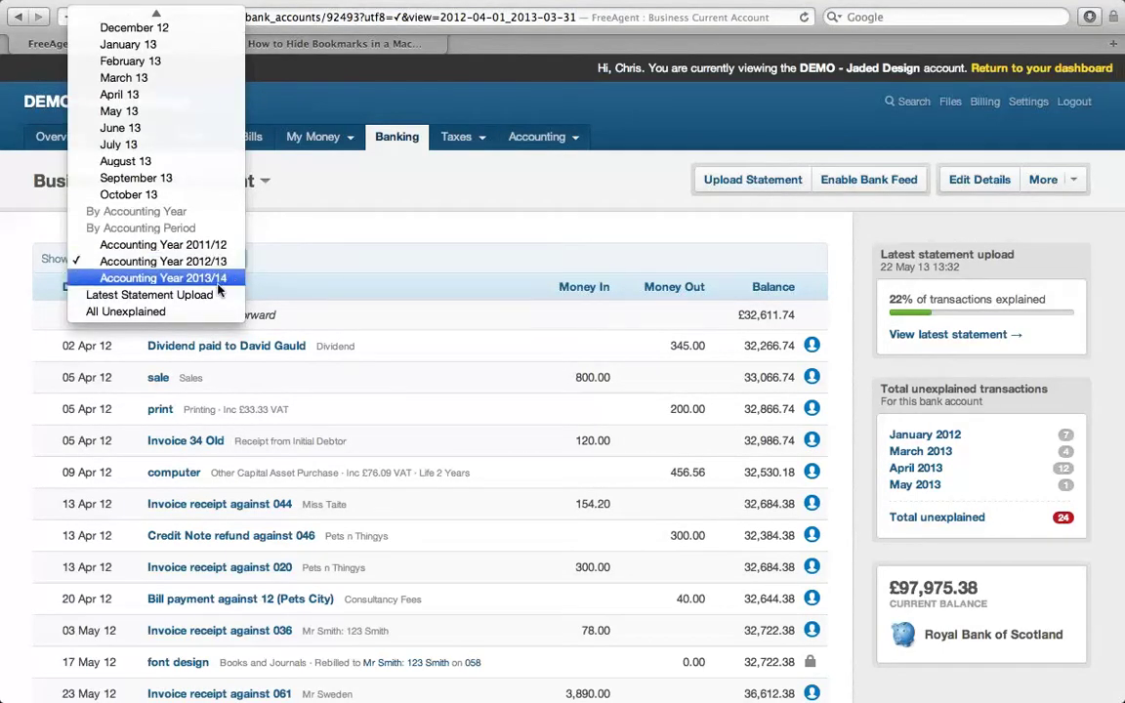
{"action": "left_click", "coordinate": [219, 279]}
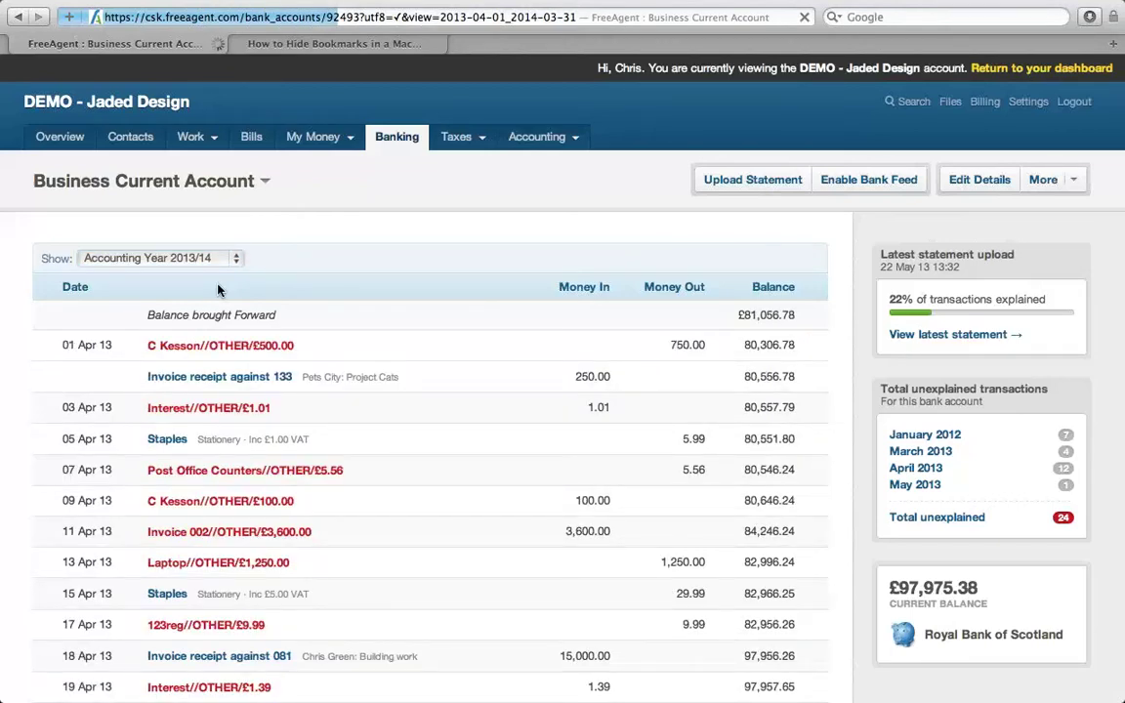
- Review the 2013/14 transaction list, then return to the Overview dashboard
{"action": "scroll", "coordinate": [219, 289], "scroll_direction": "down", "scroll_amount": 1}
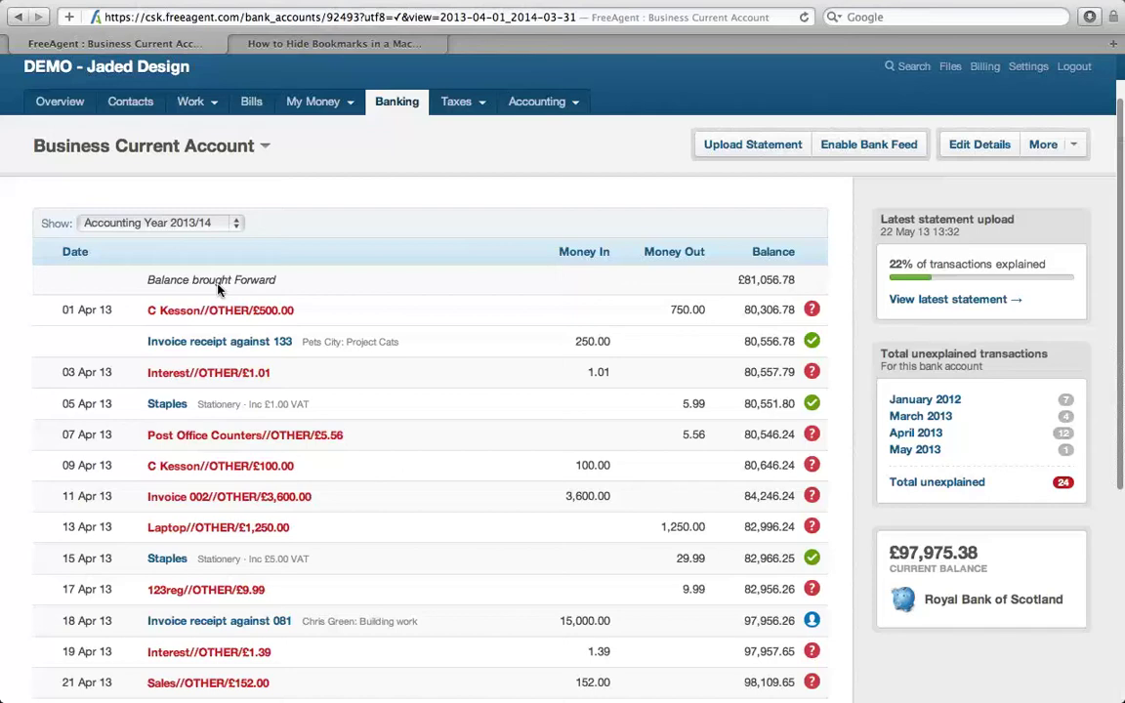
{"action": "scroll", "coordinate": [219, 289], "scroll_direction": "down", "scroll_amount": 3}
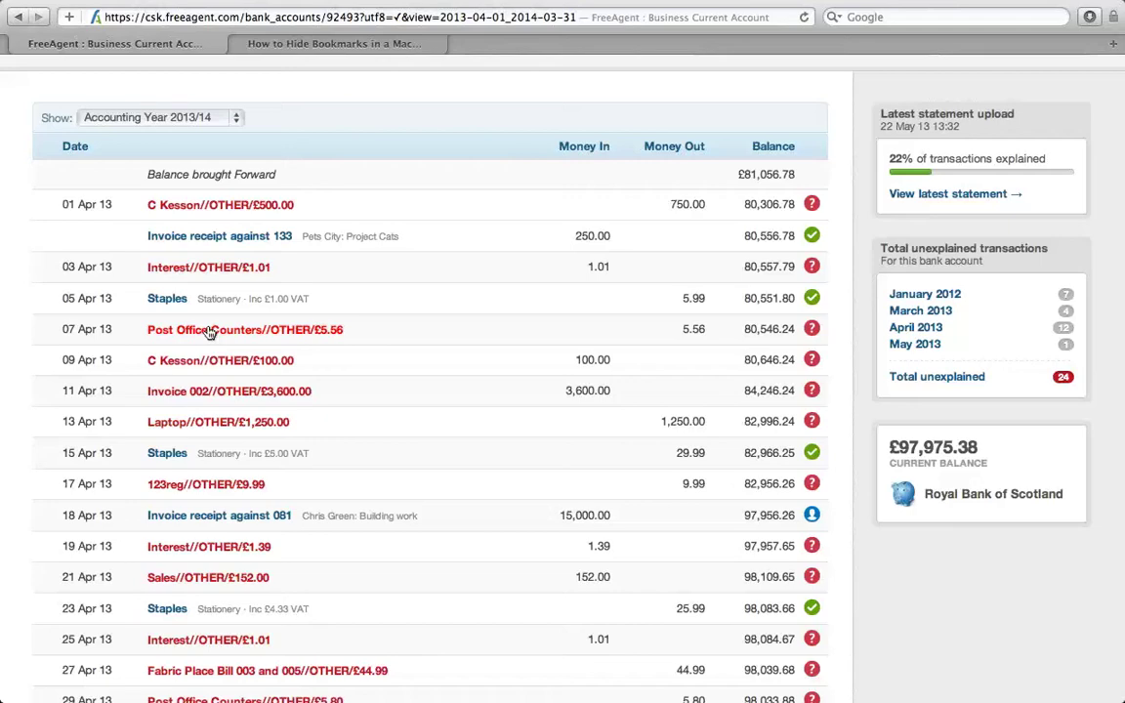
{"action": "scroll", "coordinate": [209, 333], "scroll_direction": "up", "scroll_amount": 1}
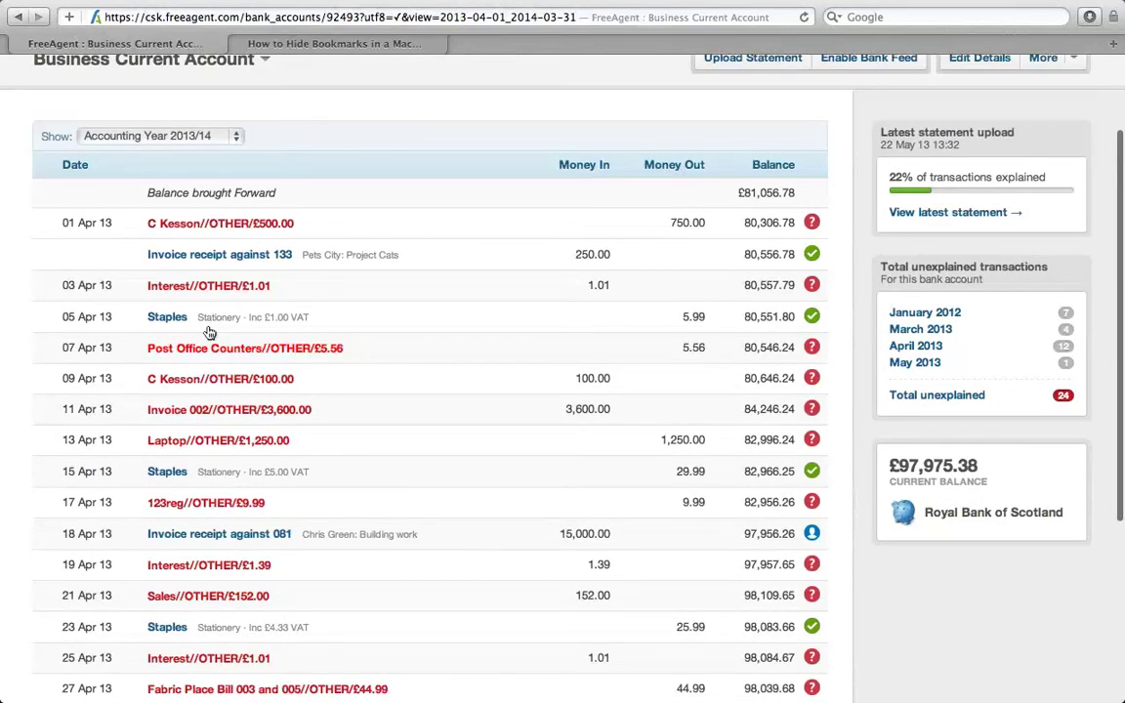
{"action": "scroll", "coordinate": [209, 333], "scroll_direction": "up", "scroll_amount": 5}
{"action": "left_click", "coordinate": [57, 139]}
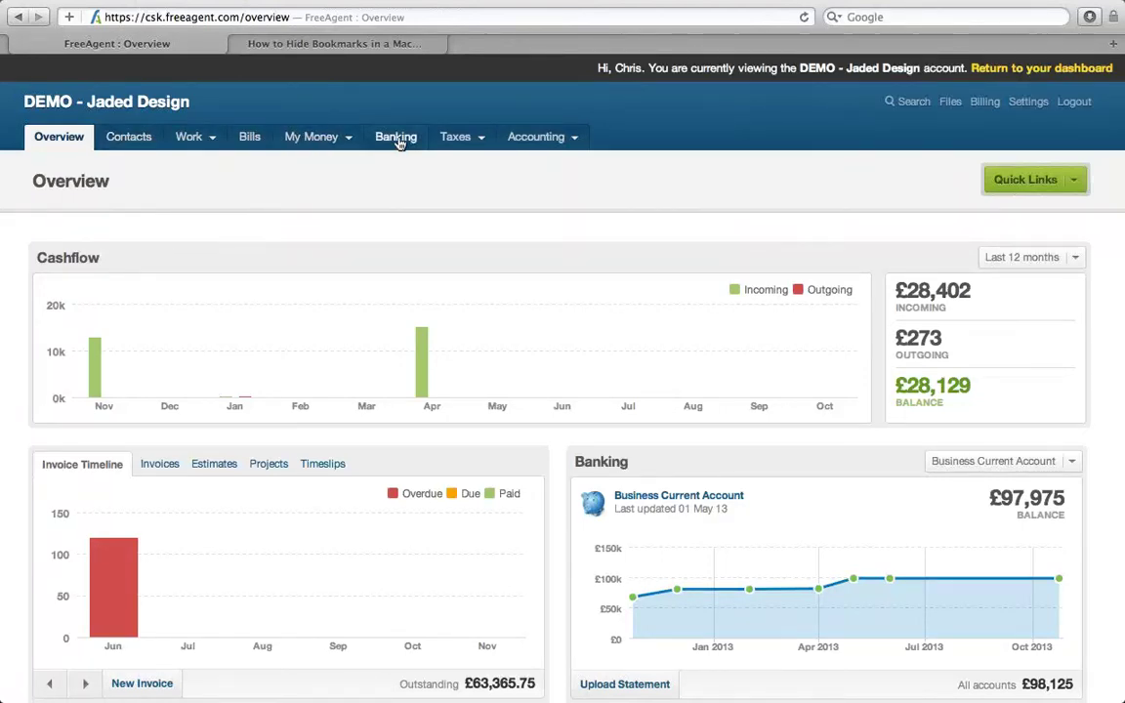
- Start a new out-of-pocket expense from the Overview's Quick Links menu
{"action": "mouse_move", "coordinate": [473, 140]}
{"action": "mouse_move", "coordinate": [532, 142]}
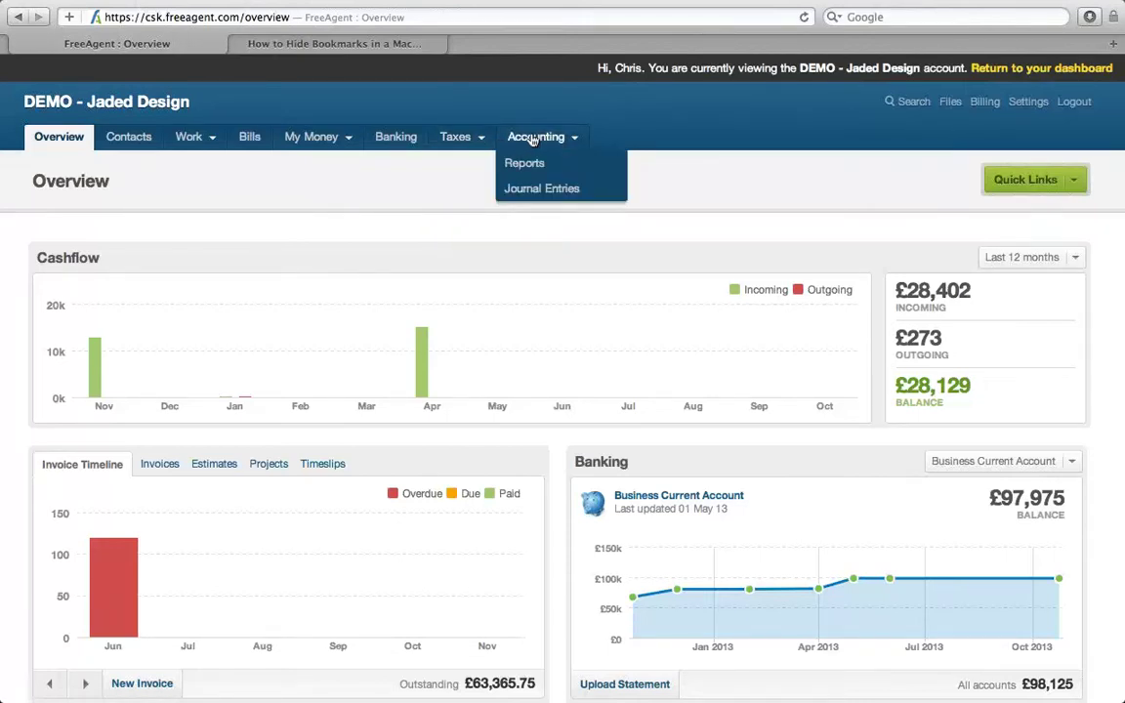
{"action": "mouse_move", "coordinate": [536, 179]}
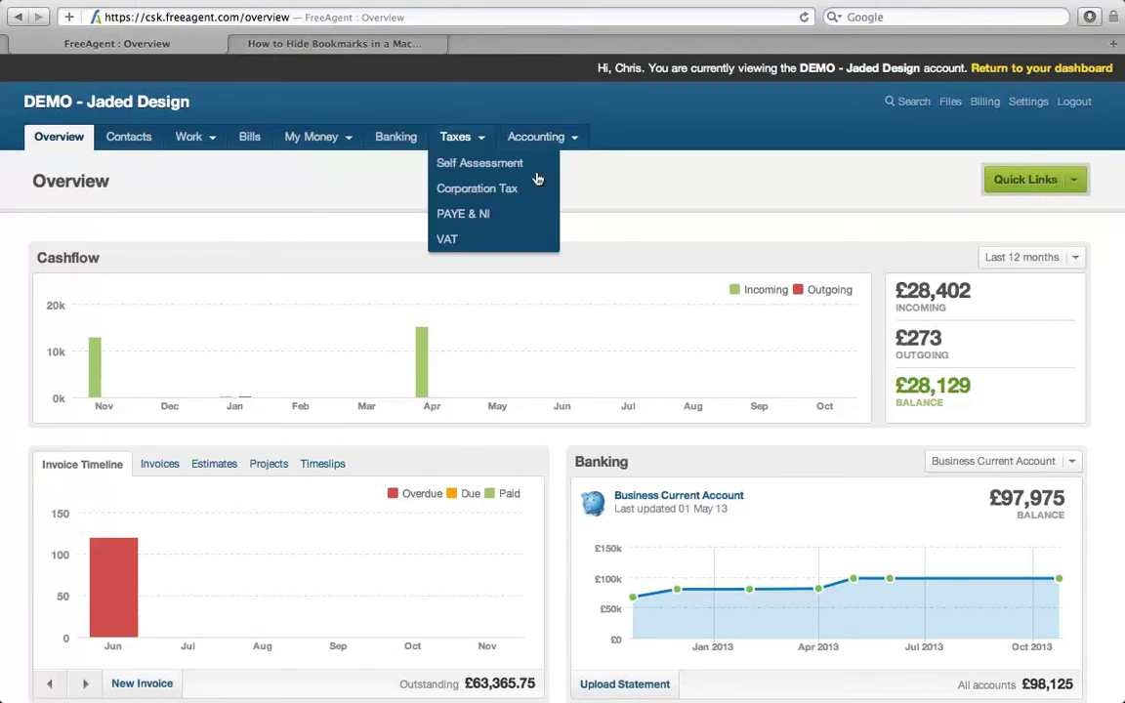
{"action": "left_click", "coordinate": [1078, 185]}
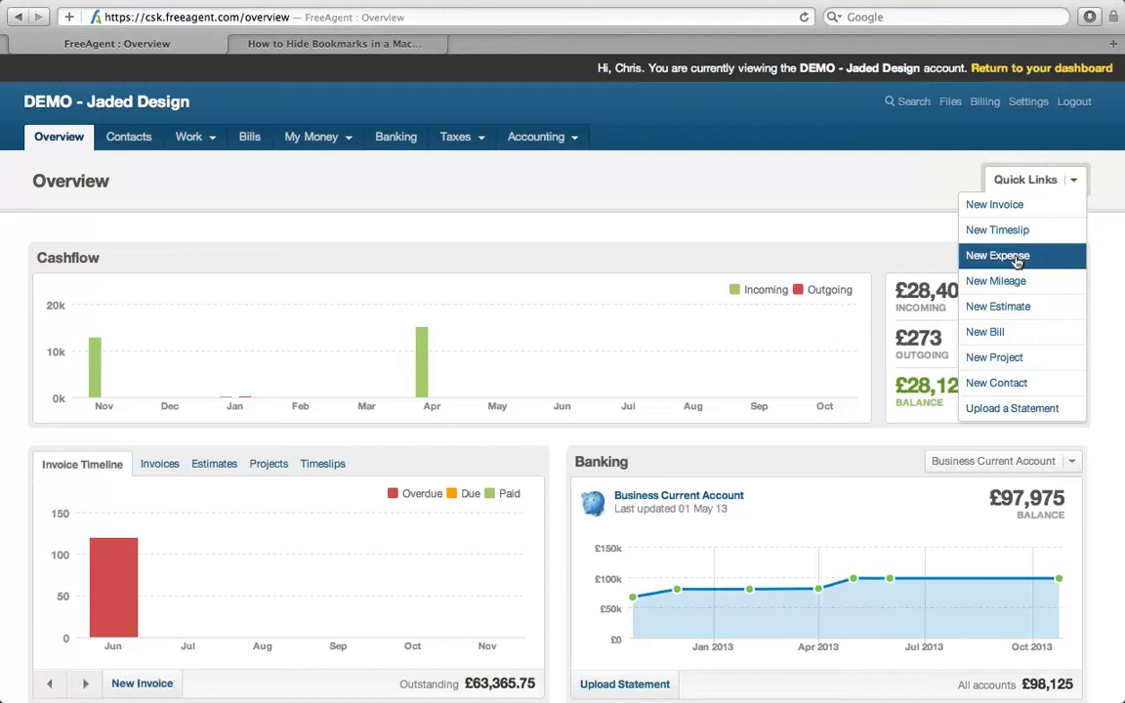
{"action": "left_click", "coordinate": [1016, 256]}
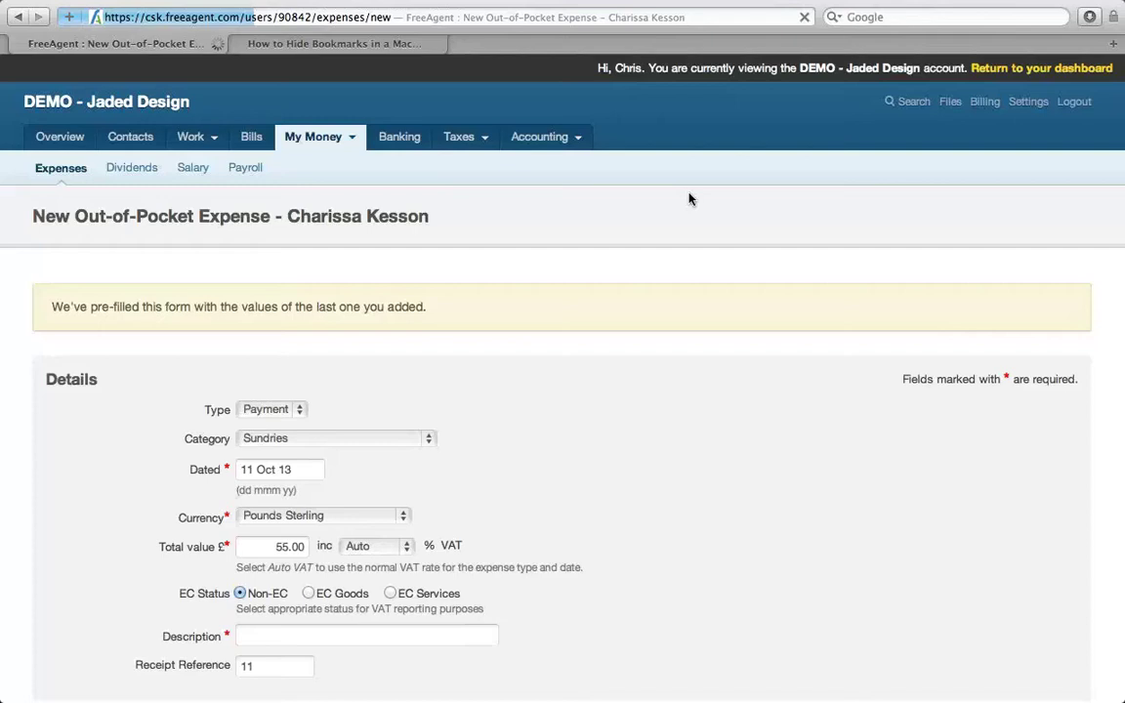
- Change the expense category from Sundries to Office Equipment
{"action": "scroll", "coordinate": [688, 199], "scroll_direction": "down", "scroll_amount": 1}
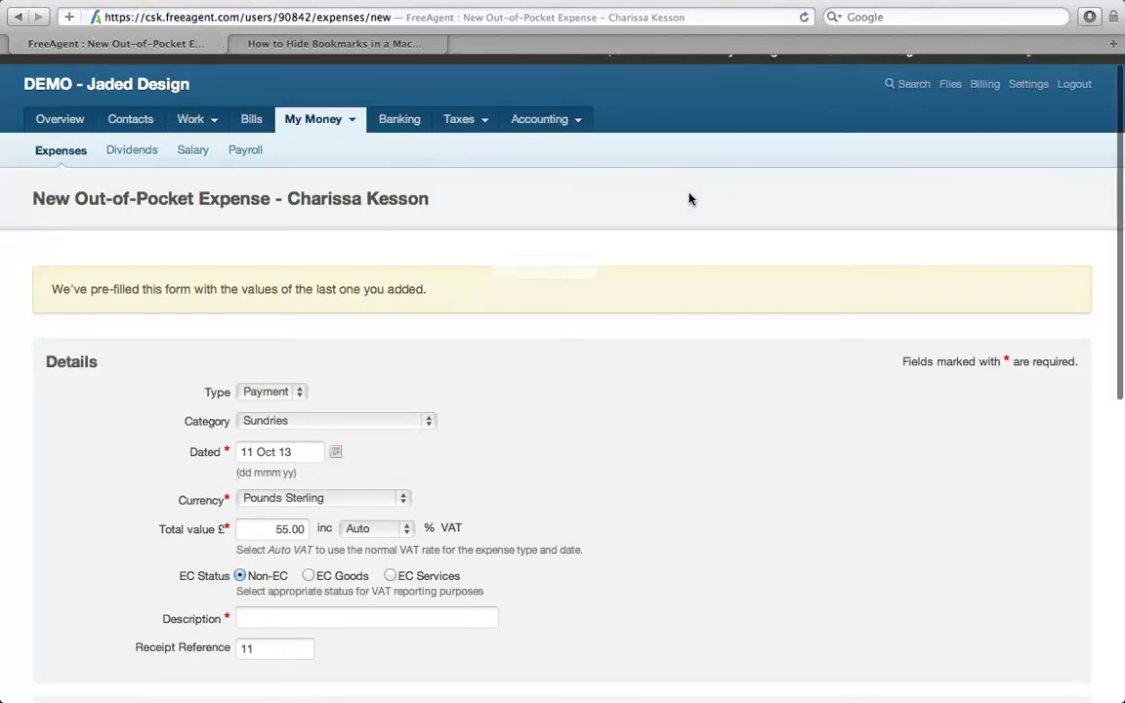
{"action": "scroll", "coordinate": [689, 199], "scroll_direction": "down", "scroll_amount": 4}
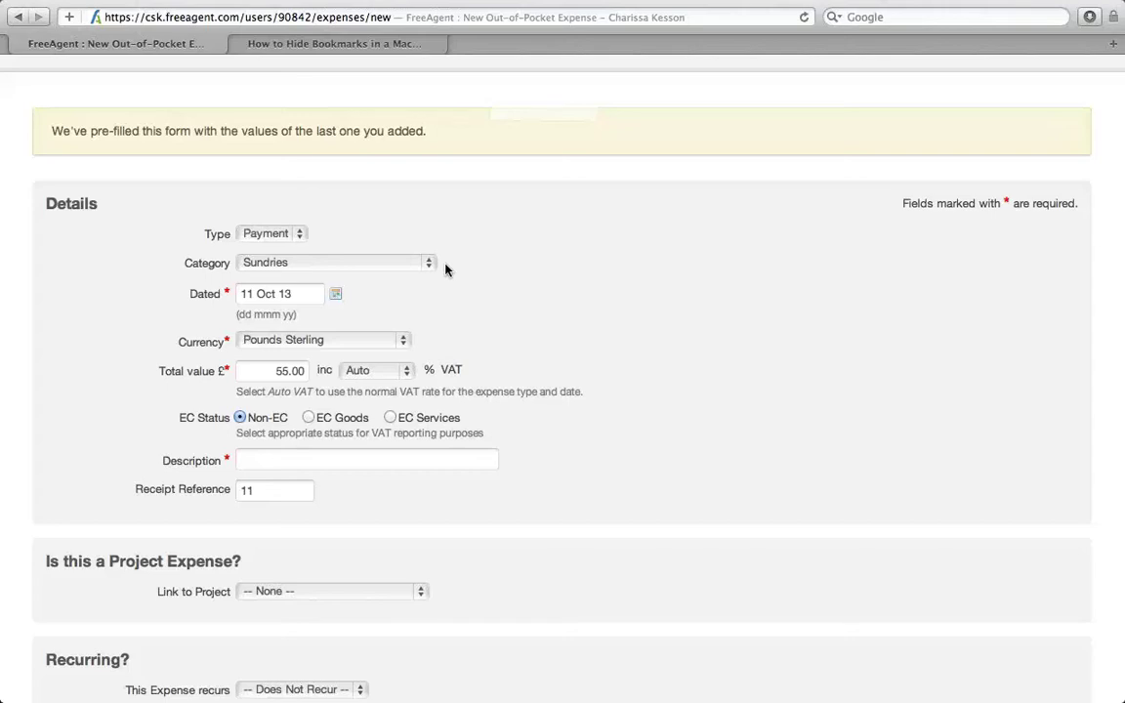
{"action": "left_click", "coordinate": [427, 262]}
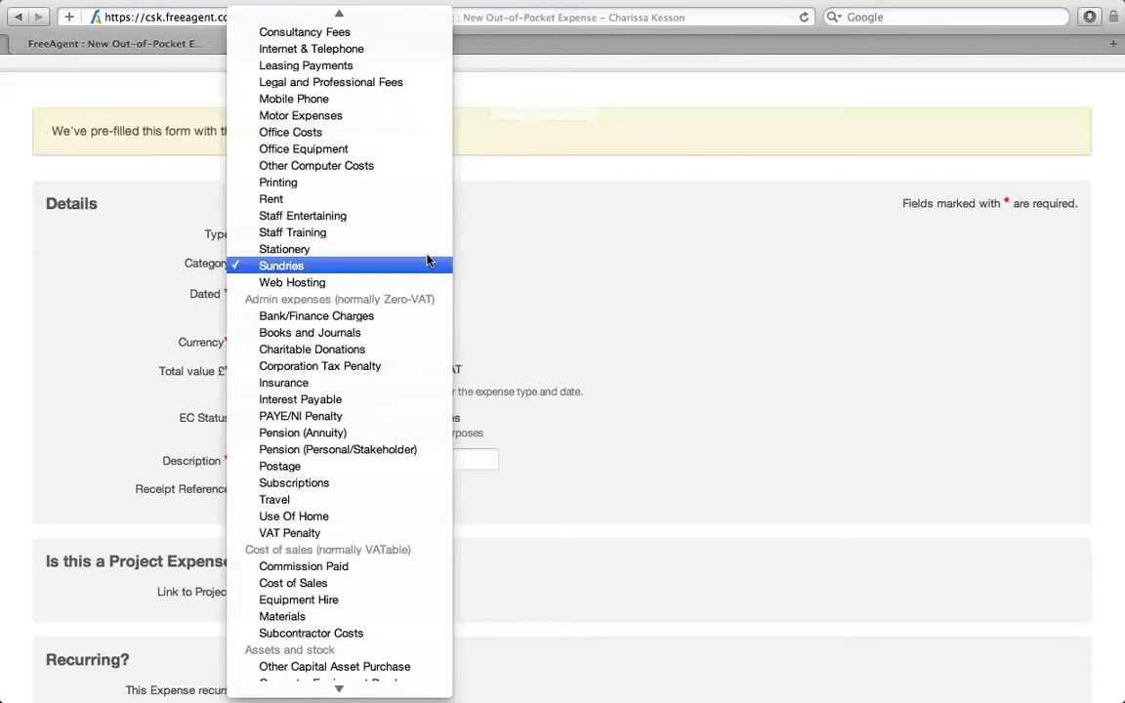
{"action": "left_click", "coordinate": [392, 152]}
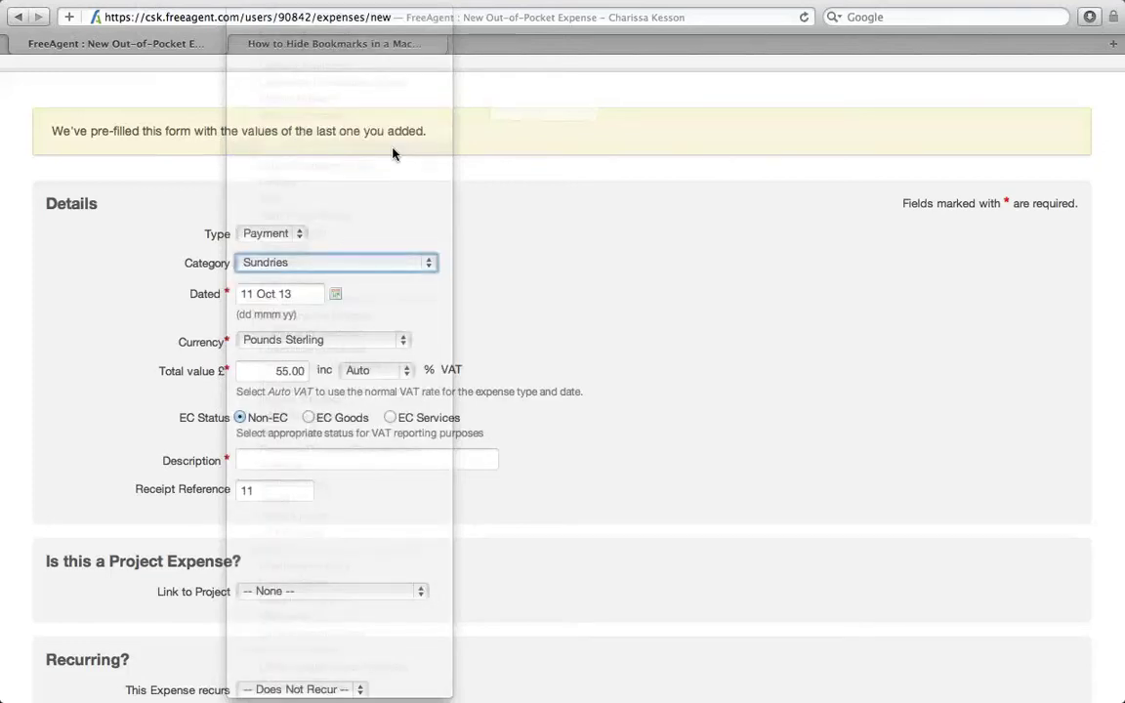
{"action": "left_click", "coordinate": [271, 464]}
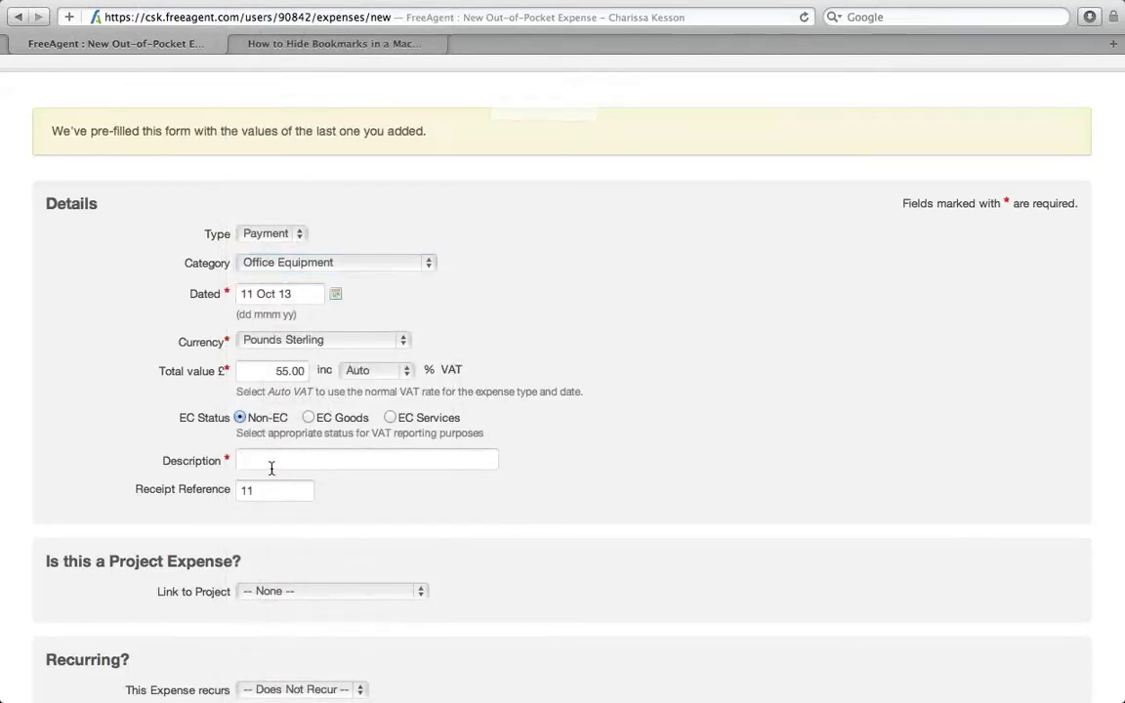
- Enter 'Toner cartridge' as the expense description
{"action": "type", "text": "Toner cartridge"}
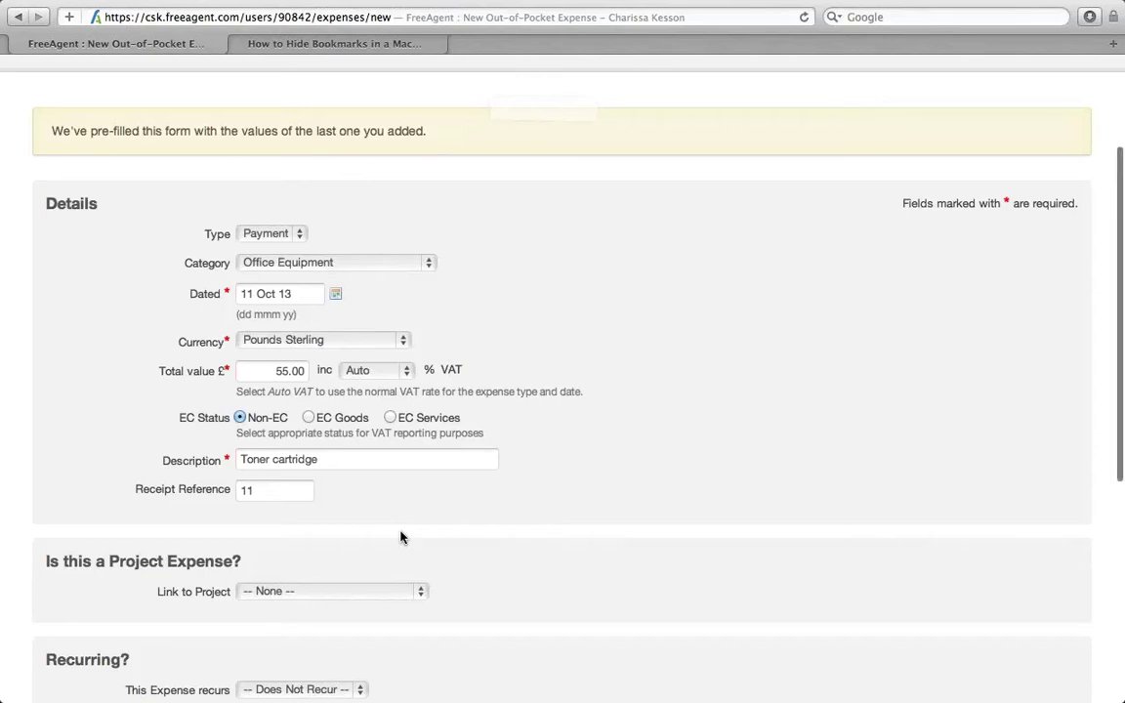
- Save the £55.00 Toner cartridge expense with Create and Add Another
{"action": "scroll", "coordinate": [401, 538], "scroll_direction": "down", "scroll_amount": 2}
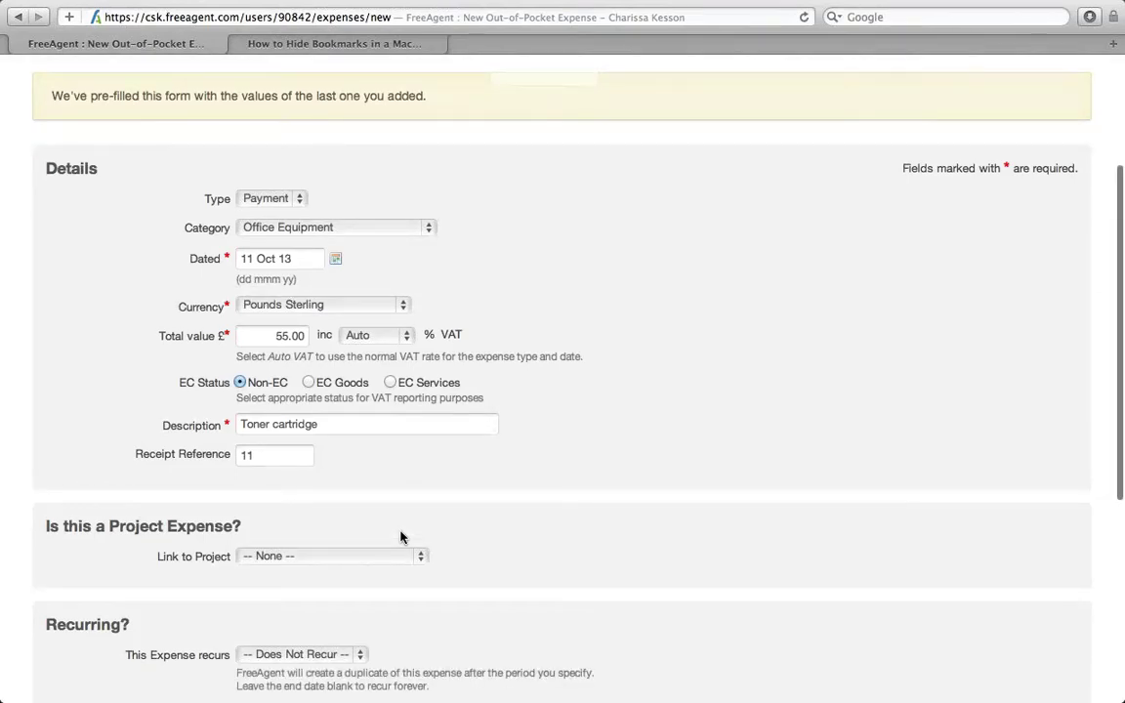
{"action": "scroll", "coordinate": [401, 537], "scroll_direction": "down", "scroll_amount": 2}
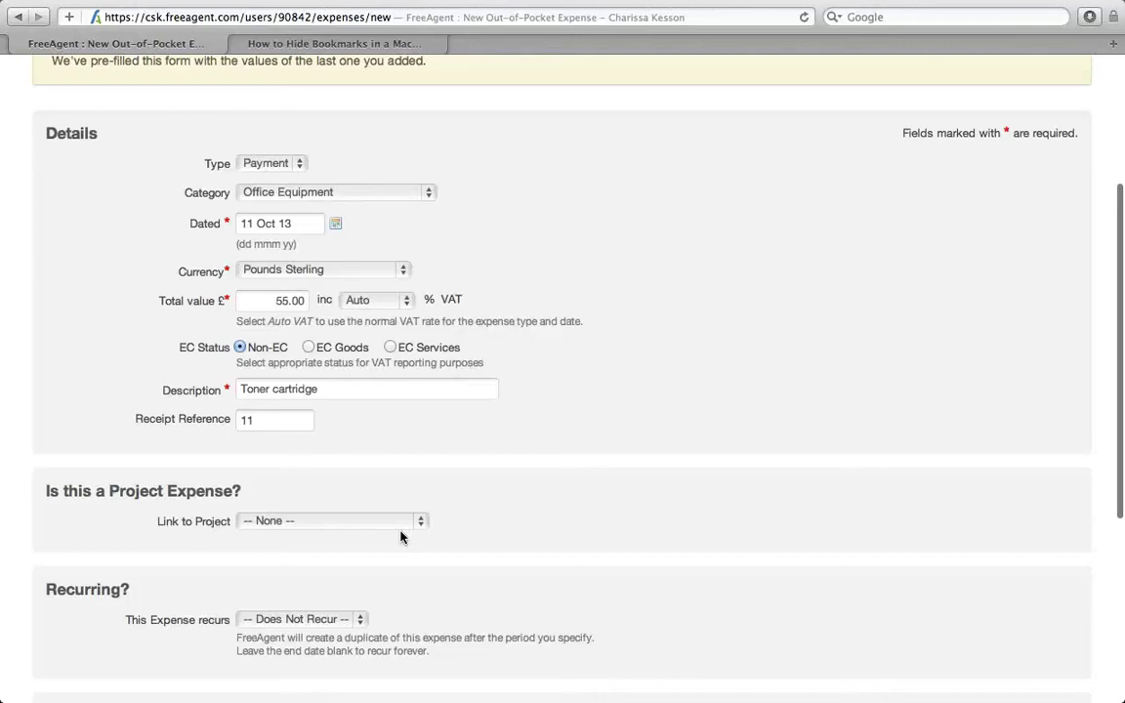
{"action": "scroll", "coordinate": [401, 537], "scroll_direction": "down", "scroll_amount": 10}
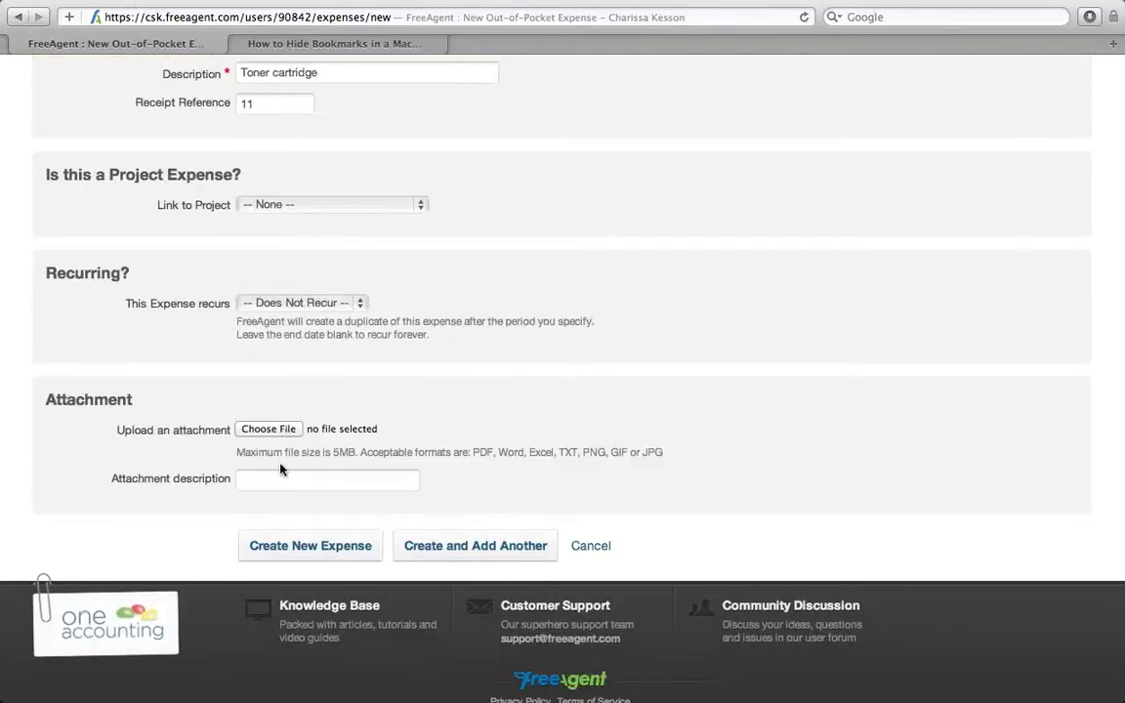
{"action": "left_click", "coordinate": [476, 553]}
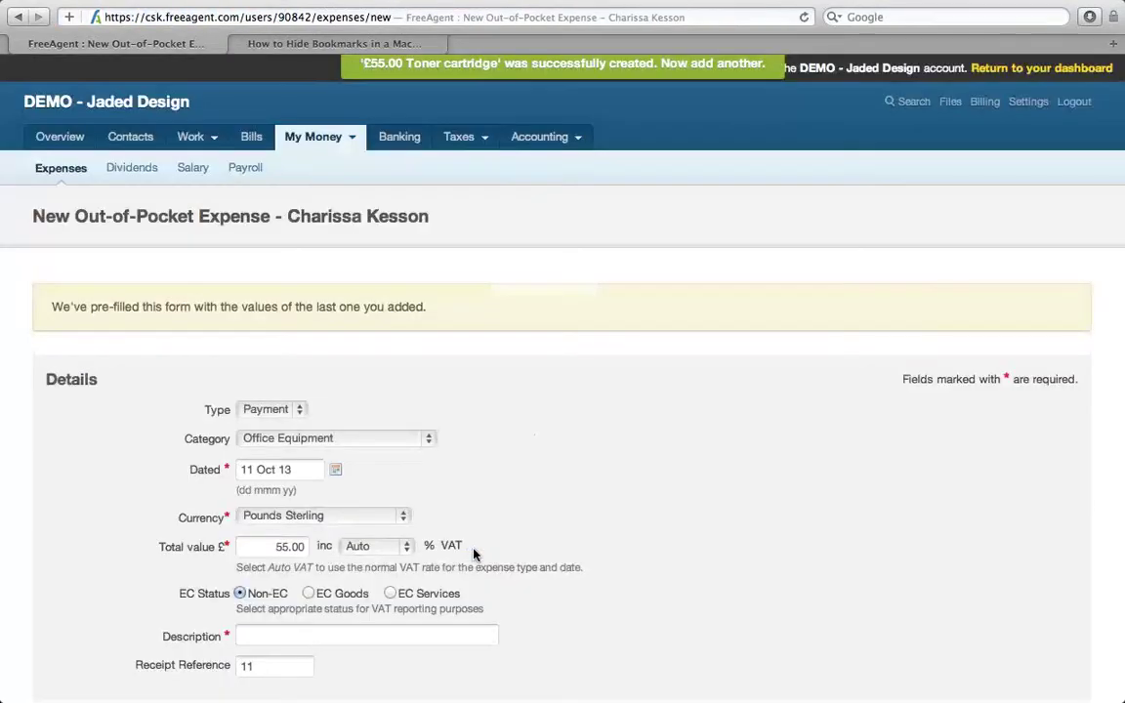
{"action": "scroll", "coordinate": [617, 470], "scroll_direction": "down", "scroll_amount": 1}
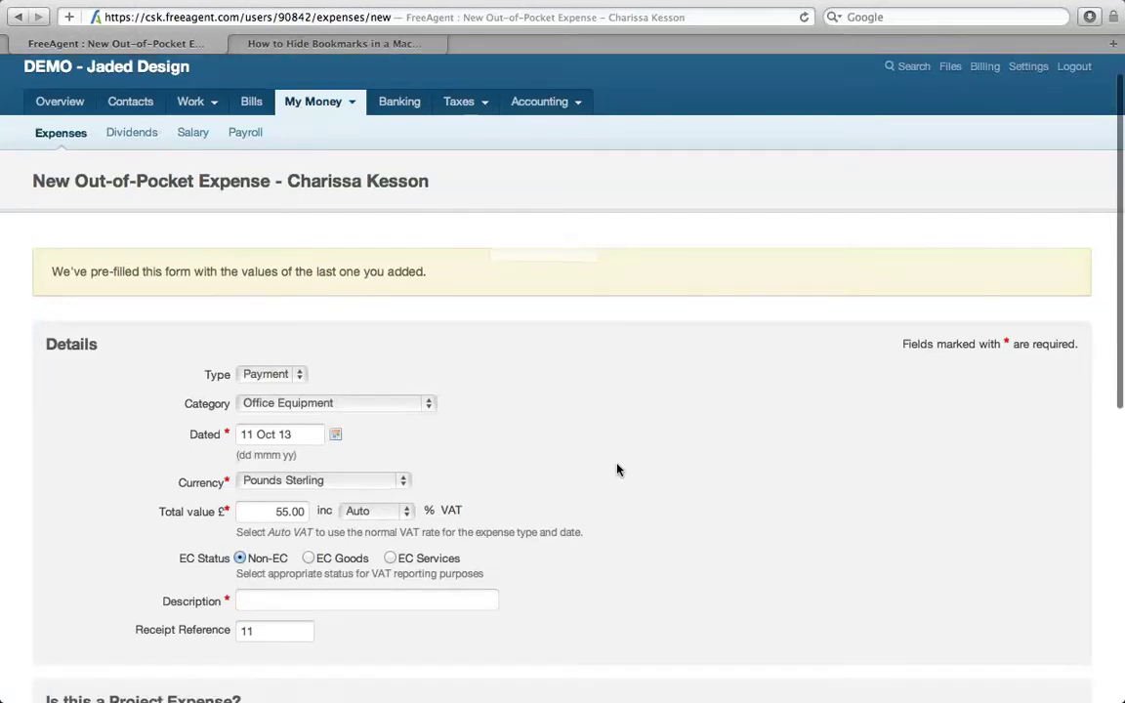
{"action": "scroll", "coordinate": [617, 470], "scroll_direction": "down", "scroll_amount": 1}
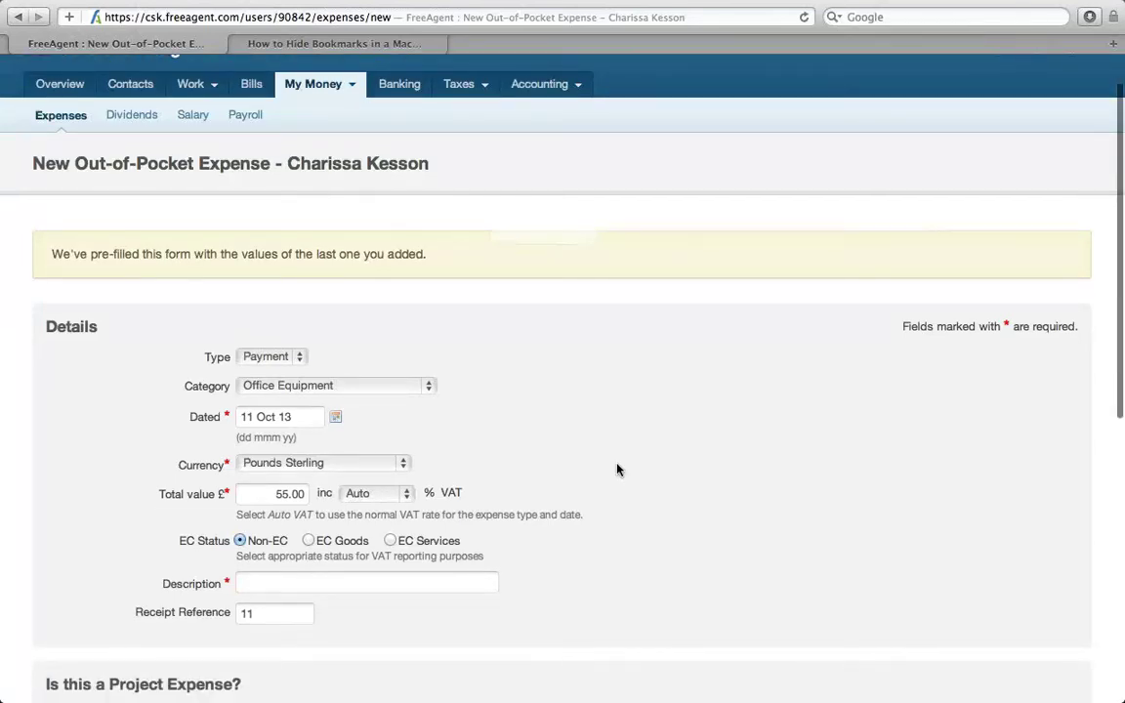
{"action": "scroll", "coordinate": [618, 470], "scroll_direction": "down", "scroll_amount": 2}
{"action": "scroll", "coordinate": [617, 470], "scroll_direction": "down", "scroll_amount": 1}
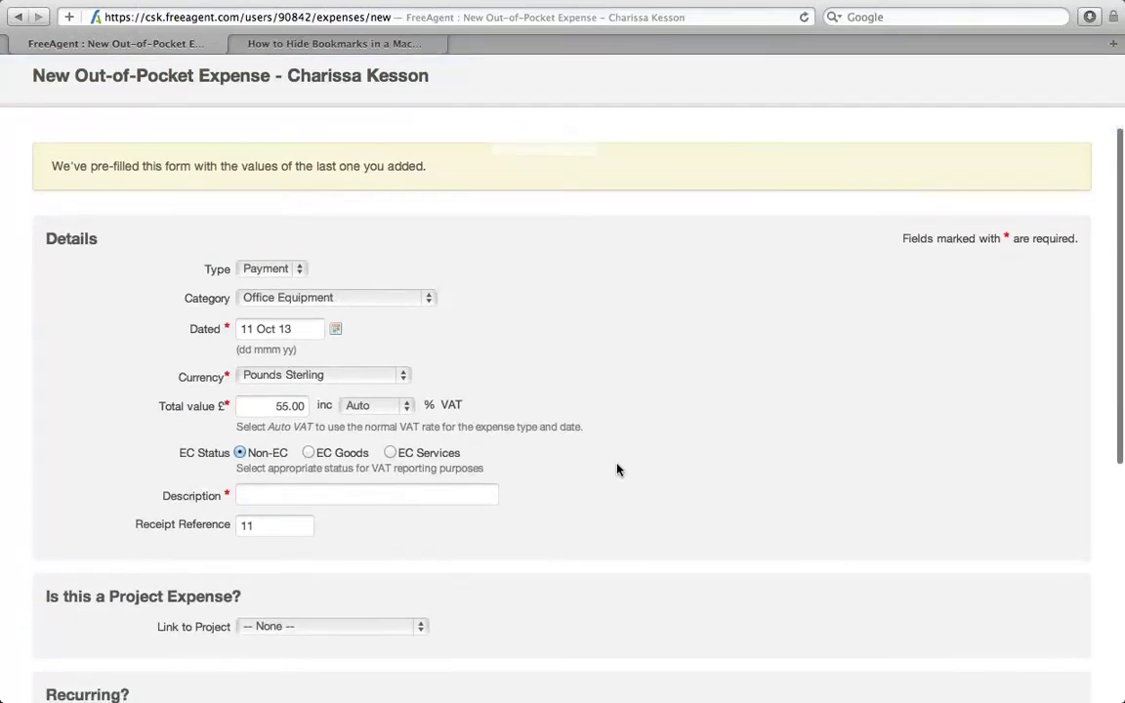
{"action": "scroll", "coordinate": [617, 470], "scroll_direction": "down", "scroll_amount": 2}
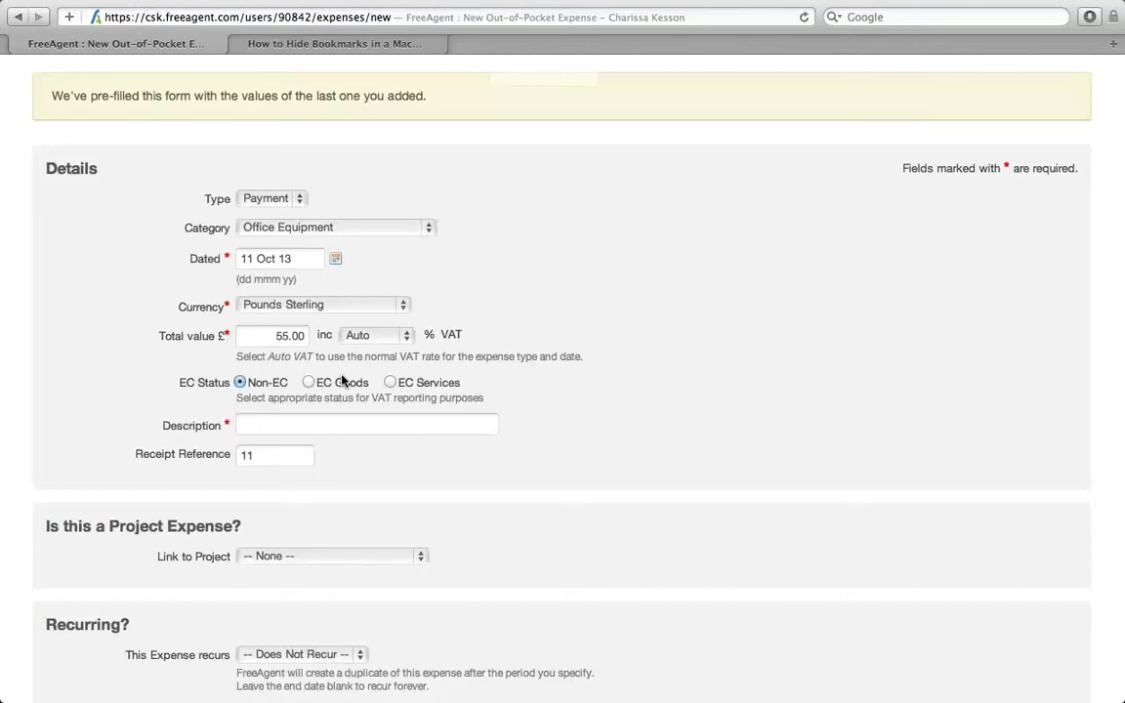
- Set the expense category to Office Costs and change the total to 4.00
{"action": "left_click", "coordinate": [428, 228]}
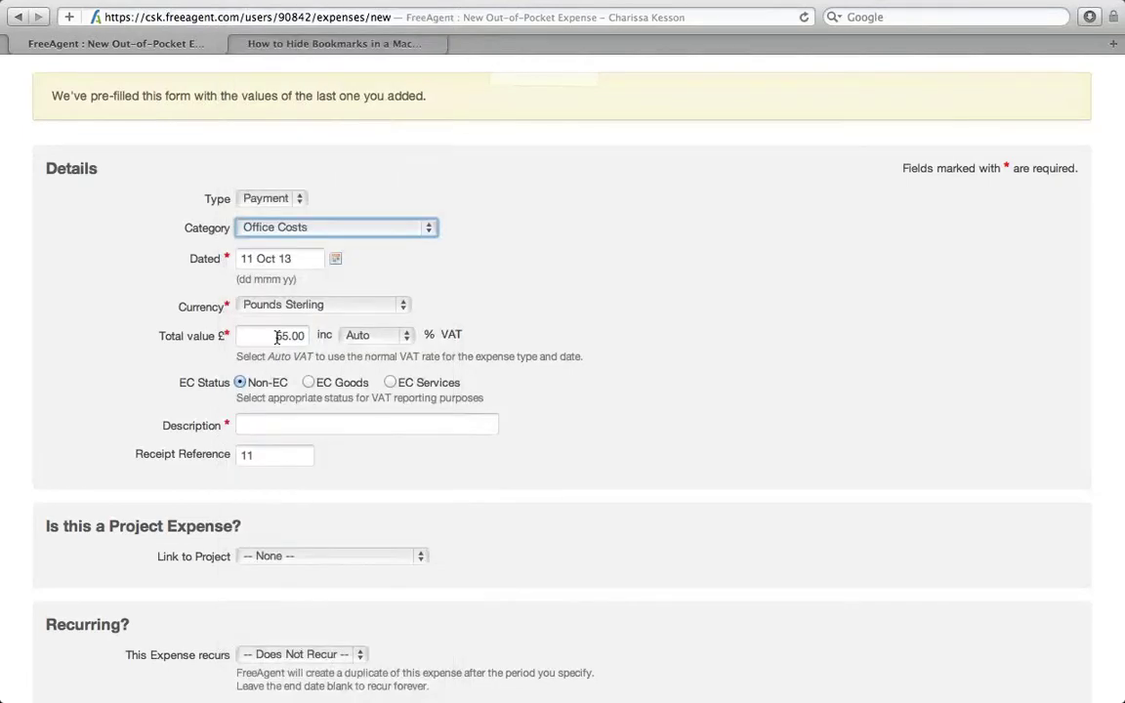
{"action": "double_click", "coordinate": [283, 335]}
{"action": "type", "text": "4"}
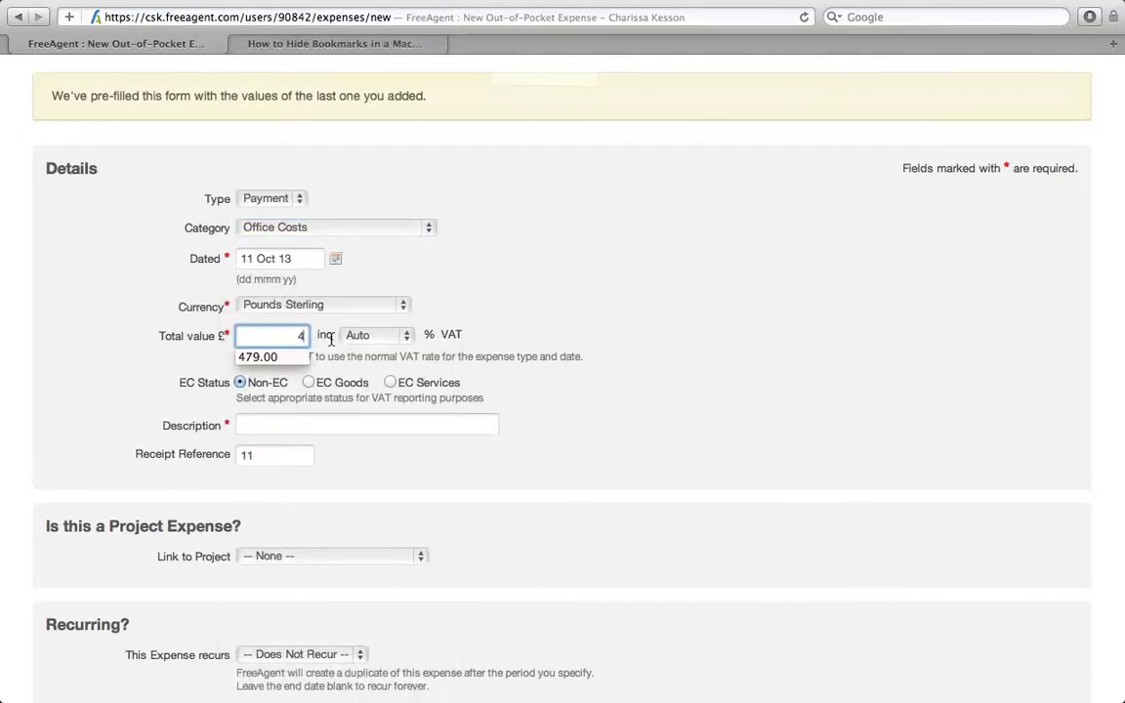
{"action": "type", "text": ".00"}
{"action": "key", "text": "Tab"}
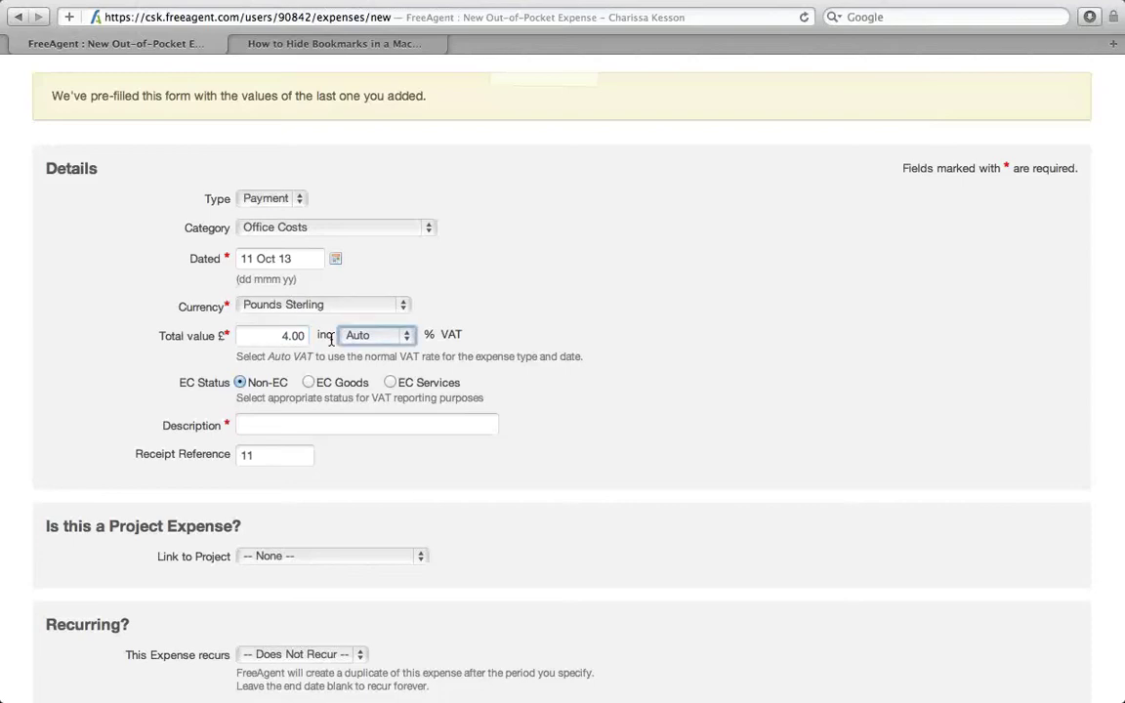
- Describe the expense as 'Use of home as office £4 per week'
{"action": "left_click", "coordinate": [277, 421]}
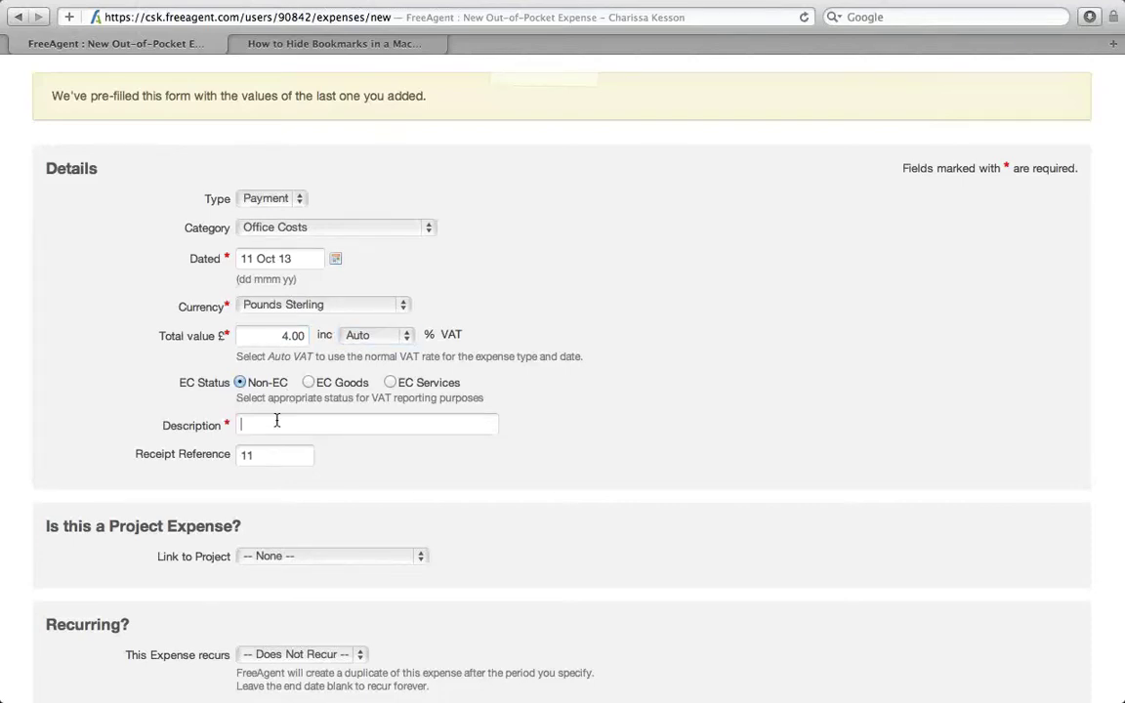
{"action": "type", "text": "Use of home as office £4 per week"}
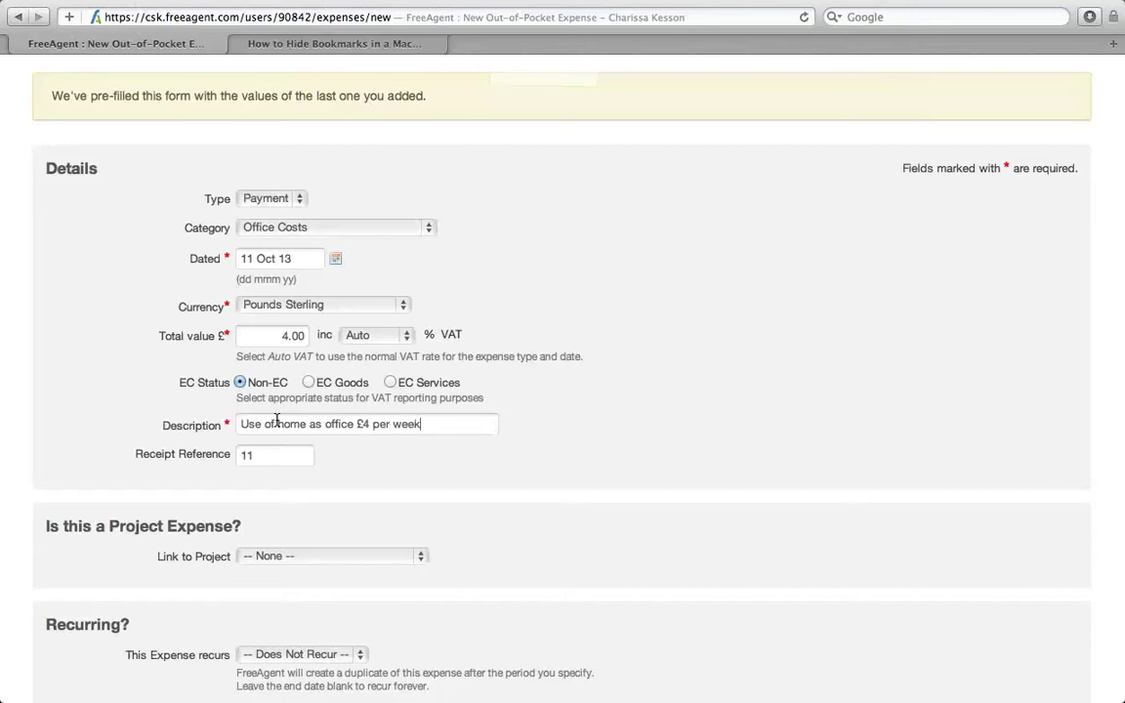
{"action": "scroll", "coordinate": [591, 512], "scroll_direction": "down", "scroll_amount": 1}
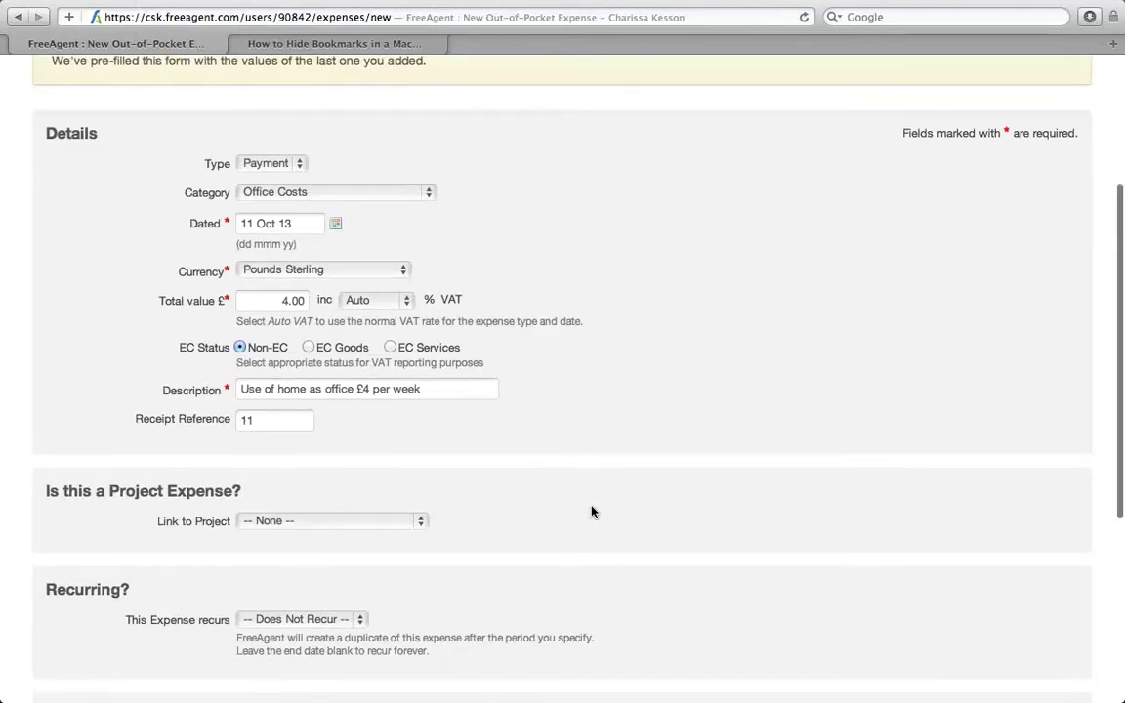
- Make the expense recur weekly, ending on 05 Apr 14
{"action": "scroll", "coordinate": [591, 512], "scroll_direction": "down", "scroll_amount": 3}
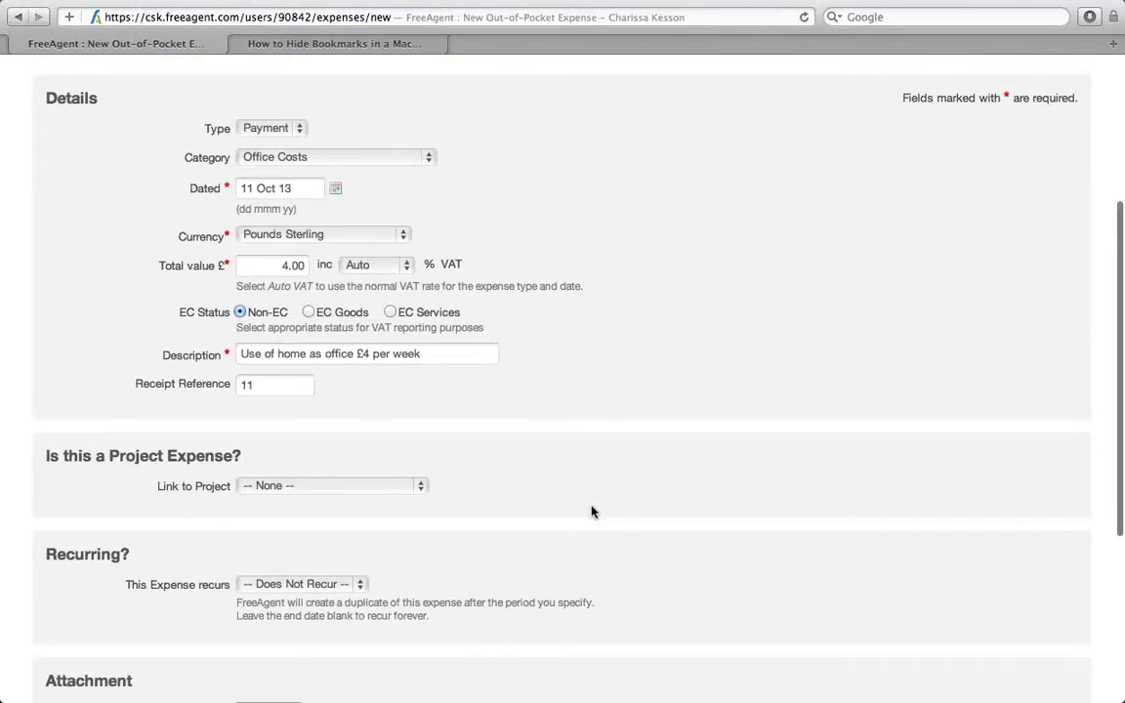
{"action": "left_click", "coordinate": [349, 518]}
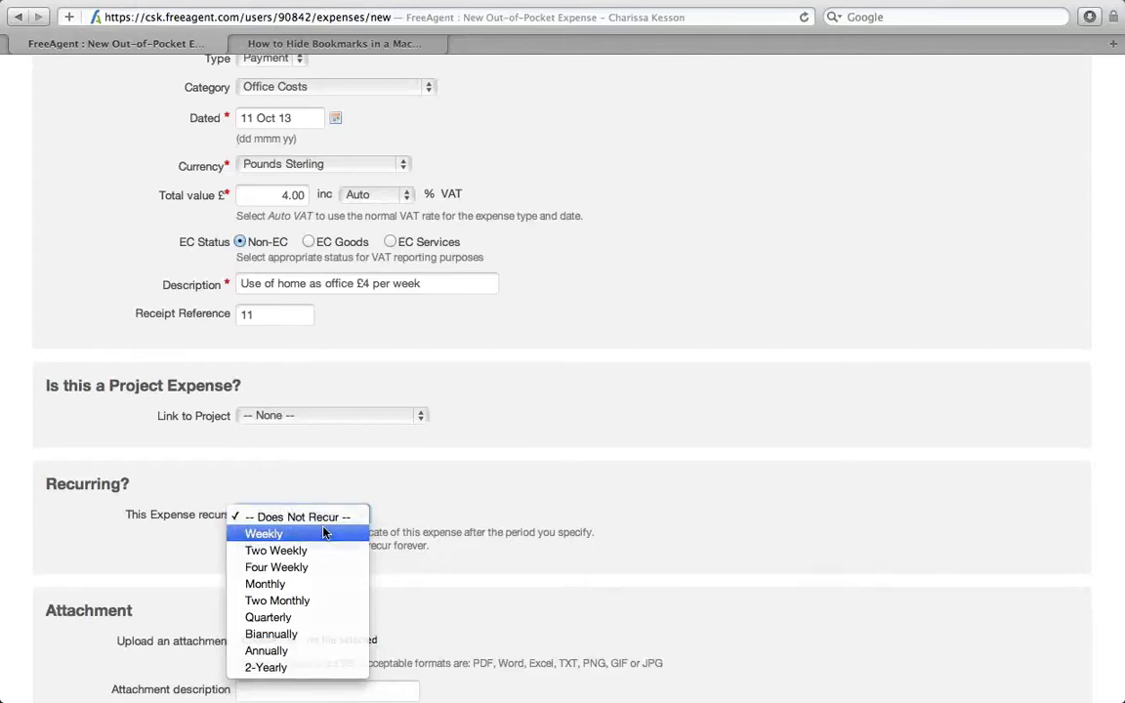
{"action": "left_click", "coordinate": [325, 533]}
{"action": "left_click", "coordinate": [457, 514]}
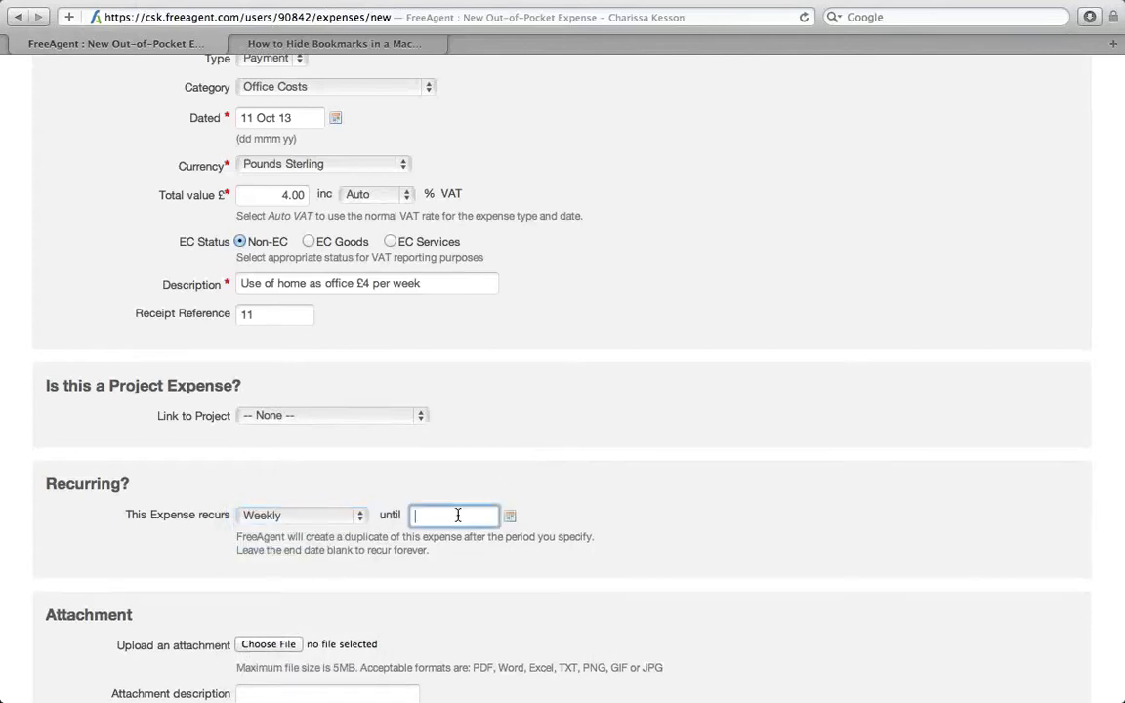
{"action": "left_click", "coordinate": [510, 518]}
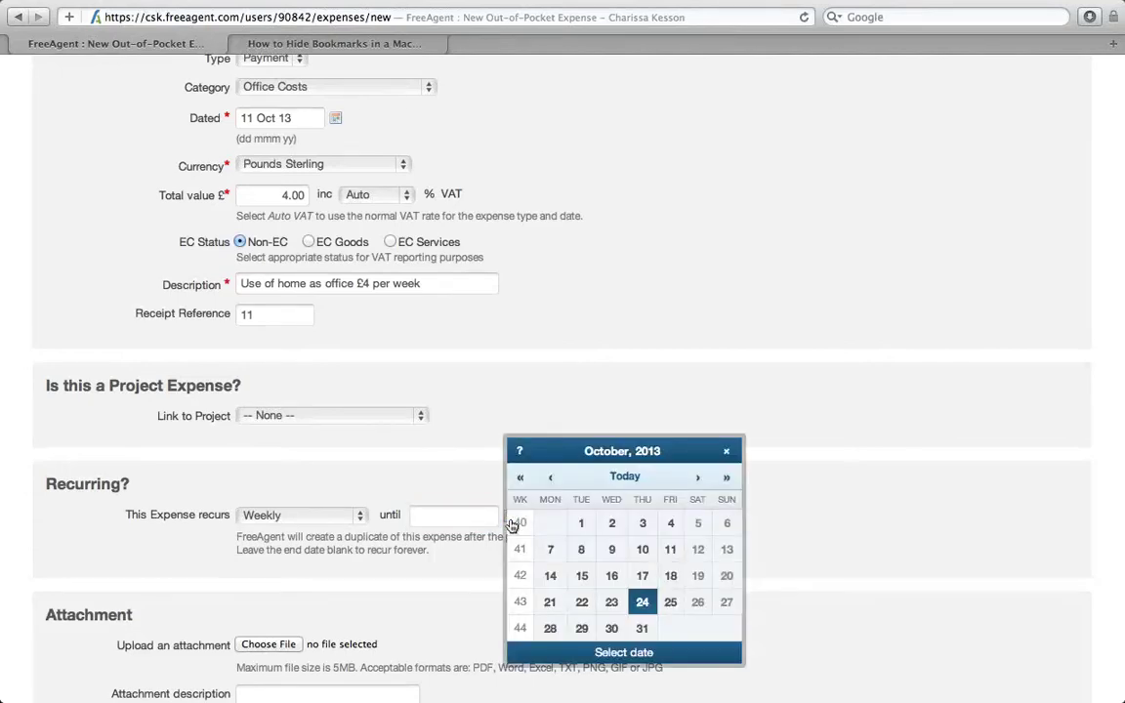
{"action": "left_click", "coordinate": [697, 479]}
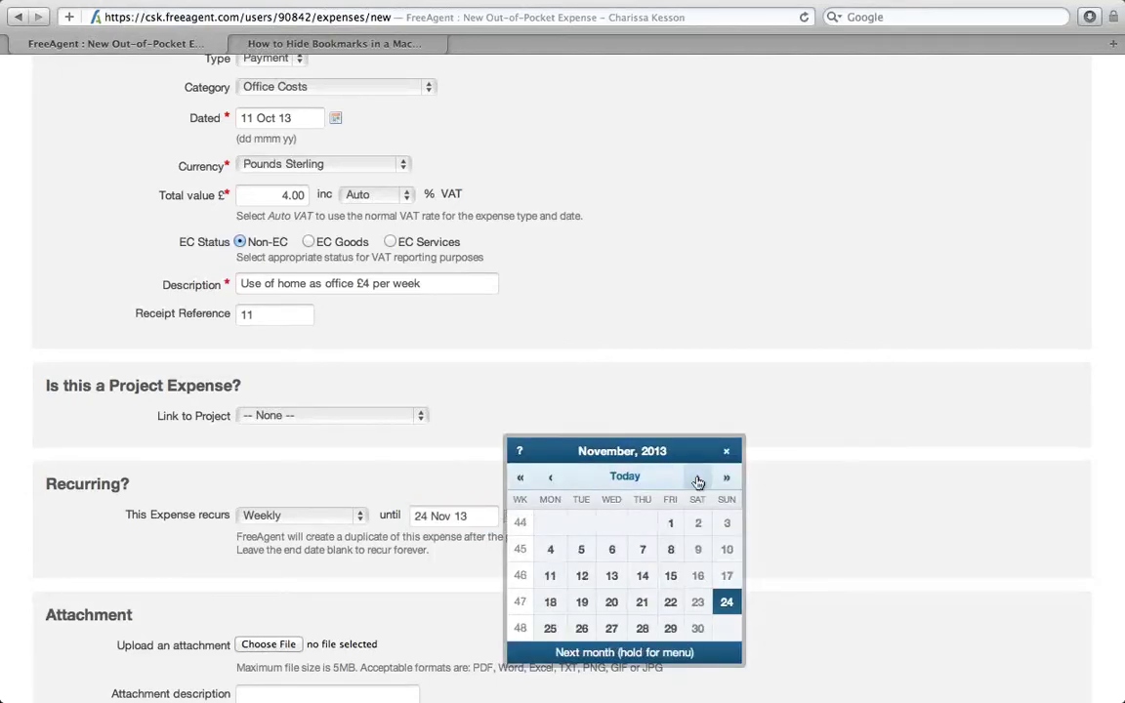
{"action": "left_click", "coordinate": [698, 479]}
{"action": "left_click", "coordinate": [698, 483]}
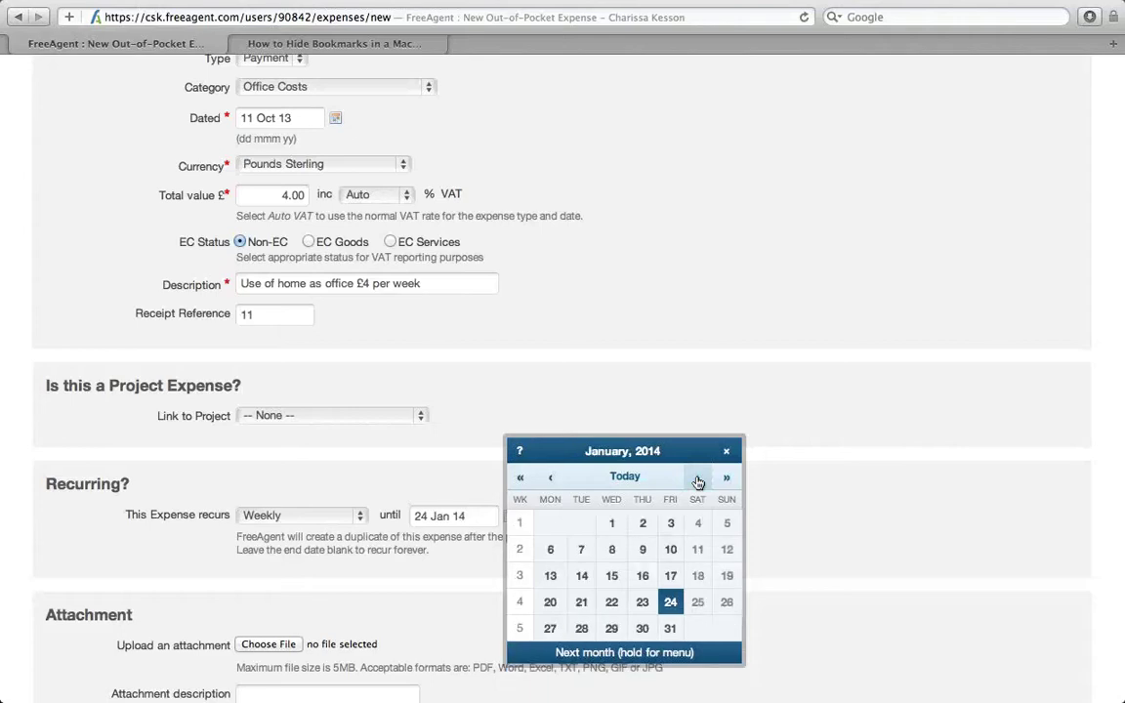
{"action": "left_click", "coordinate": [699, 482]}
{"action": "left_click", "coordinate": [698, 483]}
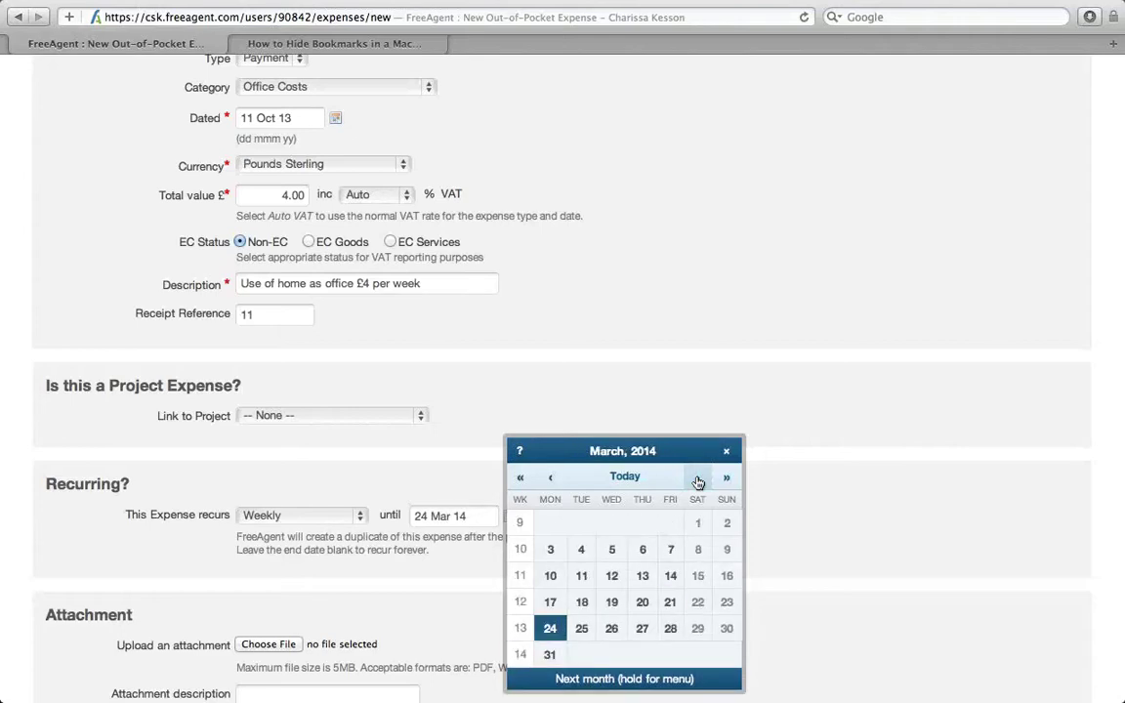
{"action": "left_click", "coordinate": [698, 483]}
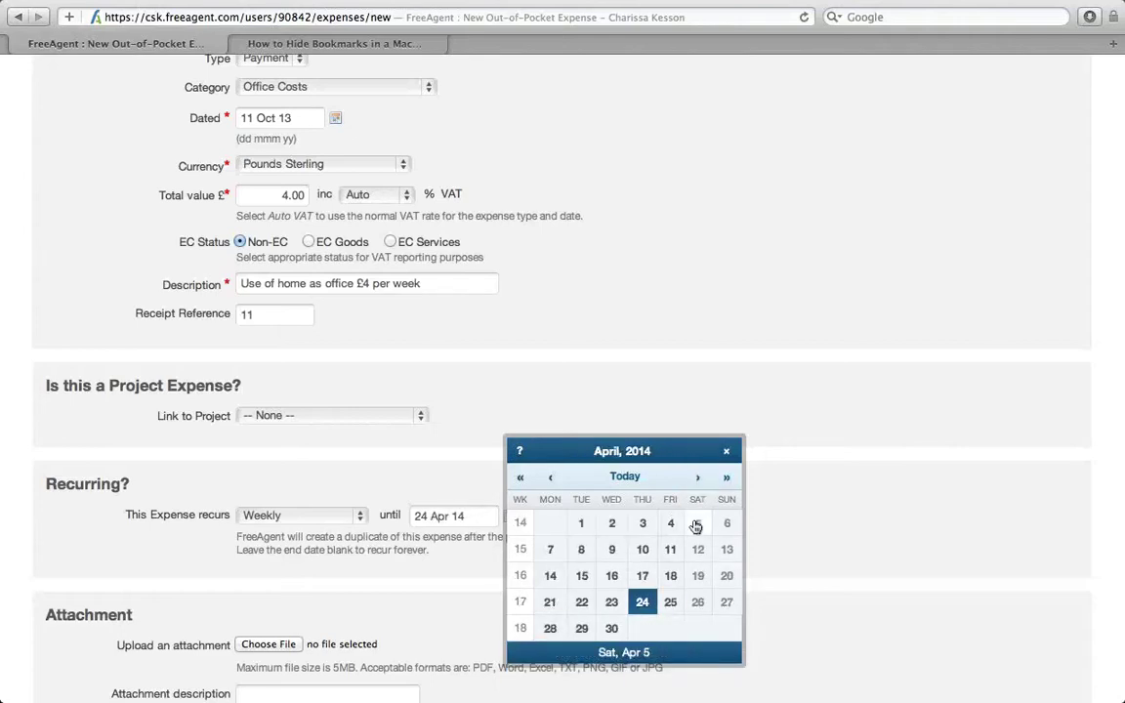
{"action": "left_click", "coordinate": [697, 525]}
- Save the new recurring £4.00 home-office expense
{"action": "scroll", "coordinate": [690, 535], "scroll_direction": "down", "scroll_amount": 1}
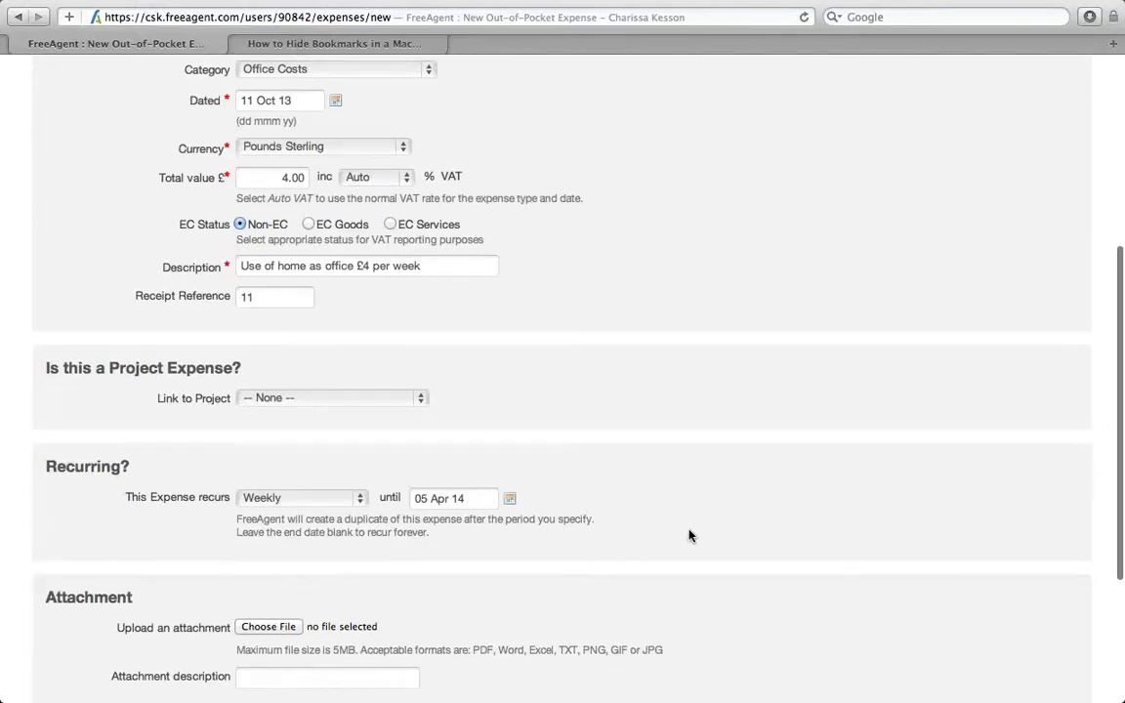
{"action": "scroll", "coordinate": [690, 535], "scroll_direction": "down", "scroll_amount": 3}
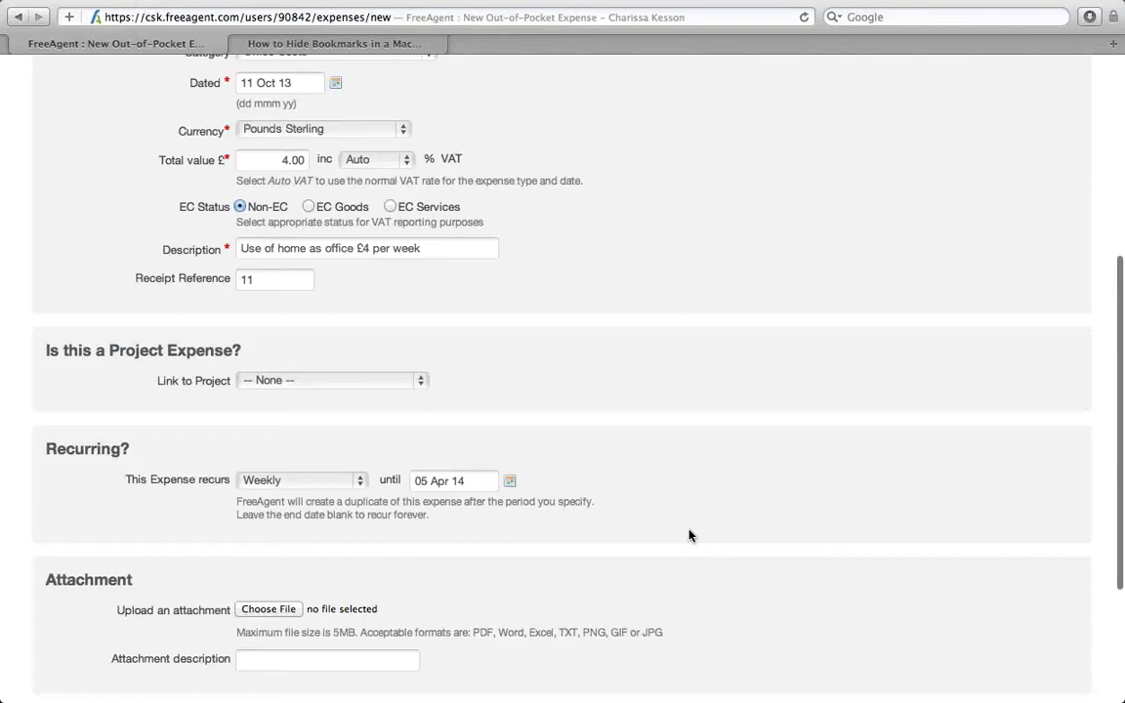
{"action": "scroll", "coordinate": [690, 535], "scroll_direction": "down", "scroll_amount": 1}
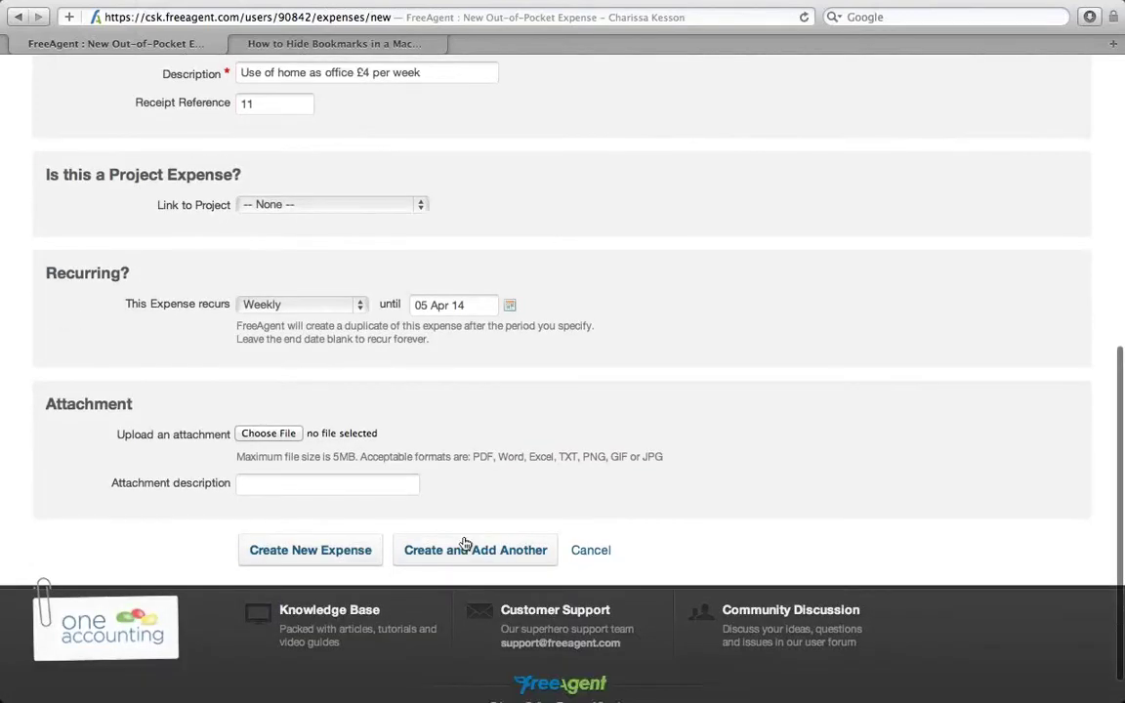
{"action": "left_click", "coordinate": [352, 552]}
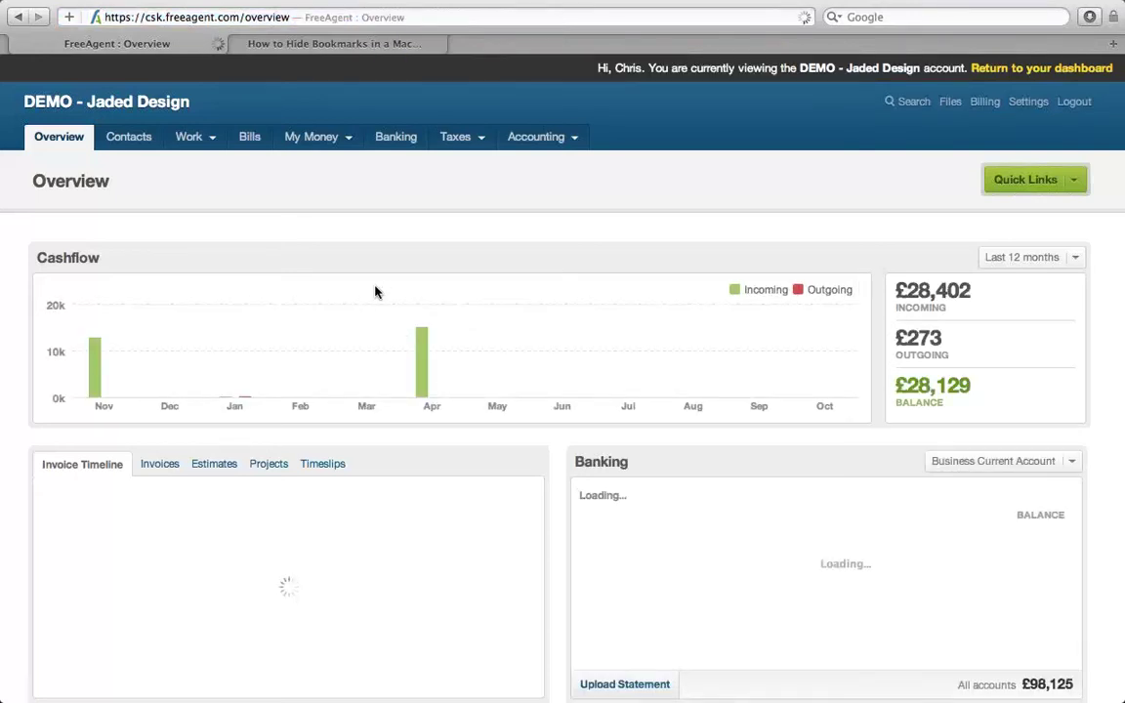
{"action": "left_click", "coordinate": [306, 164]}
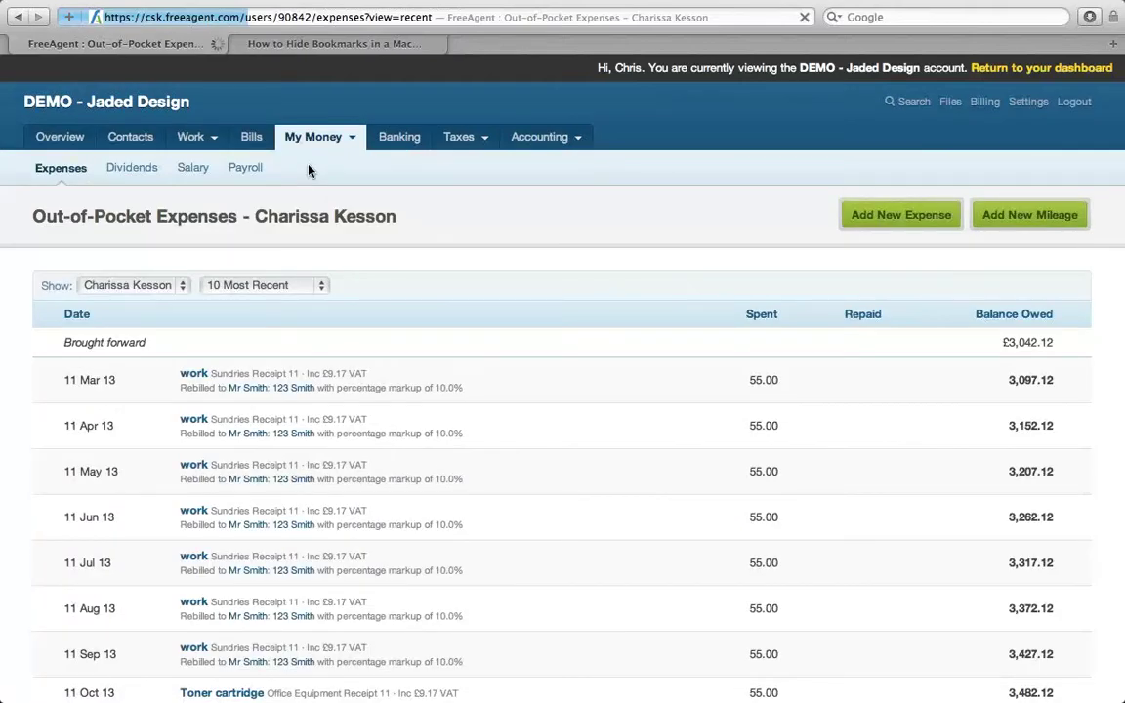
{"action": "scroll", "coordinate": [447, 268], "scroll_direction": "down", "scroll_amount": 1}
{"action": "scroll", "coordinate": [448, 268], "scroll_direction": "down", "scroll_amount": 3}
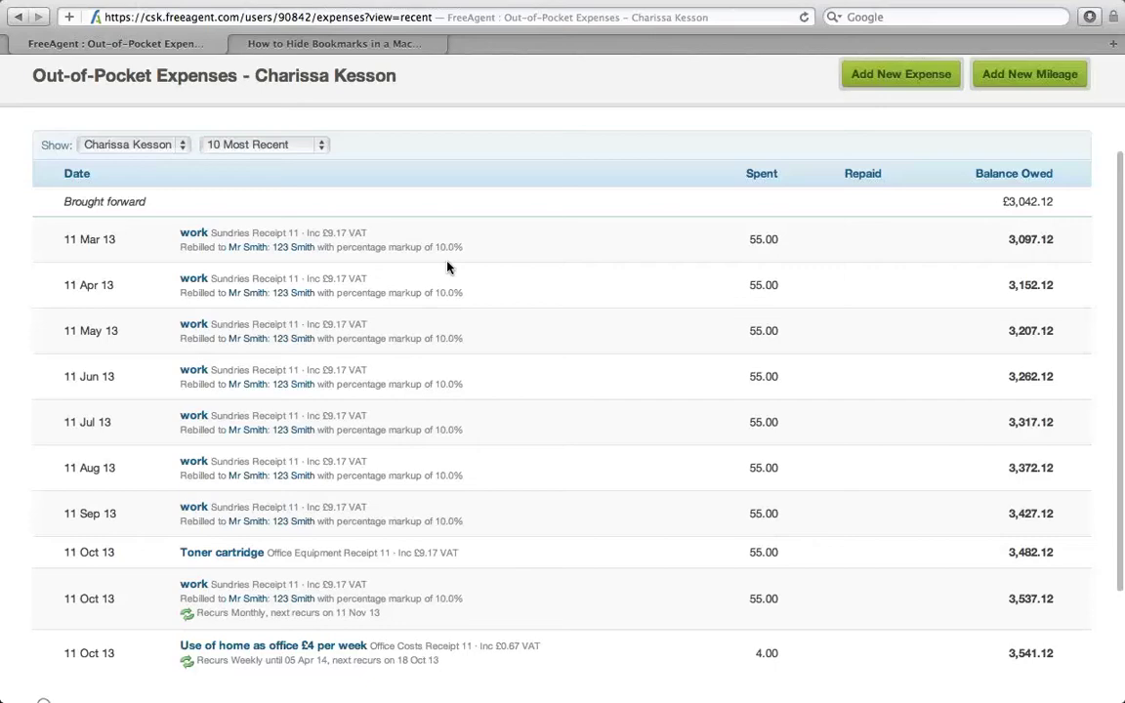
{"action": "scroll", "coordinate": [447, 267], "scroll_direction": "down", "scroll_amount": 3}
{"action": "left_click", "coordinate": [304, 507]}
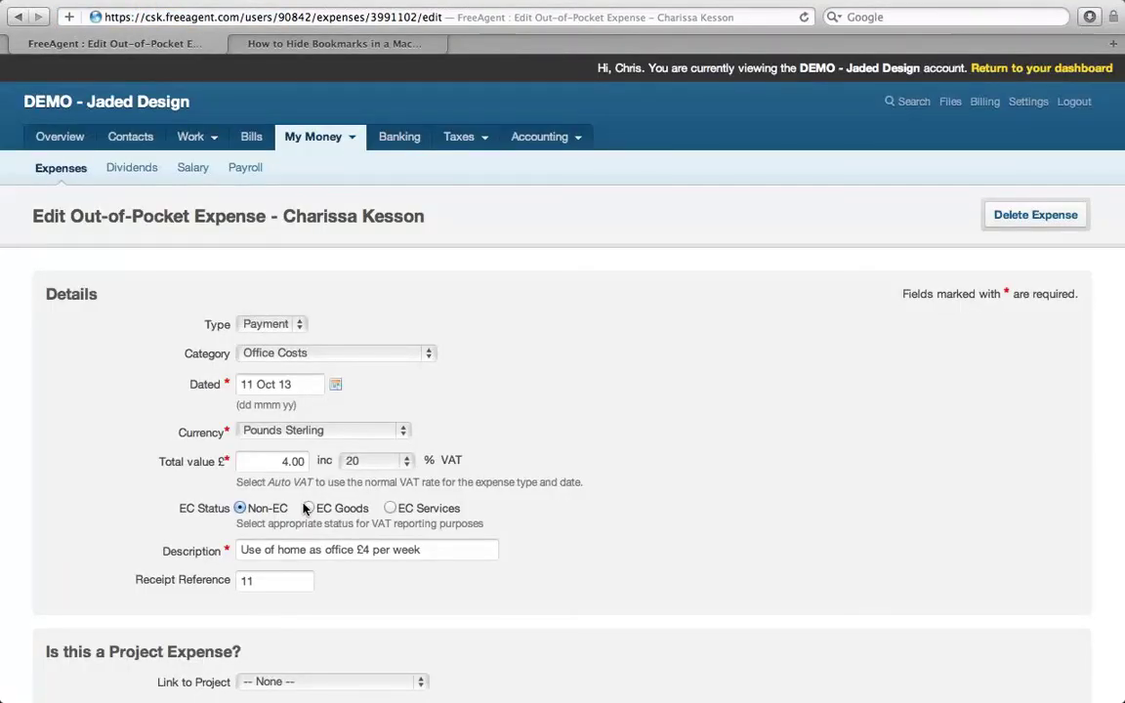
{"action": "scroll", "coordinate": [304, 507], "scroll_direction": "down", "scroll_amount": 1}
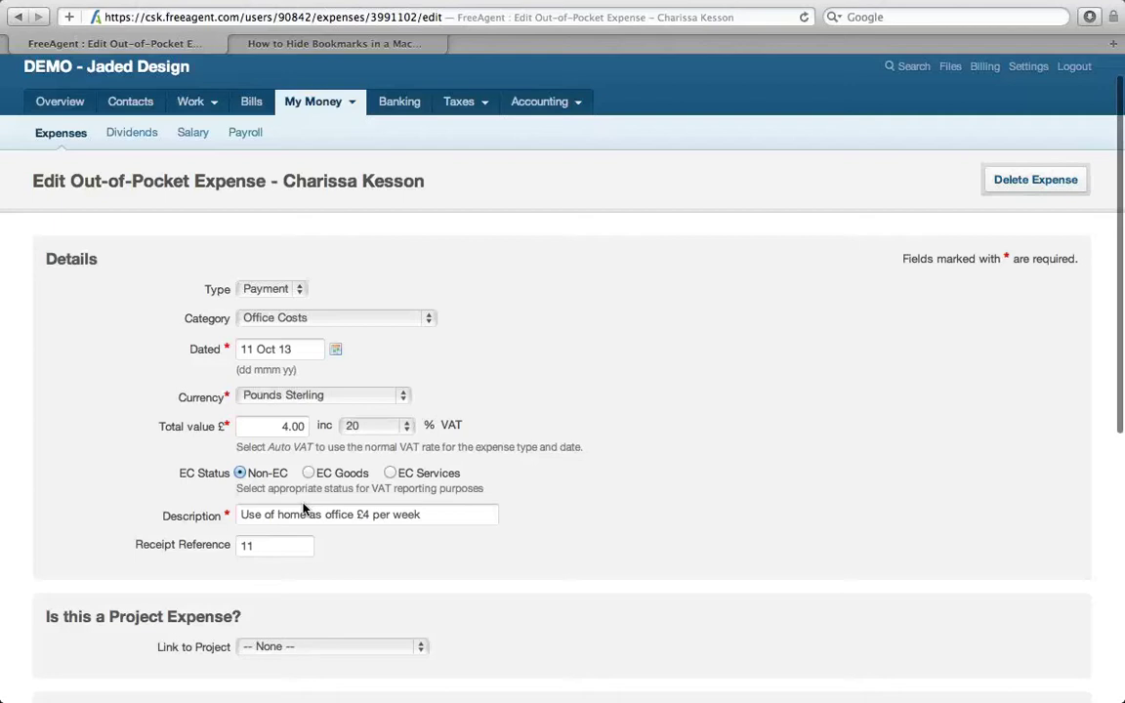
{"action": "scroll", "coordinate": [304, 508], "scroll_direction": "down", "scroll_amount": 1}
{"action": "scroll", "coordinate": [304, 508], "scroll_direction": "down", "scroll_amount": 4}
{"action": "key", "text": "Return"}
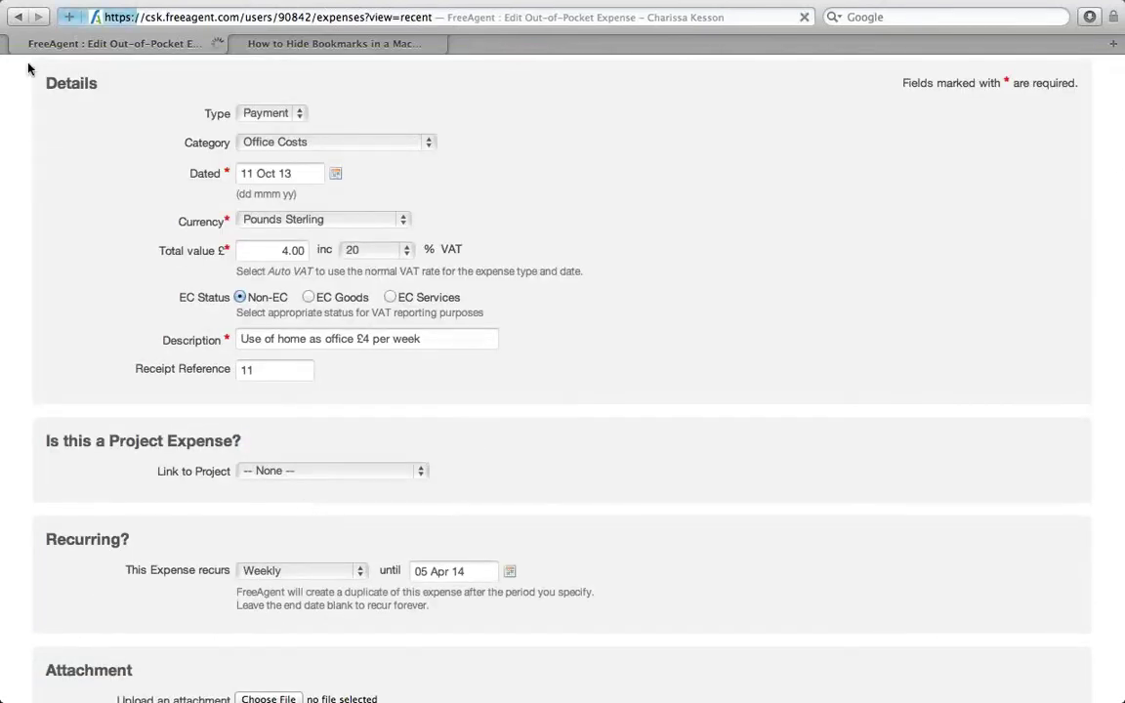
{"action": "scroll", "coordinate": [215, 257], "scroll_direction": "down", "scroll_amount": 1}
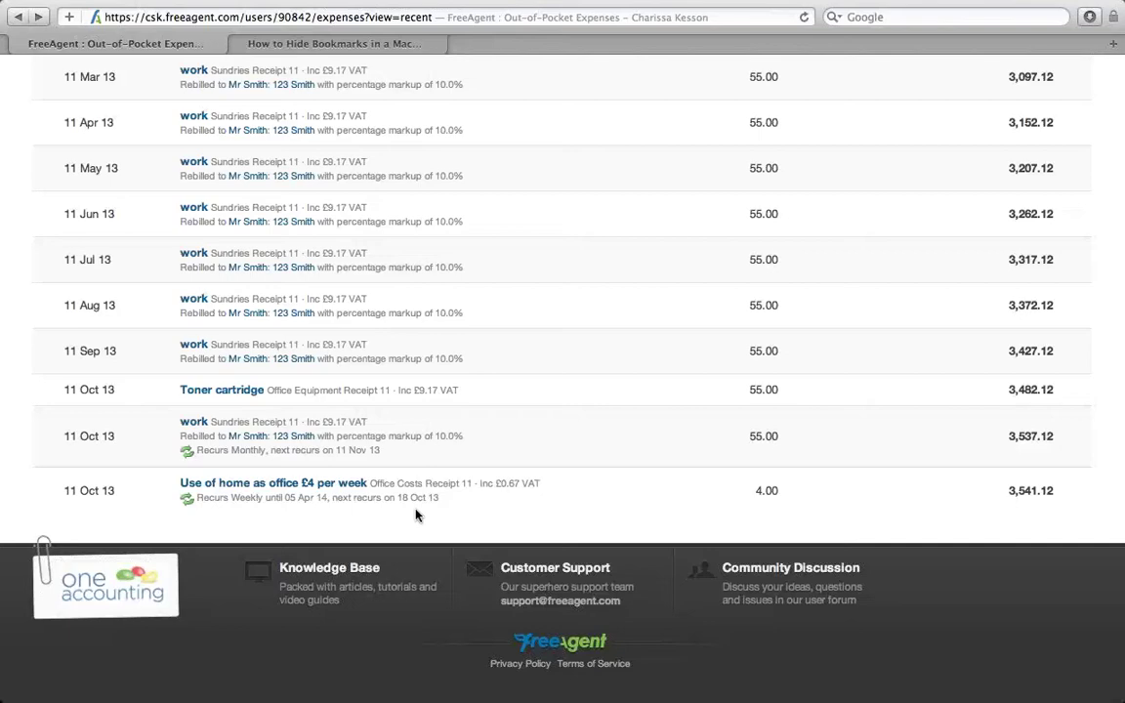
{"action": "scroll", "coordinate": [416, 515], "scroll_direction": "up", "scroll_amount": 2}
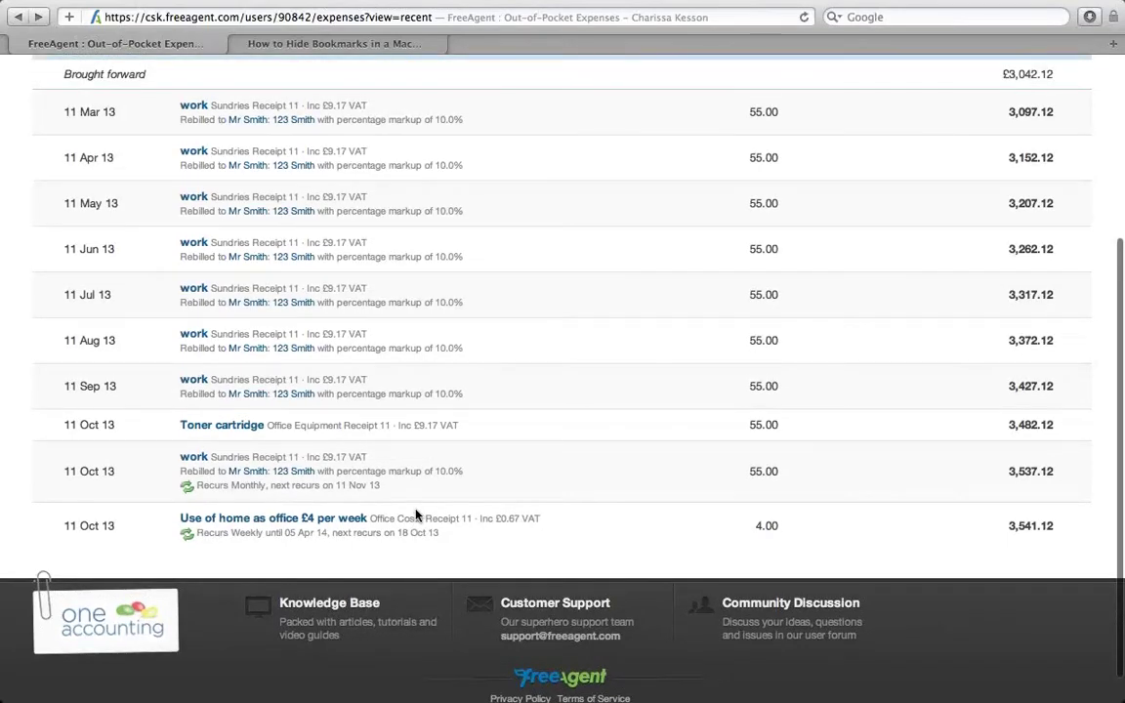
{"action": "scroll", "coordinate": [415, 515], "scroll_direction": "up", "scroll_amount": 5}
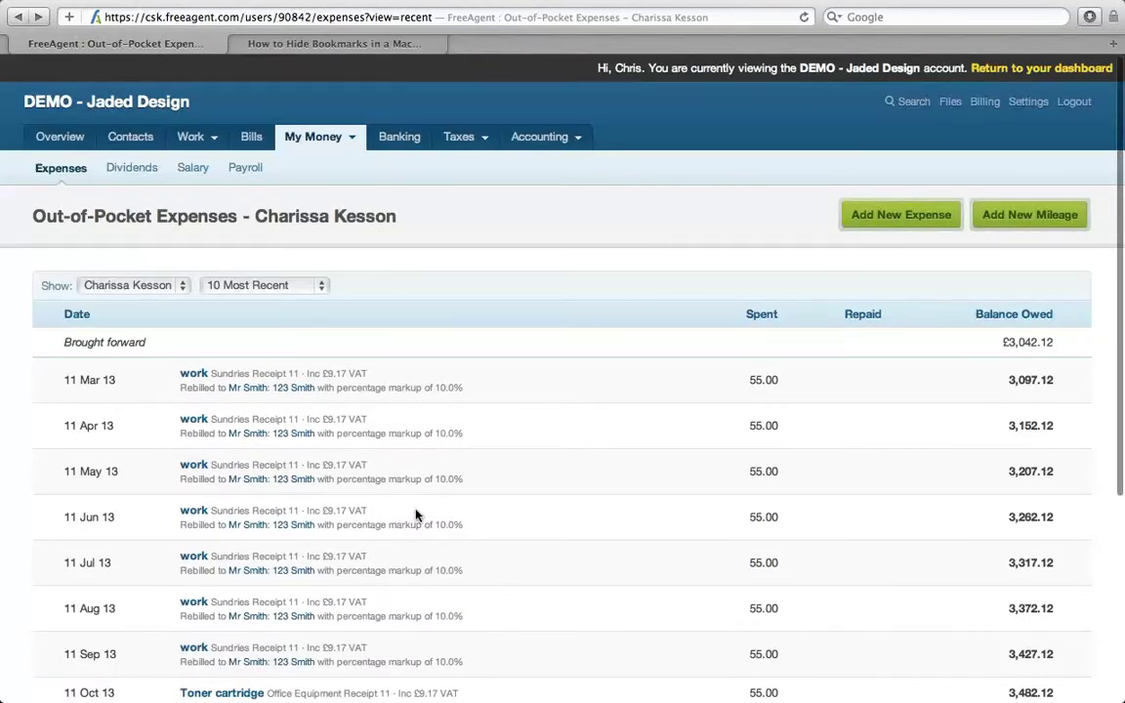
{"action": "key", "text": "super+bracketleft"}
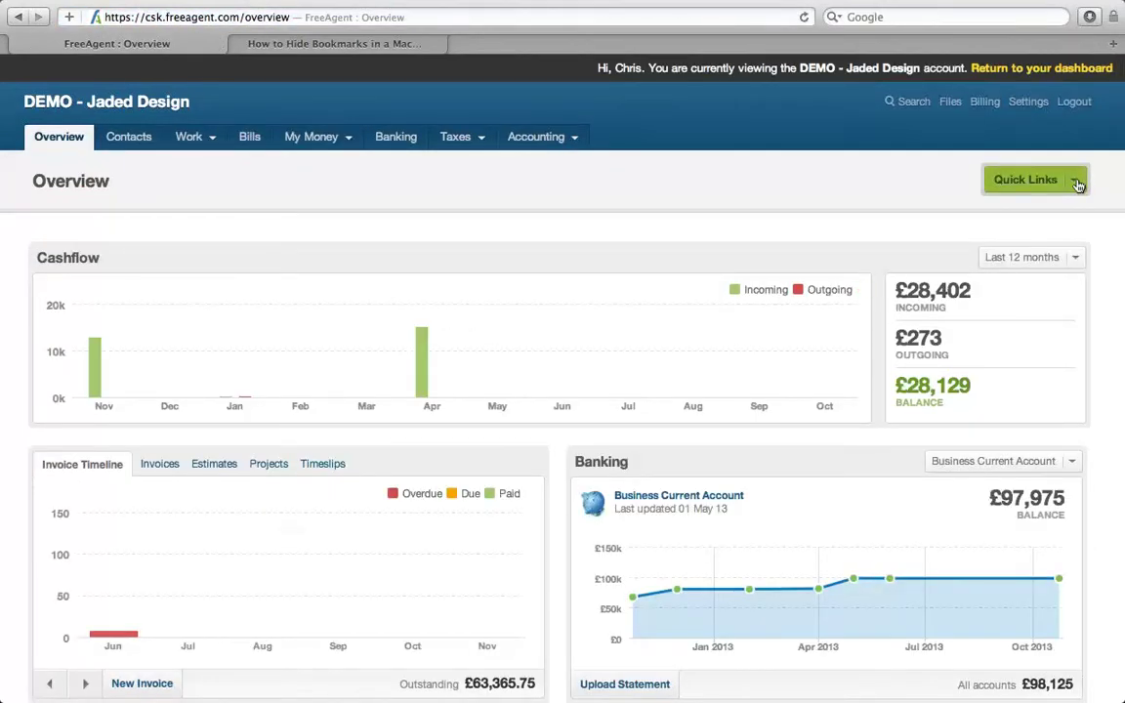
{"action": "left_click", "coordinate": [1078, 181]}
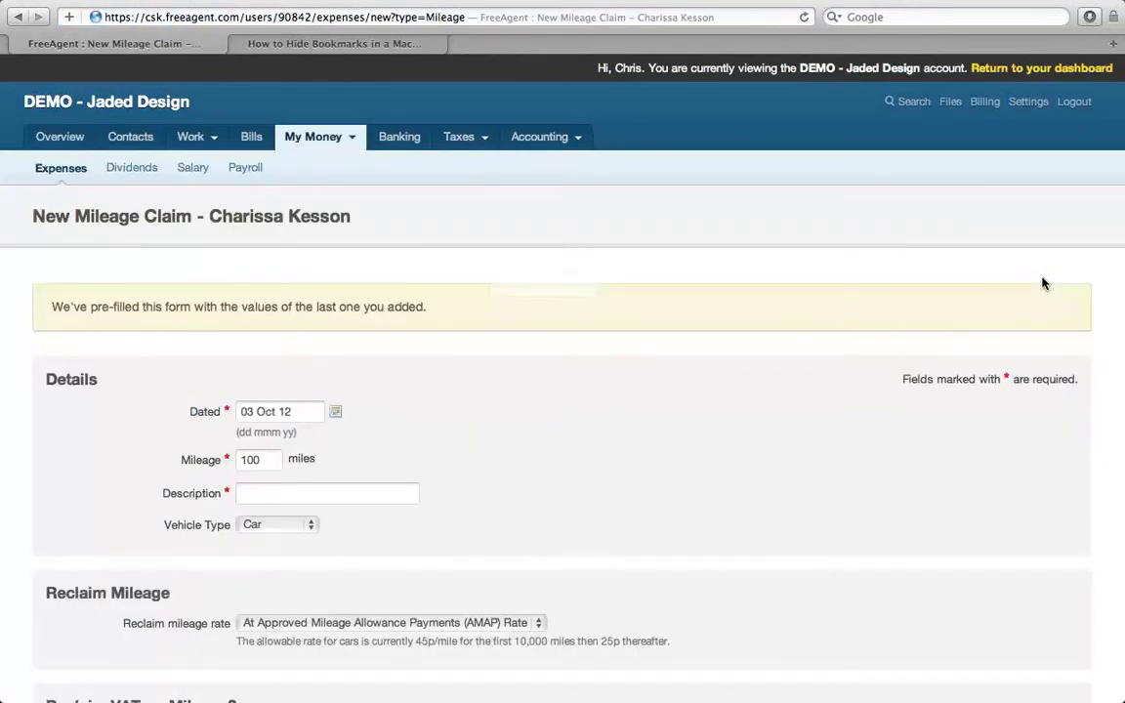
- Date the mileage claim 24 Oct 13
{"action": "scroll", "coordinate": [1042, 283], "scroll_direction": "down", "scroll_amount": 1}
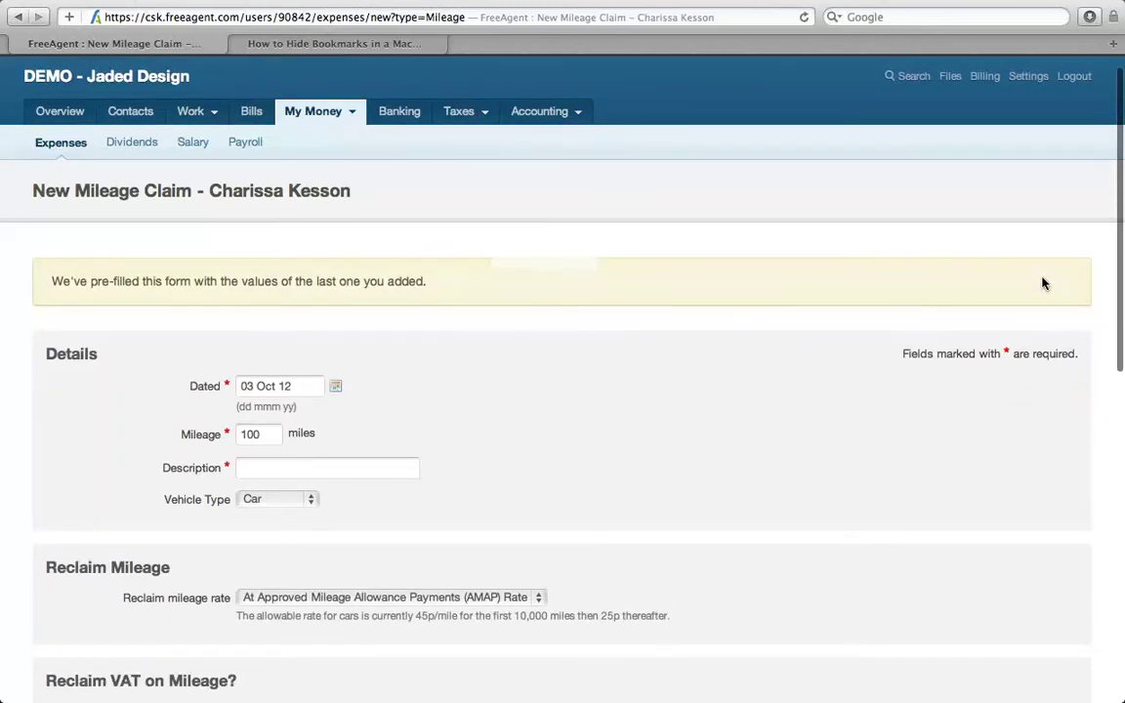
{"action": "scroll", "coordinate": [1043, 283], "scroll_direction": "down", "scroll_amount": 4}
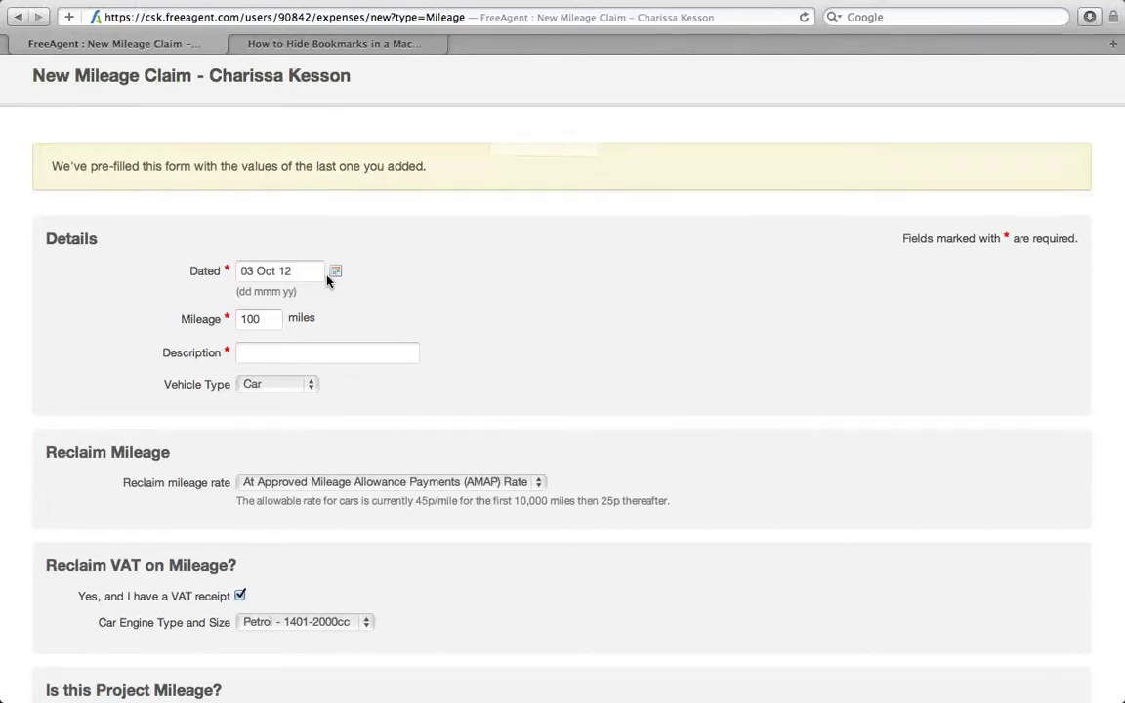
{"action": "left_click", "coordinate": [335, 277]}
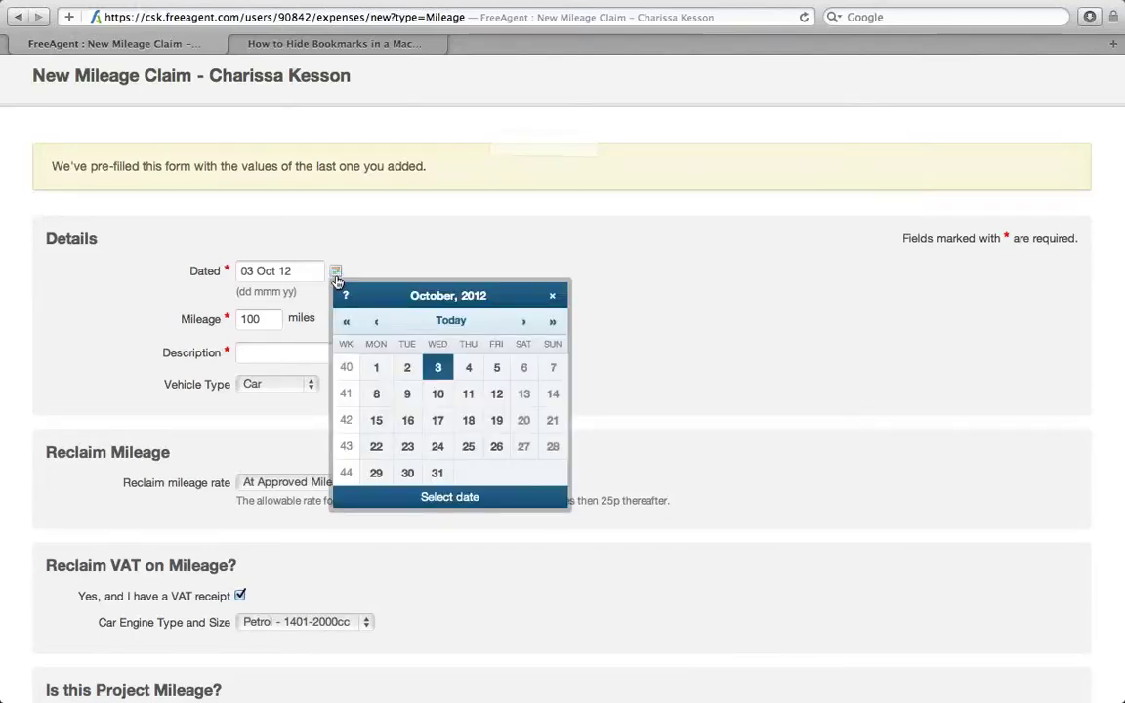
{"action": "left_click", "coordinate": [524, 328]}
{"action": "left_click", "coordinate": [525, 329]}
{"action": "left_click", "coordinate": [525, 328]}
{"action": "left_click", "coordinate": [525, 328]}
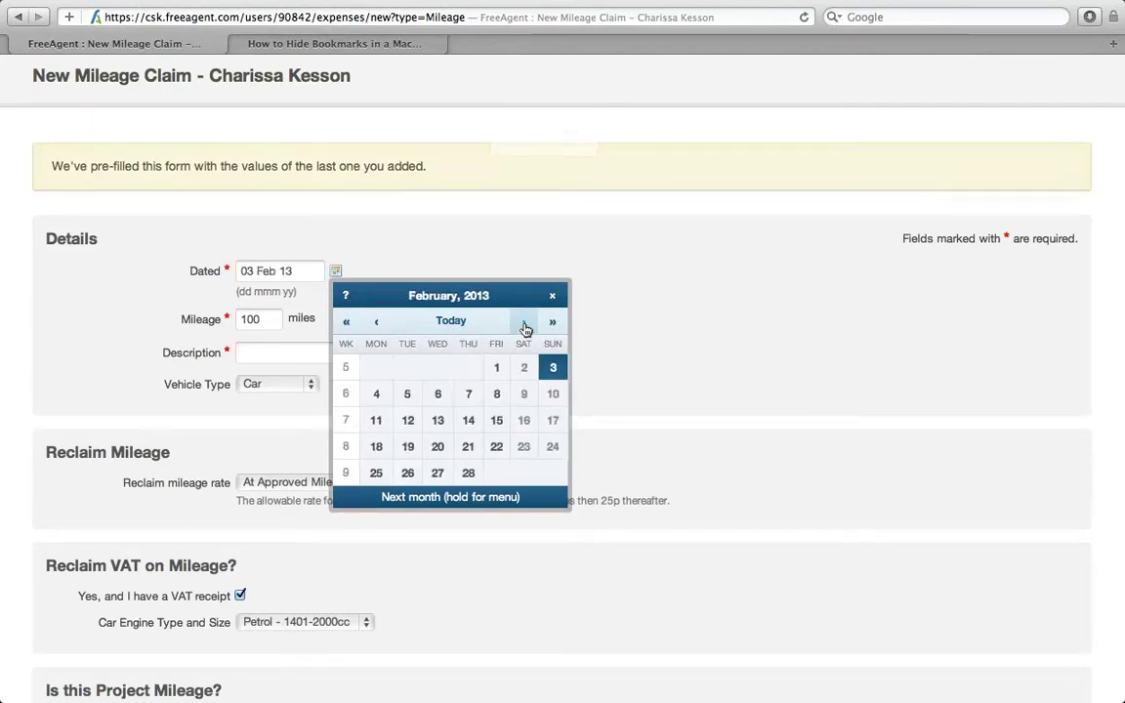
{"action": "left_click", "coordinate": [524, 328]}
{"action": "left_click", "coordinate": [525, 328]}
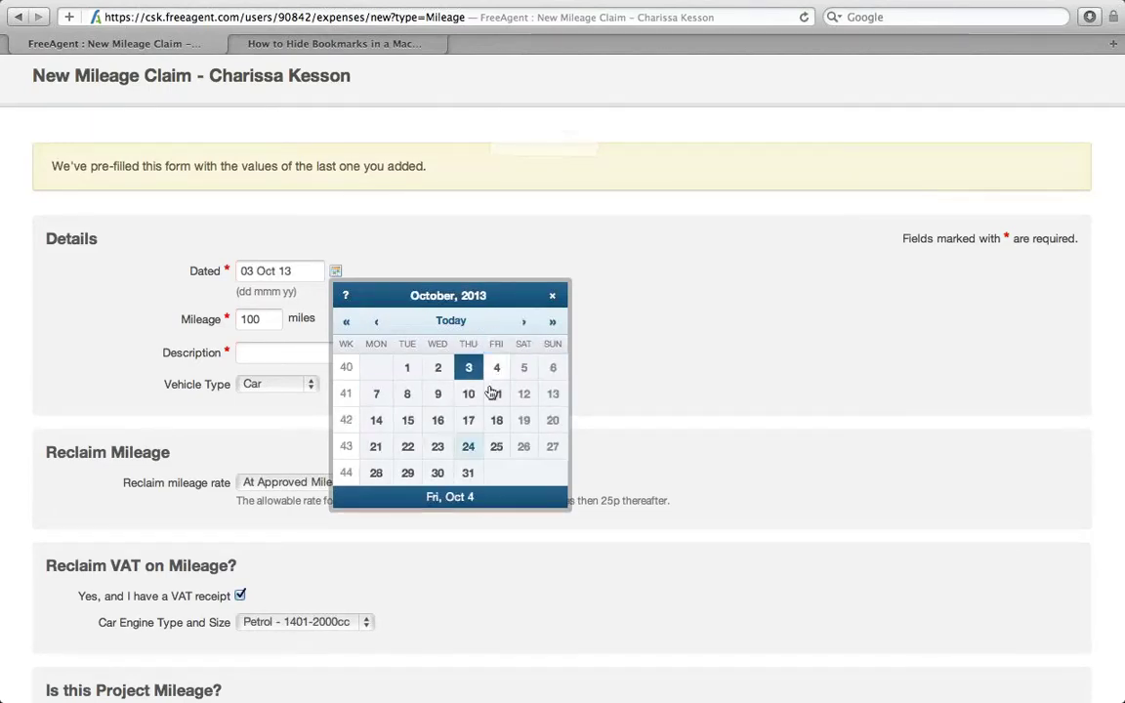
{"action": "left_click", "coordinate": [467, 447]}
- Set the mileage to 50 with description 'Glasgow to Edinburgh'
{"action": "left_click", "coordinate": [277, 321]}
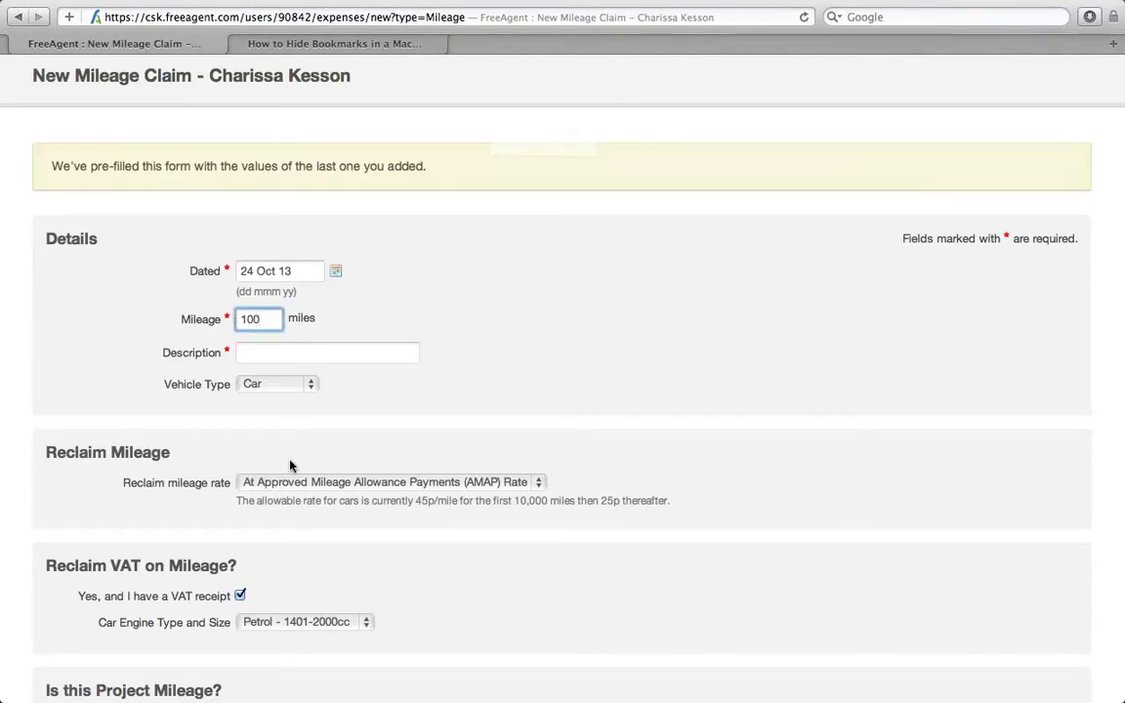
{"action": "key", "text": "BackSpace"}
{"action": "key", "text": "BackSpace"}
{"action": "key", "text": "BackSpace"}
{"action": "type", "text": "50"}
{"action": "key", "text": "Tab"}
{"action": "type", "text": "Gla"}
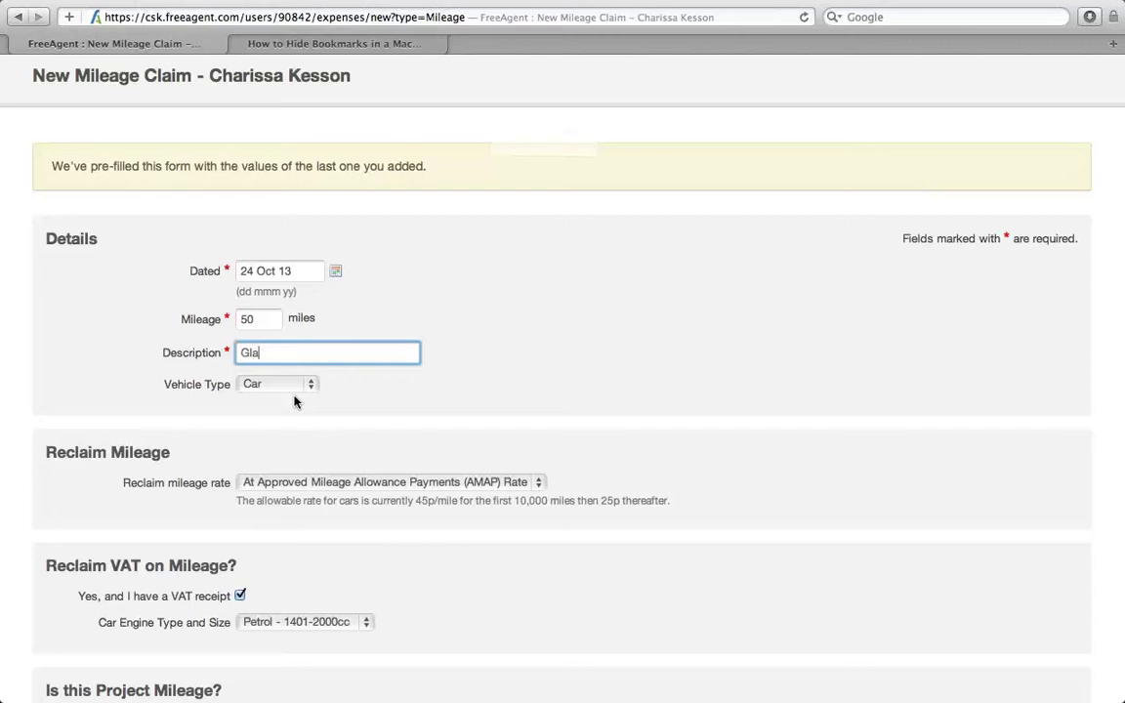
{"action": "type", "text": "sgow to Edinburgh"}
{"action": "left_click", "coordinate": [462, 417]}
- Keep the approved mileage allowance rate as the reclaim rate
{"action": "scroll", "coordinate": [462, 417], "scroll_direction": "down", "scroll_amount": 1}
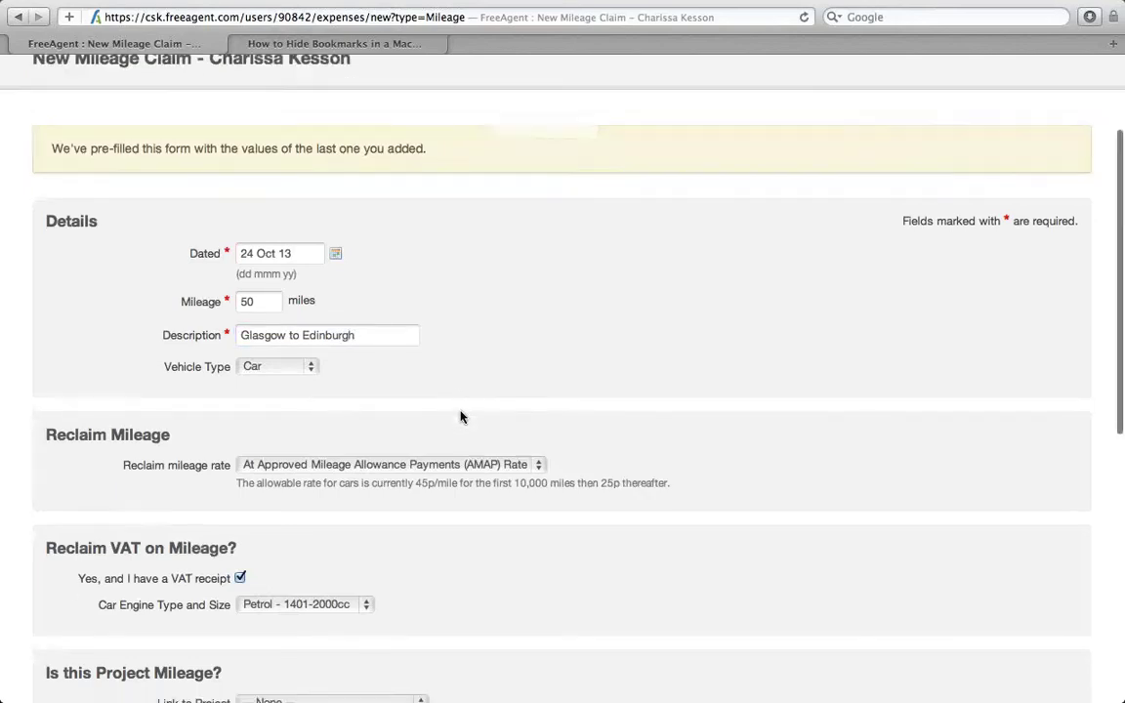
{"action": "scroll", "coordinate": [462, 417], "scroll_direction": "down", "scroll_amount": 1}
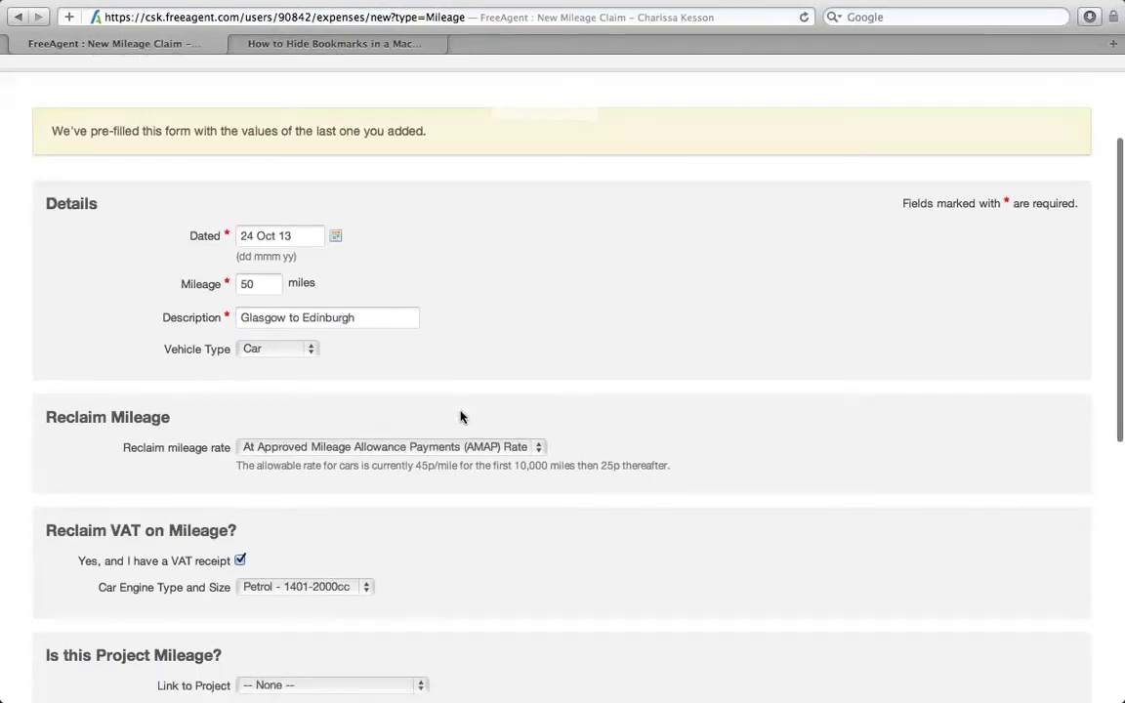
{"action": "scroll", "coordinate": [462, 417], "scroll_direction": "down", "scroll_amount": 6}
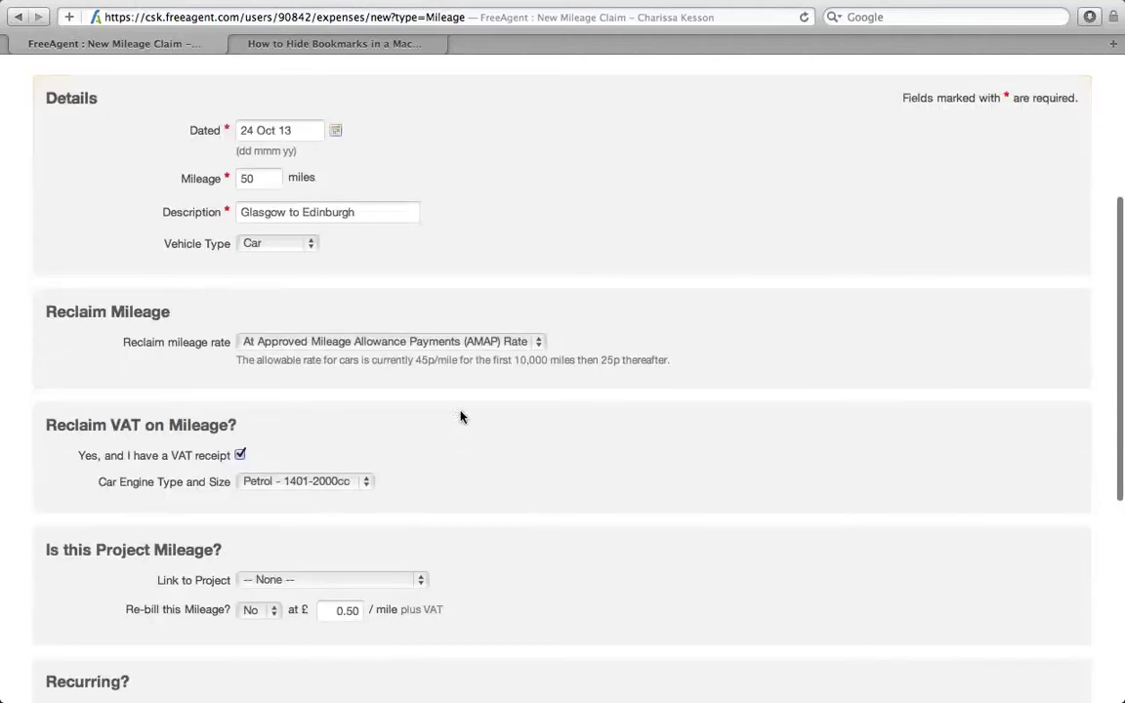
{"action": "left_click", "coordinate": [540, 308]}
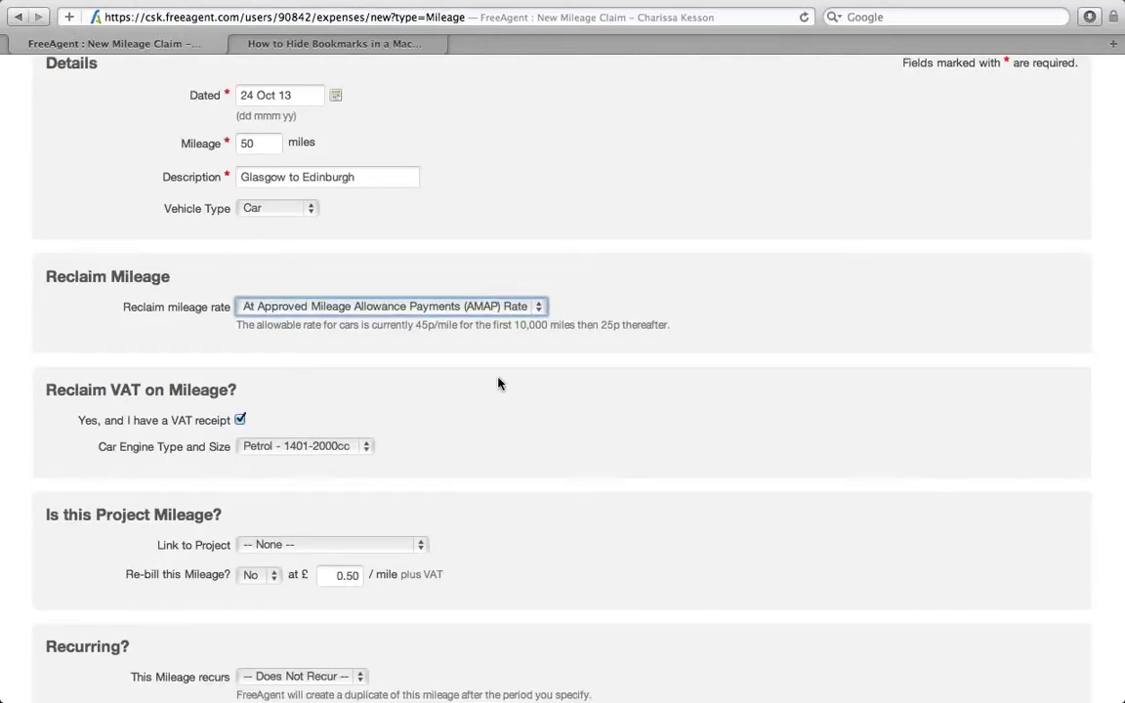
{"action": "key", "text": "space"}
{"action": "key", "text": "Down"}
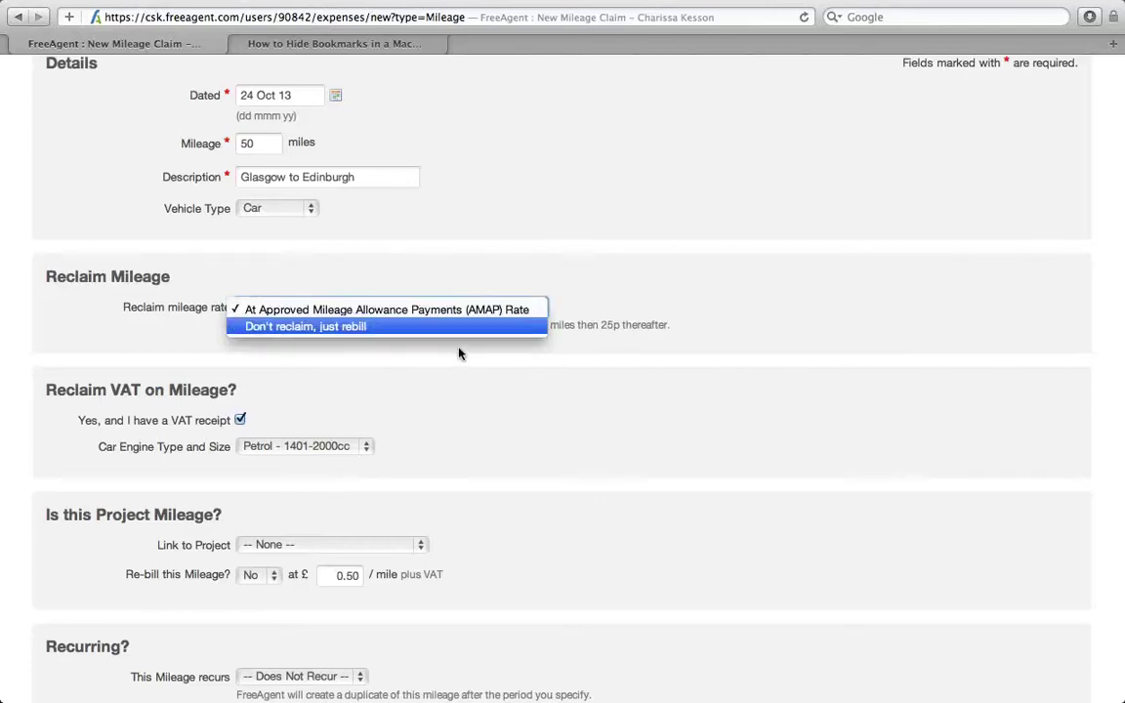
{"action": "left_click", "coordinate": [459, 311]}
{"action": "left_click", "coordinate": [447, 361]}
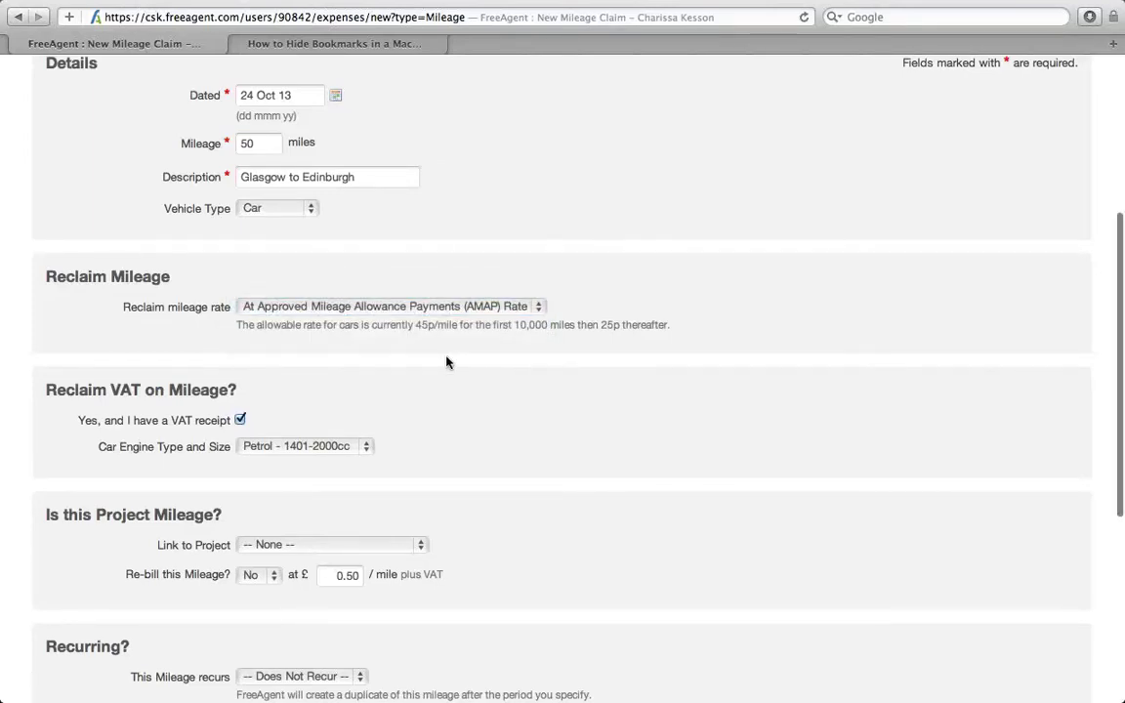
{"action": "scroll", "coordinate": [447, 363], "scroll_direction": "down", "scroll_amount": 1}
{"action": "scroll", "coordinate": [447, 362], "scroll_direction": "down", "scroll_amount": 1}
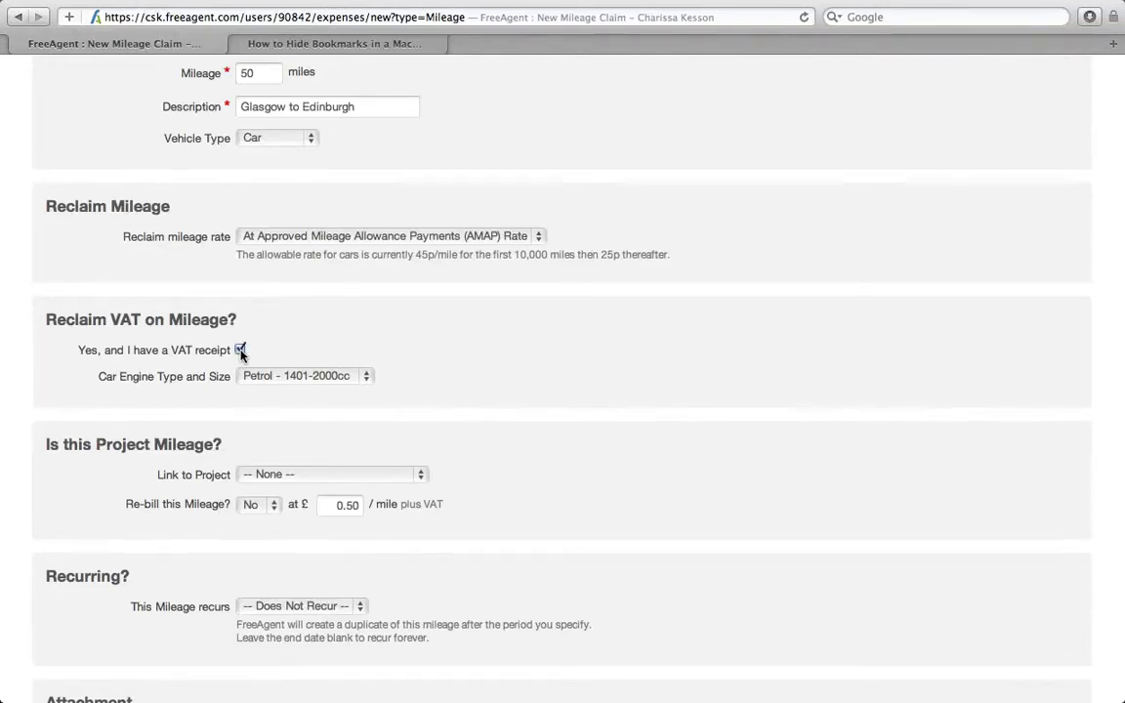
- Set the engine to Diesel - Up to 1600cc and create the mileage claim
{"action": "left_click", "coordinate": [369, 378]}
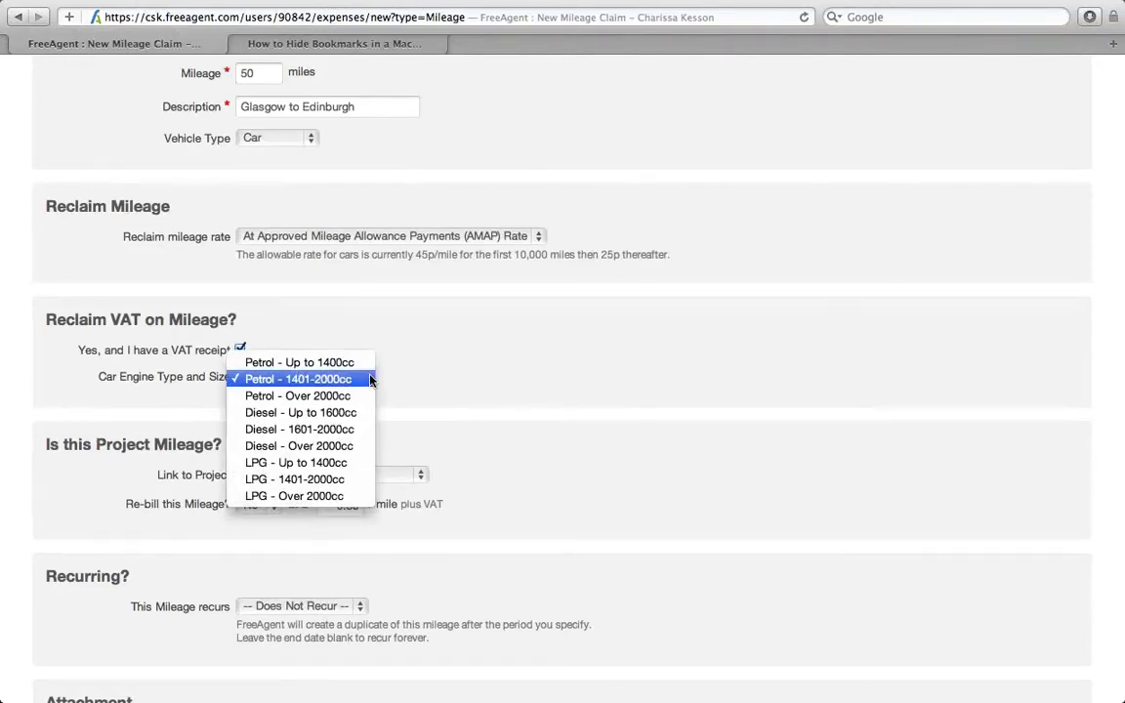
{"action": "left_click", "coordinate": [331, 414]}
{"action": "scroll", "coordinate": [451, 426], "scroll_direction": "down", "scroll_amount": 2}
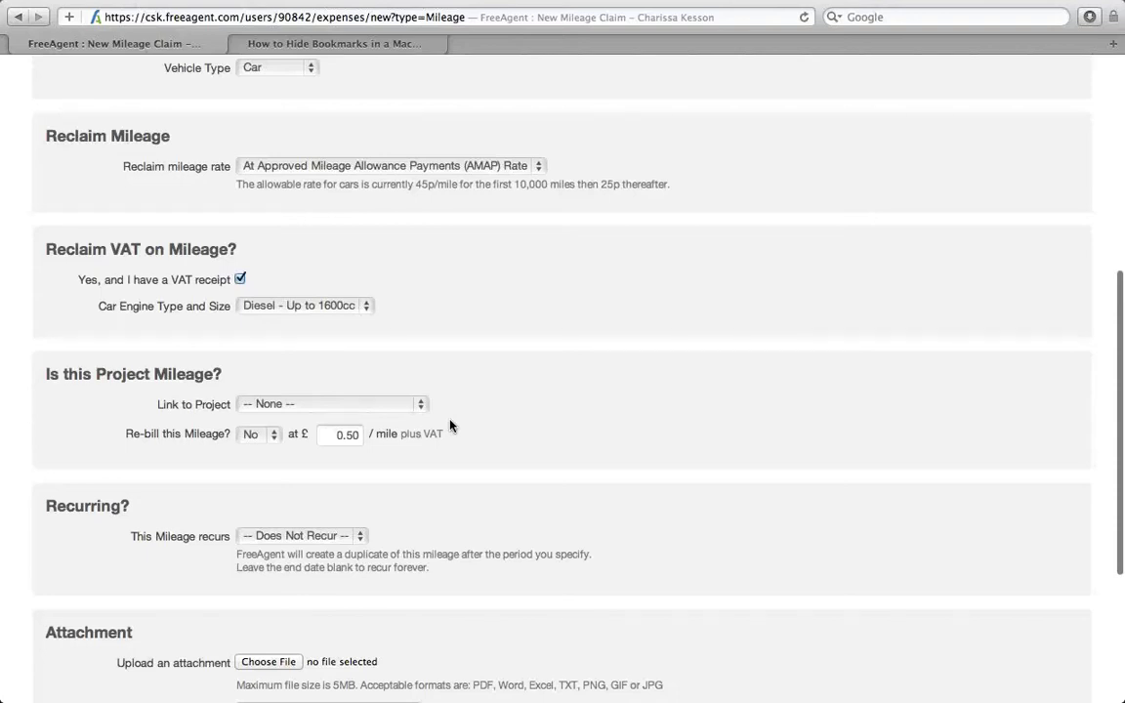
{"action": "scroll", "coordinate": [451, 425], "scroll_direction": "down", "scroll_amount": 6}
{"action": "left_click", "coordinate": [347, 539]}
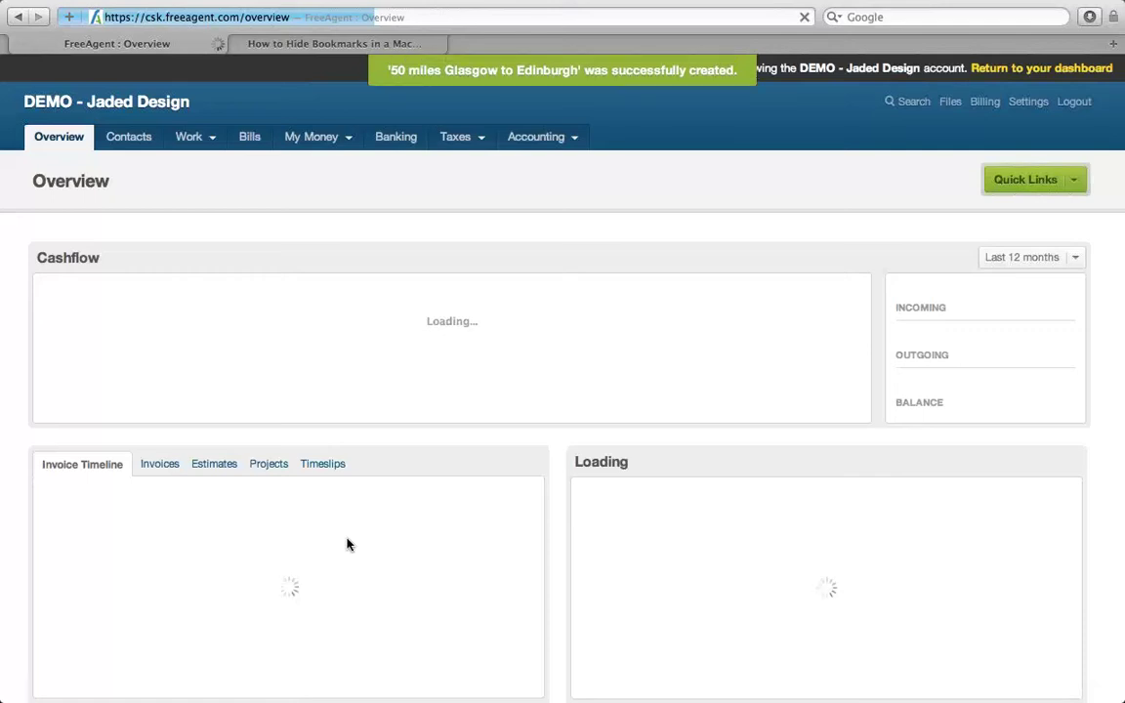
{"action": "left_click", "coordinate": [315, 142]}
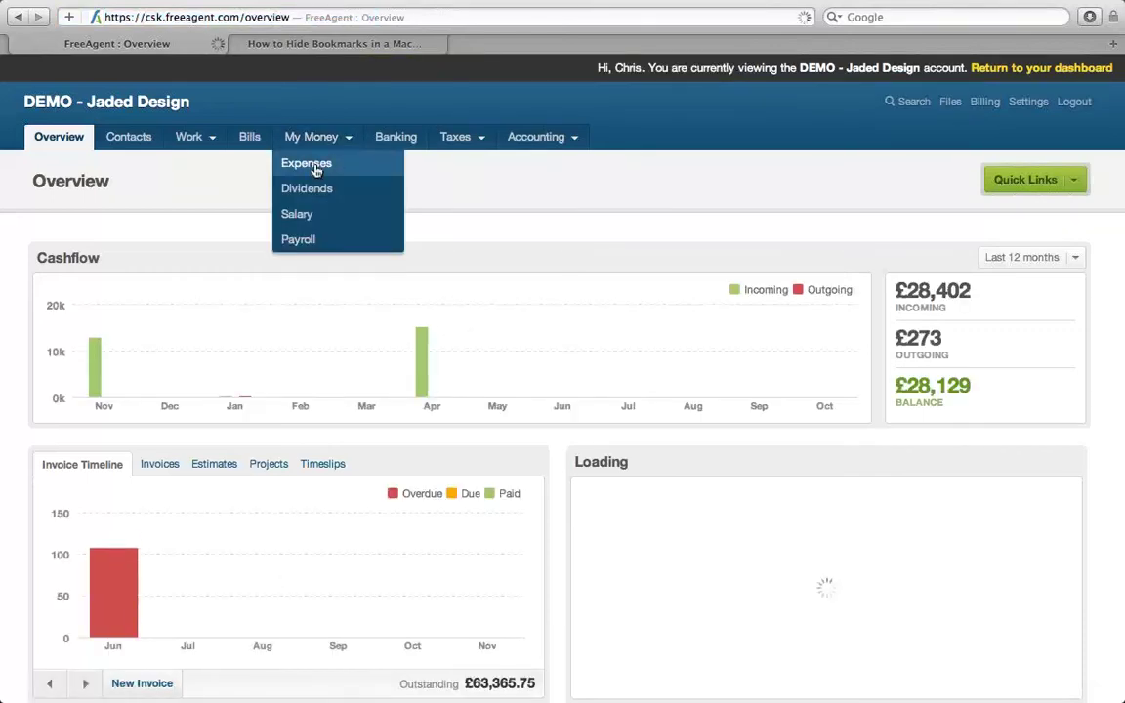
{"action": "left_click", "coordinate": [315, 169]}
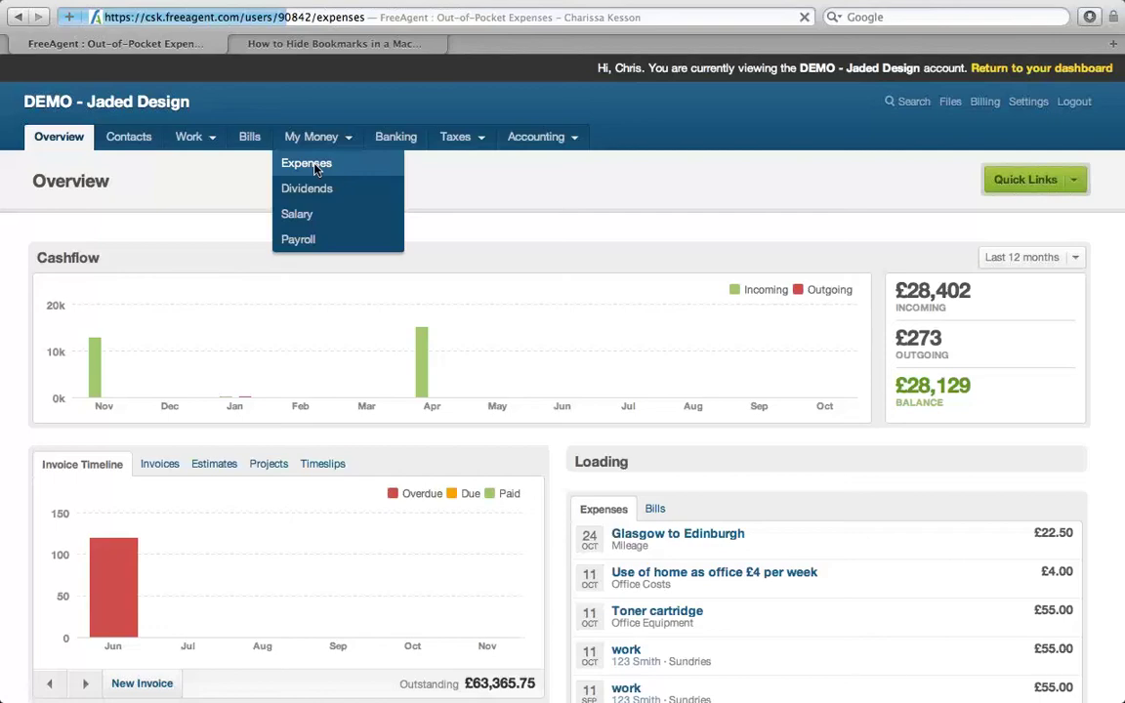
{"action": "scroll", "coordinate": [293, 488], "scroll_direction": "down", "scroll_amount": 10}
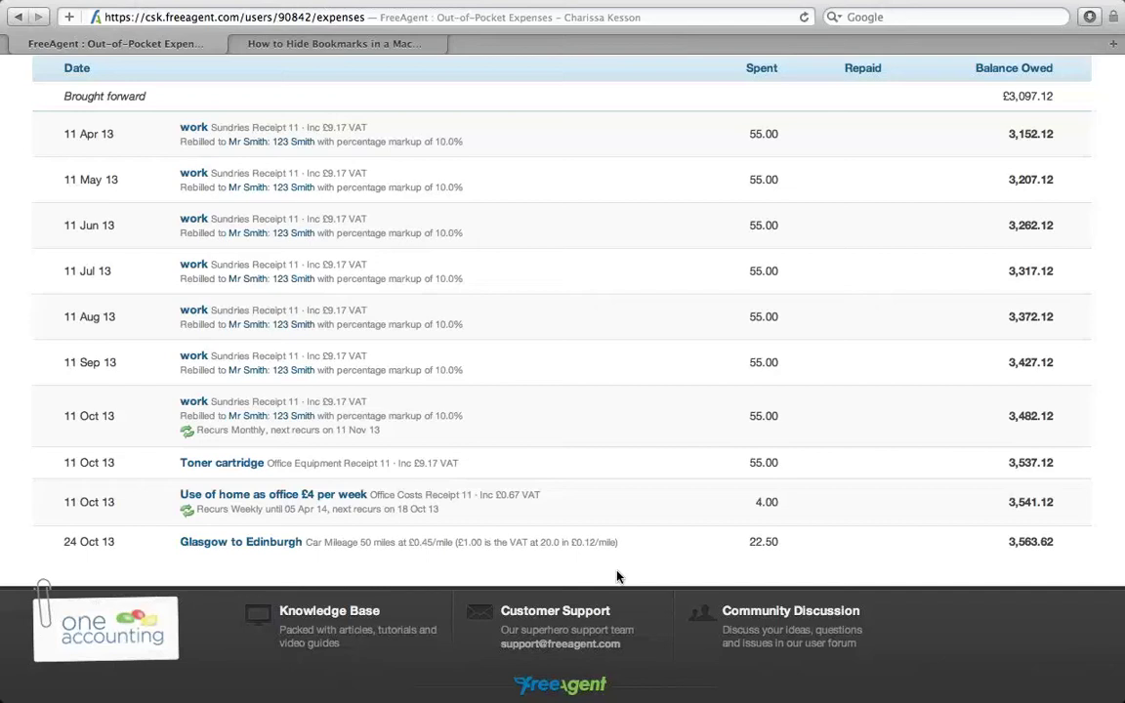
{"action": "scroll", "coordinate": [617, 577], "scroll_direction": "up", "scroll_amount": 1}
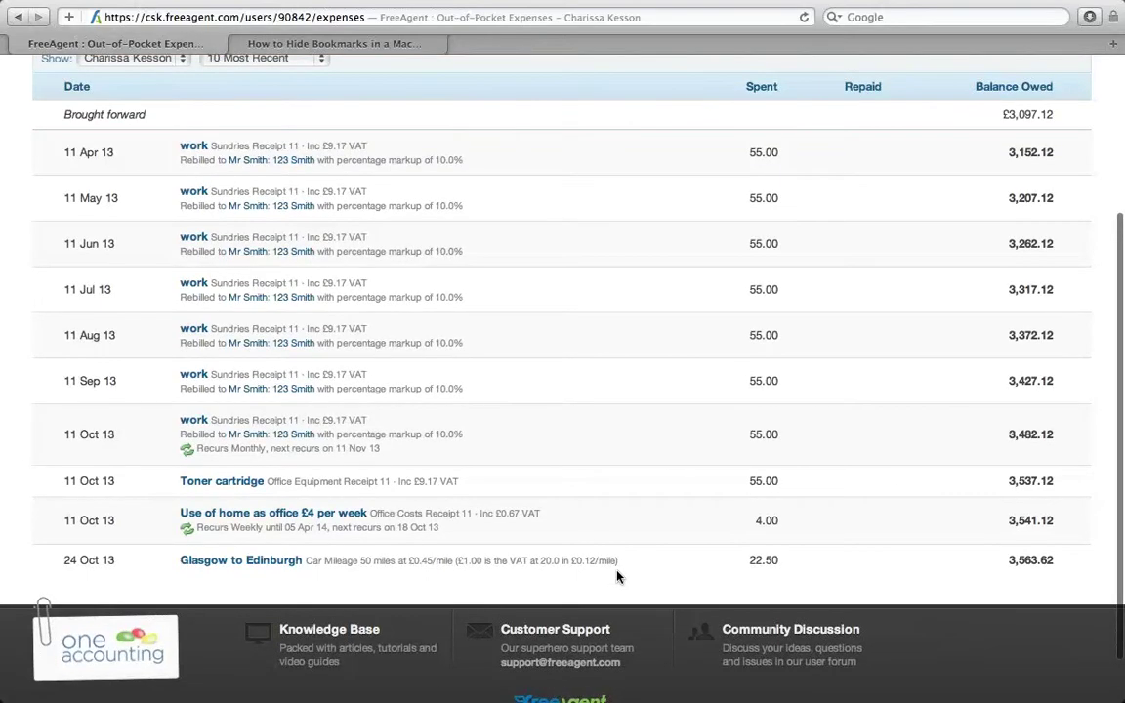
{"action": "scroll", "coordinate": [617, 577], "scroll_direction": "up", "scroll_amount": 3}
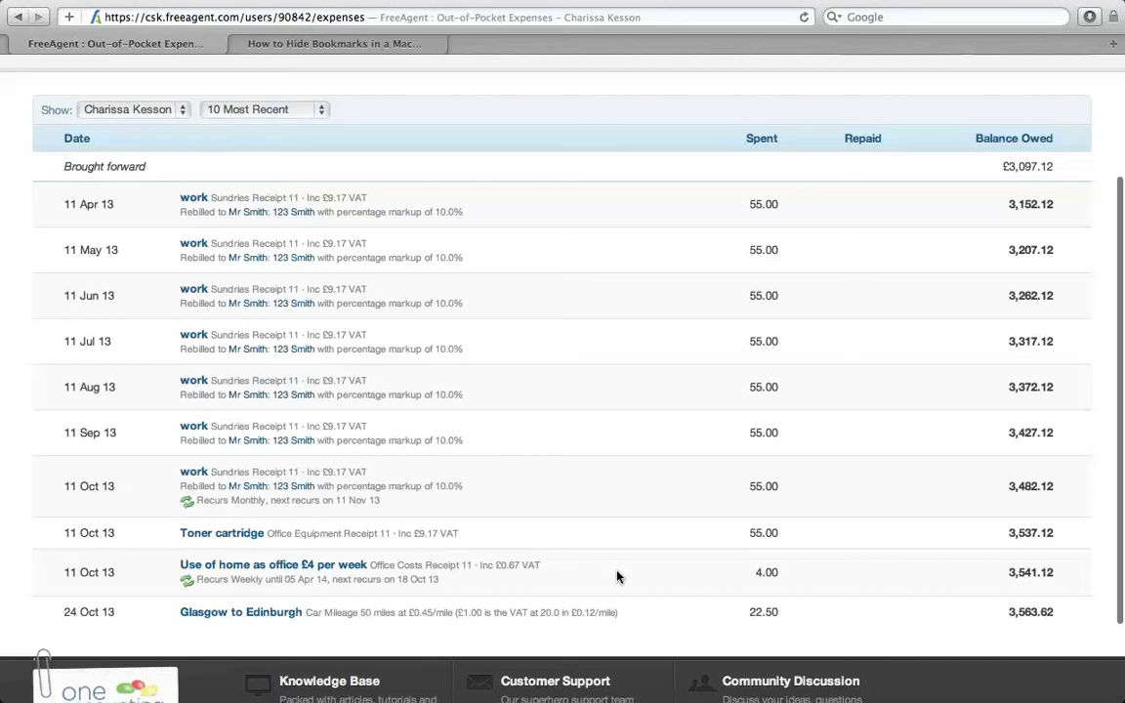
{"action": "scroll", "coordinate": [617, 577], "scroll_direction": "up", "scroll_amount": 5}
{"action": "left_click", "coordinate": [73, 143]}
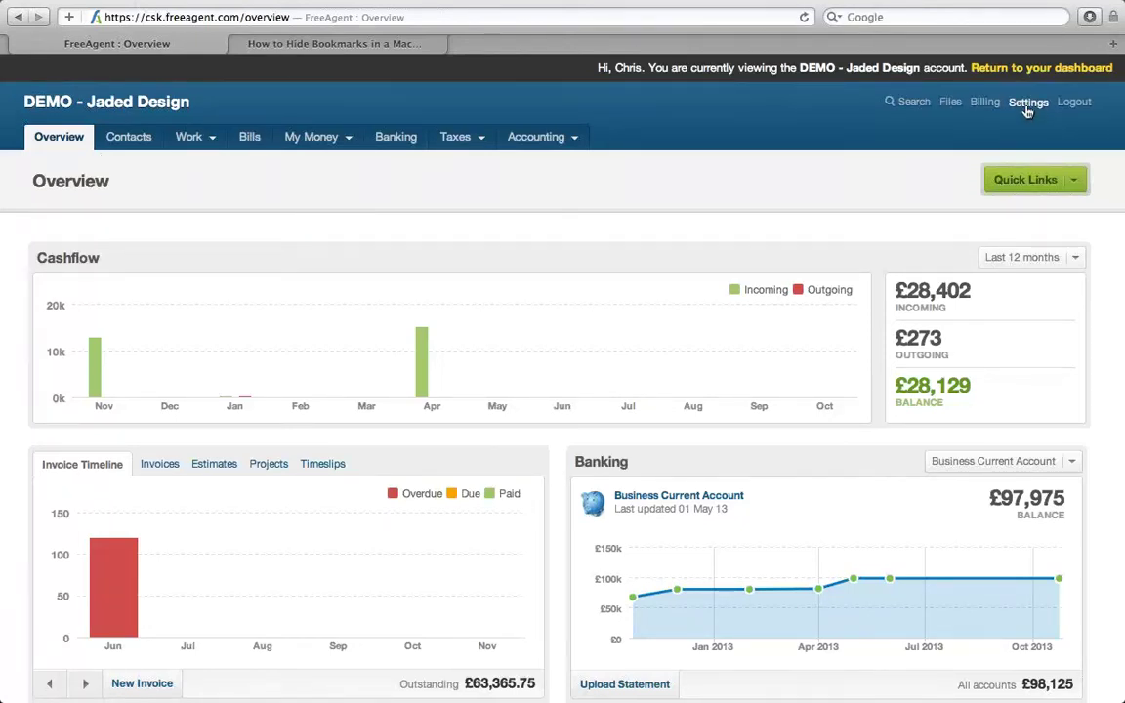
- Go to the Email Templates section of the account settings
{"action": "left_click", "coordinate": [1028, 103]}
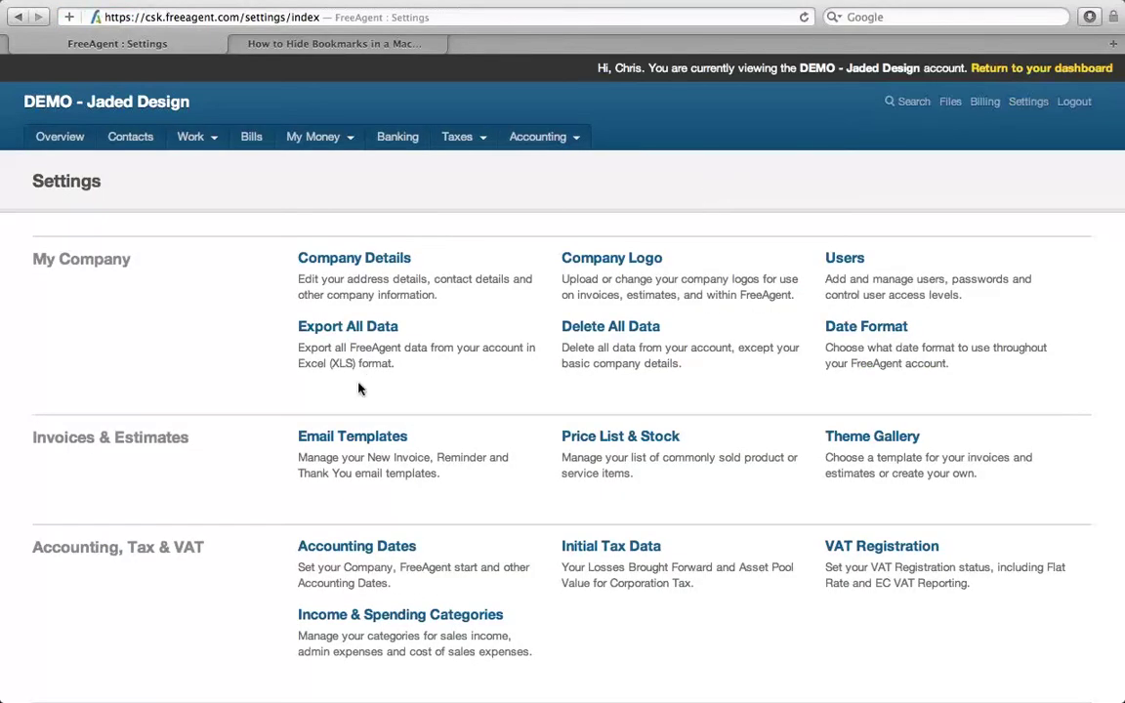
{"action": "left_click", "coordinate": [326, 446]}
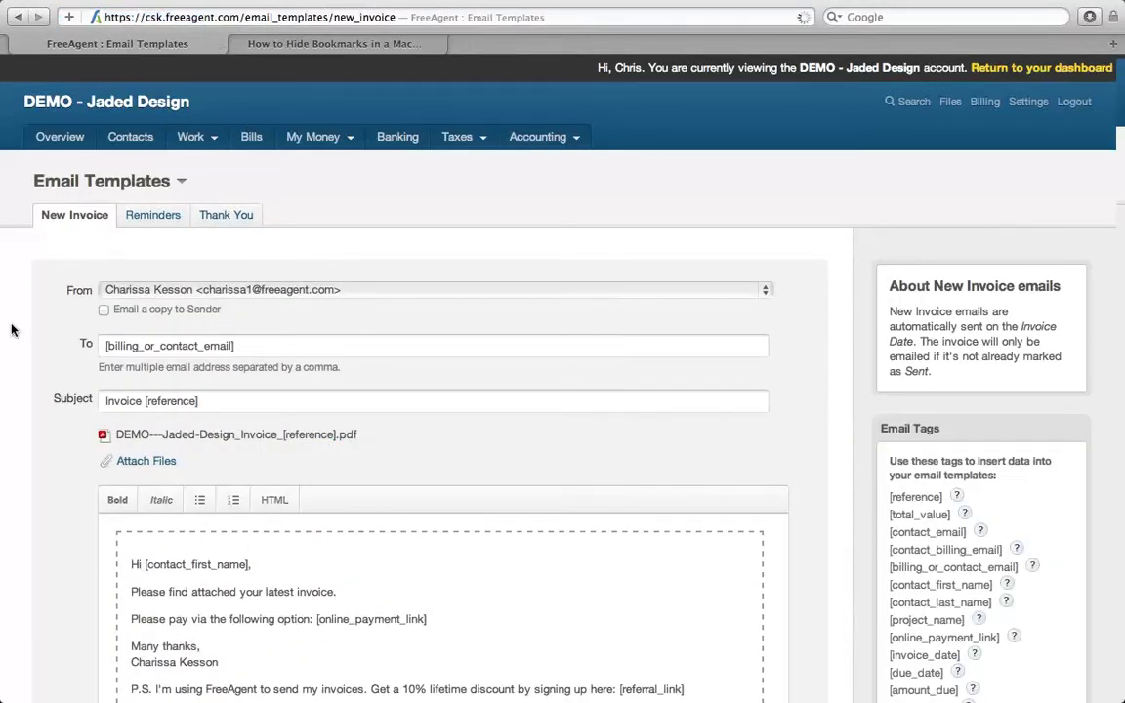
{"action": "scroll", "coordinate": [12, 330], "scroll_direction": "down", "scroll_amount": 1}
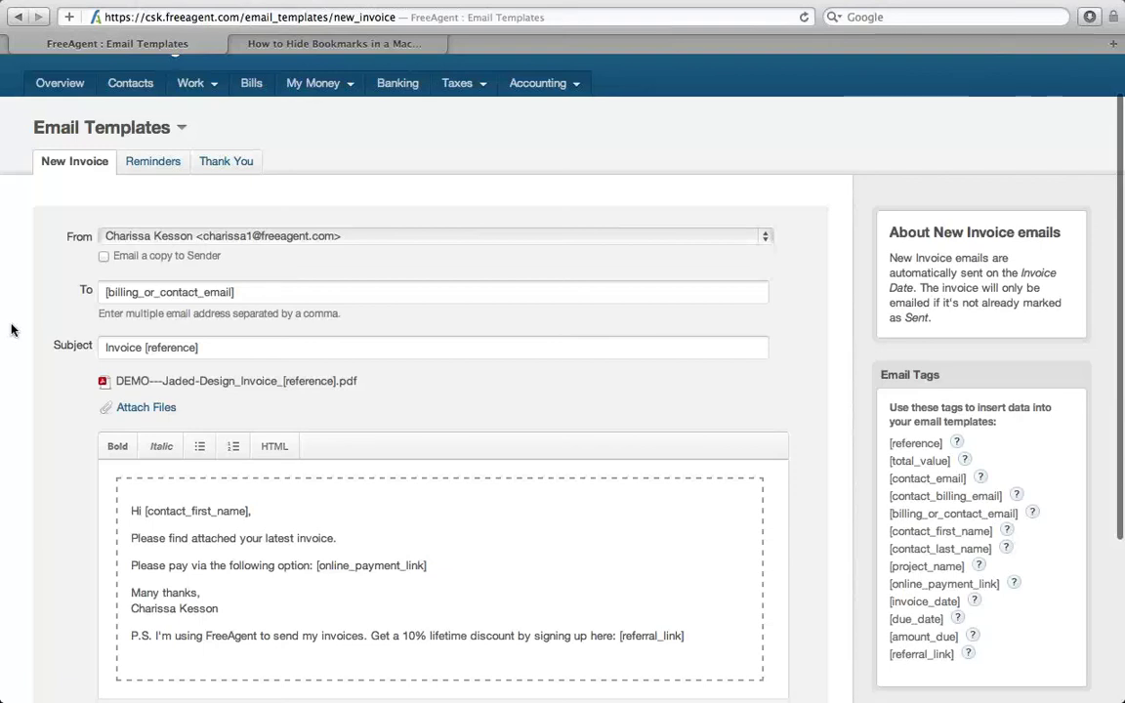
{"action": "scroll", "coordinate": [12, 331], "scroll_direction": "down", "scroll_amount": 1}
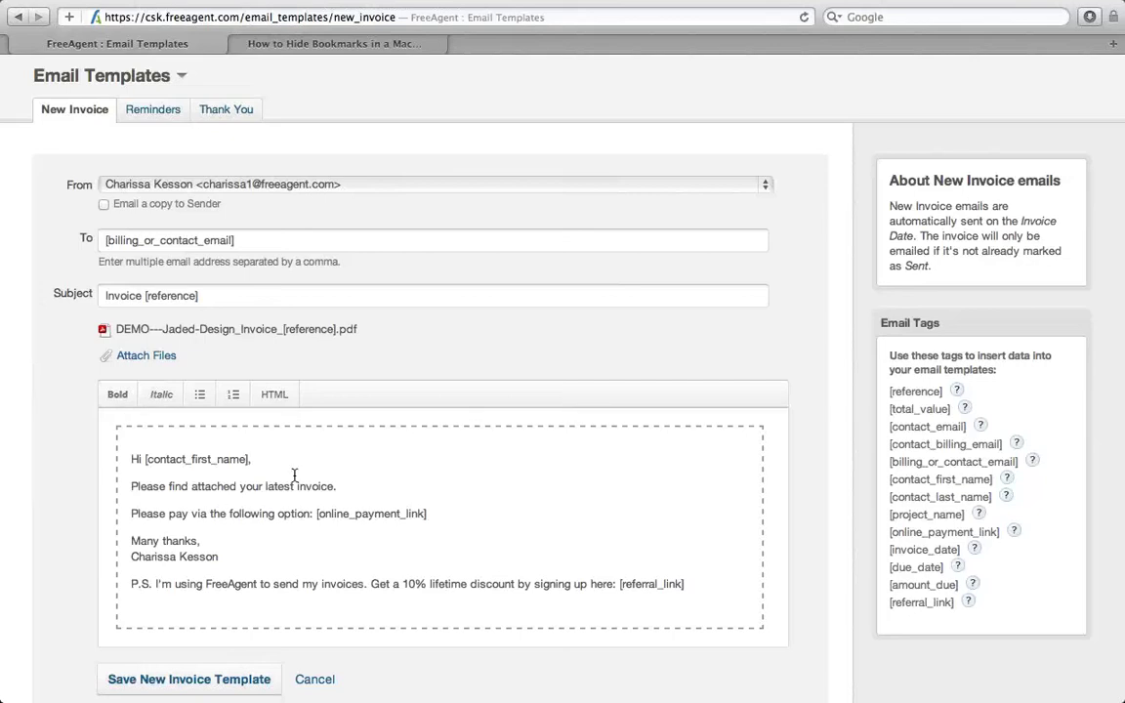
- Extend the New Invoice email's 'Many thanks,' sign-off with 'we really appreciate your business', then view Reminders
{"action": "left_click", "coordinate": [356, 487]}
{"action": "left_click", "coordinate": [223, 539]}
{"action": "type", "text": "we really"}
{"action": "type", "text": "appreciate your business"}
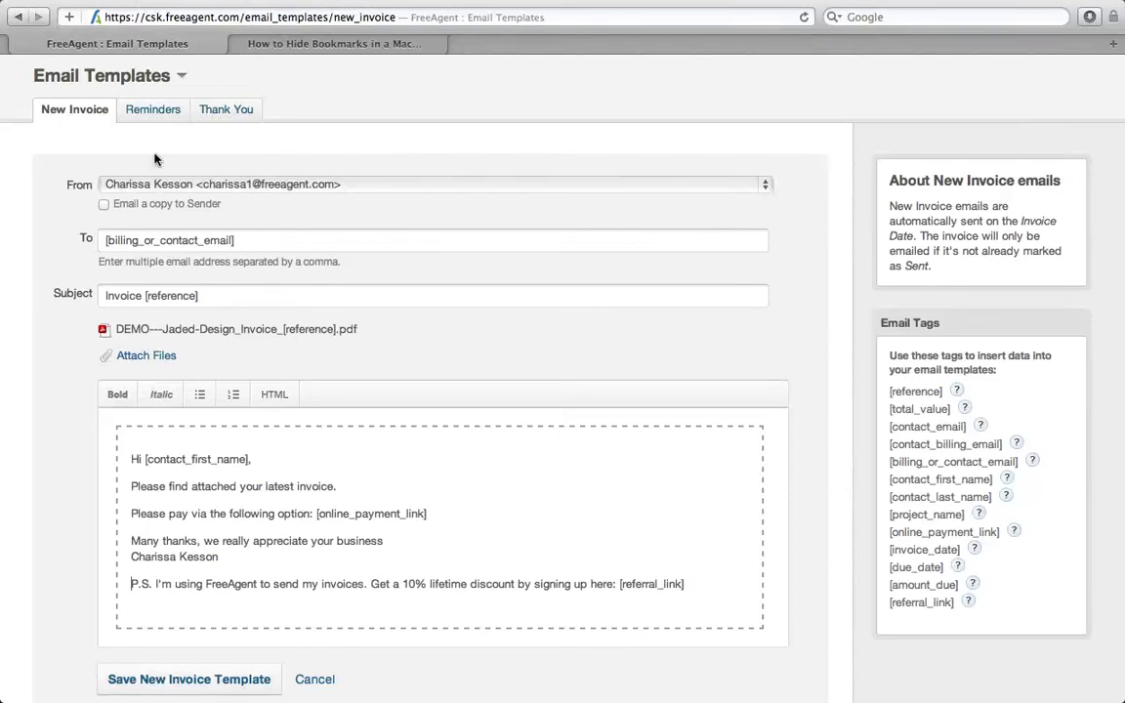
{"action": "left_click", "coordinate": [152, 112]}
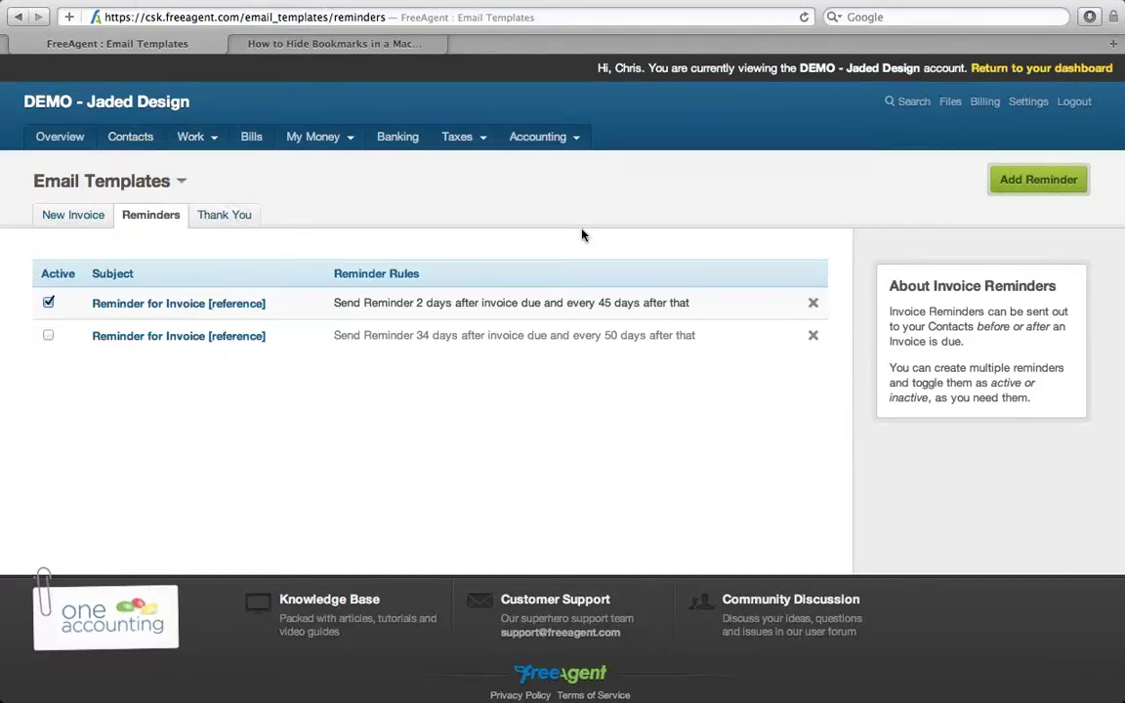
- Add a new invoice reminder that sends 5 days before the due date
{"action": "left_click", "coordinate": [1032, 182]}
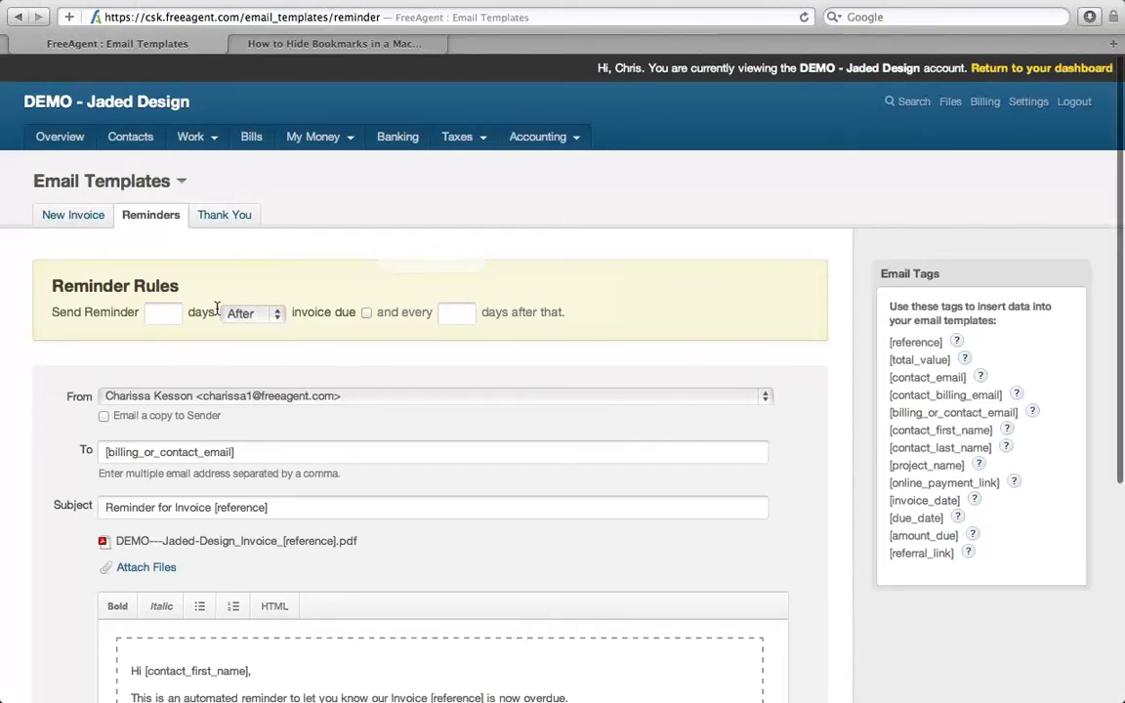
{"action": "scroll", "coordinate": [217, 309], "scroll_direction": "down", "scroll_amount": 1}
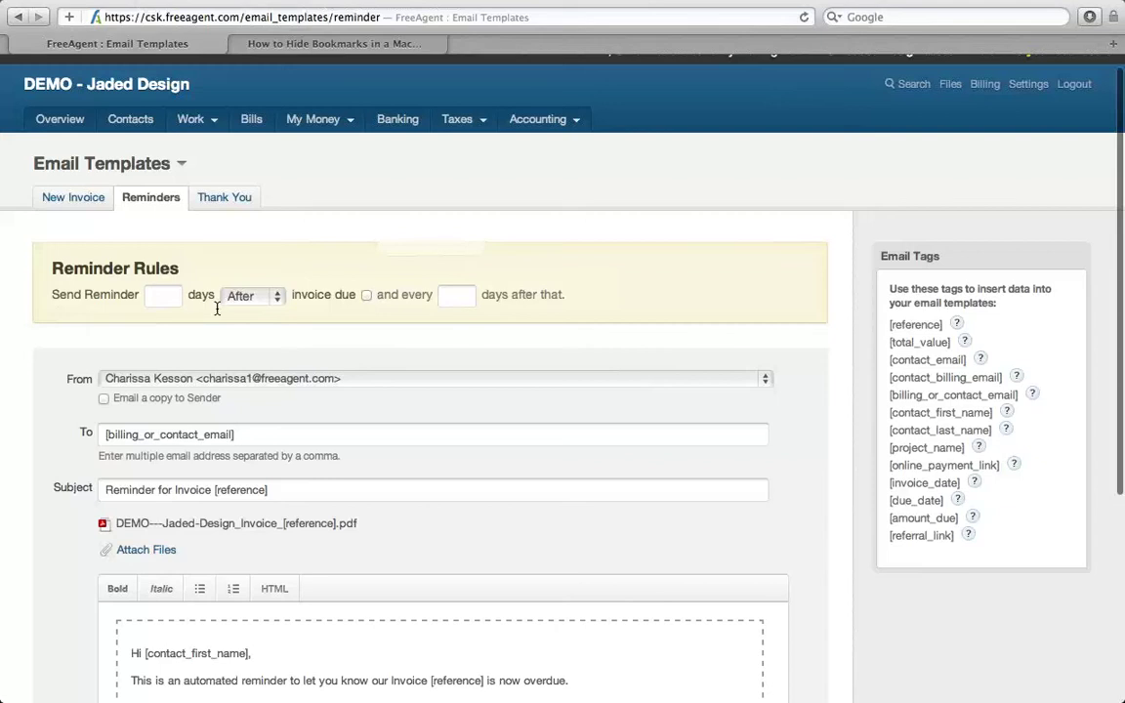
{"action": "scroll", "coordinate": [217, 308], "scroll_direction": "down", "scroll_amount": 3}
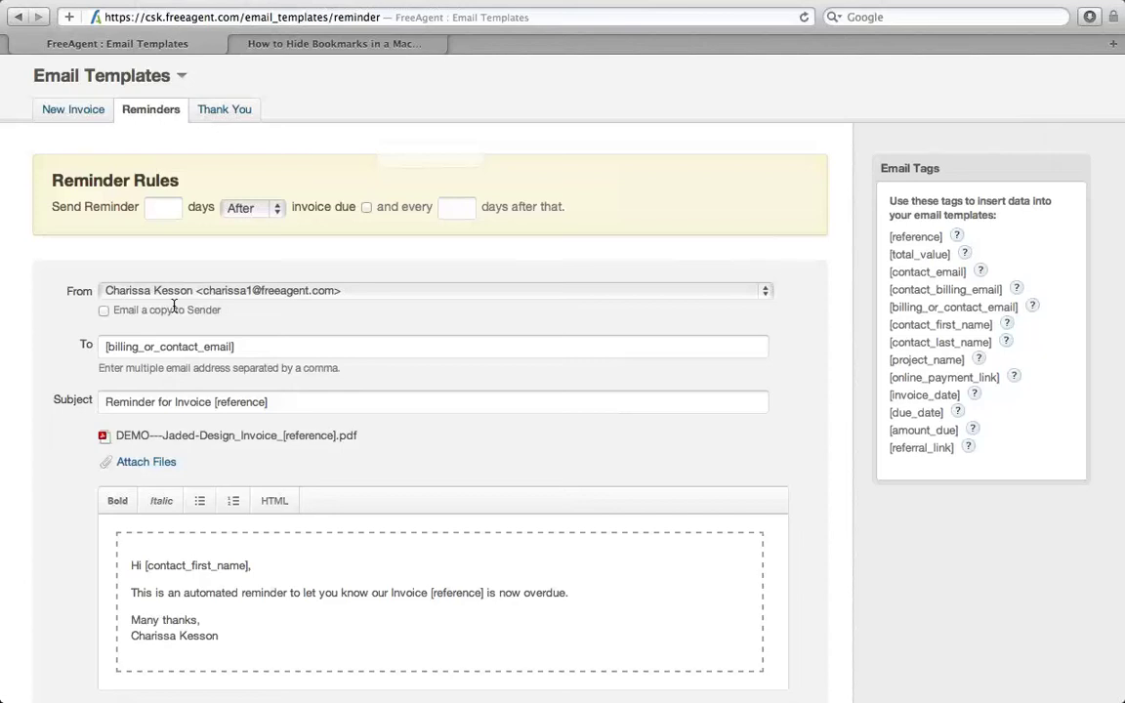
{"action": "left_click", "coordinate": [162, 209]}
{"action": "type", "text": "5"}
{"action": "left_click", "coordinate": [250, 208]}
{"action": "left_click", "coordinate": [271, 231]}
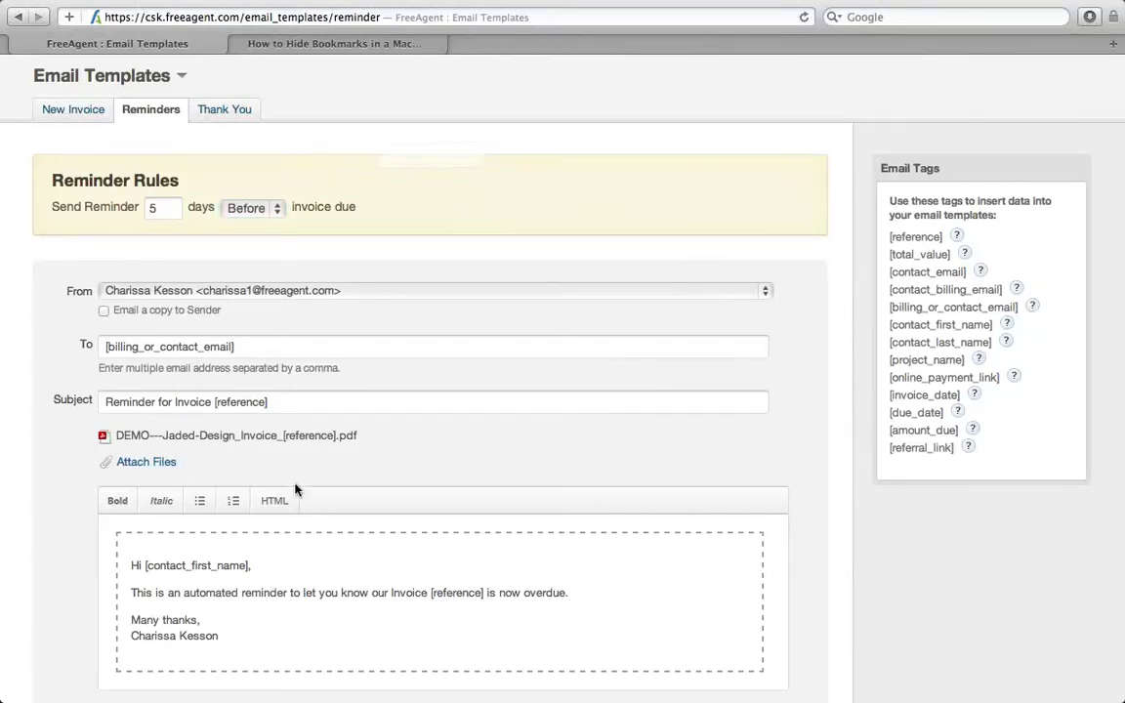
{"action": "left_click", "coordinate": [584, 592]}
- Replace the reminder text with 'Just a reminder that your invoice is due for payment in 5 days...'
{"action": "left_click_drag", "start_coordinate": [584, 592], "coordinate": [130, 592]}
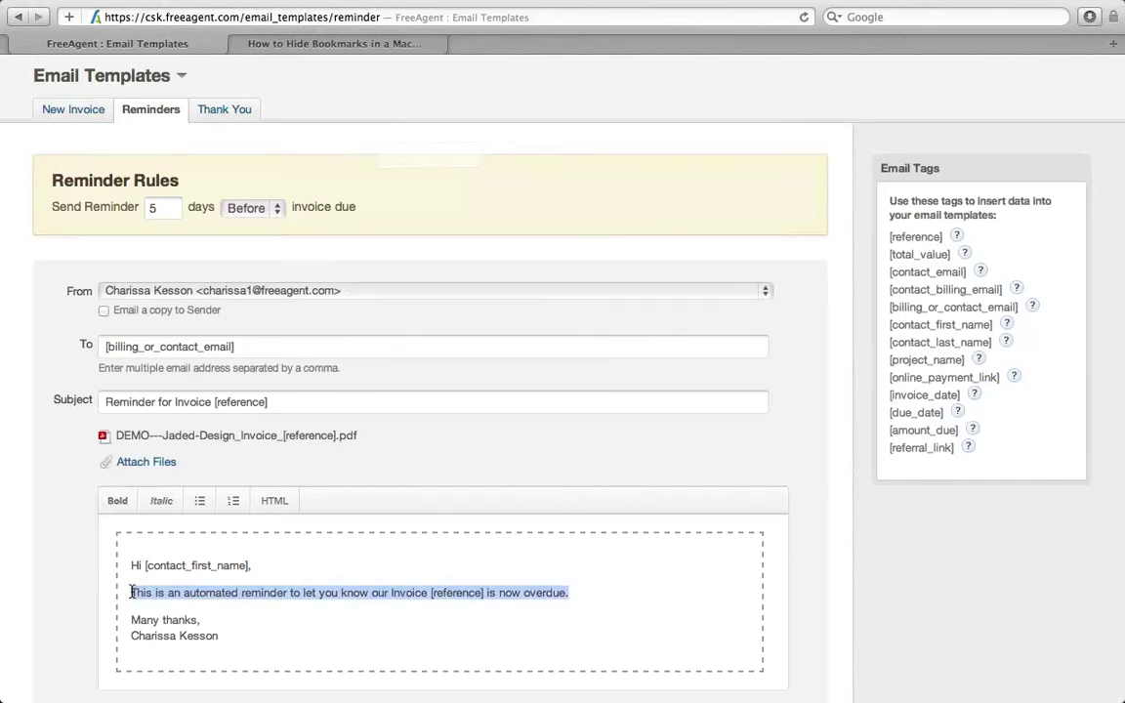
{"action": "key", "text": "BackSpace"}
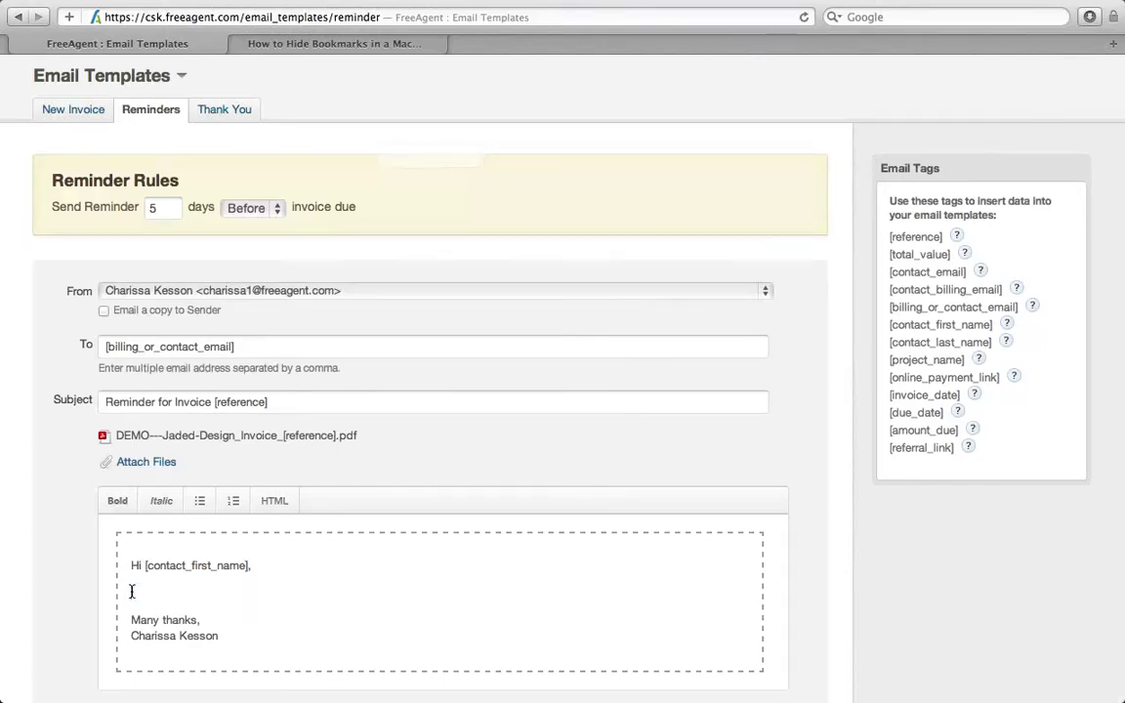
{"action": "type", "text": "Just a reminder that you"}
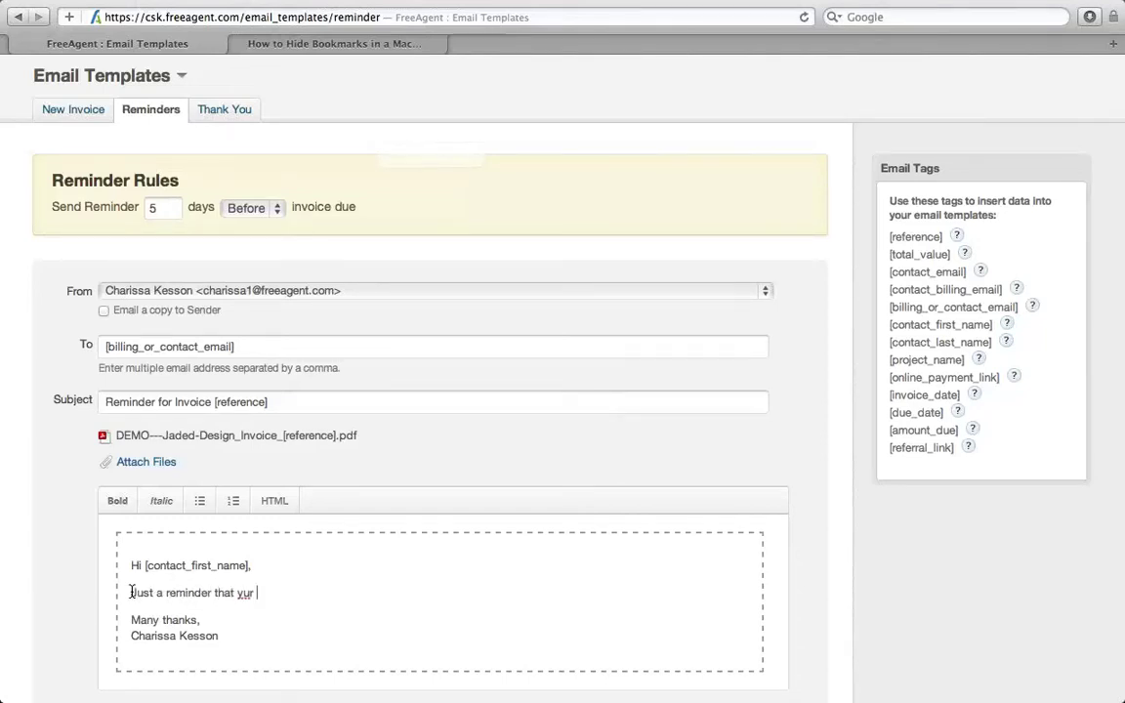
{"action": "key", "text": "BackSpace"}
{"action": "key", "text": "BackSpace"}
{"action": "type", "text": "our invoice i"}
{"action": "key", "text": "BackSpace"}
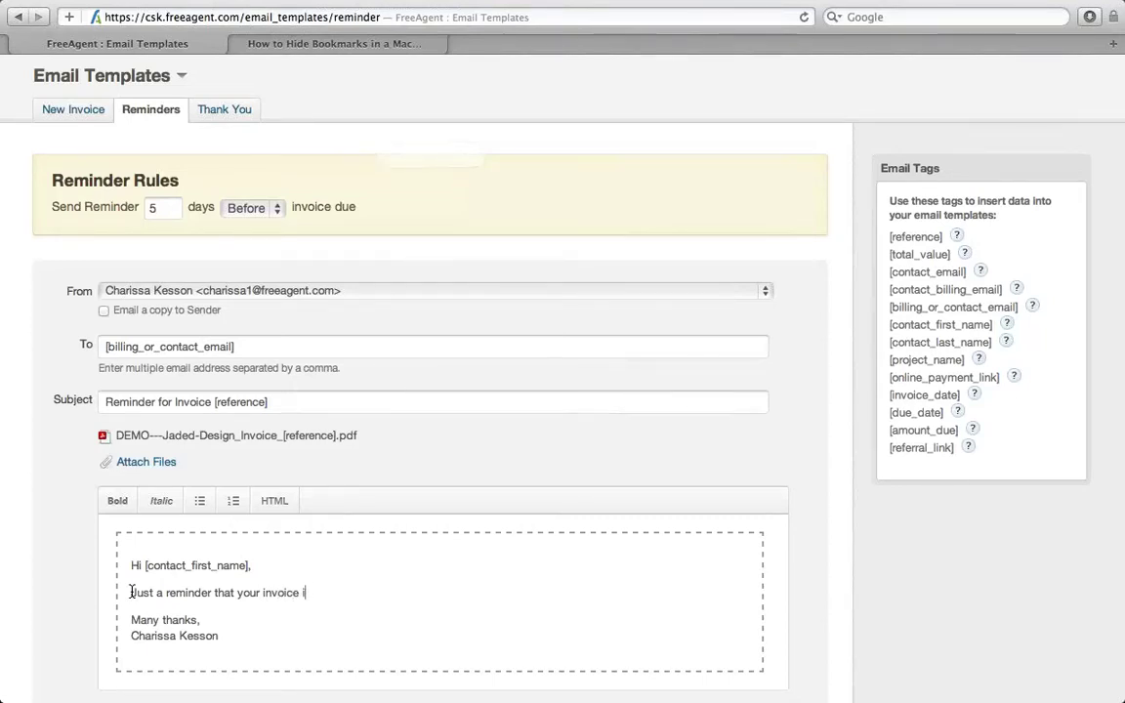
{"action": "type", "text": "s due for payment in 5 "}
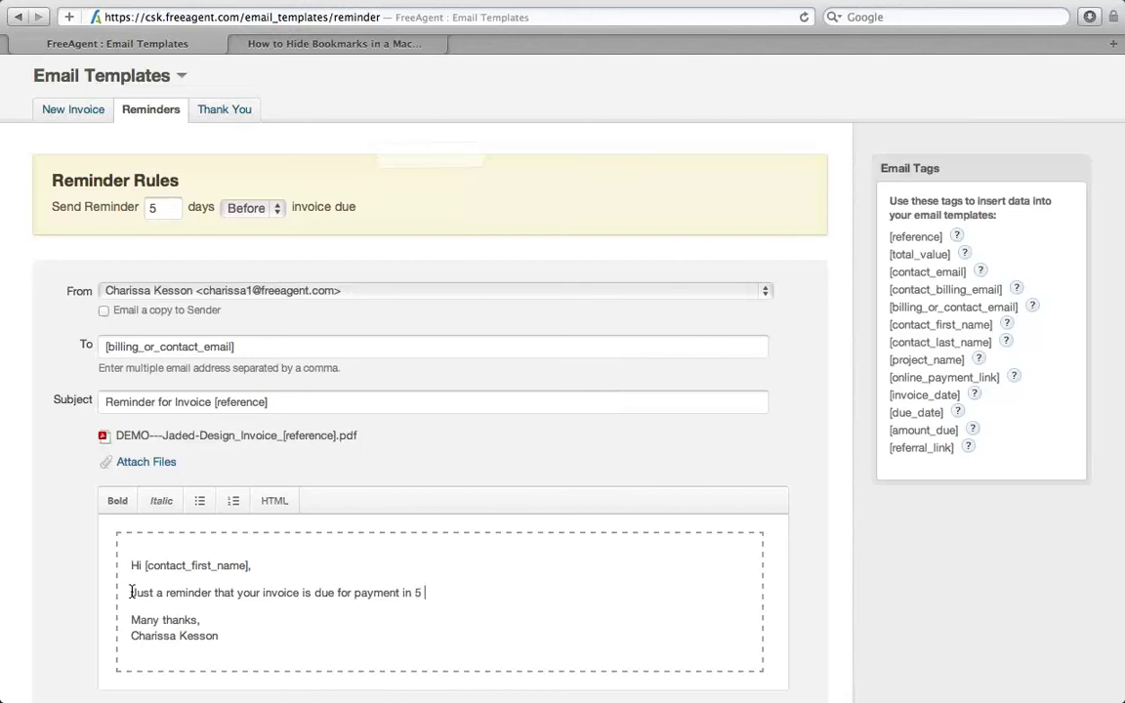
{"action": "type", "text": "days. It would really be "}
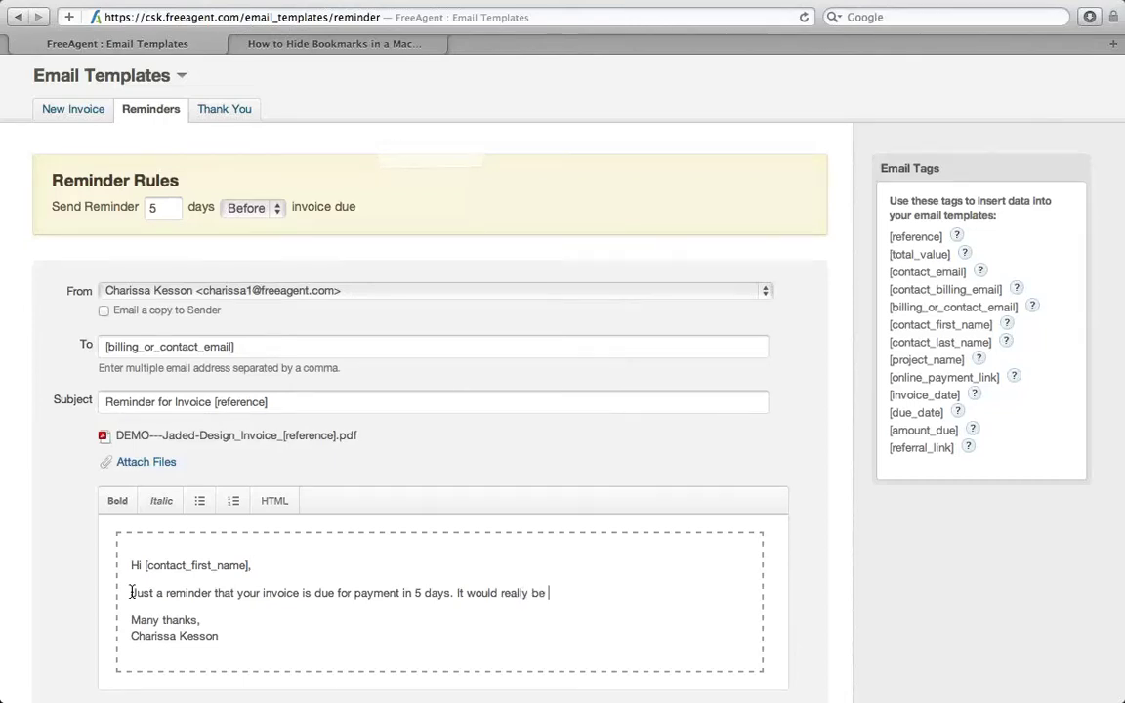
{"action": "type", "text": "appreciated if you can sen"}
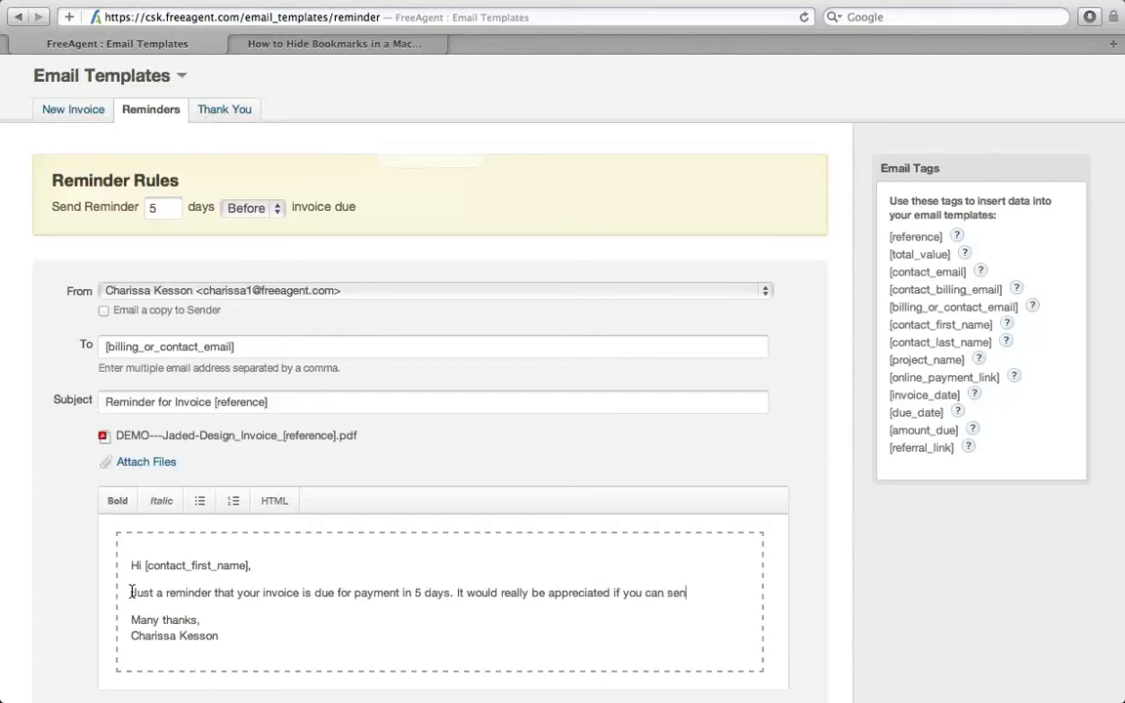
{"action": "type", "text": "d payment by the due "}
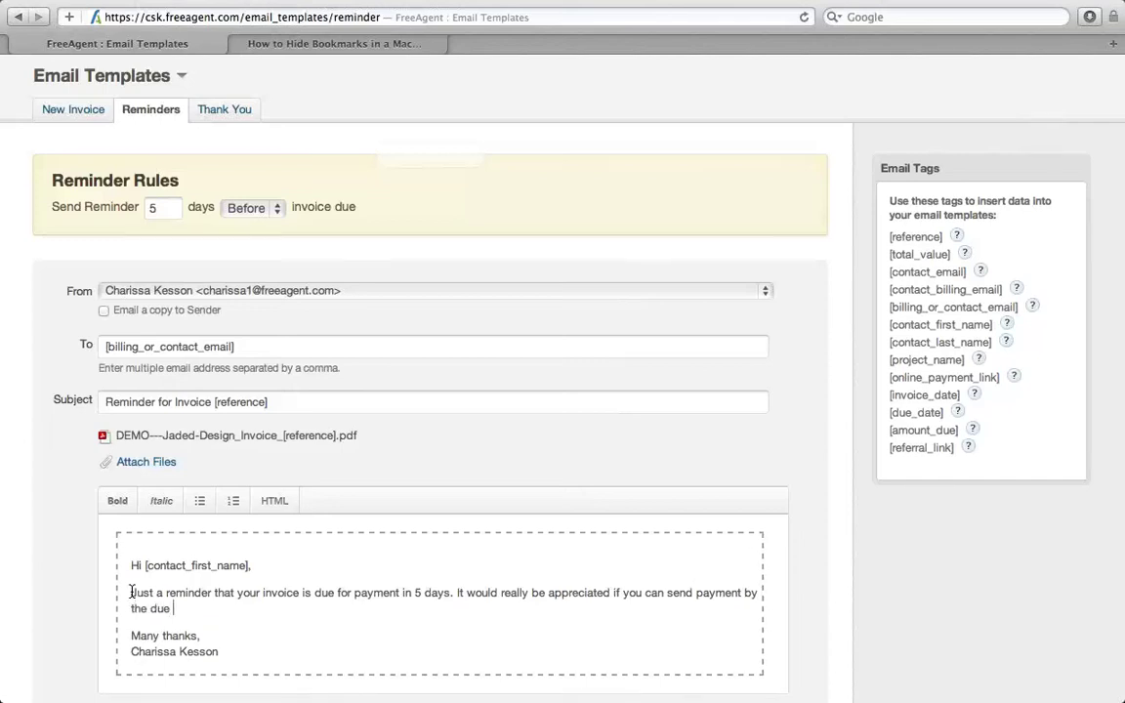
{"action": "type", "text": "date to ass"}
{"action": "type", "text": "ist with"}
{"action": "type", "text": " you"}
- Finish the sentence with 'cash-flow.', sign off 'Kind regards' and create the reminder
{"action": "key", "text": "BackSpace"}
{"action": "key", "text": "BackSpace"}
{"action": "key", "text": "BackSpace"}
{"action": "type", "text": "our cash"}
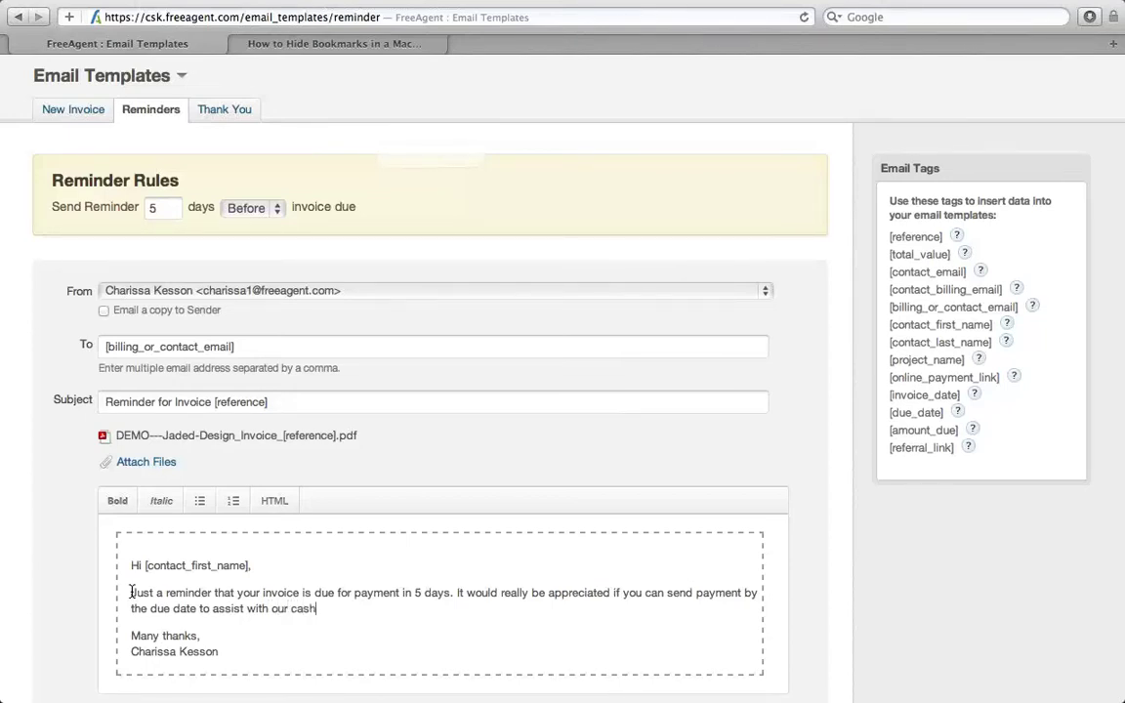
{"action": "type", "text": "-flow"}
{"action": "key", "text": "BackSpace"}
{"action": "type", "text": "."}
{"action": "key", "text": "Return"}
{"action": "key", "text": "Return"}
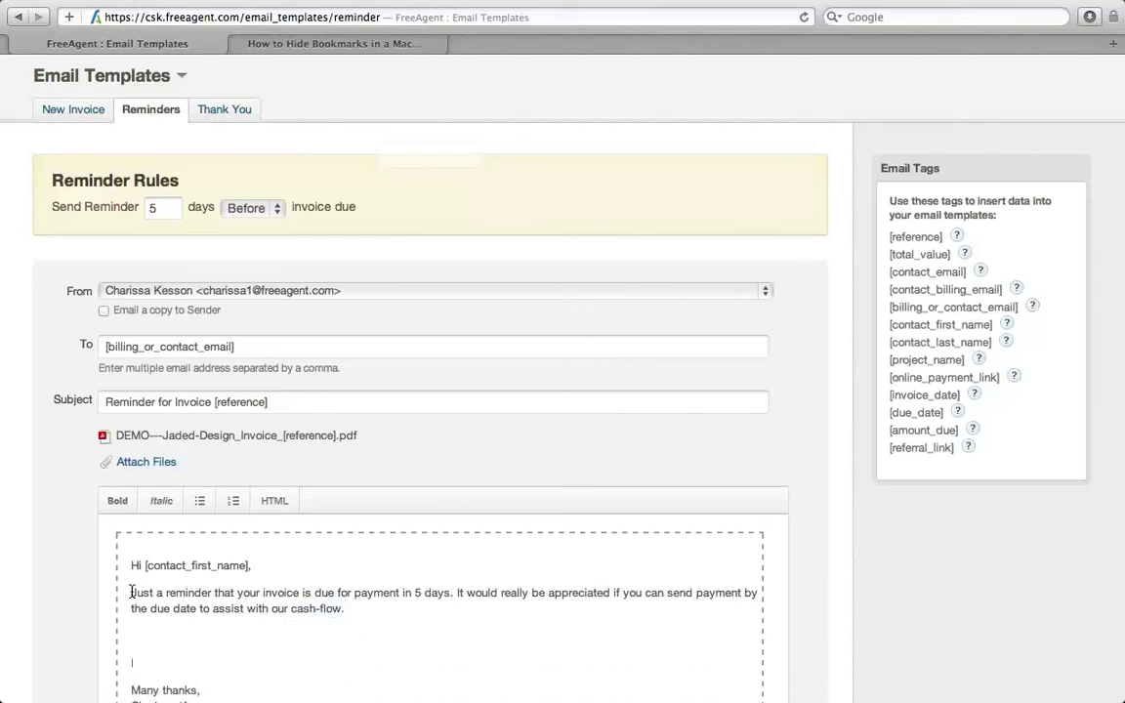
{"action": "type", "text": "KInd regards"}
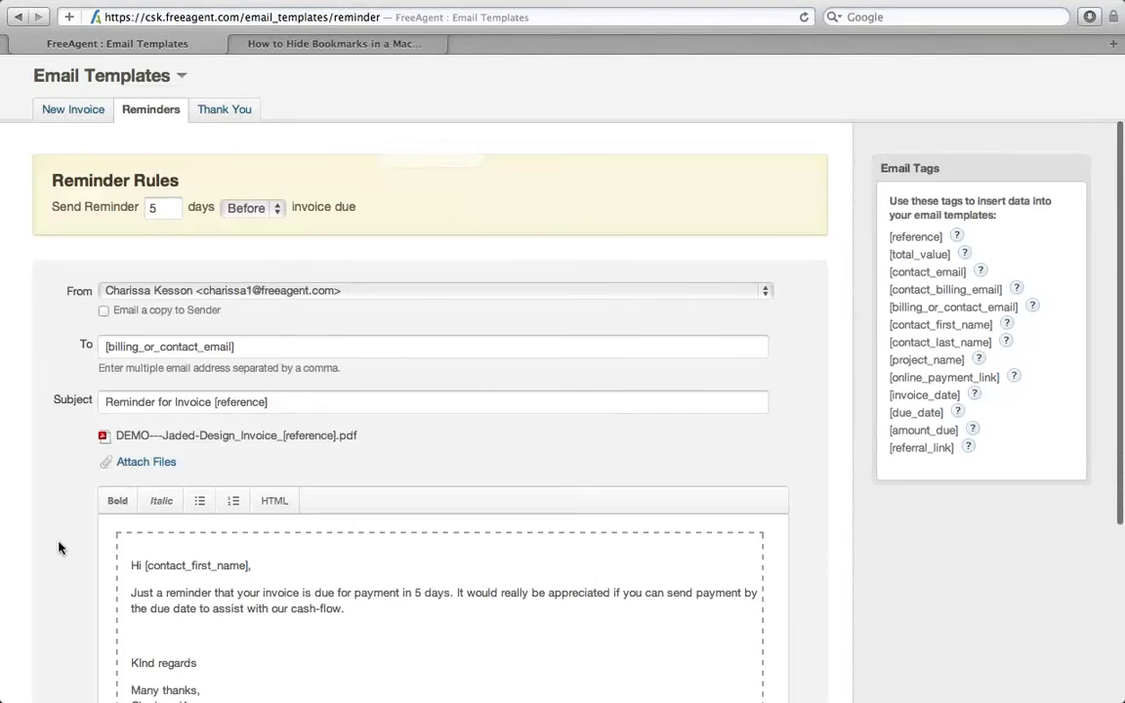
{"action": "scroll", "coordinate": [59, 548], "scroll_direction": "down", "scroll_amount": 5}
{"action": "left_click", "coordinate": [169, 584]}
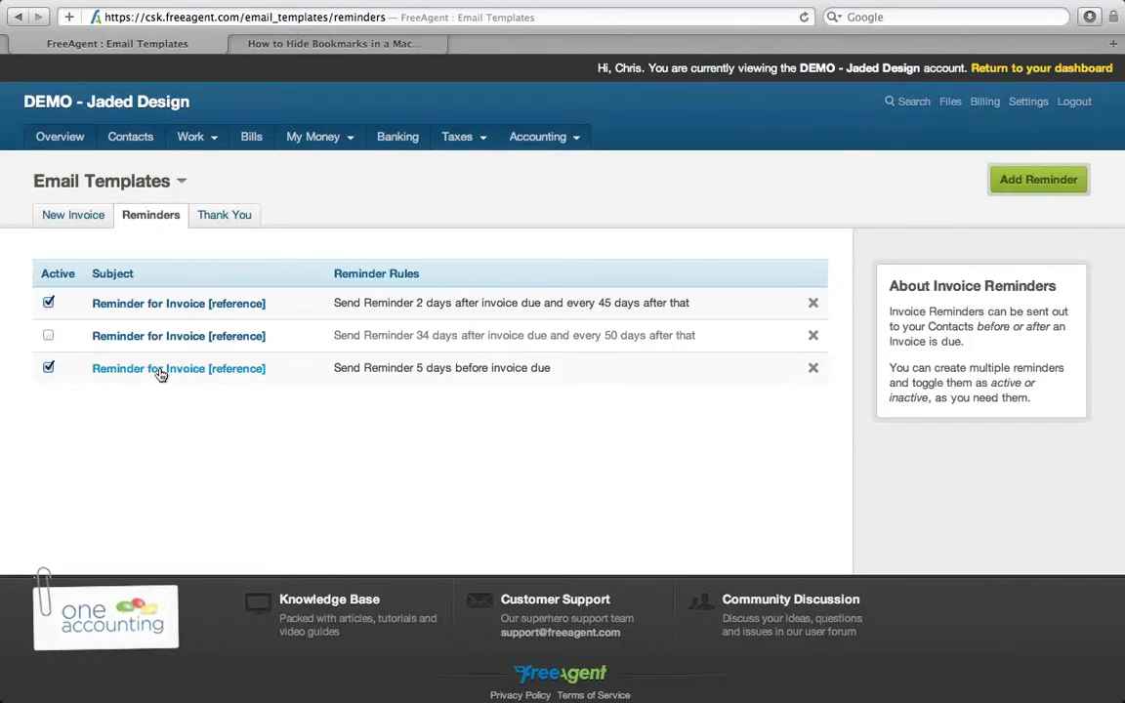
- Open the Thank You email template and review its payment-received message
{"action": "left_click", "coordinate": [231, 216]}
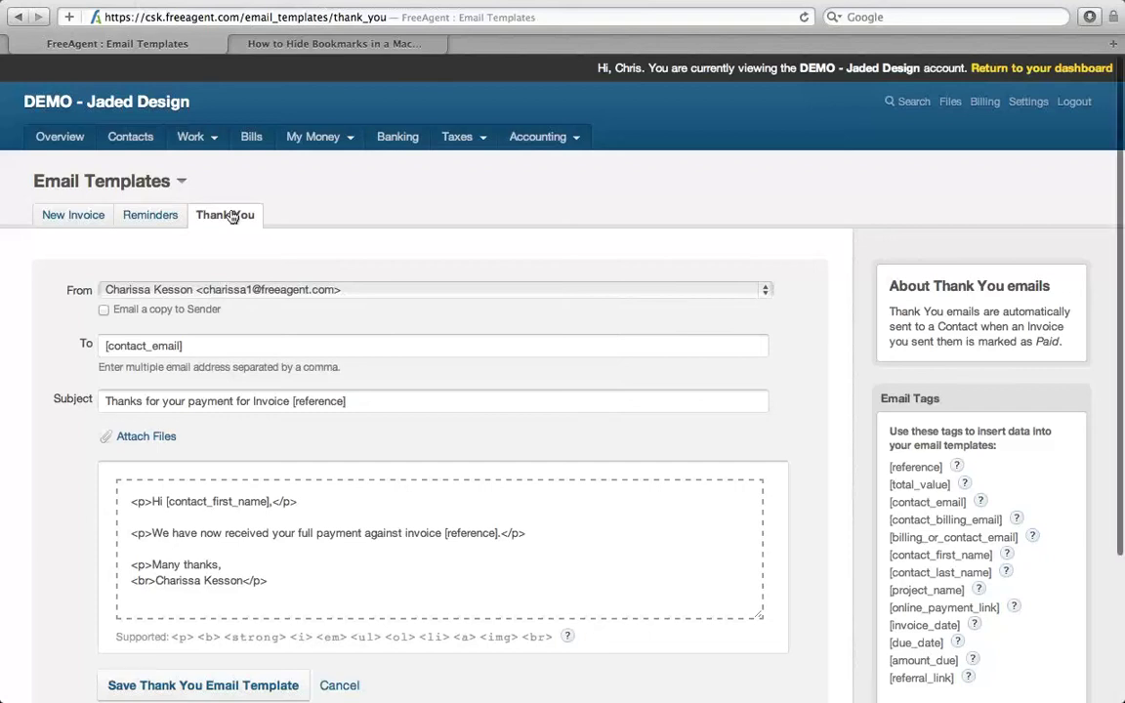
{"action": "scroll", "coordinate": [232, 216], "scroll_direction": "down", "scroll_amount": 1}
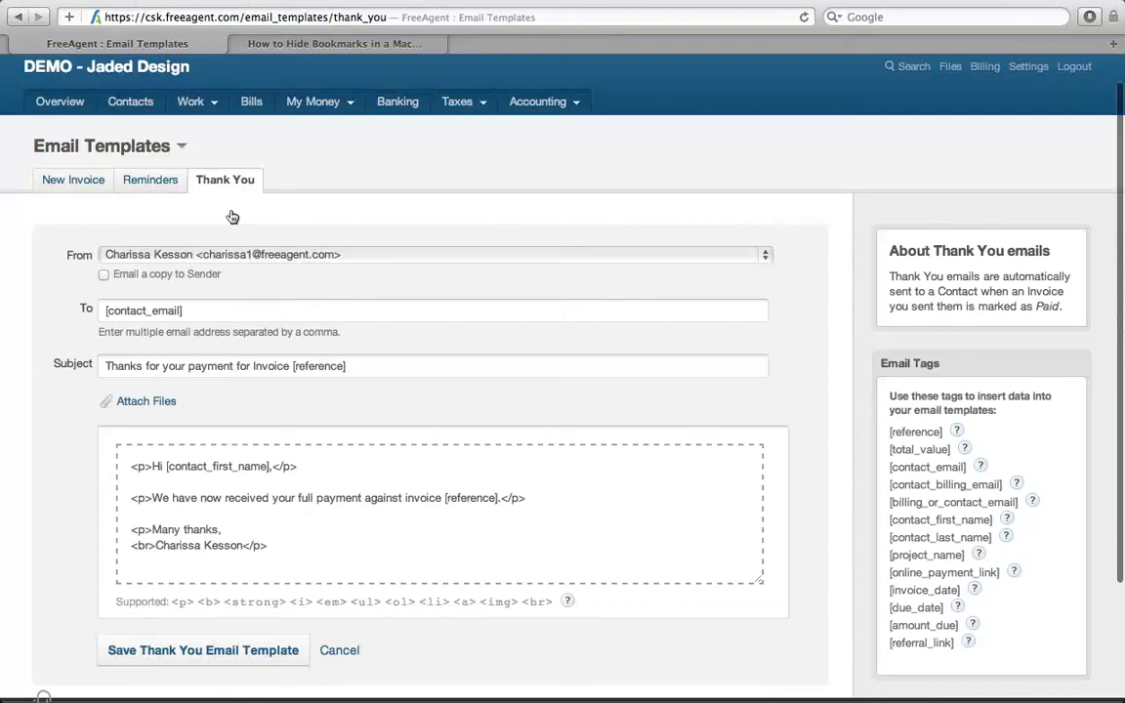
{"action": "scroll", "coordinate": [232, 216], "scroll_direction": "down", "scroll_amount": 2}
{"action": "left_click", "coordinate": [405, 427]}
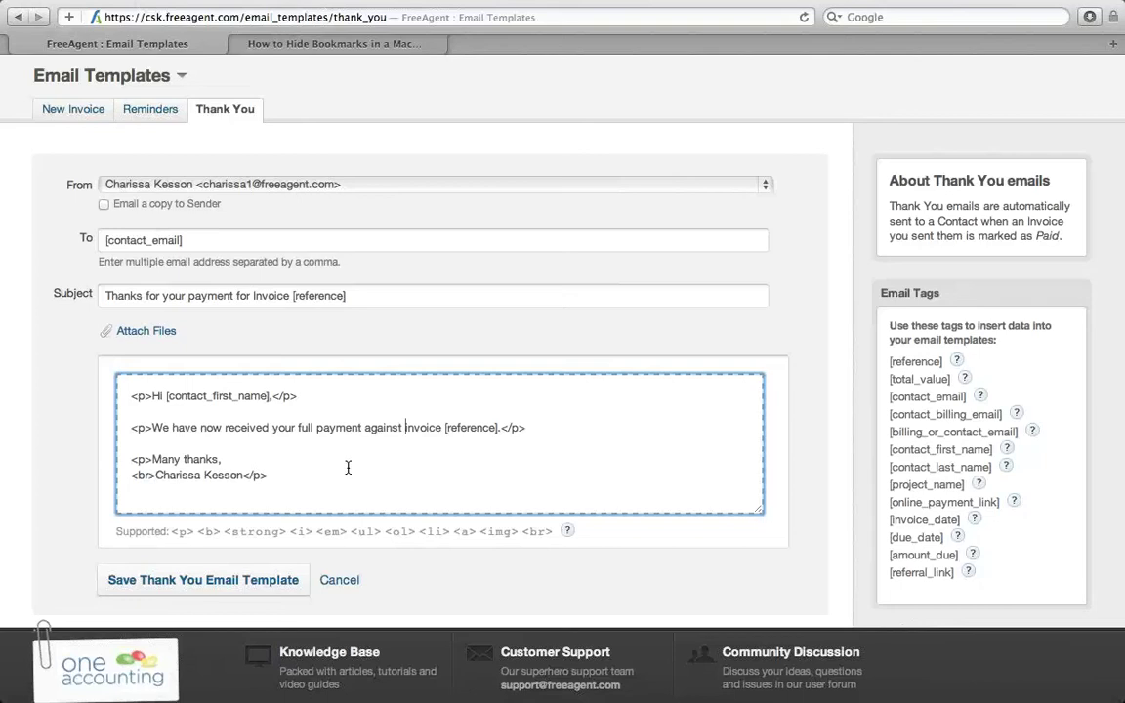
{"action": "key", "text": "Up"}
{"action": "left_click", "coordinate": [547, 100]}
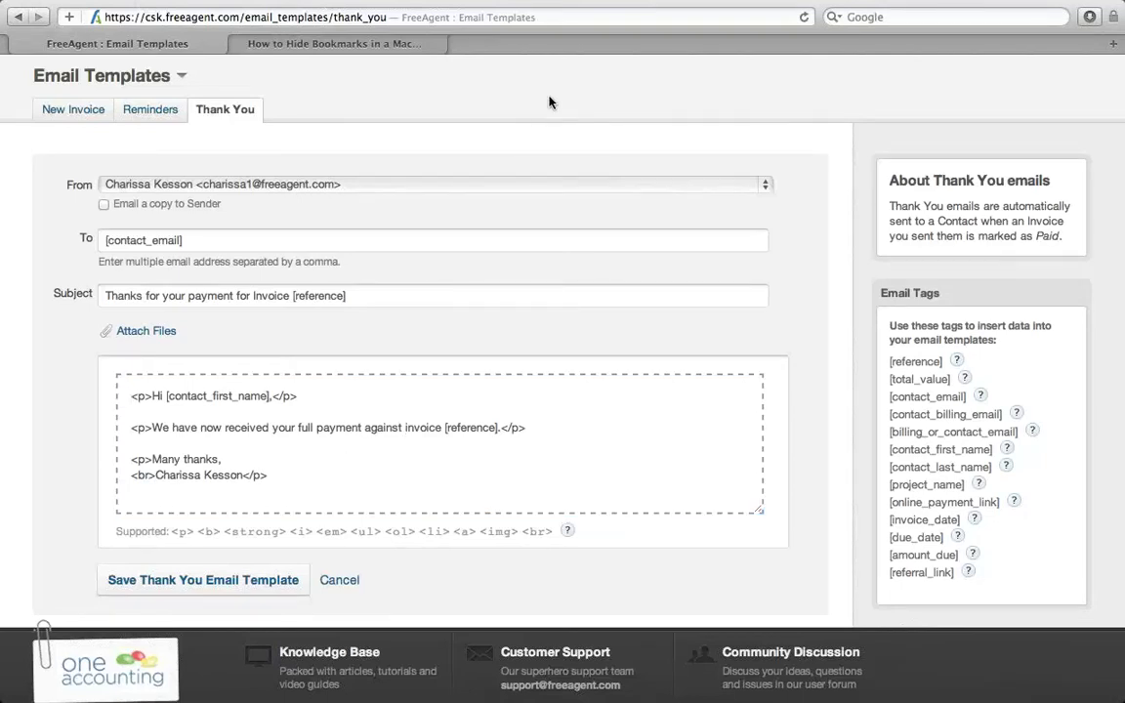
{"action": "scroll", "coordinate": [549, 102], "scroll_direction": "up", "scroll_amount": 1}
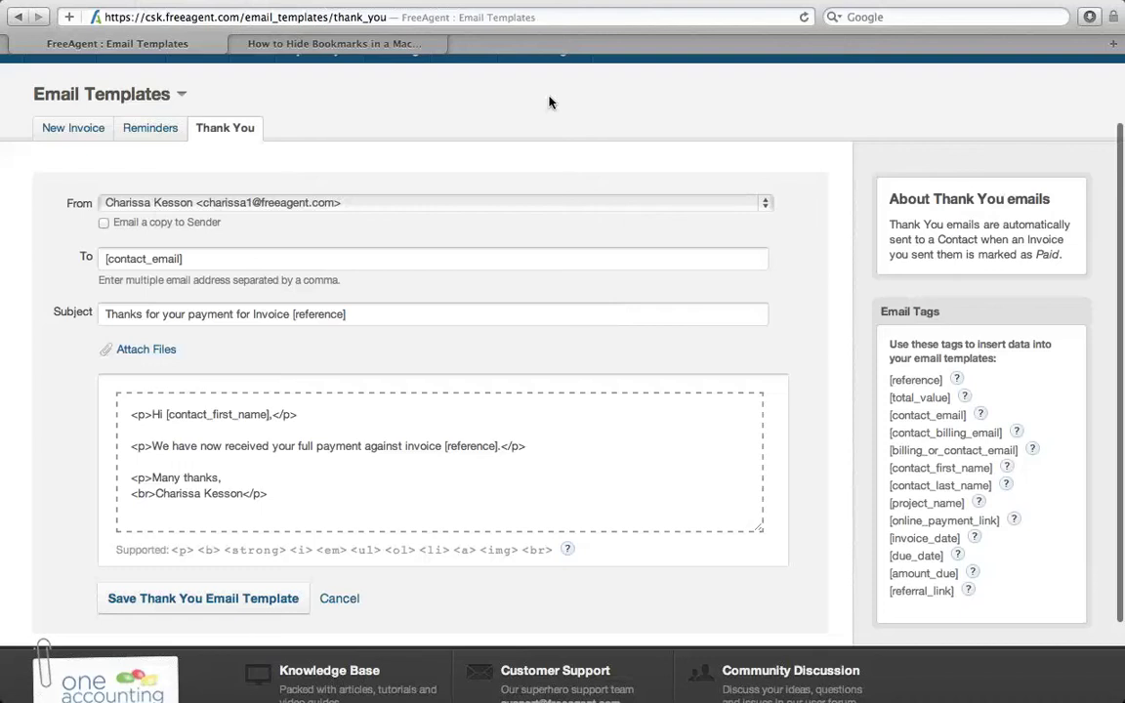
{"action": "scroll", "coordinate": [549, 101], "scroll_direction": "up", "scroll_amount": 3}
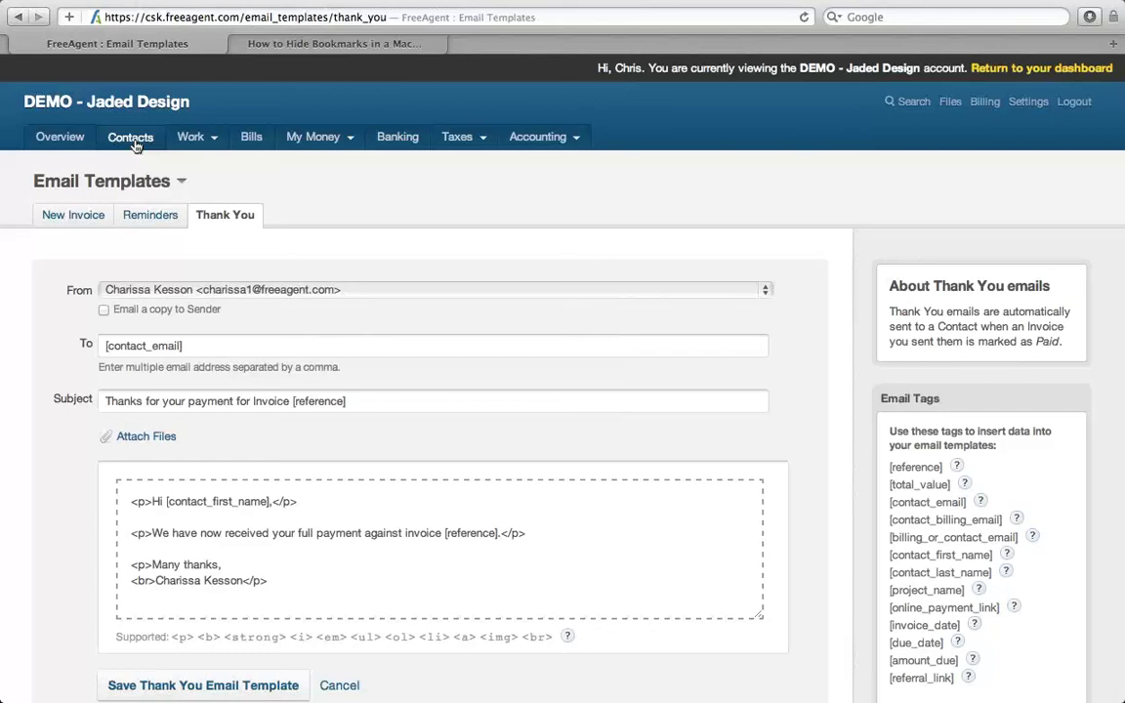
- Open contact Mr Sweden, check its invoices, then view its Statement of Account
{"action": "left_click", "coordinate": [134, 142]}
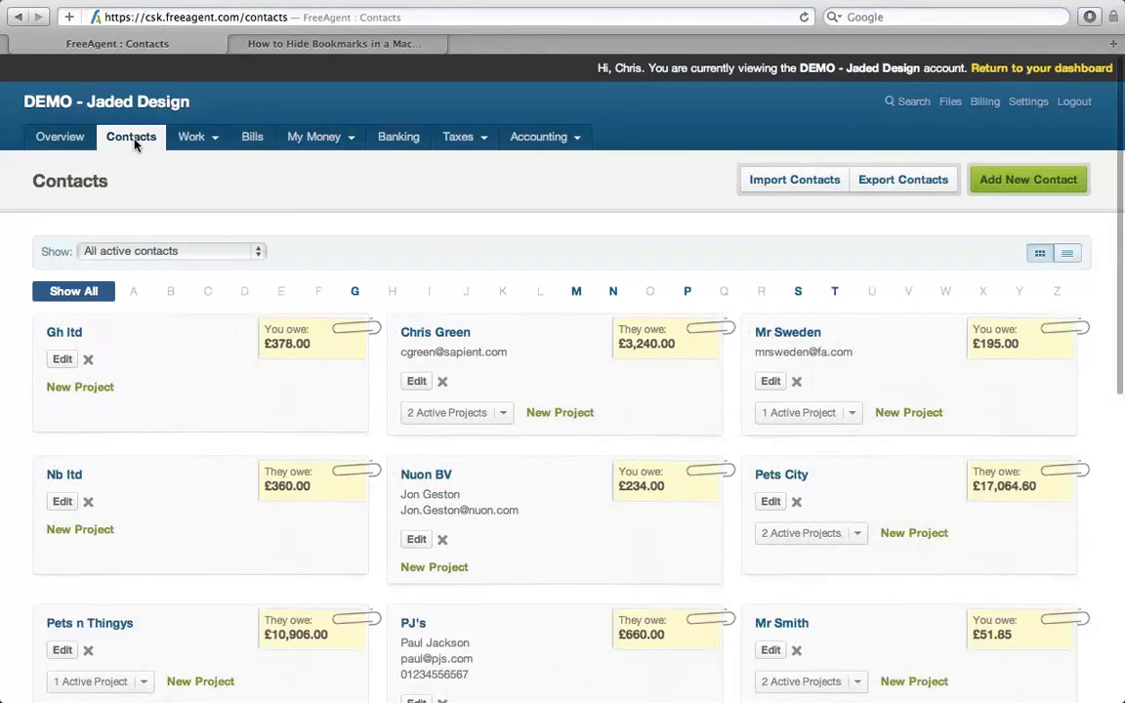
{"action": "left_click", "coordinate": [801, 335]}
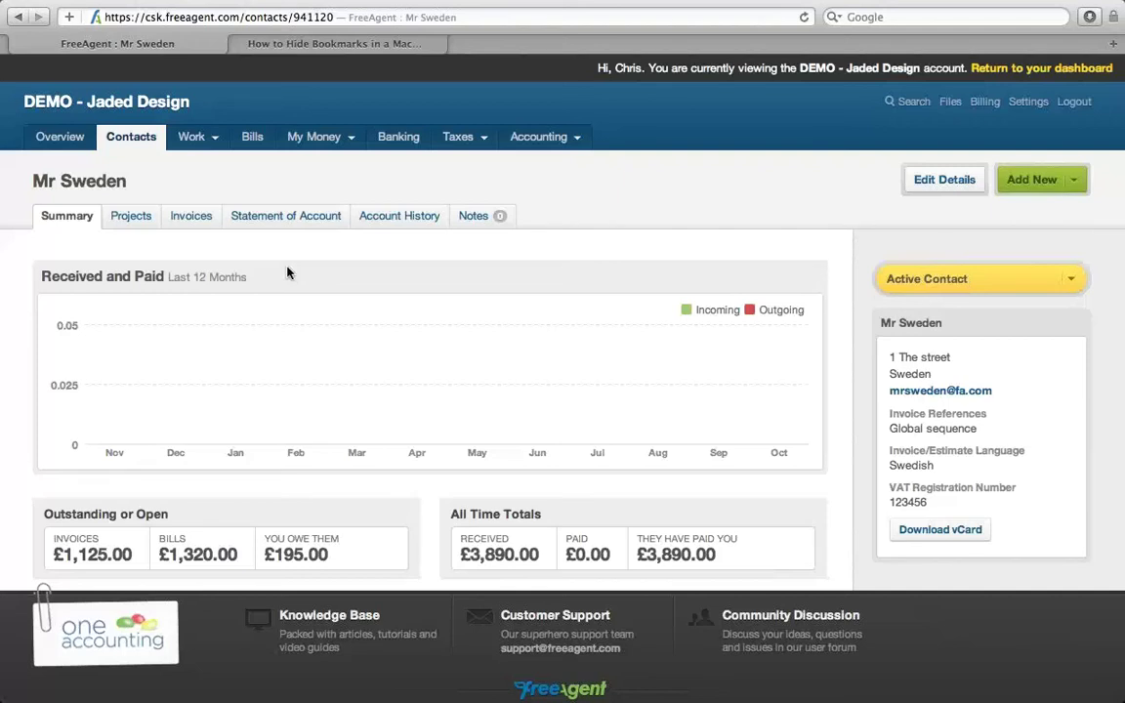
{"action": "left_click", "coordinate": [181, 220]}
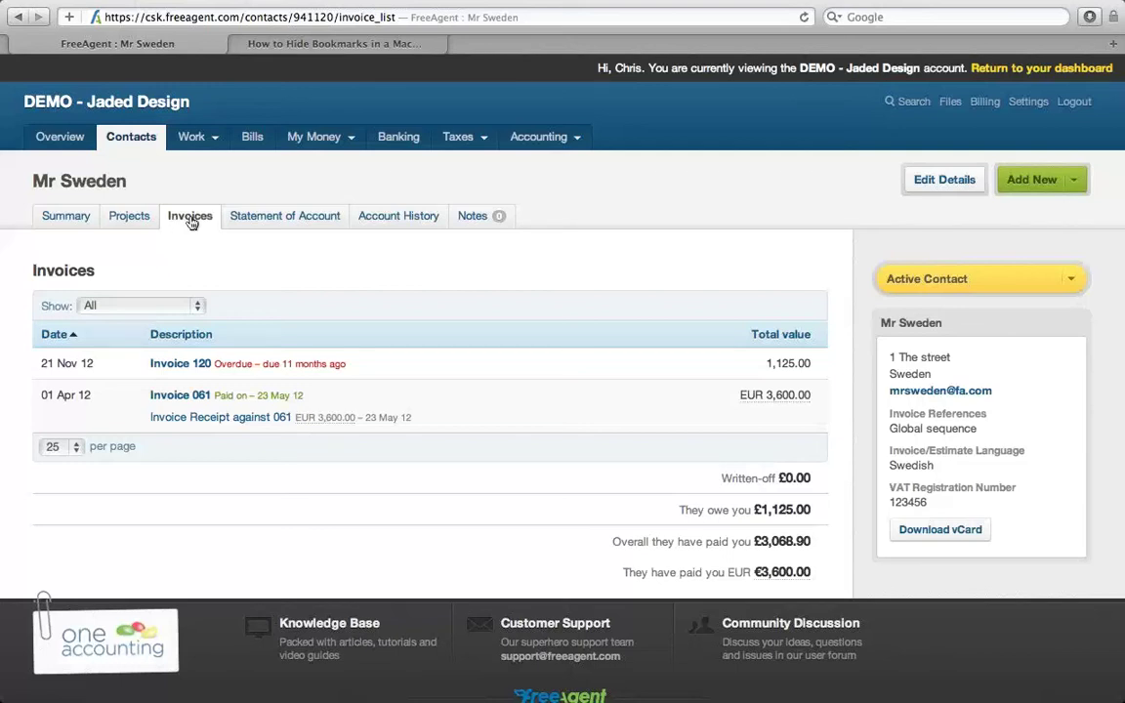
{"action": "left_click", "coordinate": [274, 224]}
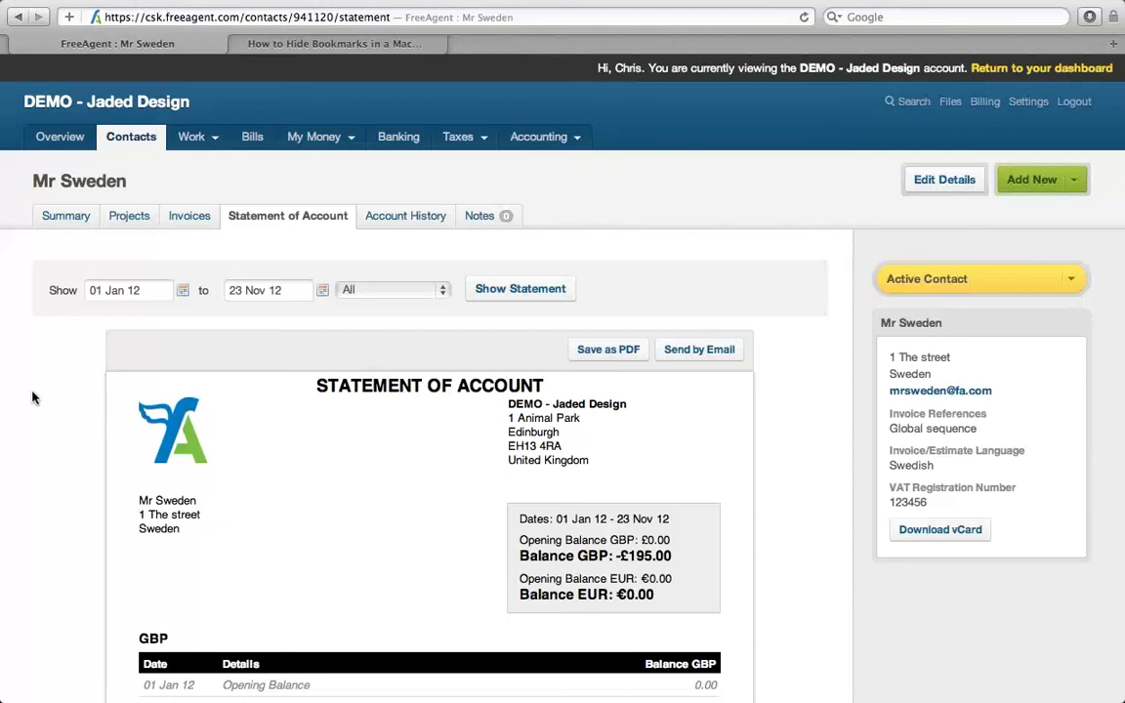
- Set the statement period from 01-08-2013 to 24-10-2013
{"action": "left_click", "coordinate": [156, 290]}
{"action": "key", "text": "BackSpace"}
{"action": "key", "text": "BackSpace"}
{"action": "key", "text": "BackSpace"}
{"action": "key", "text": "BackSpace"}
{"action": "key", "text": "BackSpace"}
{"action": "key", "text": "BackSpace"}
{"action": "key", "text": "BackSpace"}
{"action": "key", "text": "BackSpace"}
{"action": "key", "text": "BackSpace"}
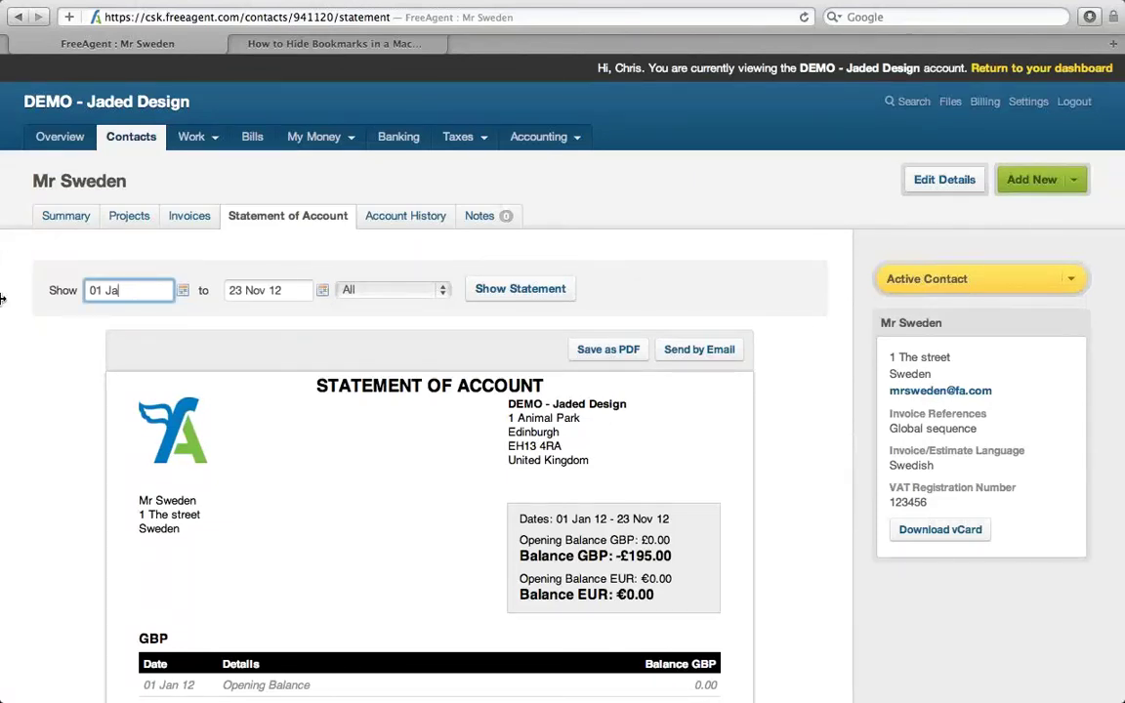
{"action": "type", "text": "0"}
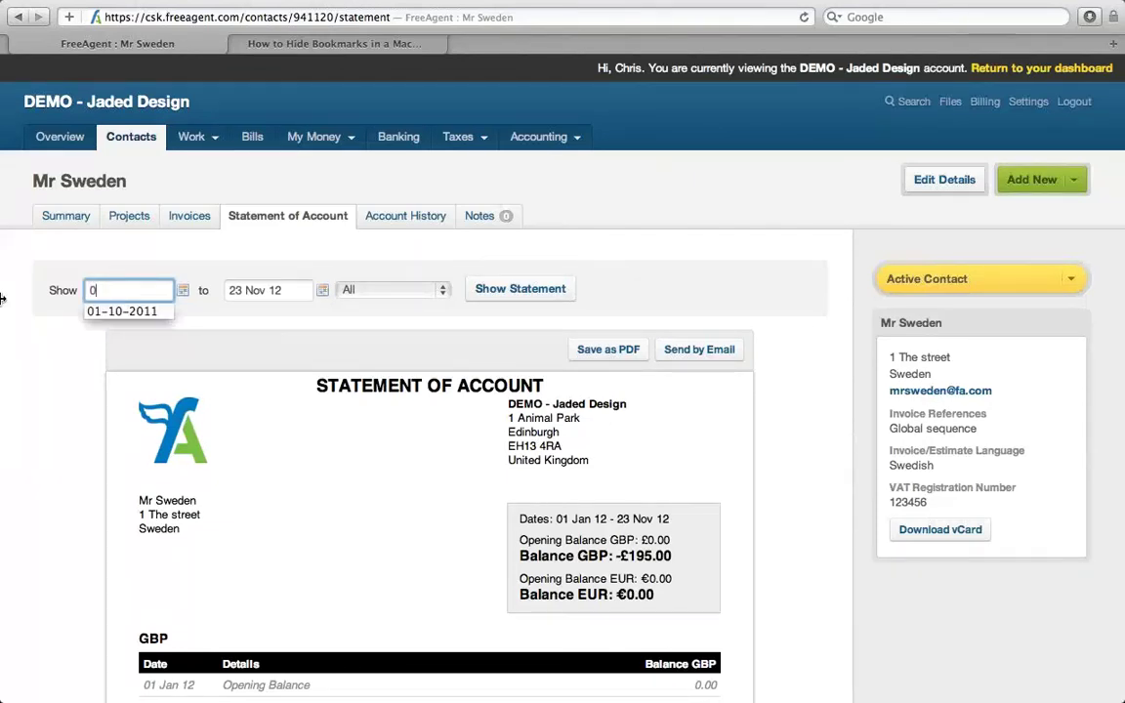
{"action": "type", "text": "1"}
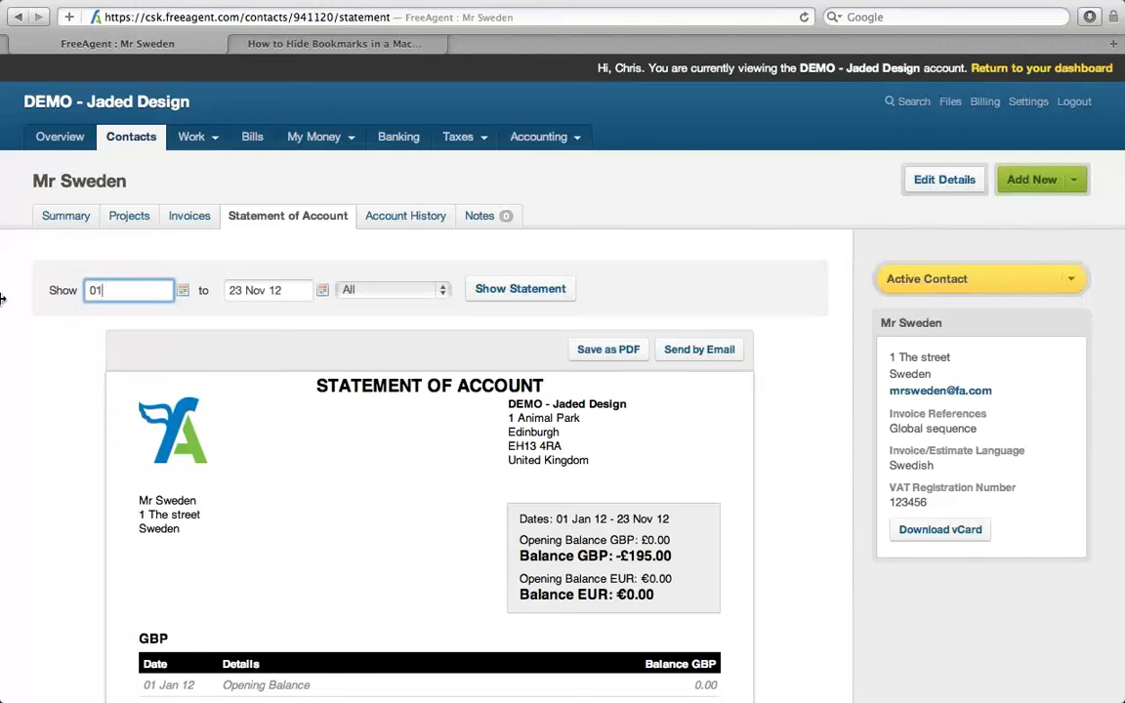
{"action": "type", "text": "-08-2013"}
{"action": "key", "text": "Tab"}
{"action": "type", "text": "2"}
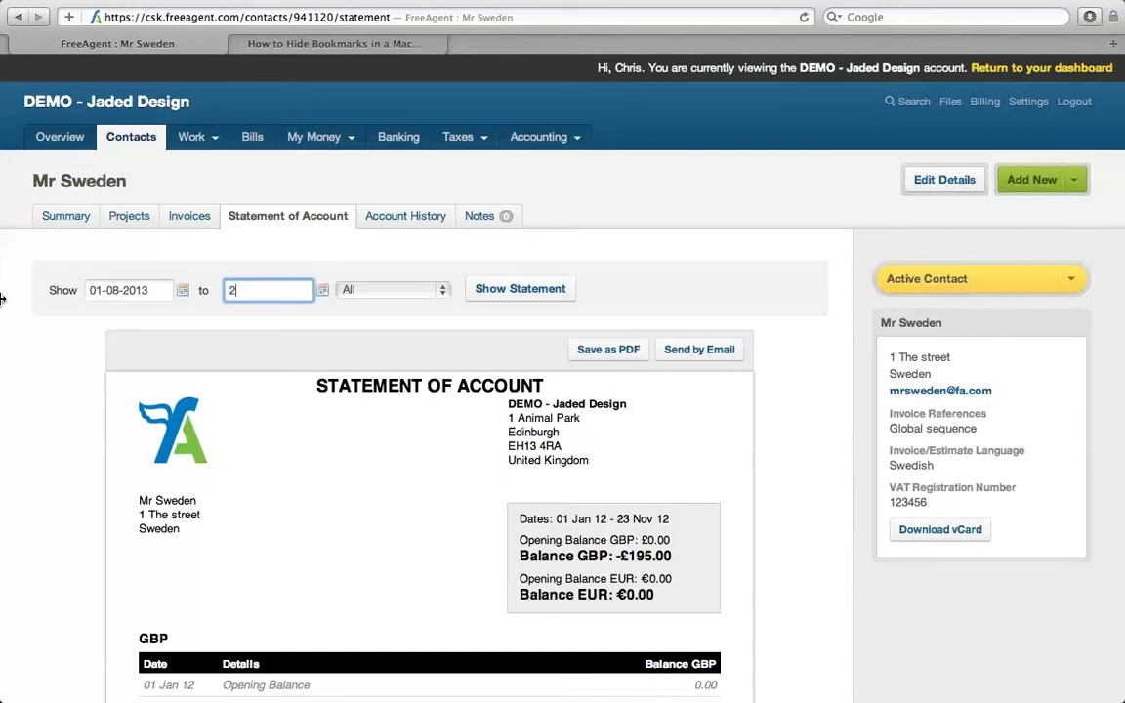
{"action": "type", "text": "4-10-"}
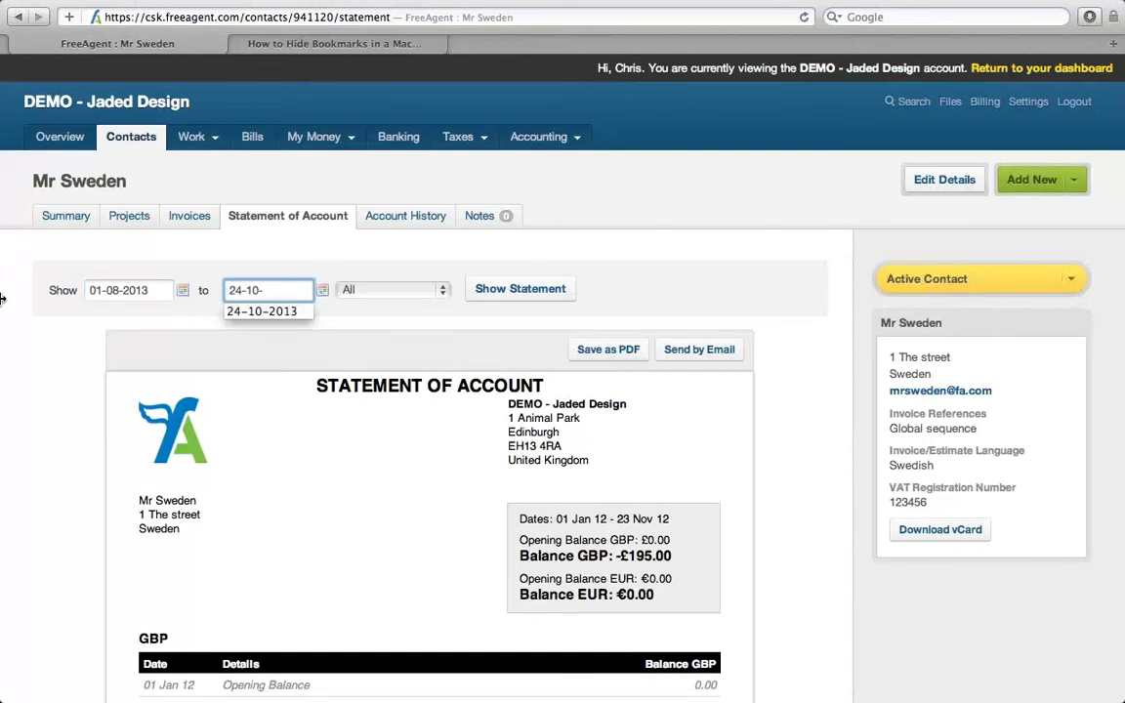
{"action": "type", "text": "2013"}
{"action": "key", "text": "Tab"}
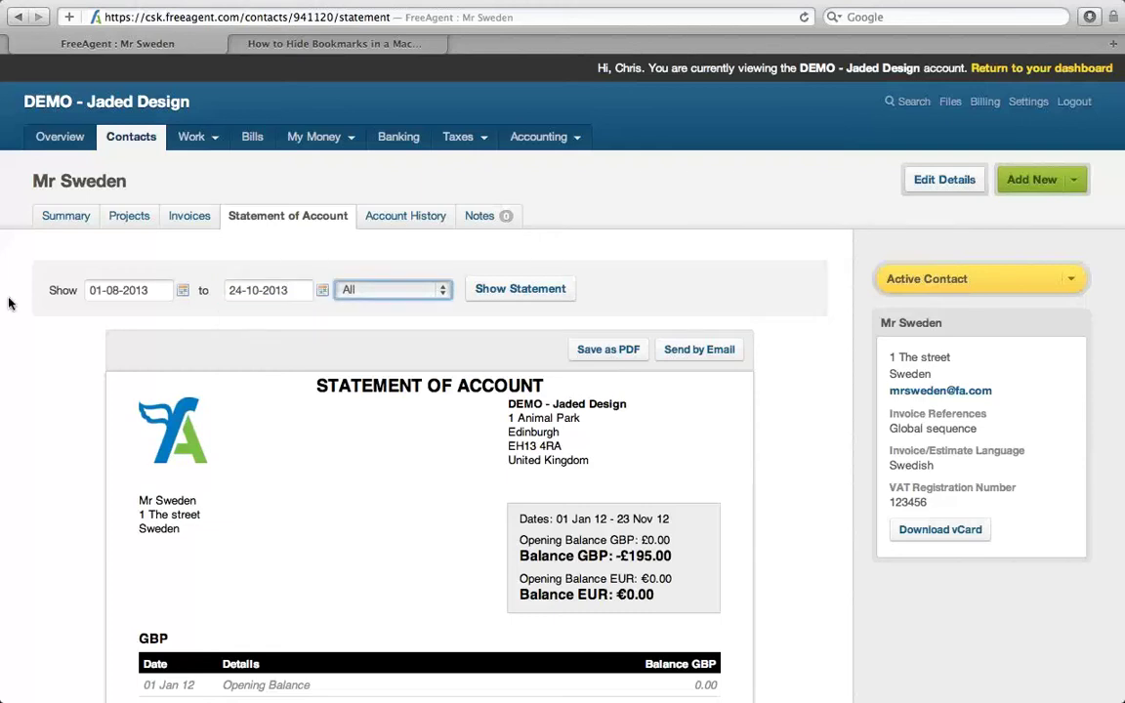
- Show the statement limited to Open or Overdue transactions
{"action": "left_click", "coordinate": [430, 291]}
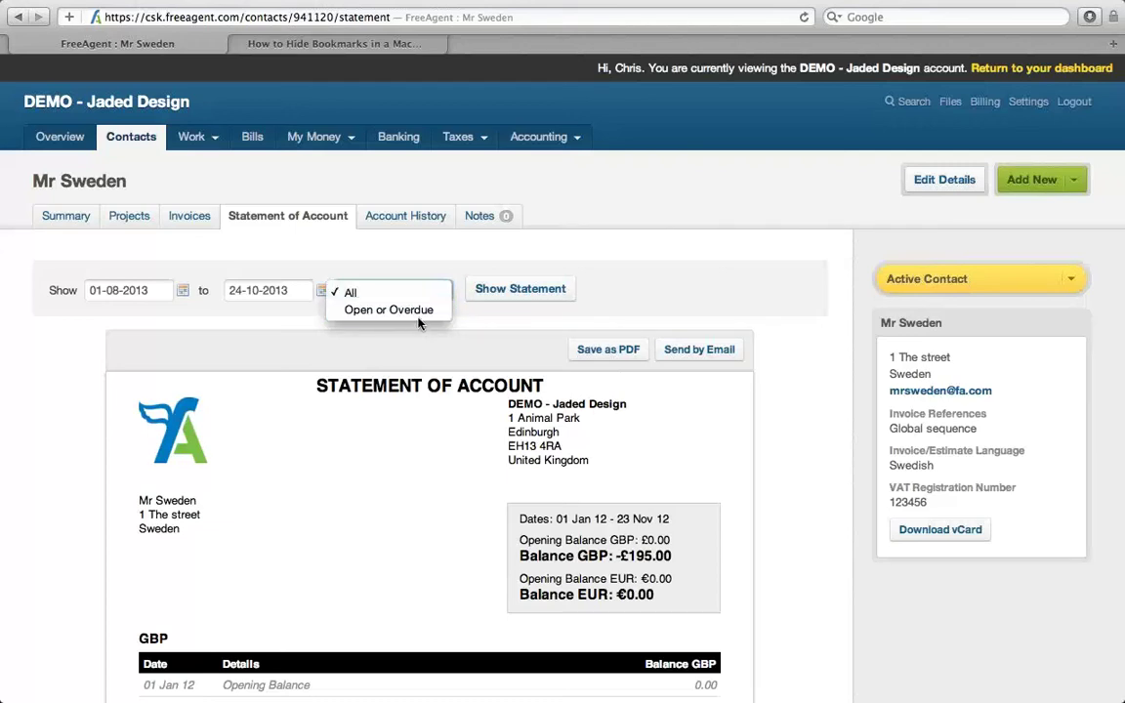
{"action": "left_click", "coordinate": [421, 311]}
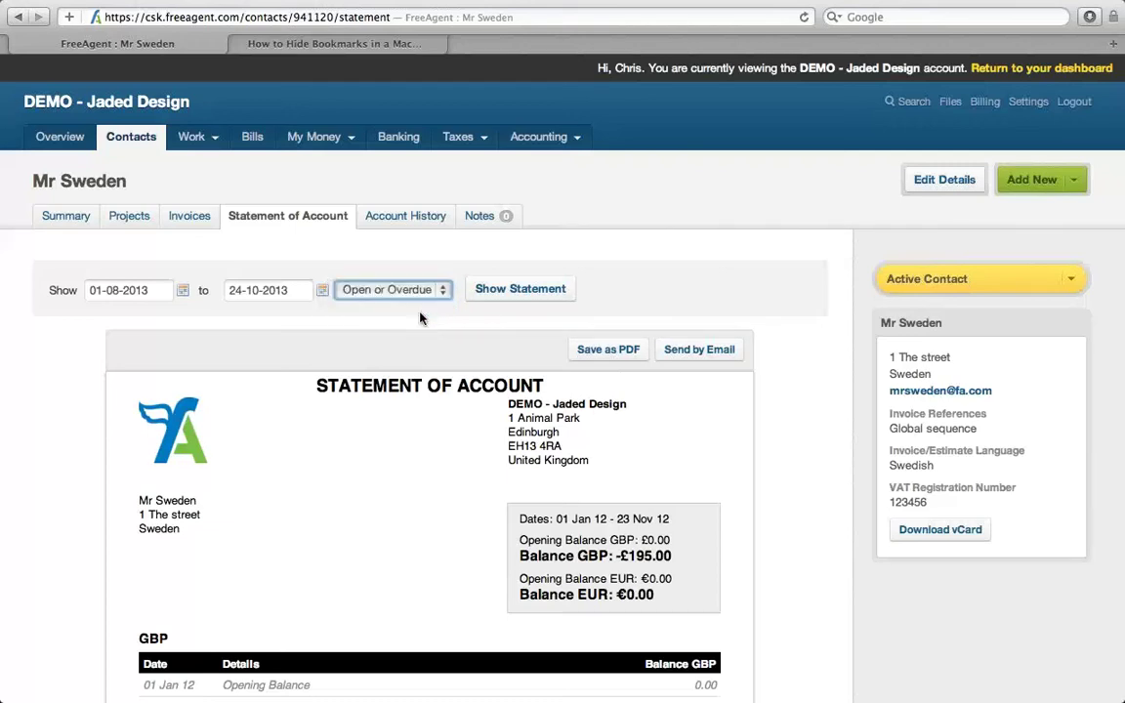
{"action": "left_click", "coordinate": [504, 291]}
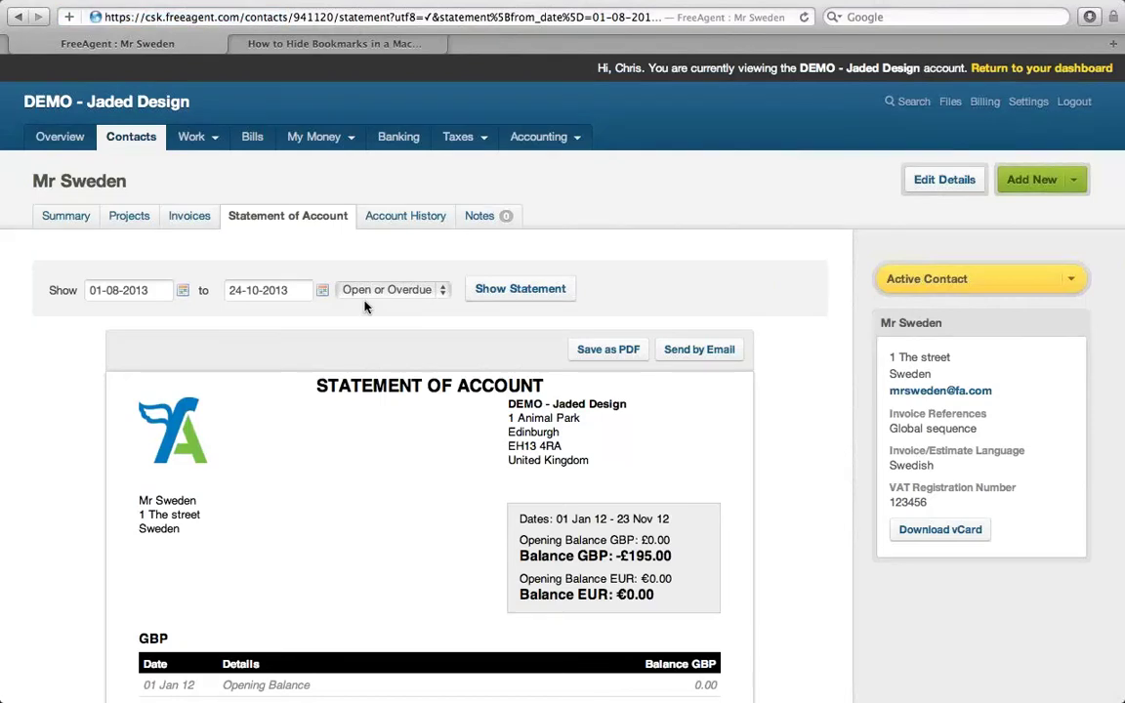
{"action": "scroll", "coordinate": [365, 307], "scroll_direction": "down", "scroll_amount": 1}
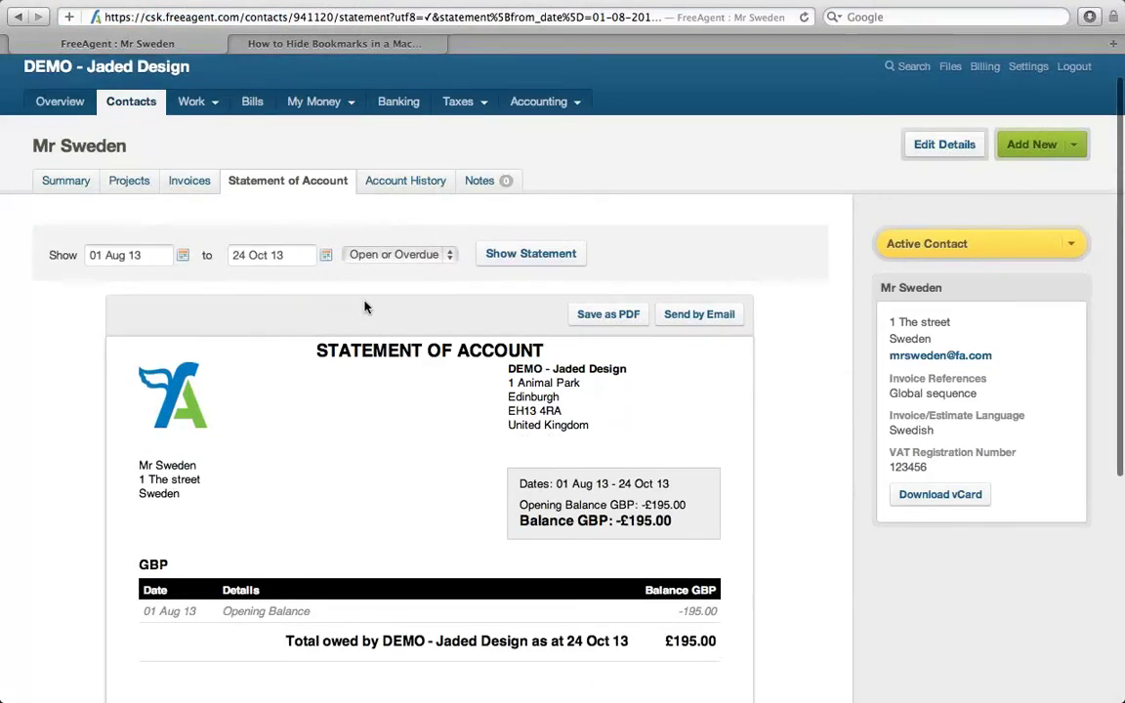
{"action": "scroll", "coordinate": [365, 308], "scroll_direction": "down", "scroll_amount": 1}
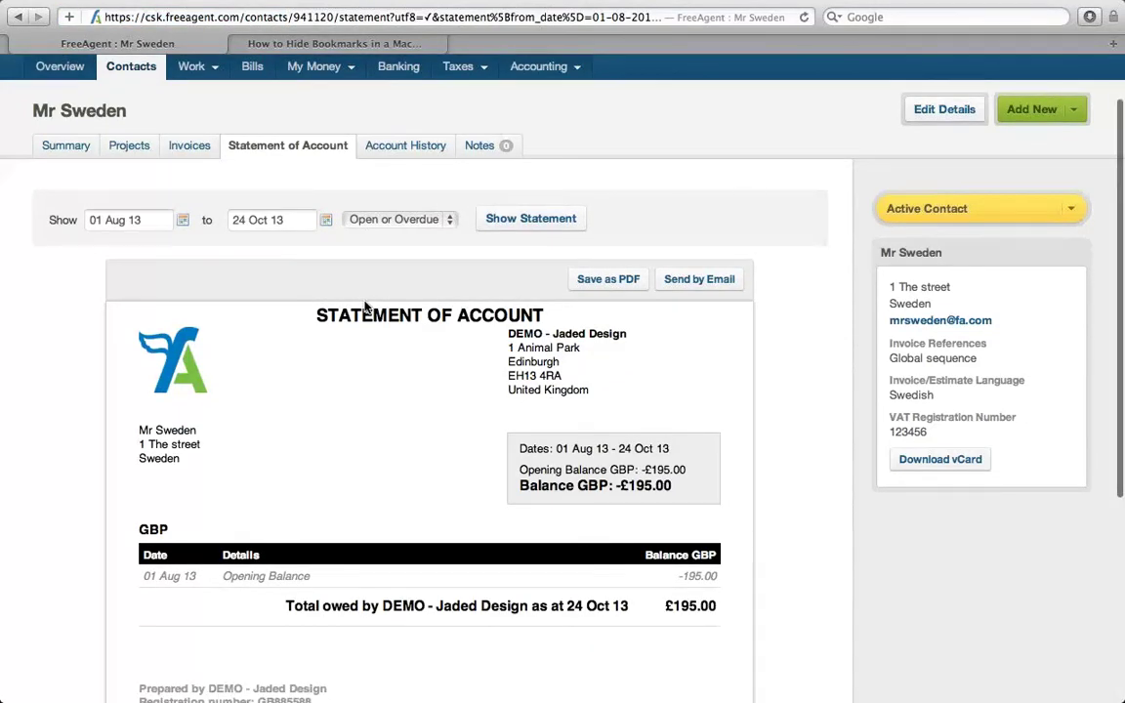
{"action": "scroll", "coordinate": [365, 308], "scroll_direction": "down", "scroll_amount": 2}
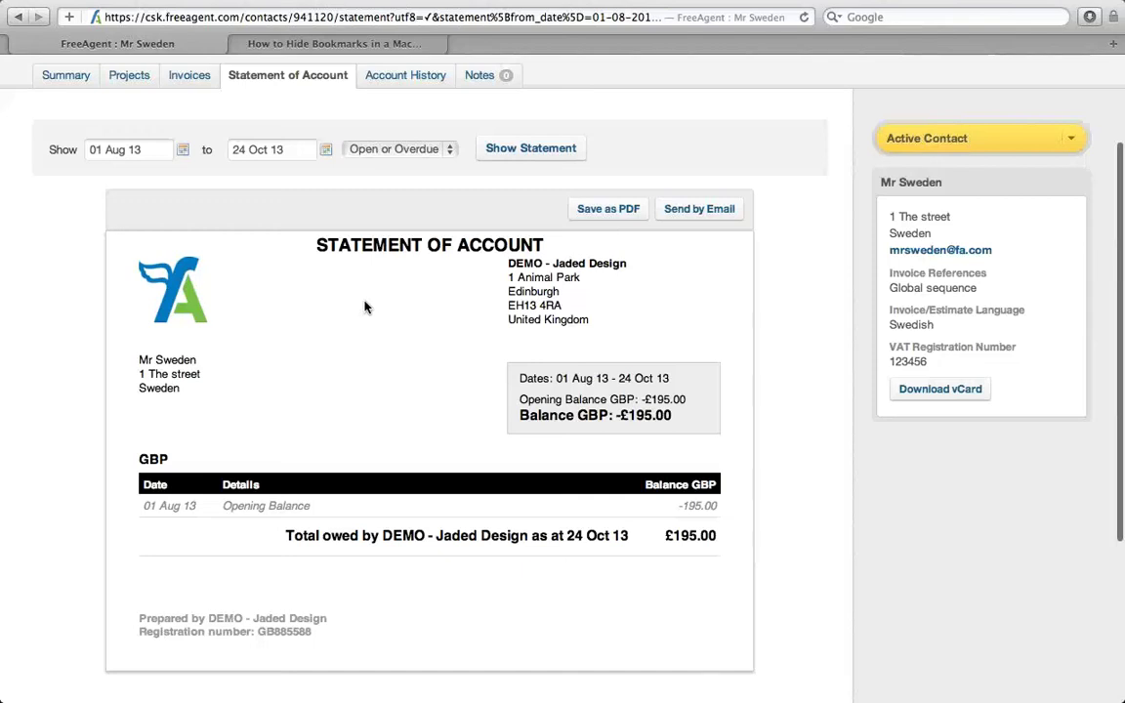
{"action": "scroll", "coordinate": [365, 307], "scroll_direction": "up", "scroll_amount": 3}
- Regenerate the statement for All transactions, then return to the Contacts list
{"action": "left_click", "coordinate": [452, 255]}
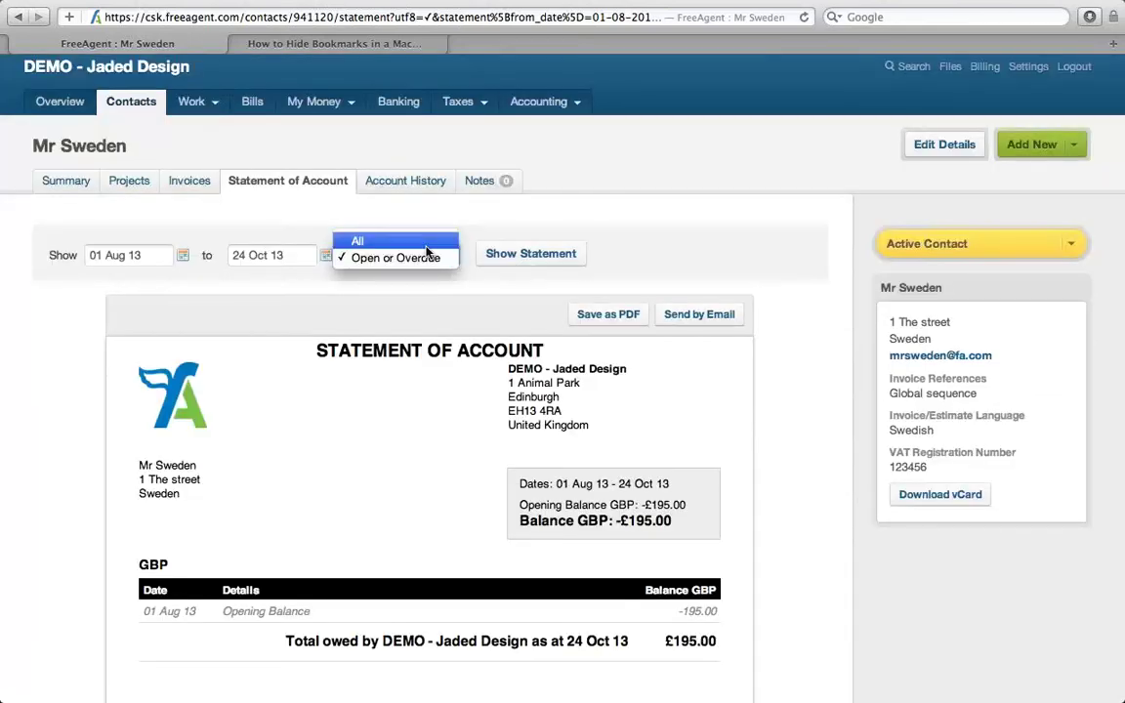
{"action": "left_click", "coordinate": [427, 245]}
{"action": "left_click", "coordinate": [520, 257]}
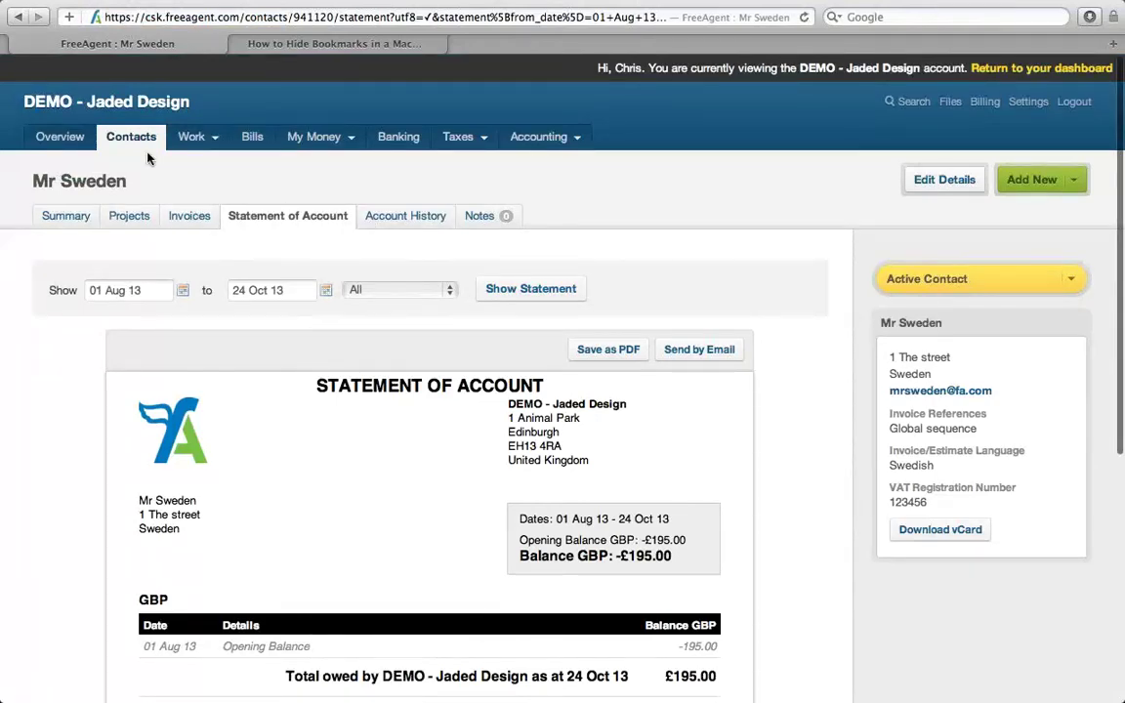
{"action": "left_click", "coordinate": [137, 137]}
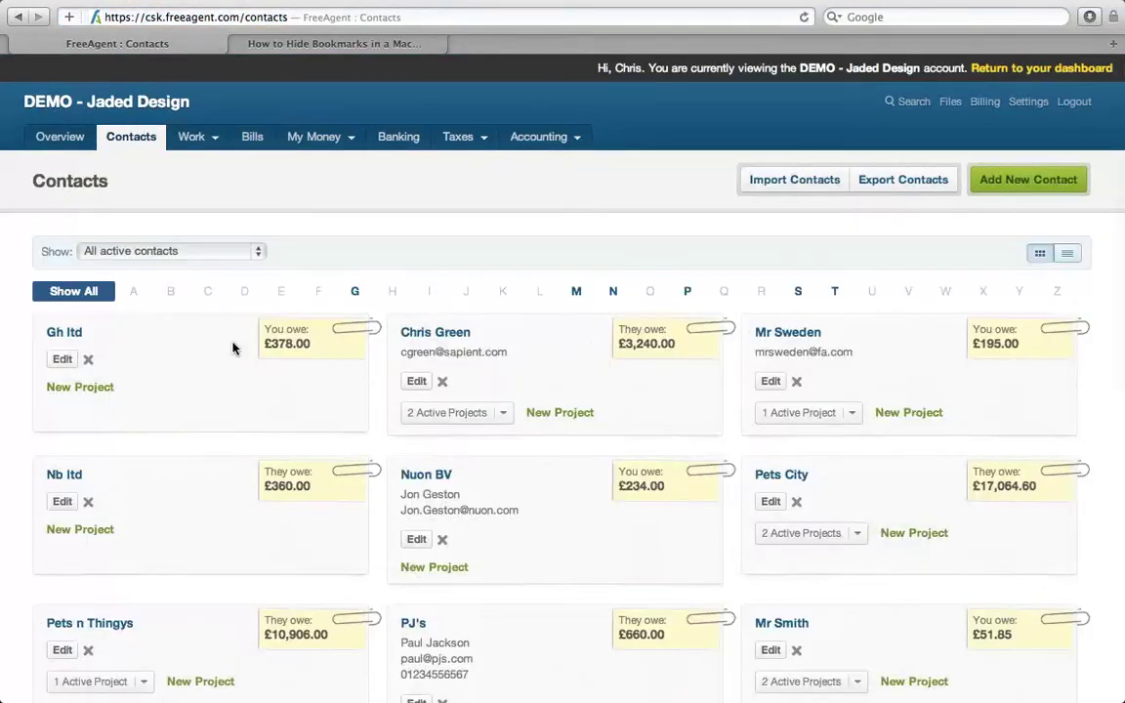
- Open the Pets City contact, scroll through its invoices, then view its Statement of Account
{"action": "scroll", "coordinate": [233, 349], "scroll_direction": "down", "scroll_amount": 1}
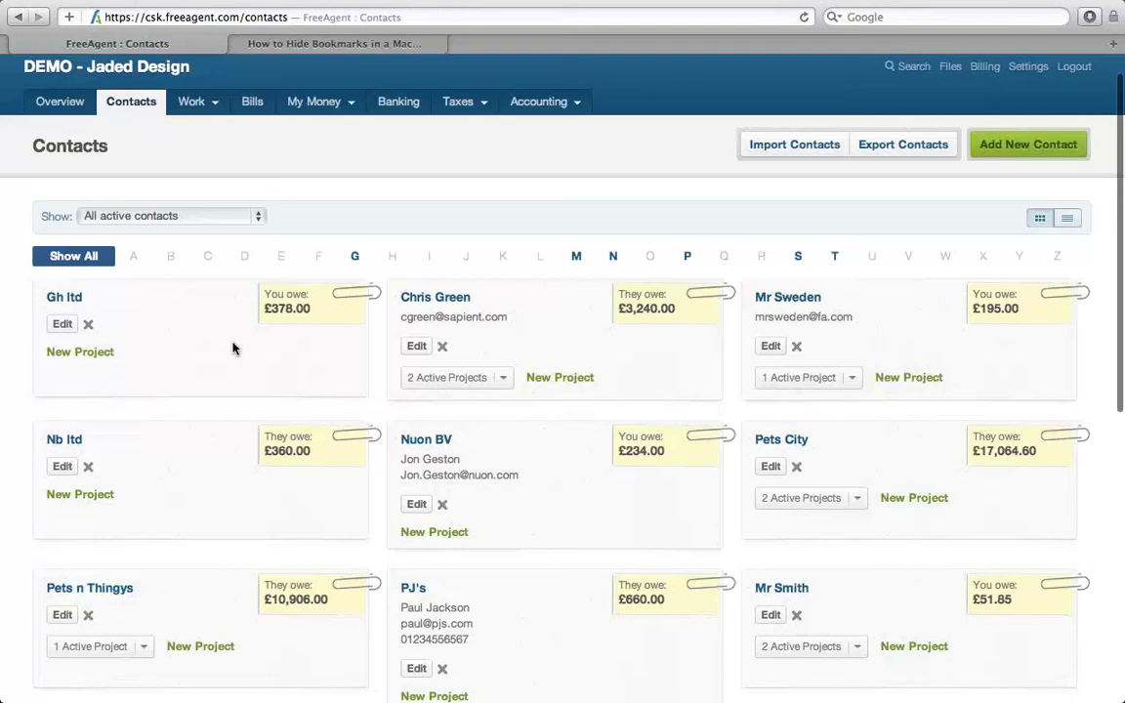
{"action": "left_click", "coordinate": [191, 215]}
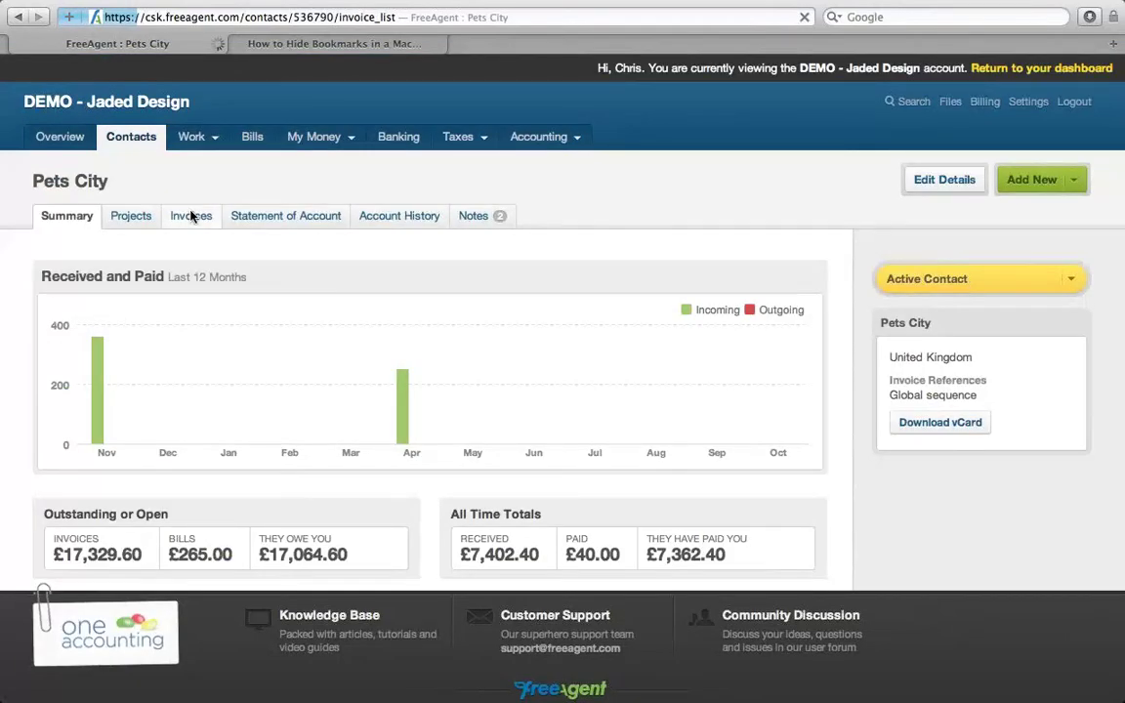
{"action": "scroll", "coordinate": [191, 216], "scroll_direction": "down", "scroll_amount": 2}
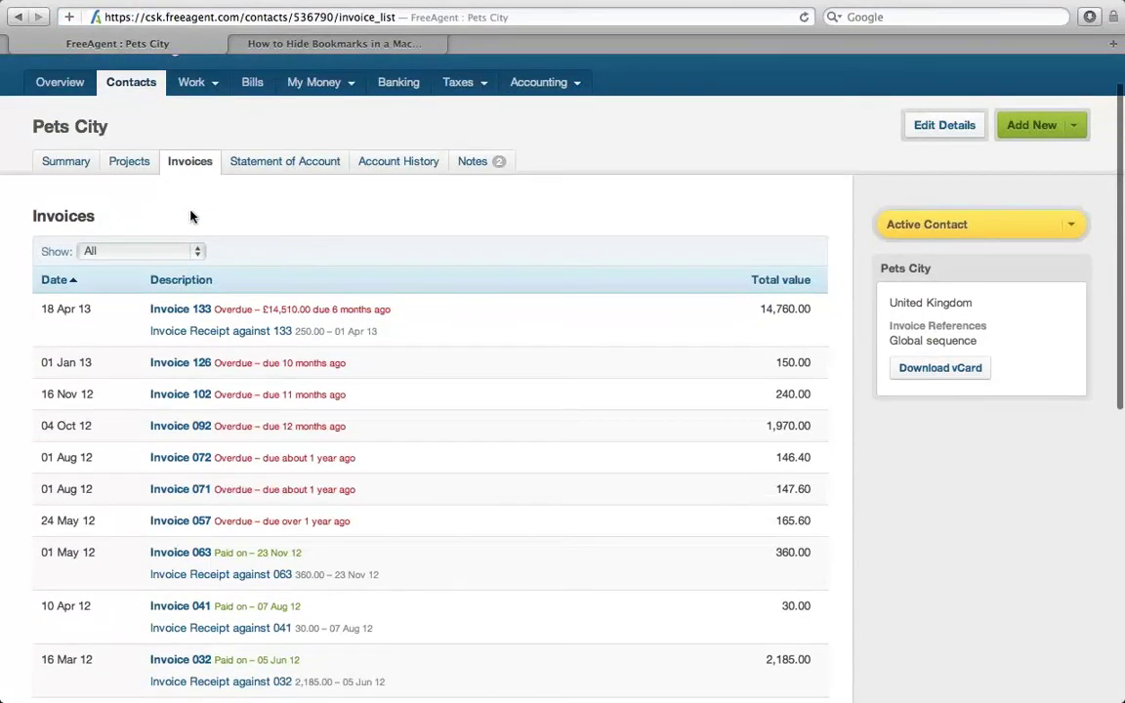
{"action": "scroll", "coordinate": [191, 215], "scroll_direction": "down", "scroll_amount": 3}
{"action": "scroll", "coordinate": [191, 216], "scroll_direction": "down", "scroll_amount": 8}
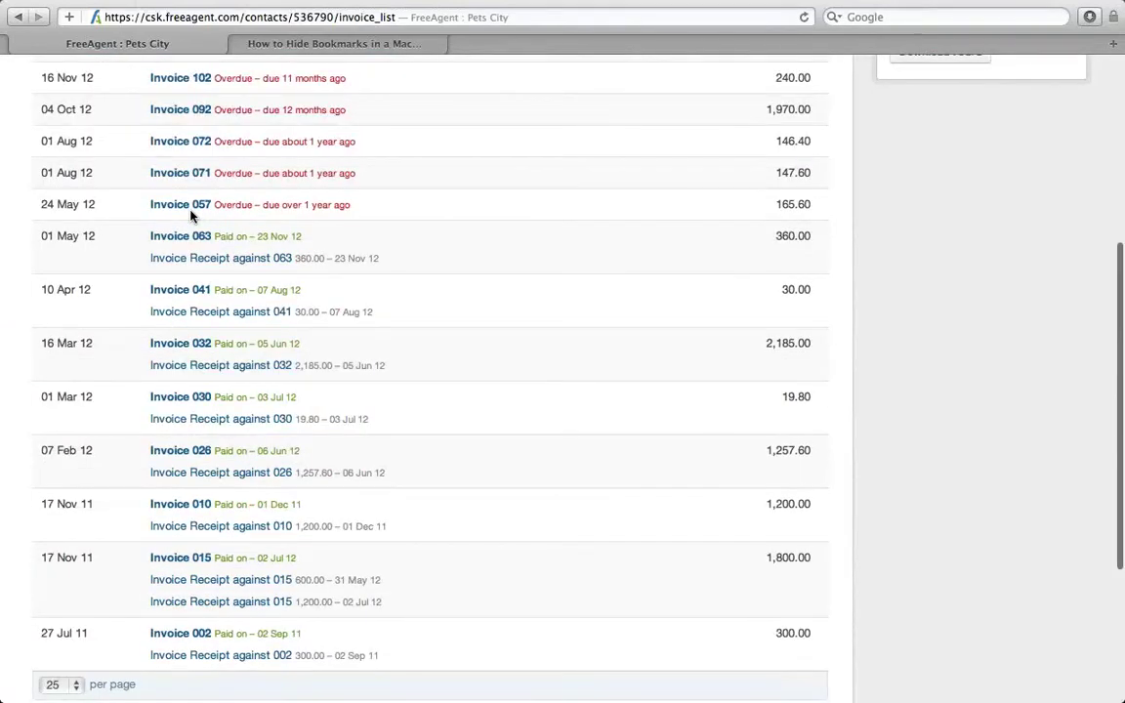
{"action": "scroll", "coordinate": [192, 216], "scroll_direction": "up", "scroll_amount": 10}
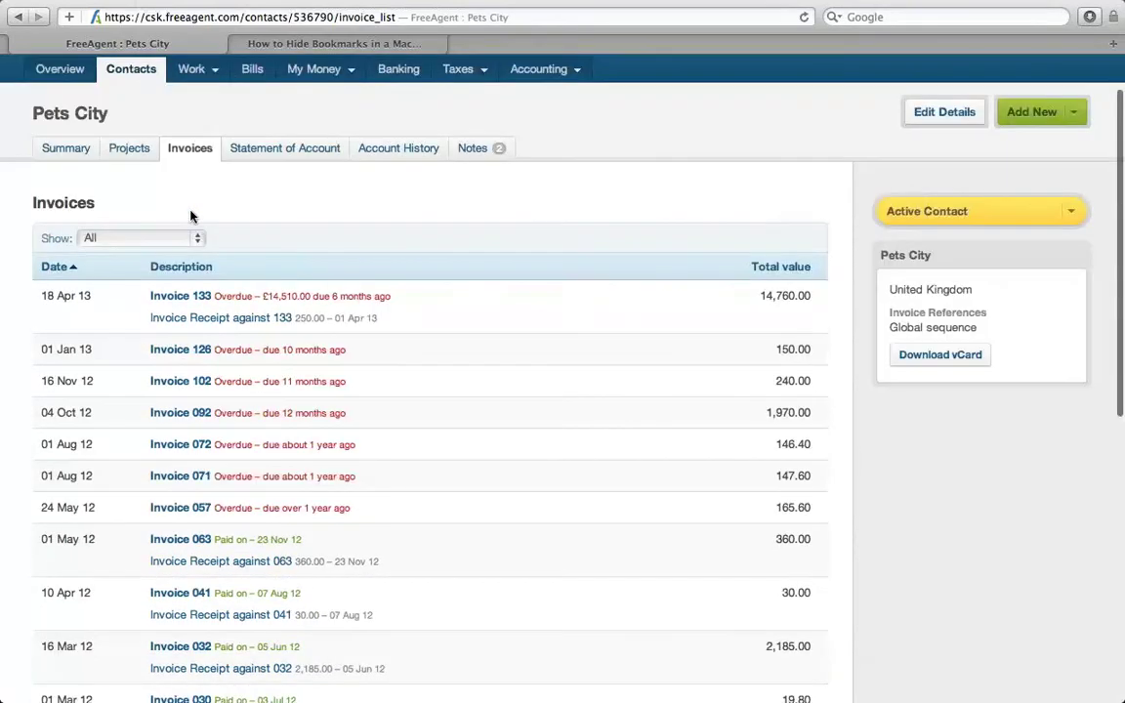
{"action": "scroll", "coordinate": [191, 216], "scroll_direction": "up", "scroll_amount": 2}
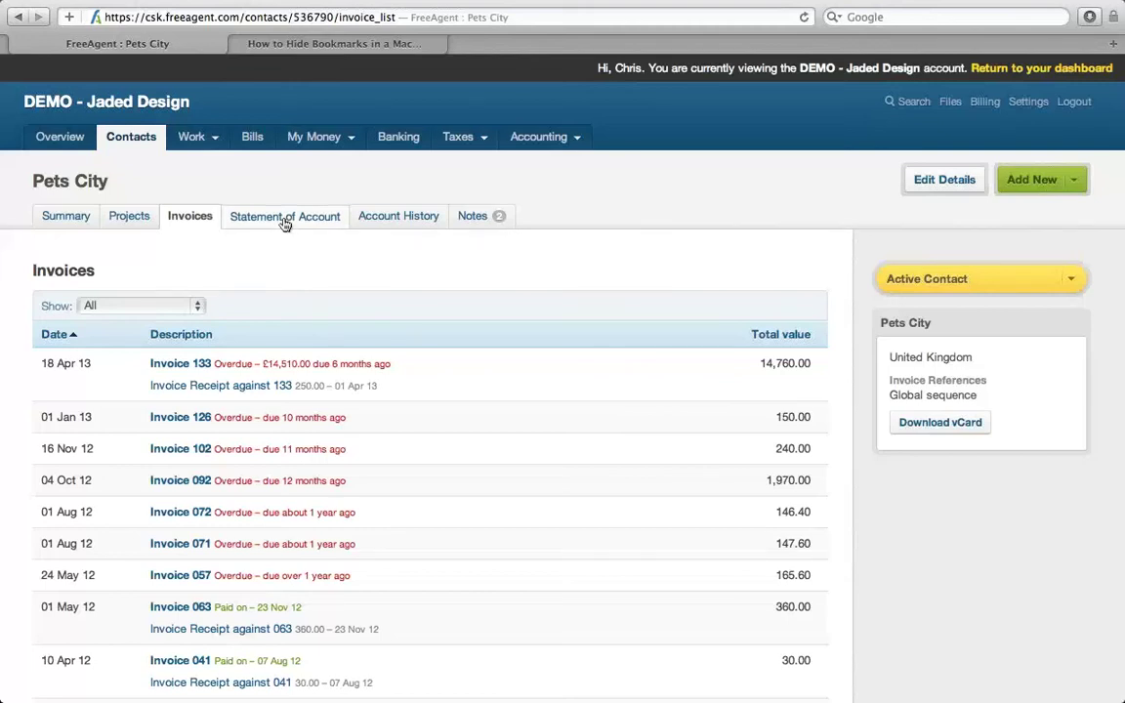
{"action": "left_click", "coordinate": [285, 217]}
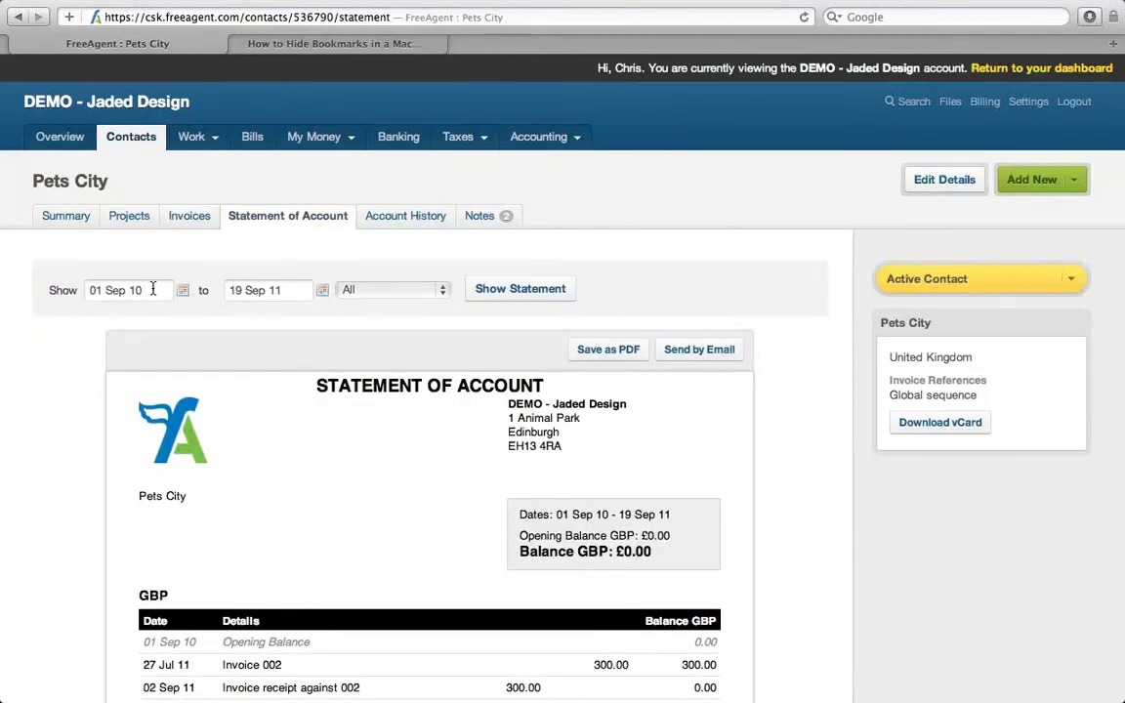
- Show Pets City's Open or Overdue statement for 01-01-2012 to 31-12-2012
{"action": "left_click_drag", "start_coordinate": [155, 286], "coordinate": [17, 284]}
{"action": "type", "text": "01"}
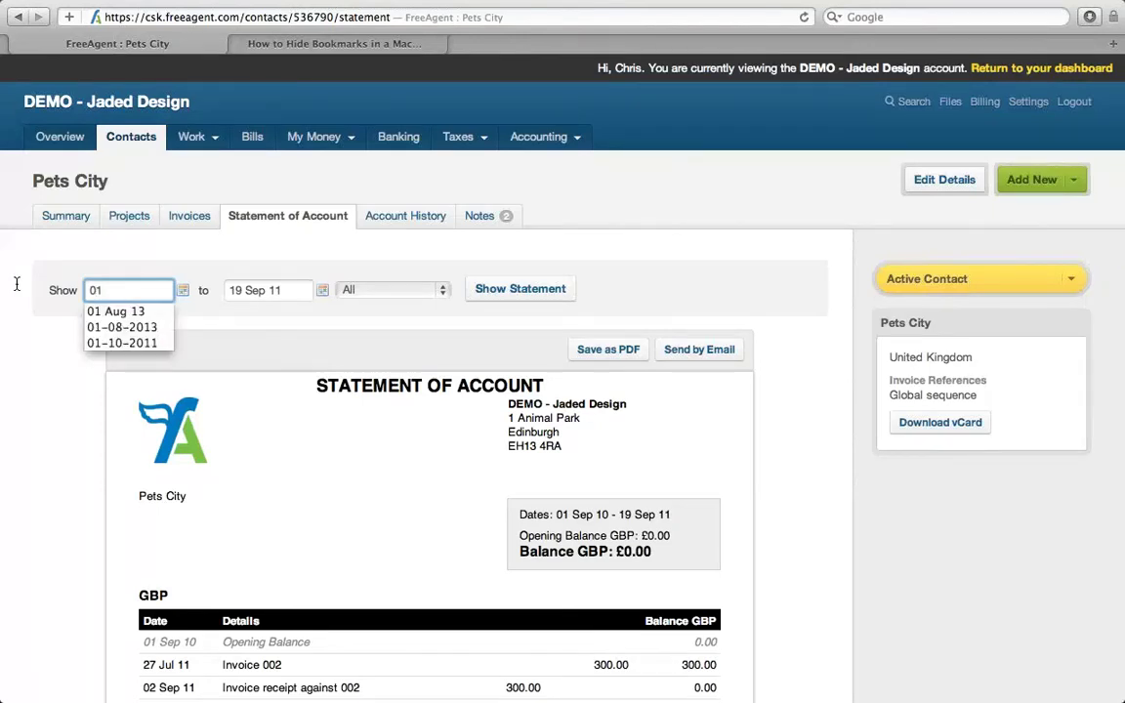
{"action": "key", "text": "Escape"}
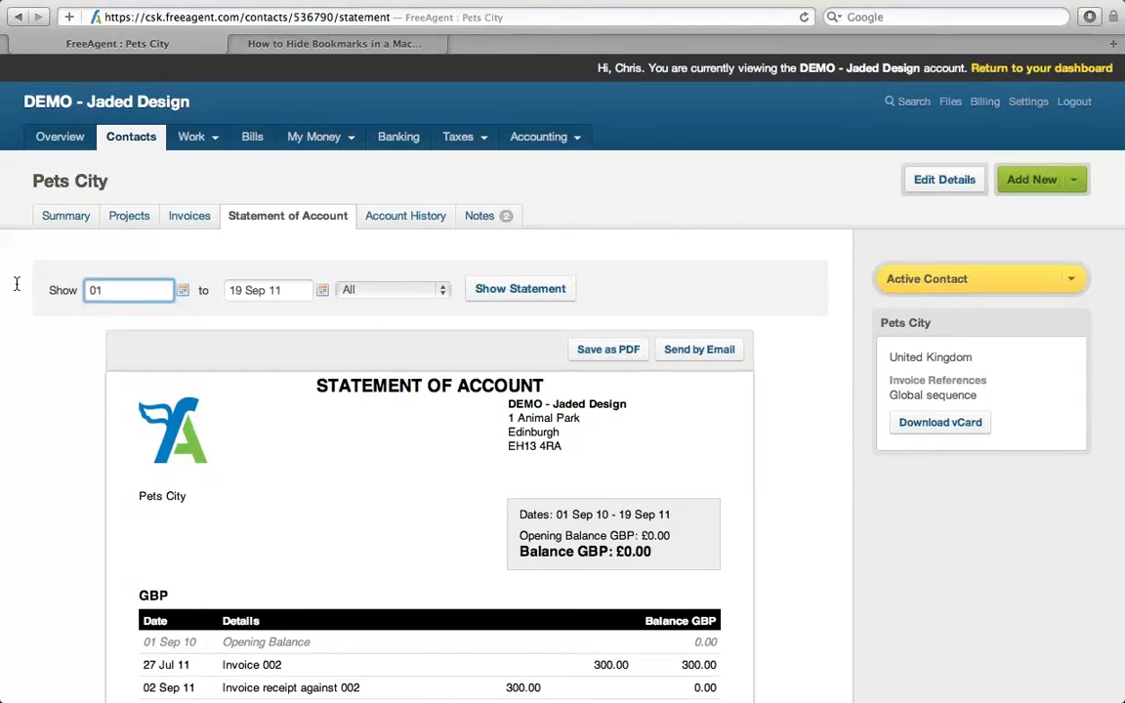
{"action": "type", "text": "-01-2012"}
{"action": "key", "text": "Tab"}
{"action": "type", "text": "3"}
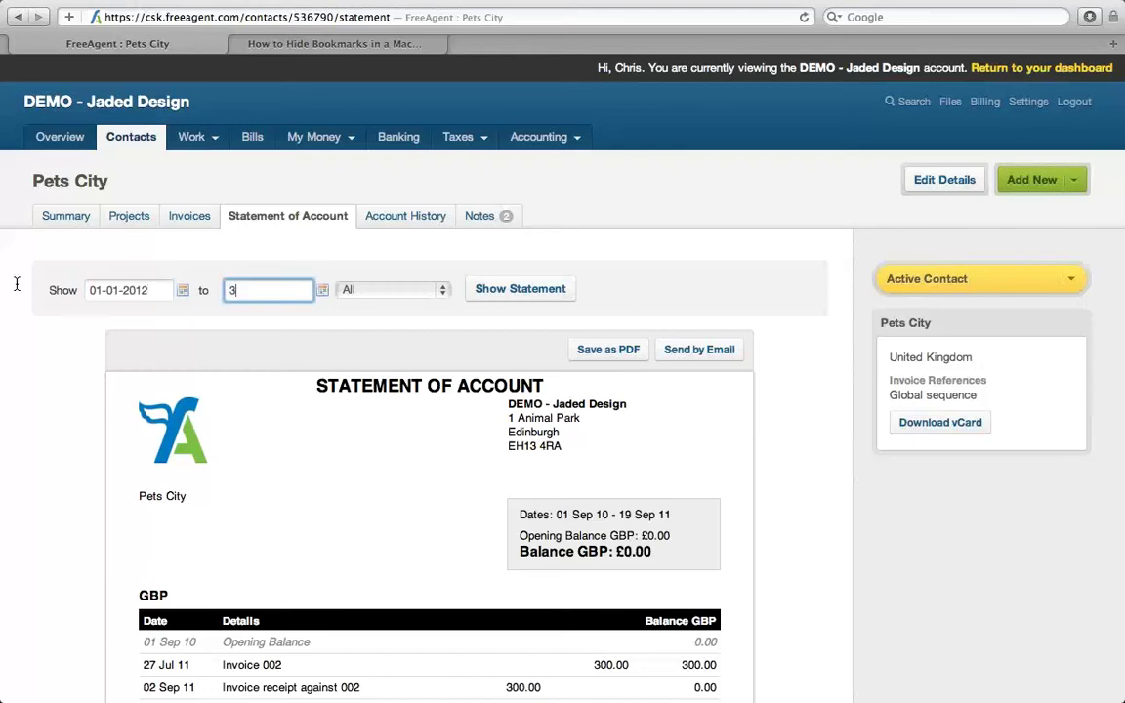
{"action": "type", "text": "1-12-2012"}
{"action": "left_click", "coordinate": [420, 290]}
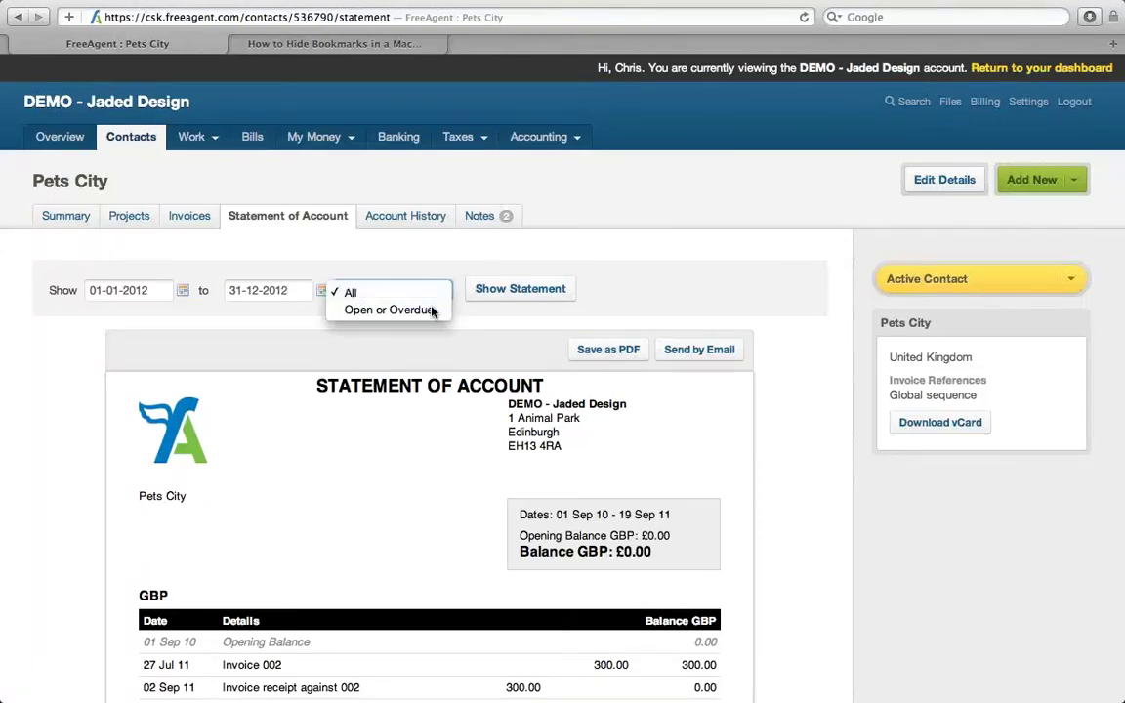
{"action": "left_click", "coordinate": [431, 310]}
{"action": "left_click", "coordinate": [507, 293]}
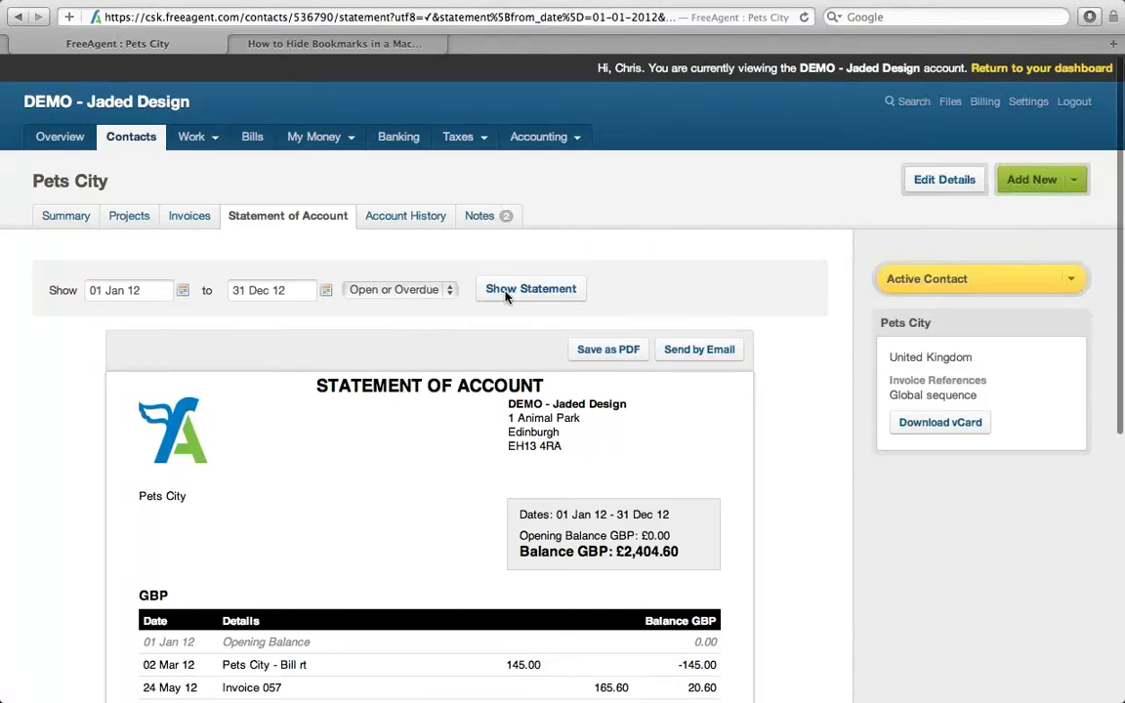
- Review the £2,404.60 statement and begin the email body with 'nkjhgkehfg'
{"action": "scroll", "coordinate": [506, 297], "scroll_direction": "down", "scroll_amount": 1}
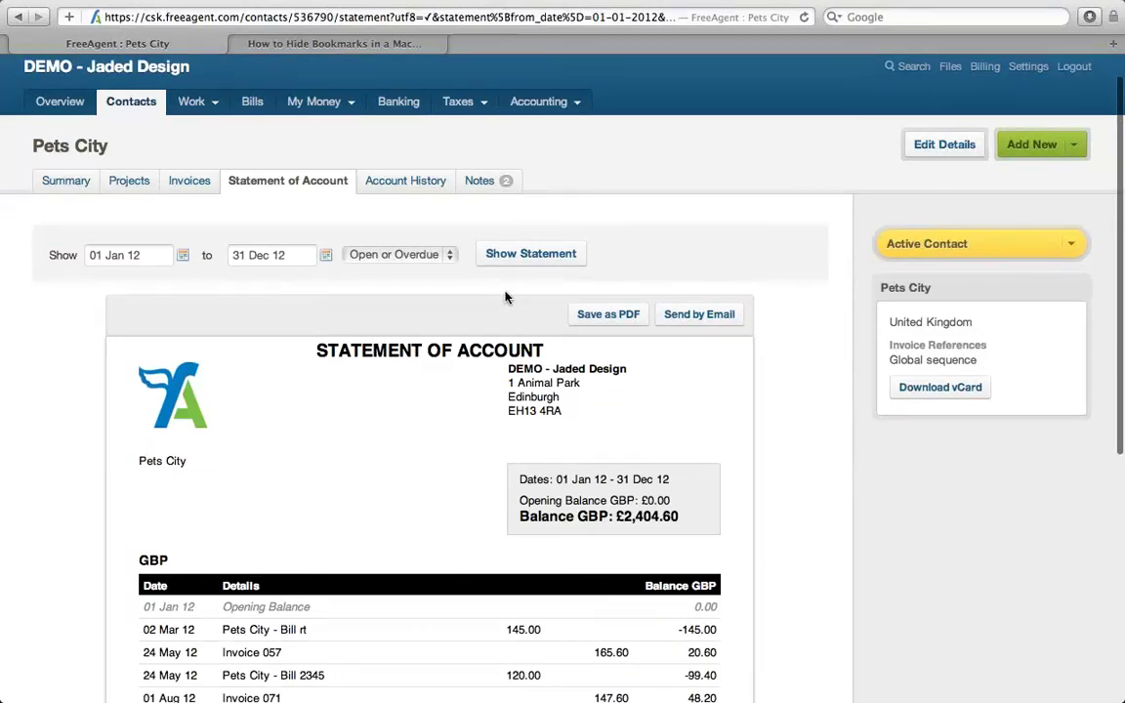
{"action": "scroll", "coordinate": [506, 297], "scroll_direction": "down", "scroll_amount": 1}
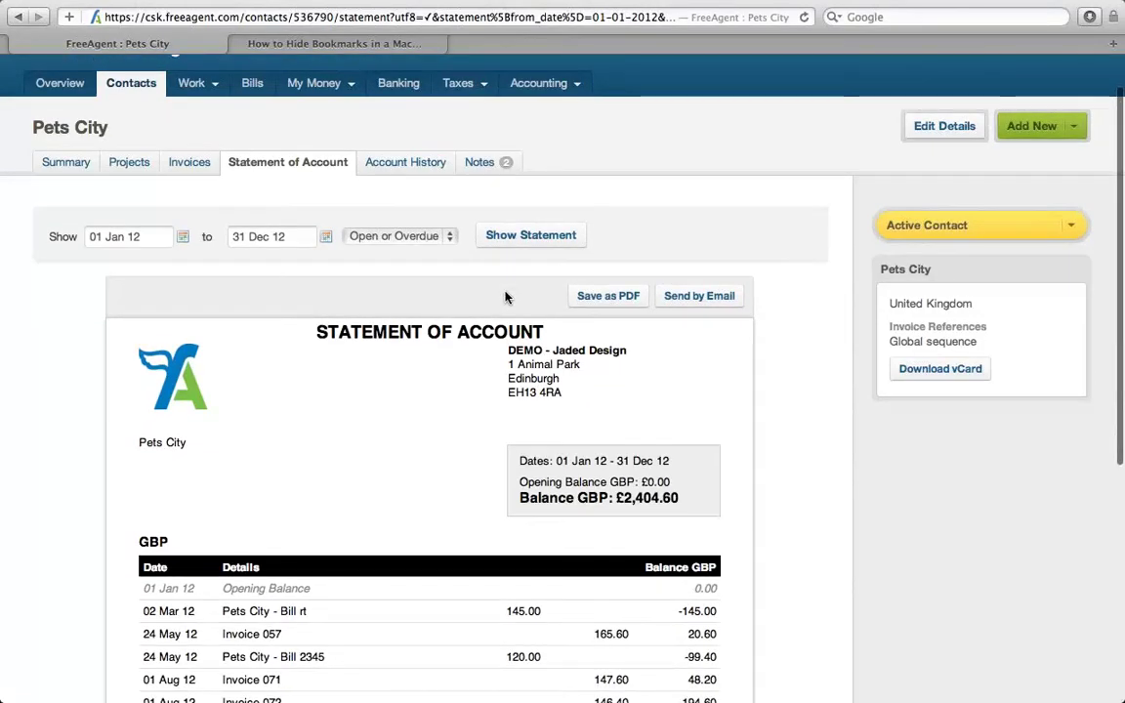
{"action": "scroll", "coordinate": [506, 297], "scroll_direction": "down", "scroll_amount": 2}
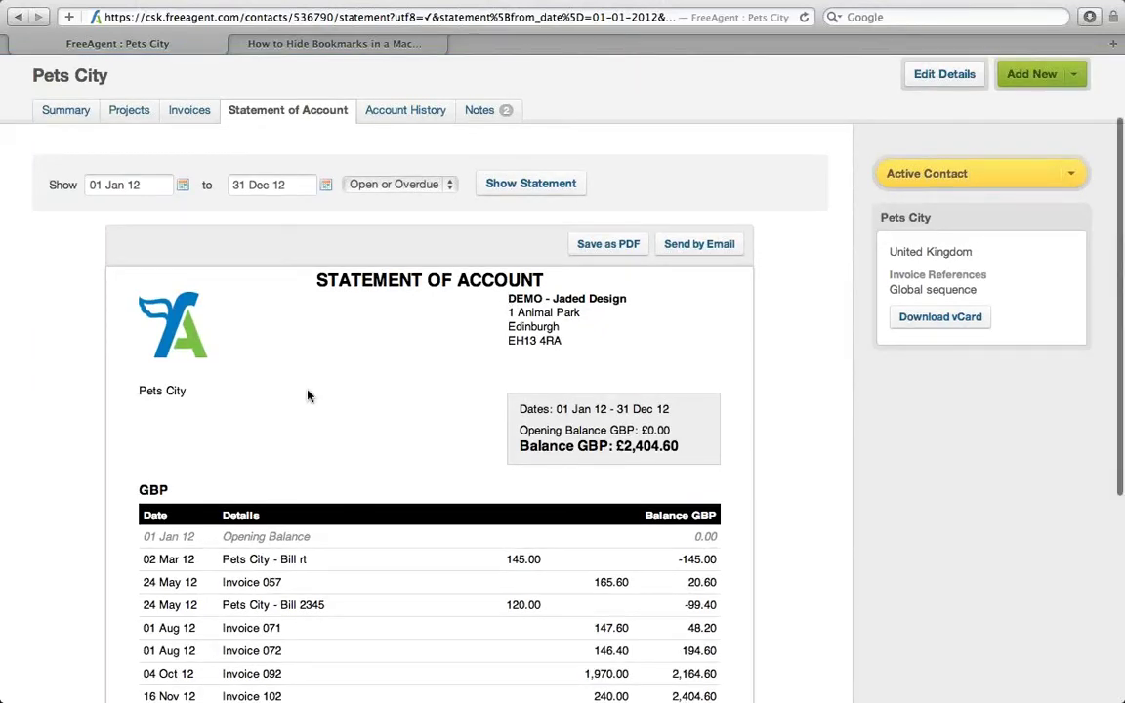
{"action": "scroll", "coordinate": [308, 395], "scroll_direction": "down", "scroll_amount": 1}
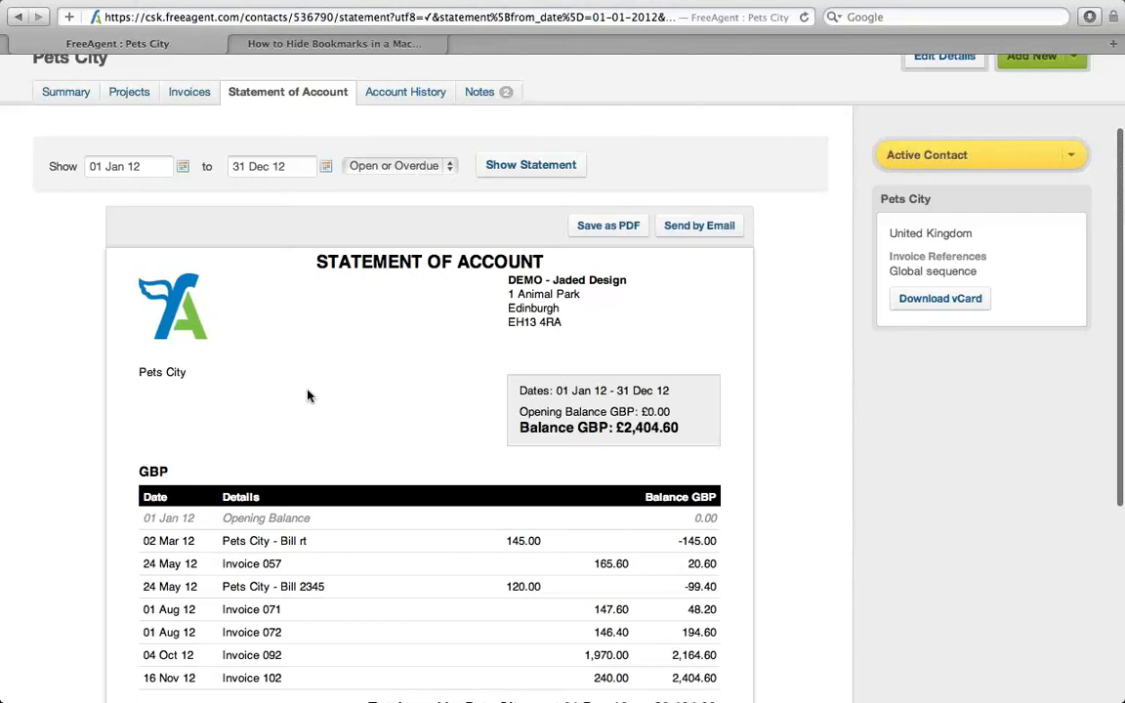
{"action": "scroll", "coordinate": [307, 396], "scroll_direction": "down", "scroll_amount": 2}
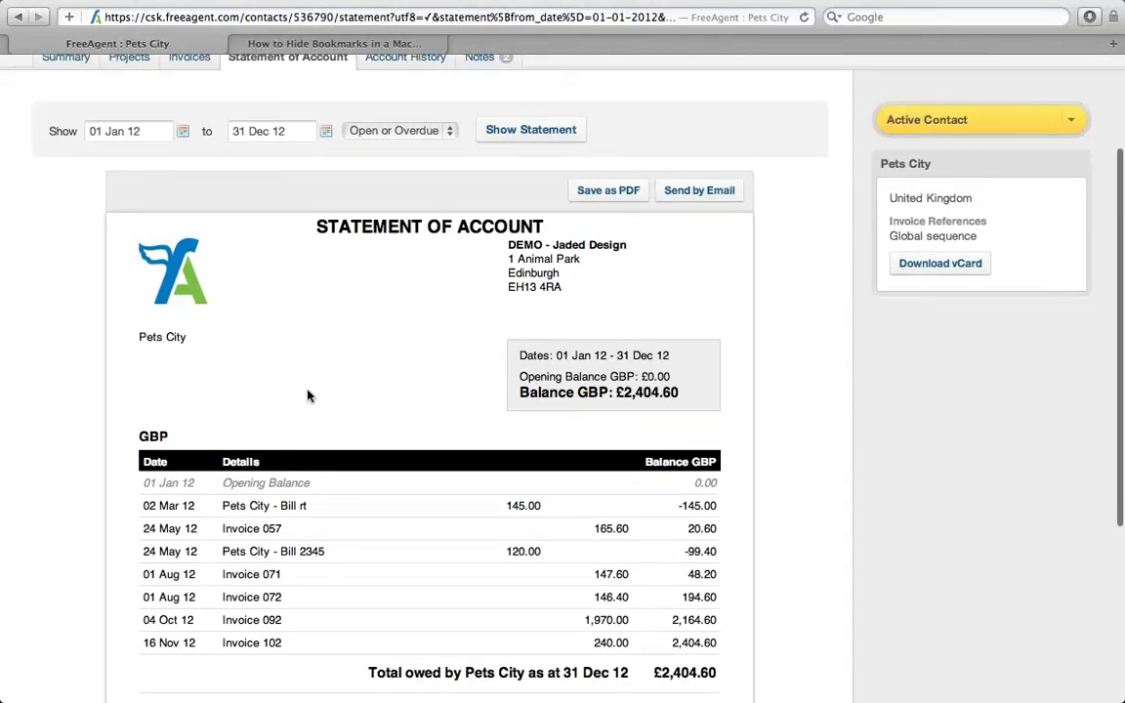
{"action": "scroll", "coordinate": [308, 395], "scroll_direction": "down", "scroll_amount": 4}
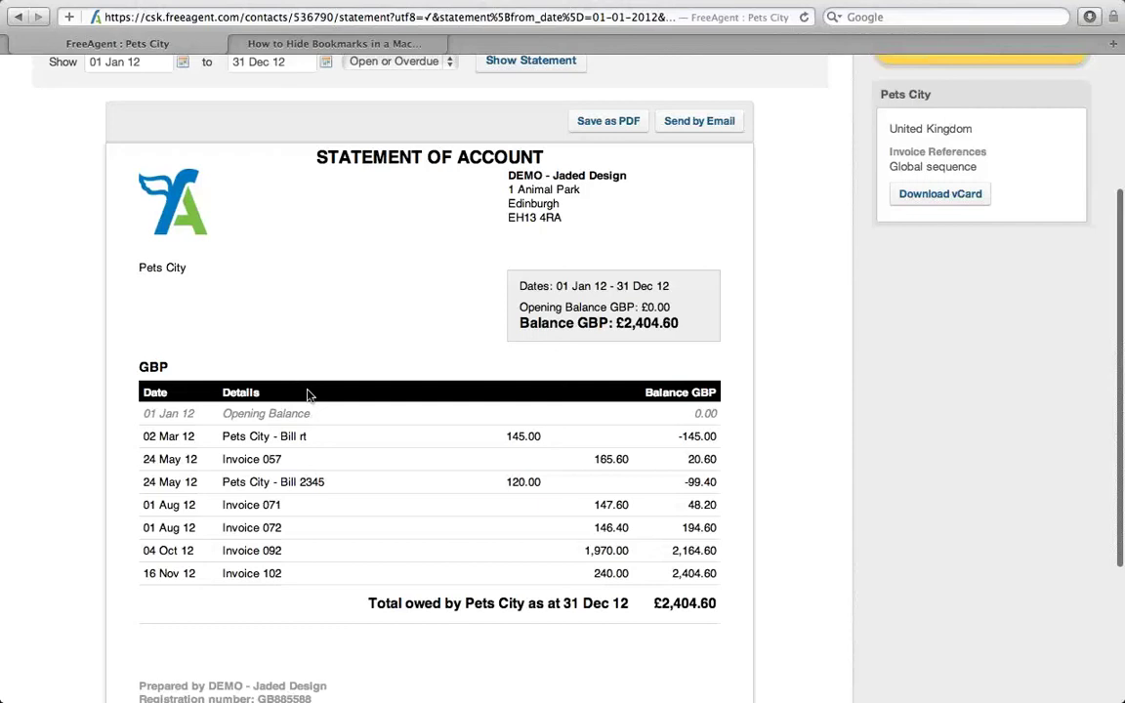
{"action": "scroll", "coordinate": [308, 395], "scroll_direction": "down", "scroll_amount": 5}
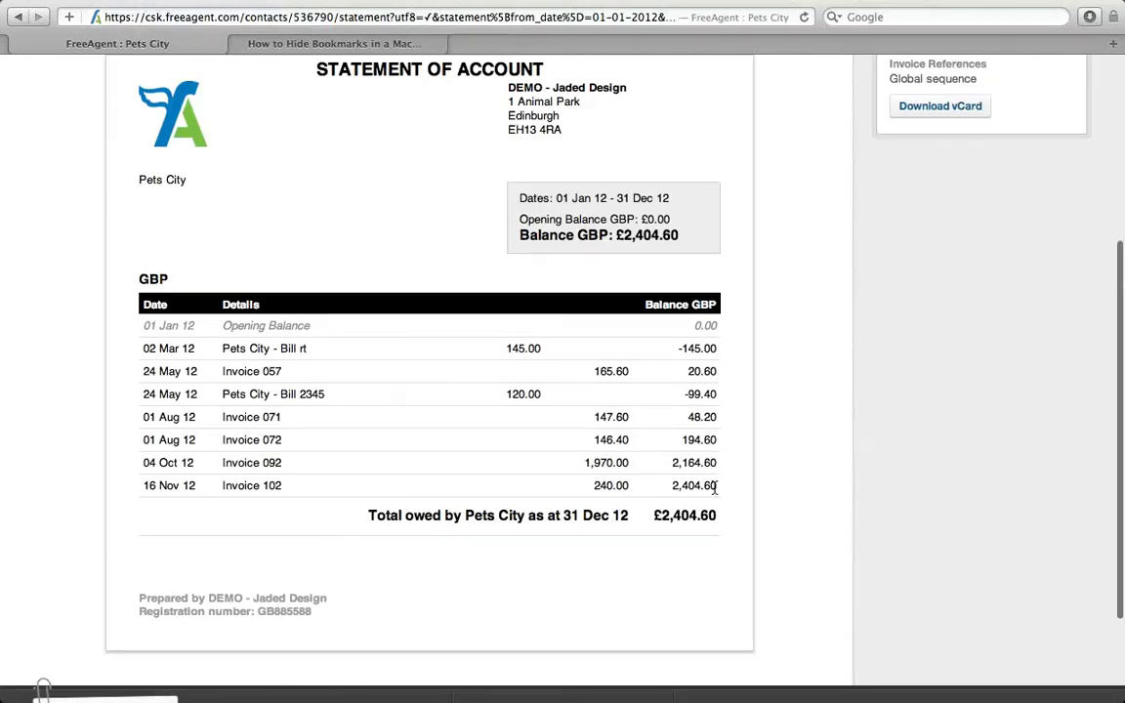
{"action": "scroll", "coordinate": [715, 488], "scroll_direction": "down", "scroll_amount": 1}
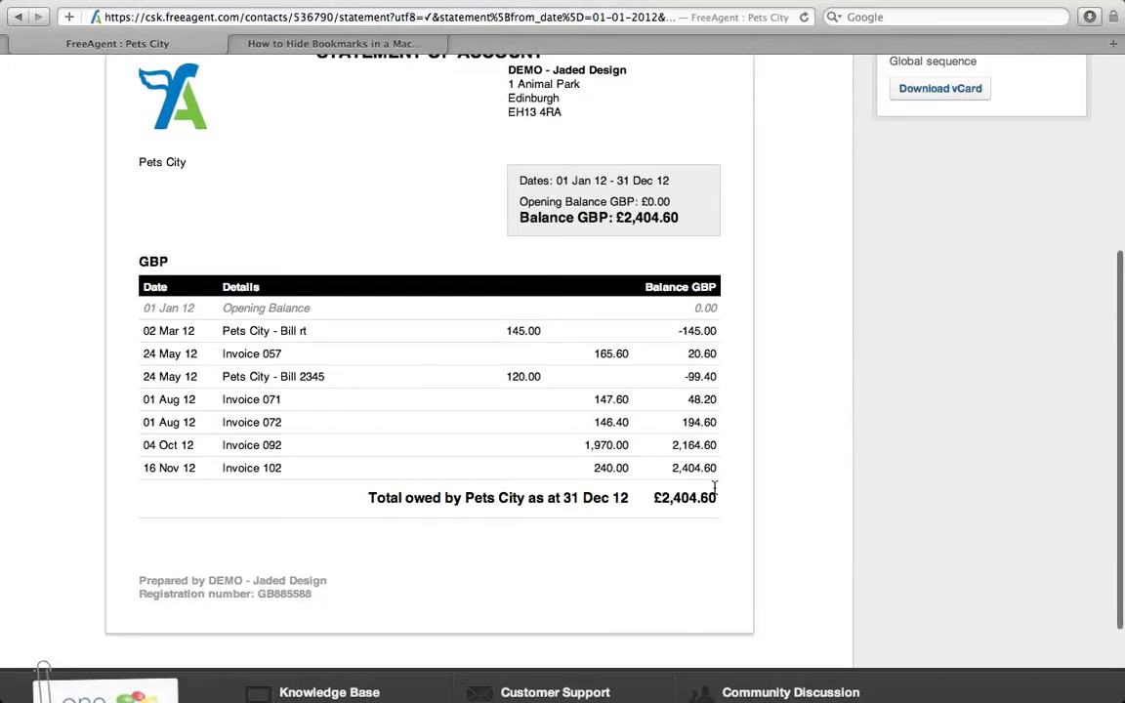
{"action": "scroll", "coordinate": [715, 489], "scroll_direction": "down", "scroll_amount": 2}
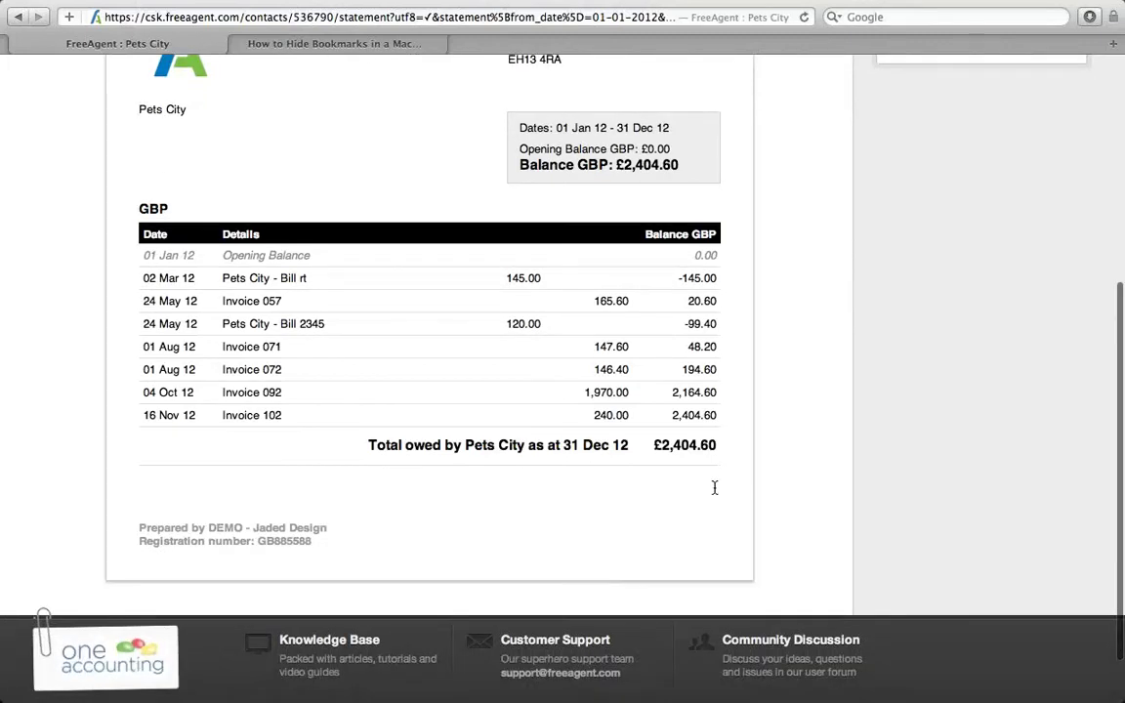
{"action": "scroll", "coordinate": [715, 489], "scroll_direction": "up", "scroll_amount": 1}
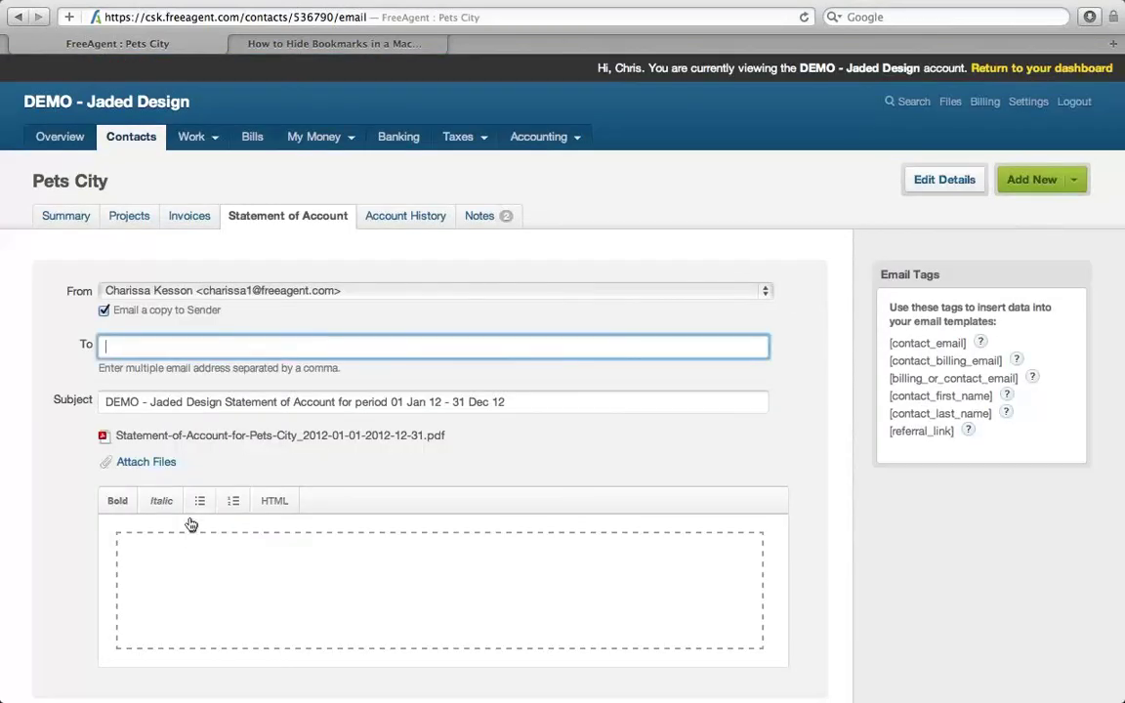
{"action": "left_click", "coordinate": [189, 550]}
{"action": "type", "text": "nkjhgkehfgk"}
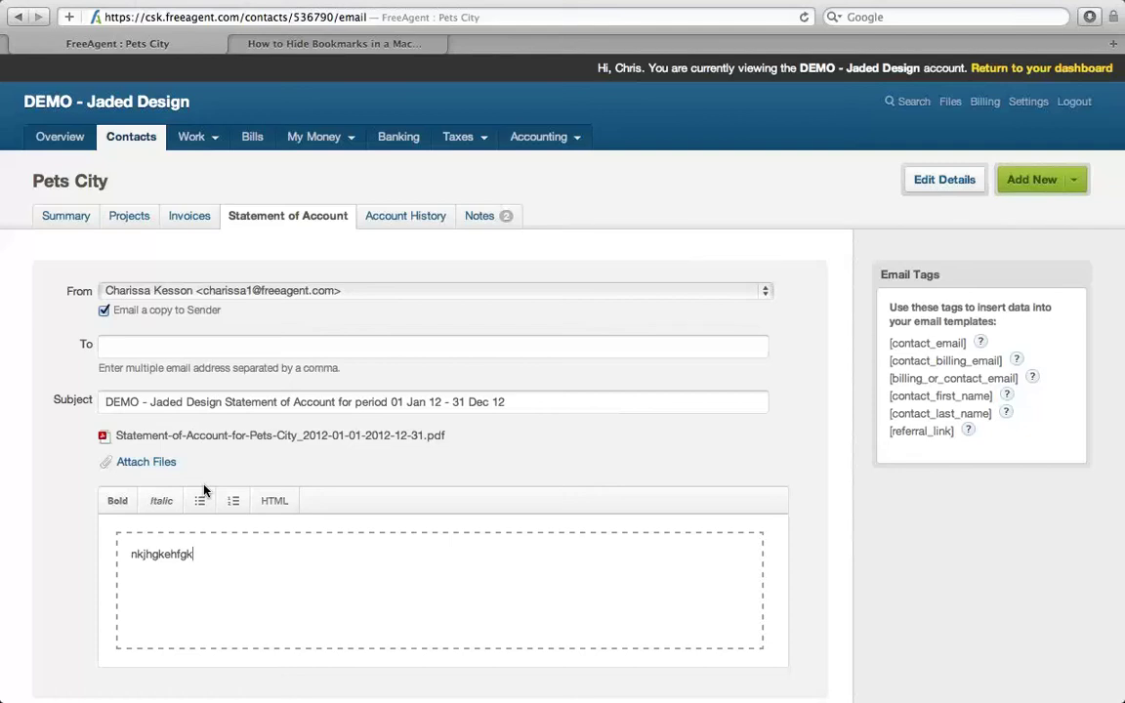
- Switch to Pets City's Notes without sending the statement email
{"action": "left_click", "coordinate": [479, 218]}
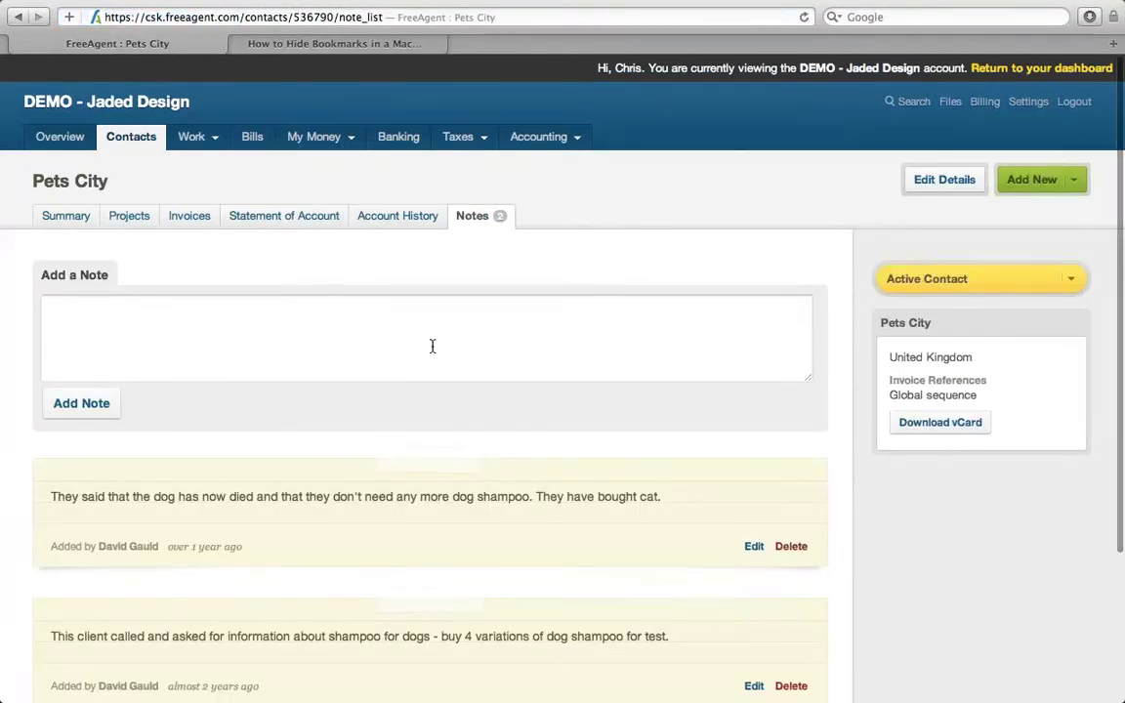
- Add the note 'Phoned the client and they advised payment would be made next week.'
{"action": "scroll", "coordinate": [433, 346], "scroll_direction": "down", "scroll_amount": 1}
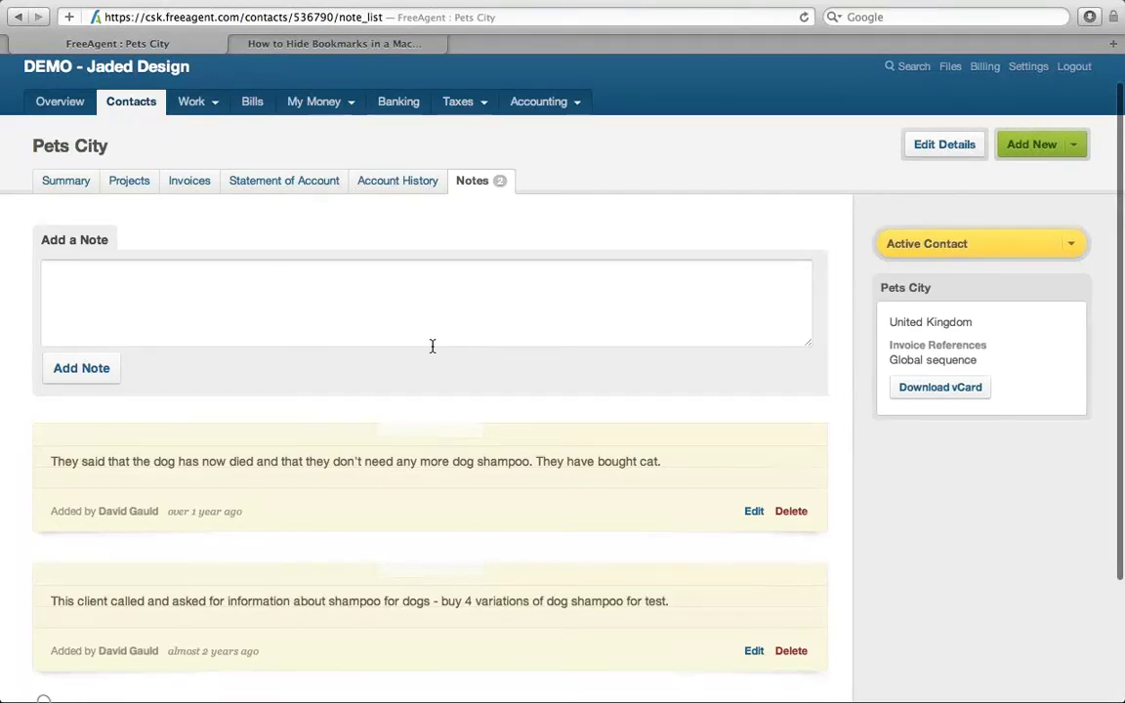
{"action": "scroll", "coordinate": [432, 346], "scroll_direction": "down", "scroll_amount": 1}
{"action": "scroll", "coordinate": [433, 346], "scroll_direction": "down", "scroll_amount": 1}
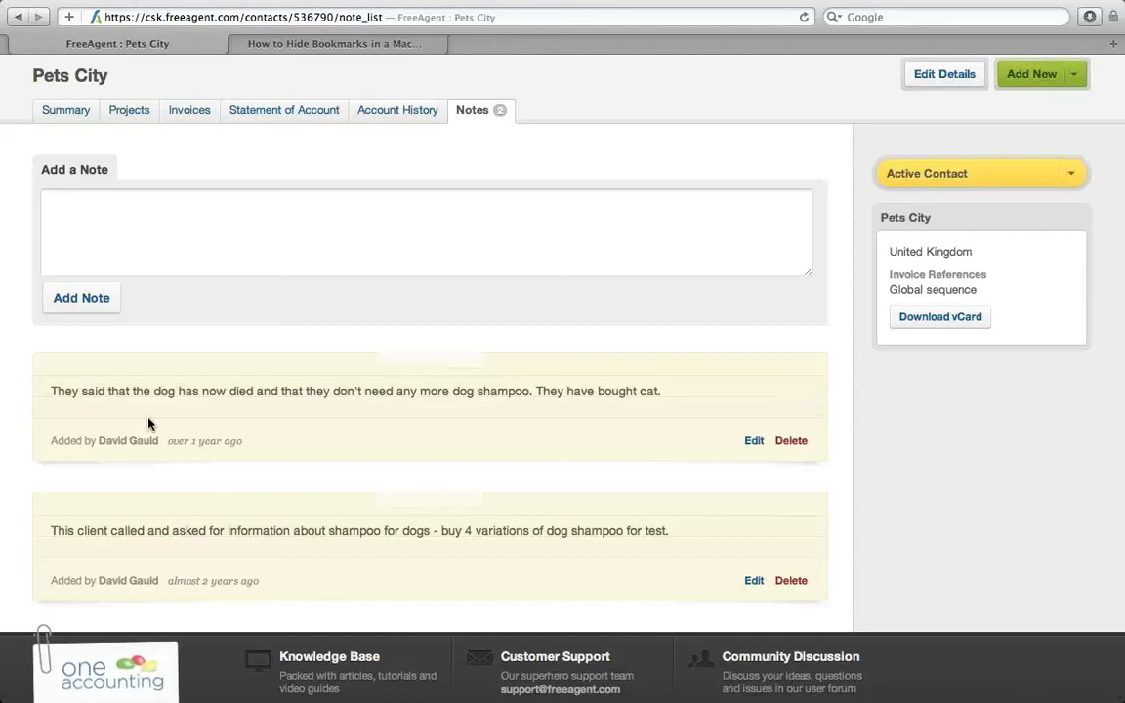
{"action": "left_click", "coordinate": [66, 205]}
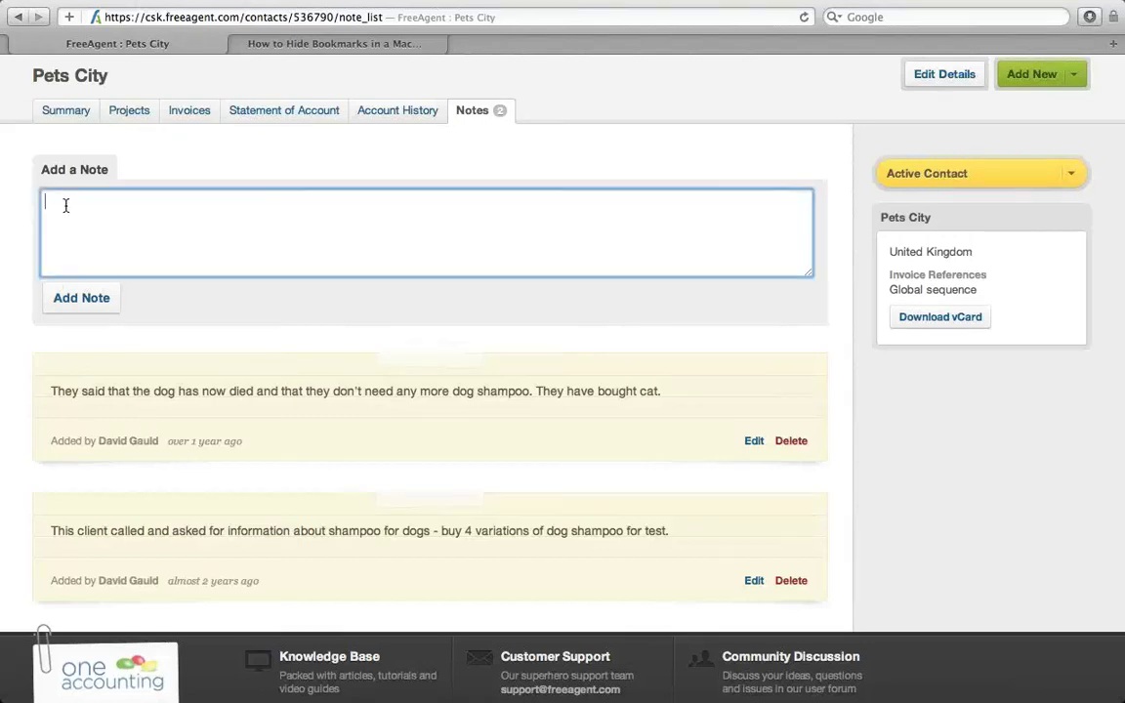
{"action": "type", "text": "Phoned the client and ht"}
{"action": "key", "text": "BackSpace"}
{"action": "key", "text": "BackSpace"}
{"action": "type", "text": "they advised "}
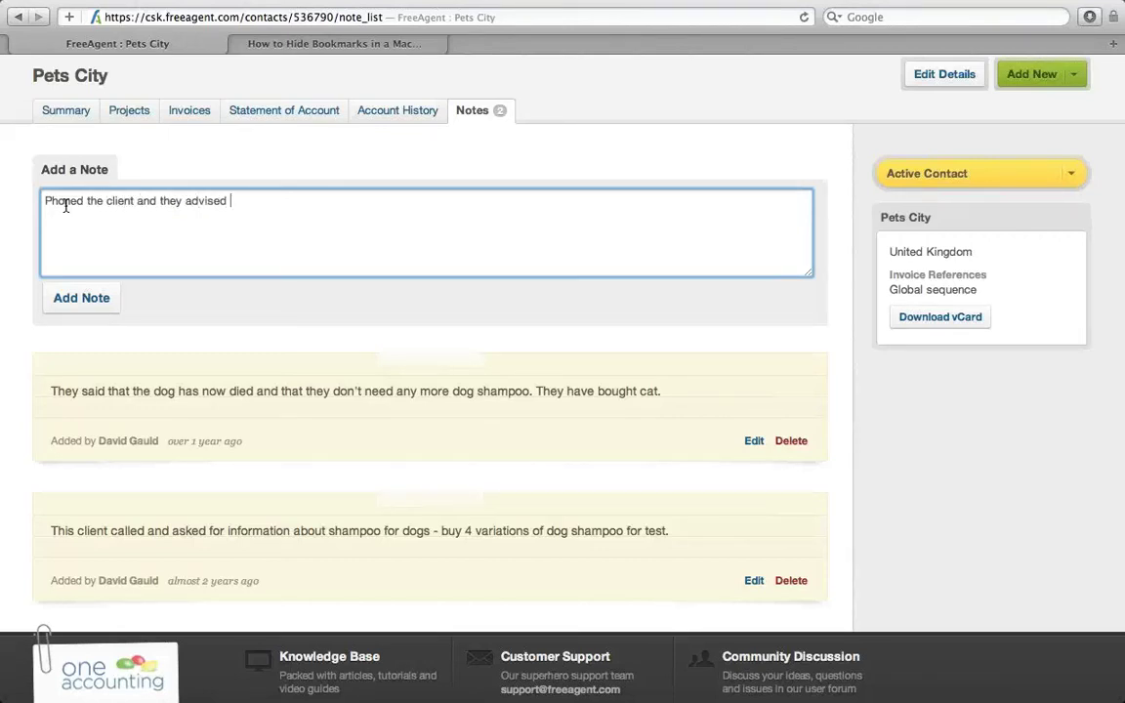
{"action": "type", "text": "pa"}
{"action": "key", "text": "BackSpace"}
{"action": "type", "text": "payment would be payment would be "}
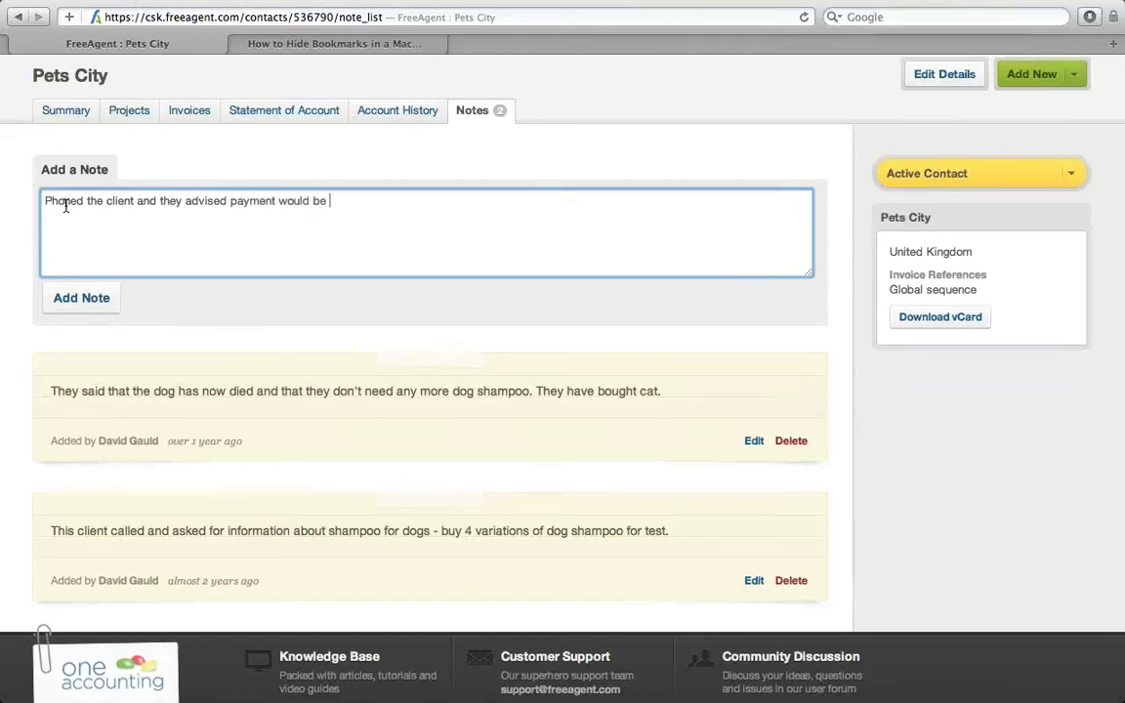
{"action": "type", "text": "made next "}
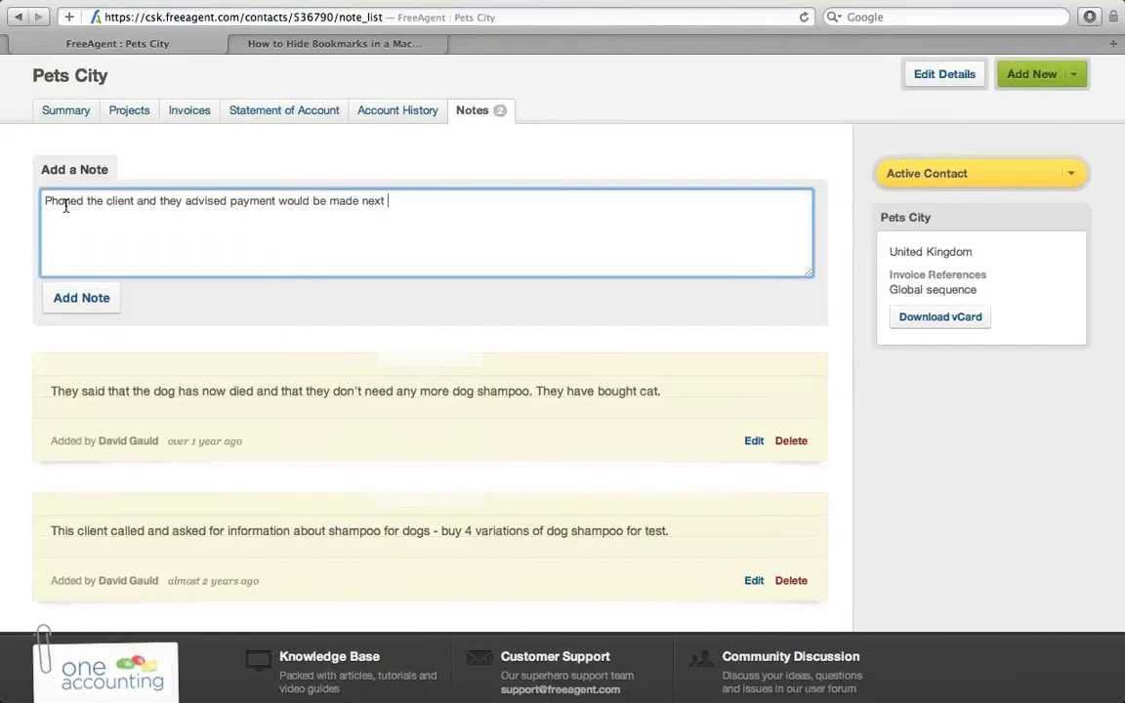
{"action": "type", "text": "week. (Chris)"}
{"action": "left_click", "coordinate": [84, 303]}
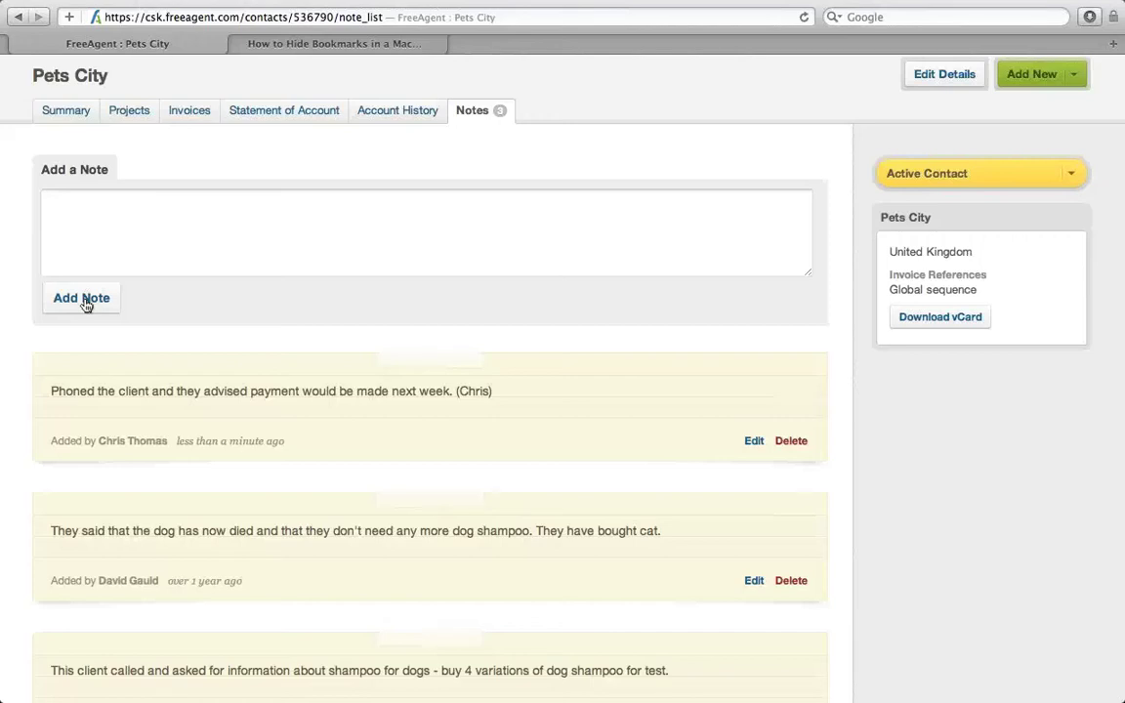
{"action": "scroll", "coordinate": [86, 306], "scroll_direction": "up", "scroll_amount": 1}
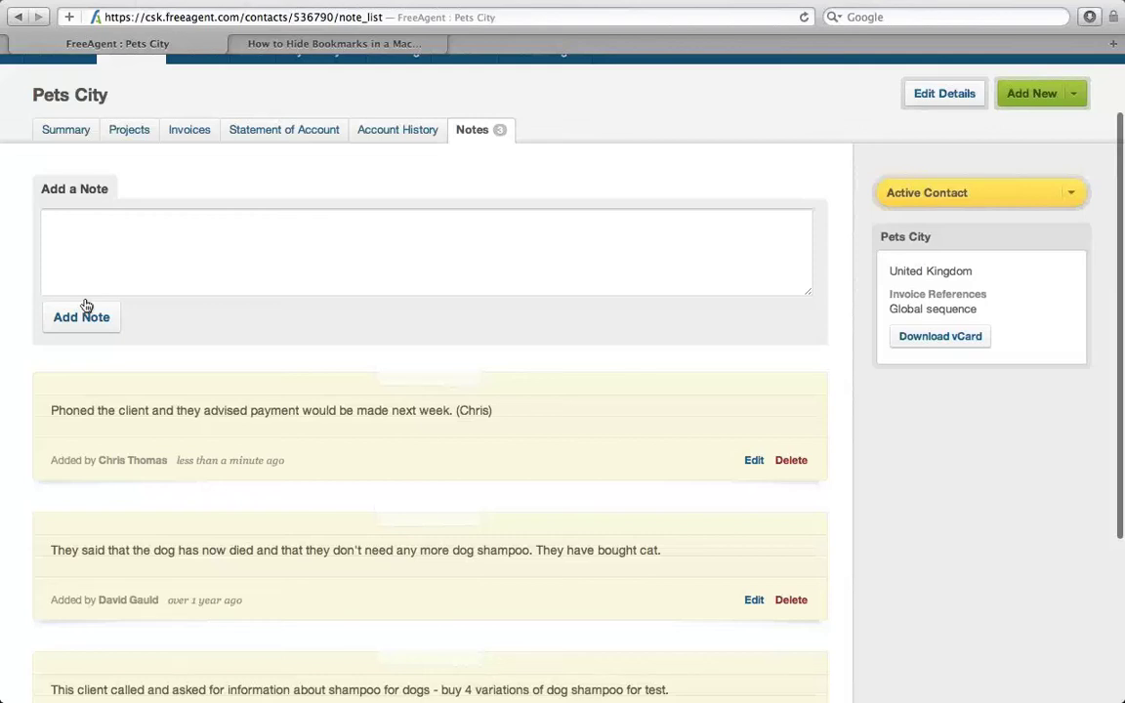
{"action": "scroll", "coordinate": [86, 305], "scroll_direction": "up", "scroll_amount": 3}
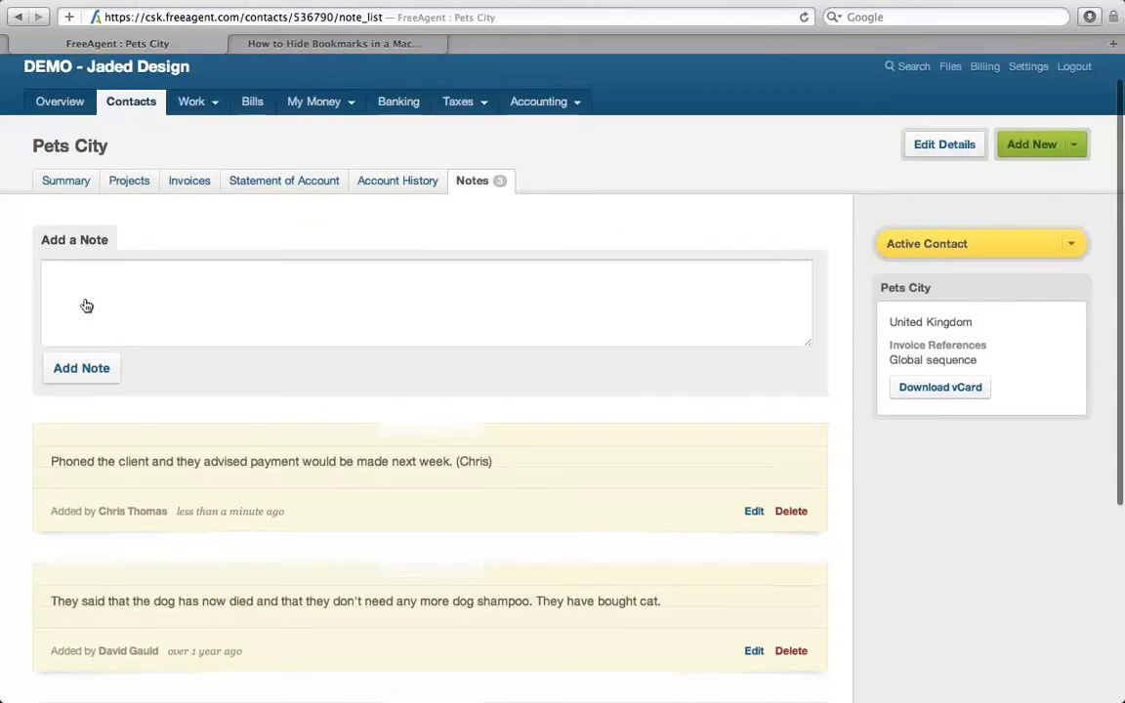
- Return to the Overview dashboard showing £63,365.75 in outstanding invoices
{"action": "scroll", "coordinate": [191, 205], "scroll_direction": "up", "scroll_amount": 2}
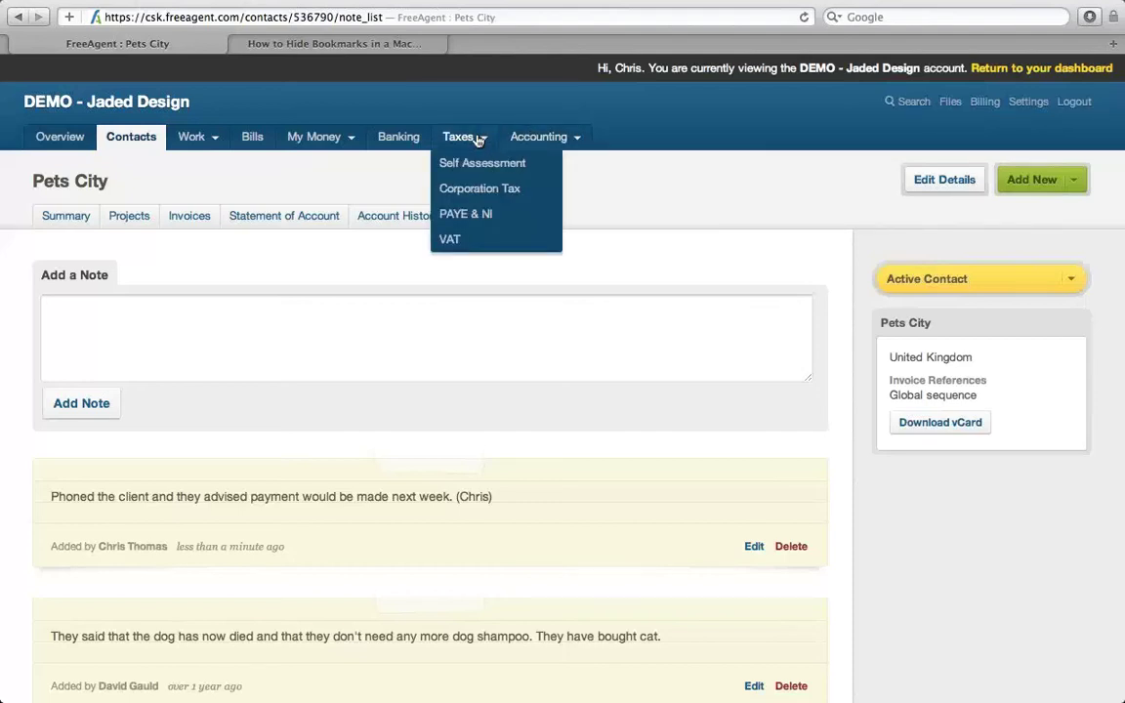
{"action": "left_click", "coordinate": [64, 137]}
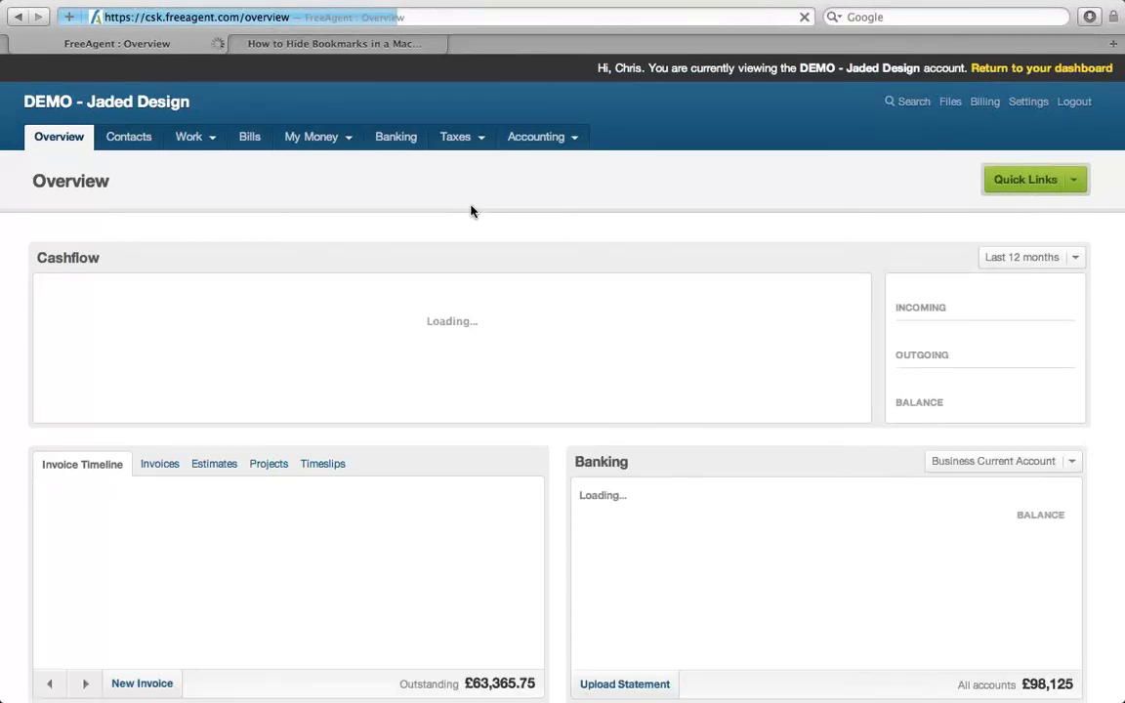
- Show the Overview's Tax Timeline of upcoming VAT, corporation and income tax deadlines
{"action": "scroll", "coordinate": [471, 211], "scroll_direction": "down", "scroll_amount": 1}
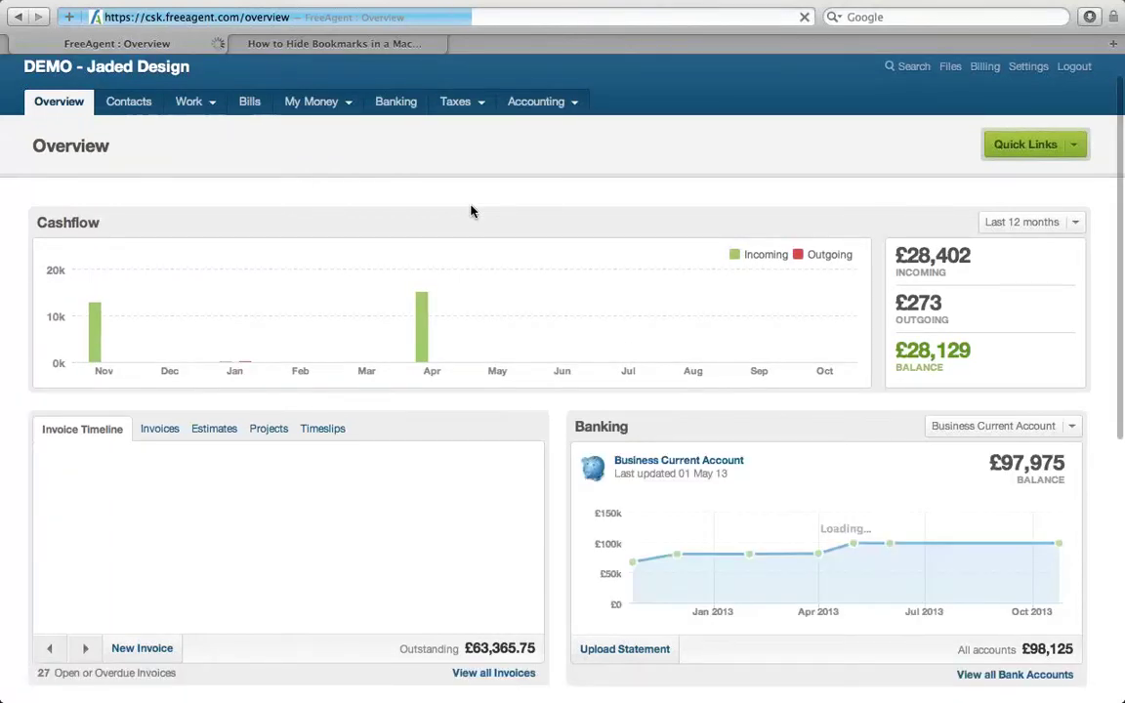
{"action": "scroll", "coordinate": [471, 211], "scroll_direction": "down", "scroll_amount": 8}
{"action": "left_click", "coordinate": [716, 321]}
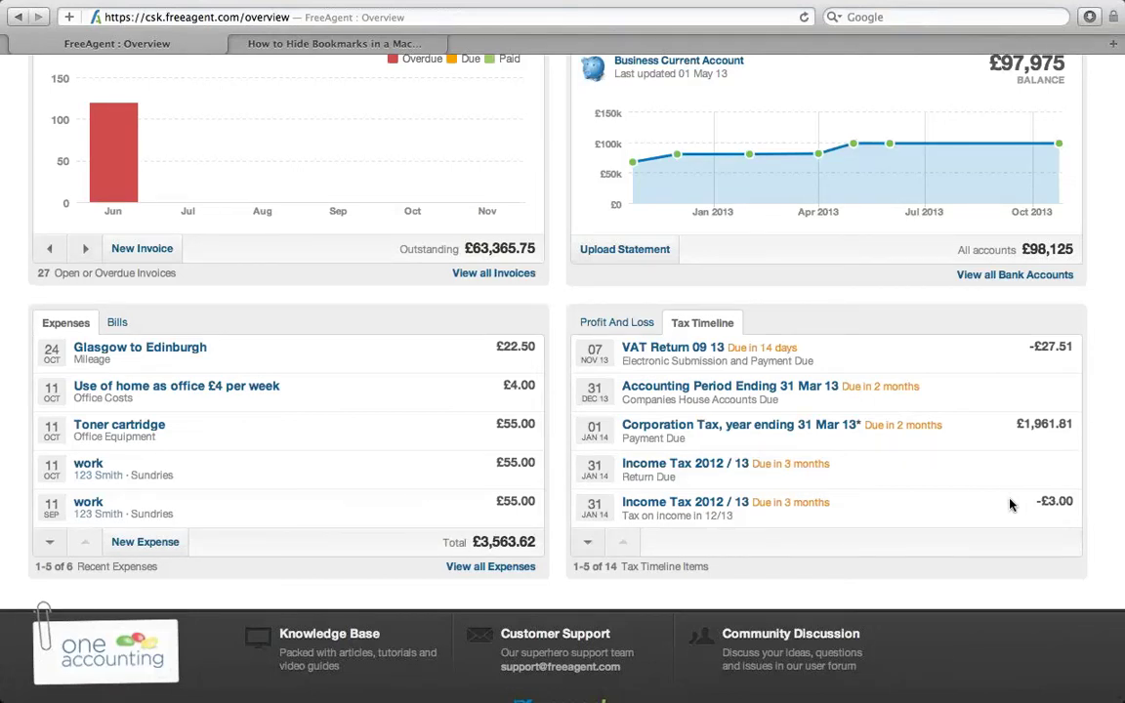
- Page forward and back through the Tax Timeline deadlines, then return to the page top
{"action": "left_click", "coordinate": [588, 544]}
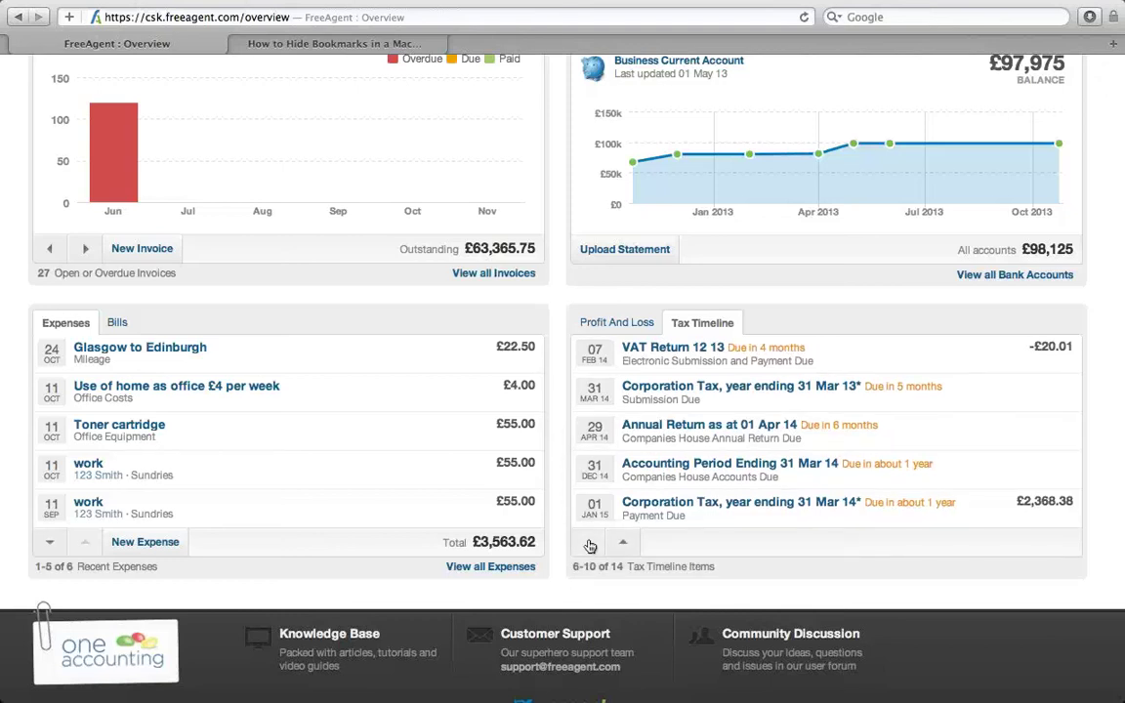
{"action": "left_click", "coordinate": [590, 546]}
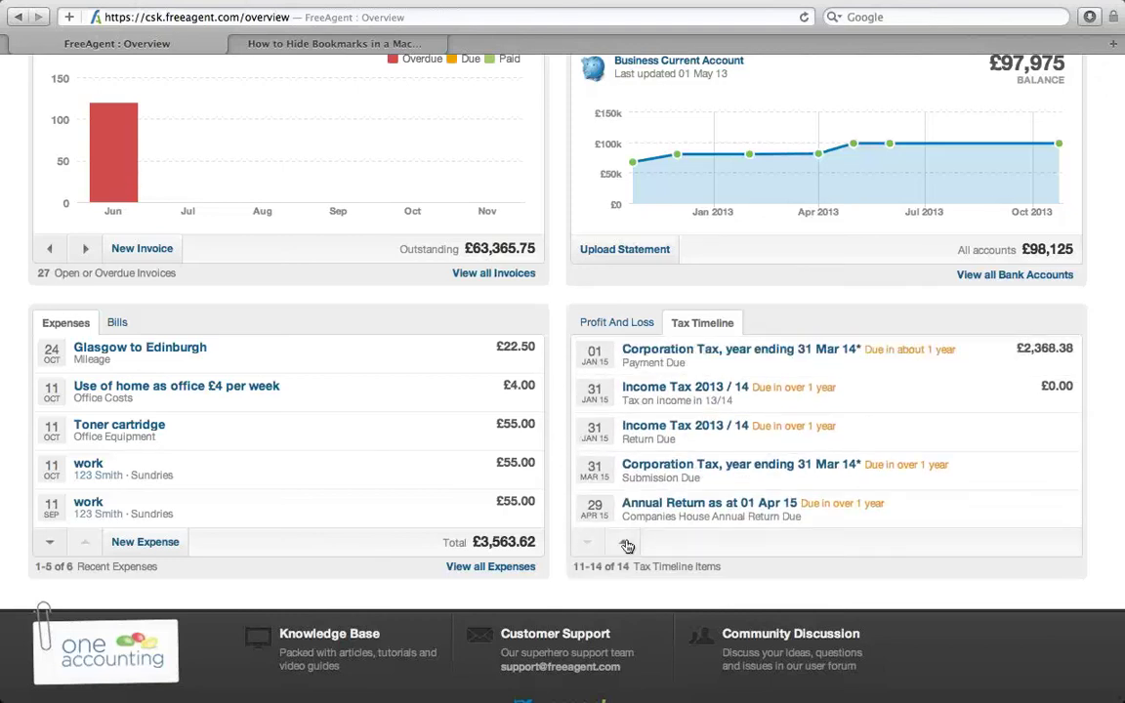
{"action": "left_click", "coordinate": [625, 545]}
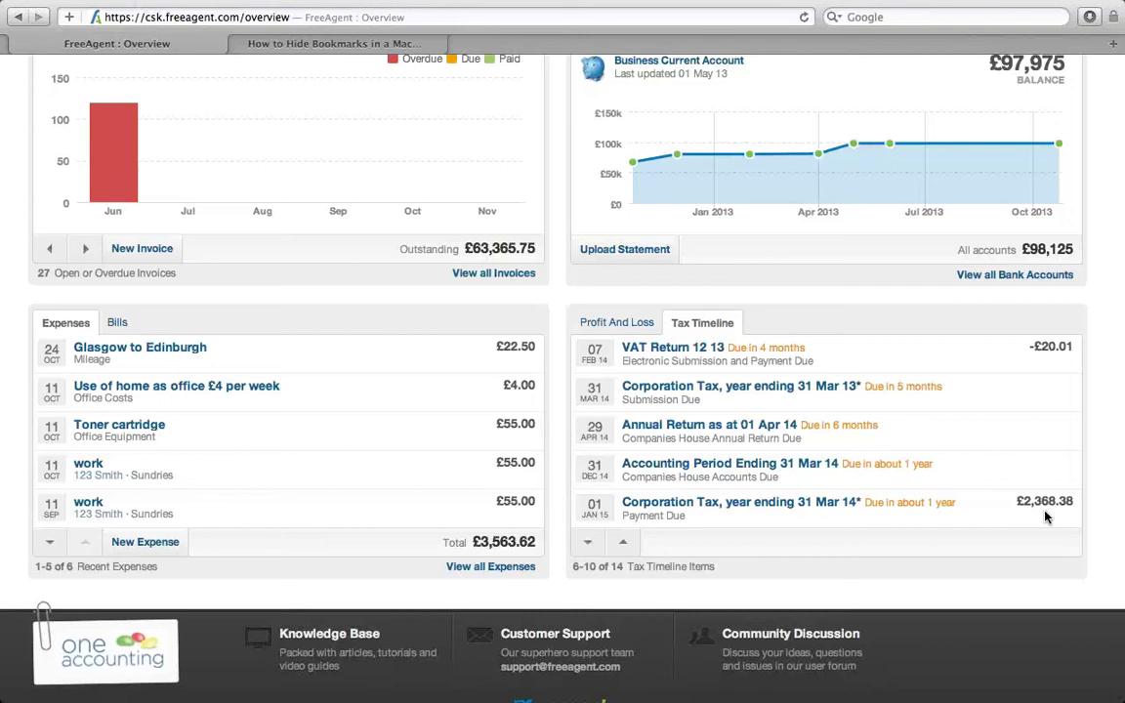
{"action": "left_click", "coordinate": [630, 550]}
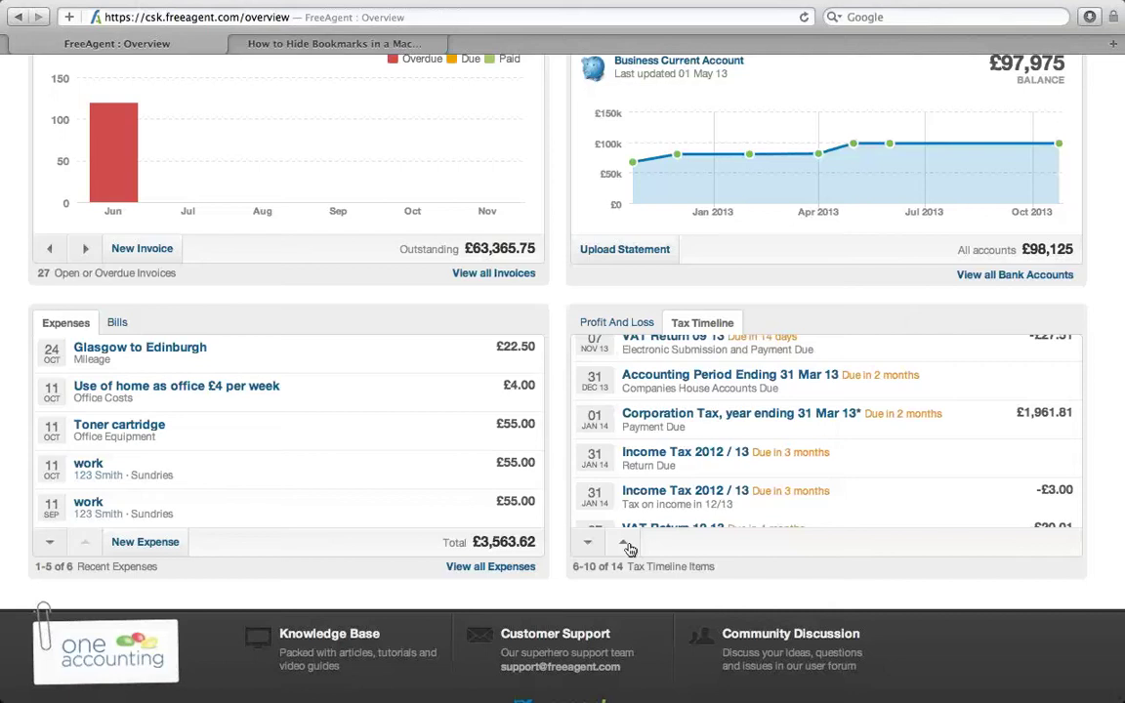
{"action": "left_click", "coordinate": [628, 545]}
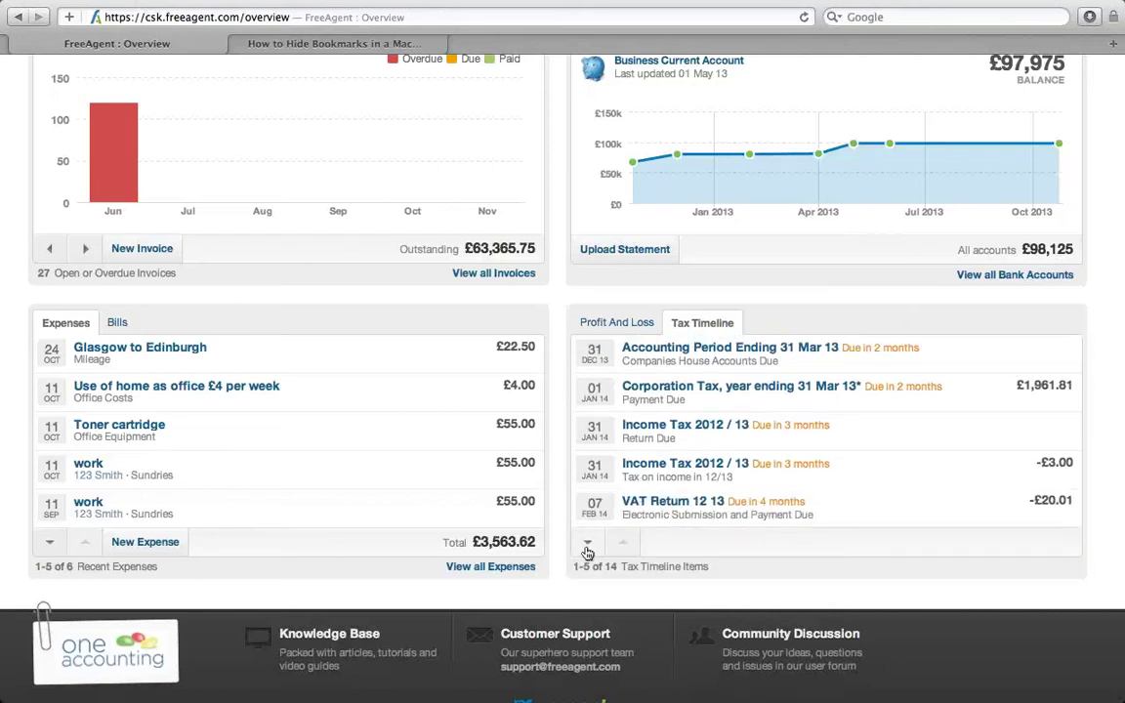
{"action": "left_click", "coordinate": [587, 550]}
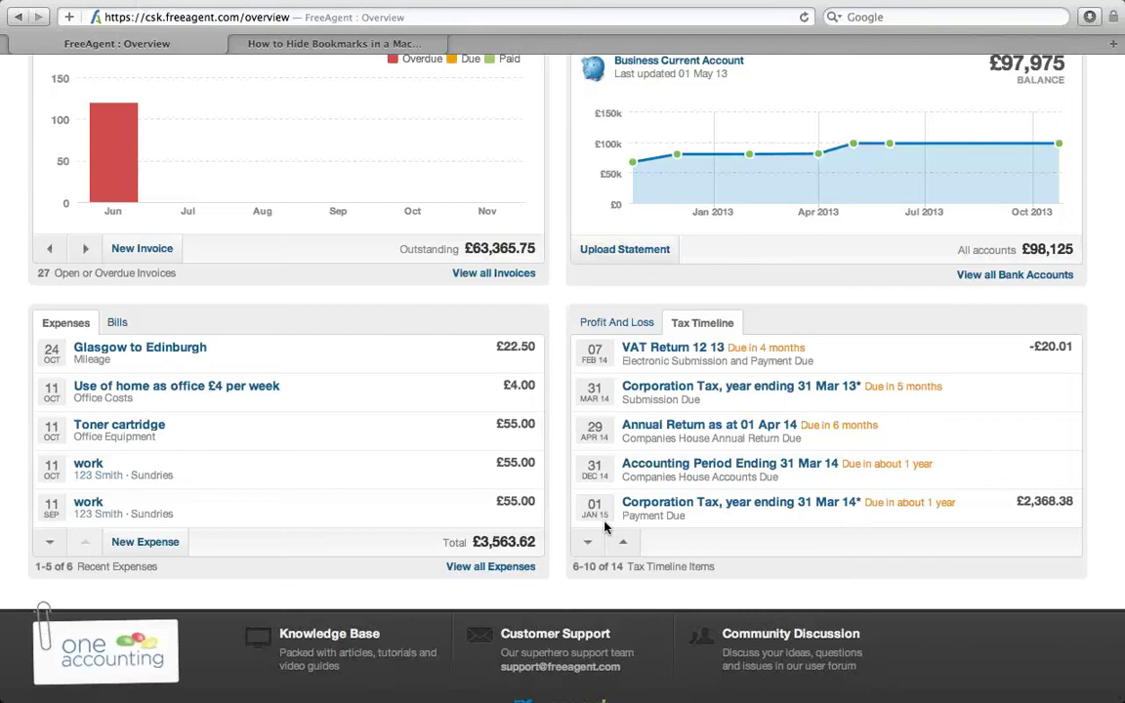
{"action": "scroll", "coordinate": [605, 528], "scroll_direction": "down", "scroll_amount": 1}
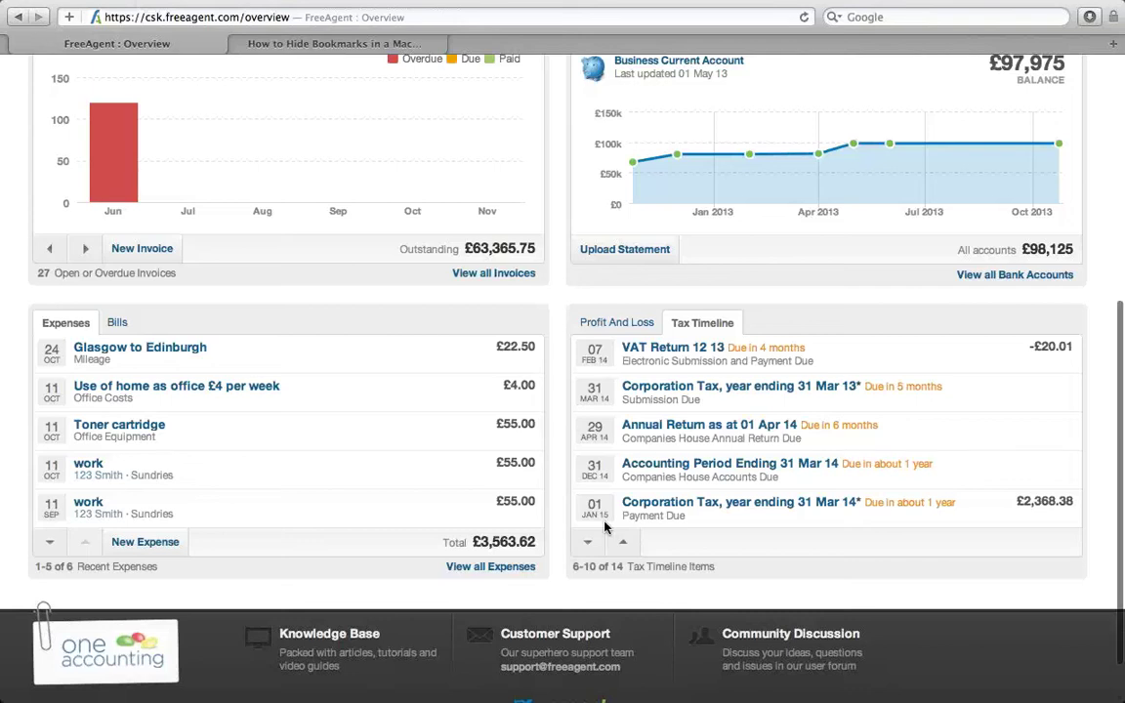
{"action": "scroll", "coordinate": [605, 528], "scroll_direction": "up", "scroll_amount": 1}
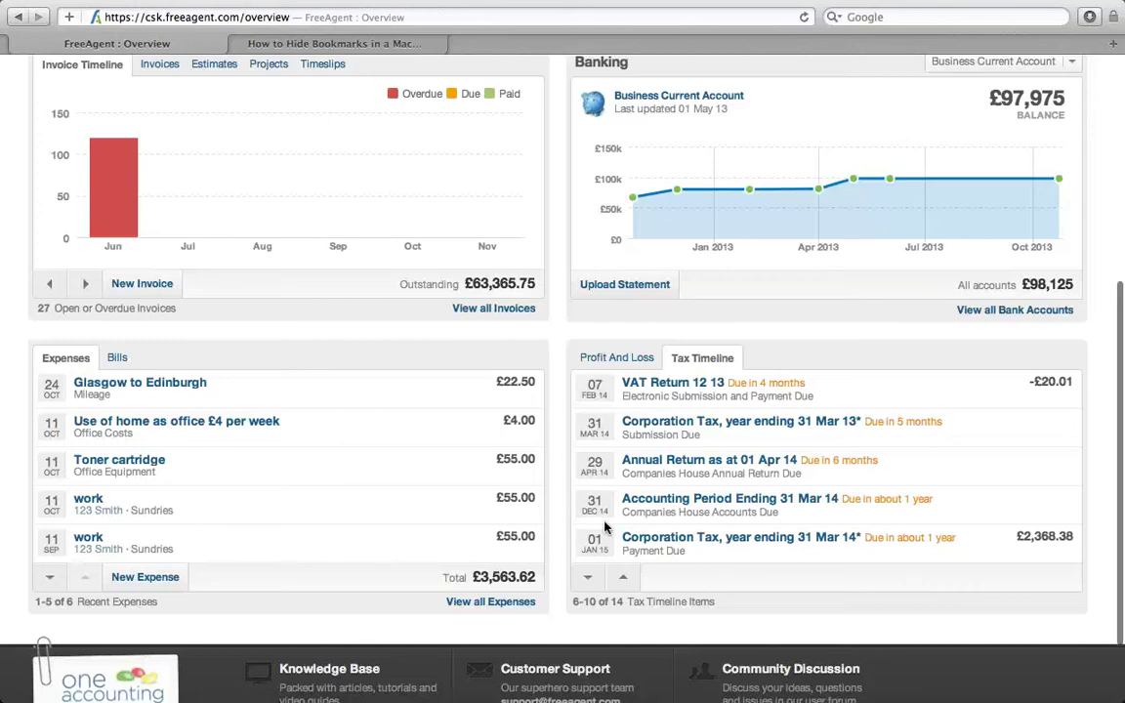
{"action": "scroll", "coordinate": [604, 527], "scroll_direction": "up", "scroll_amount": 1}
{"action": "scroll", "coordinate": [604, 528], "scroll_direction": "up", "scroll_amount": 3}
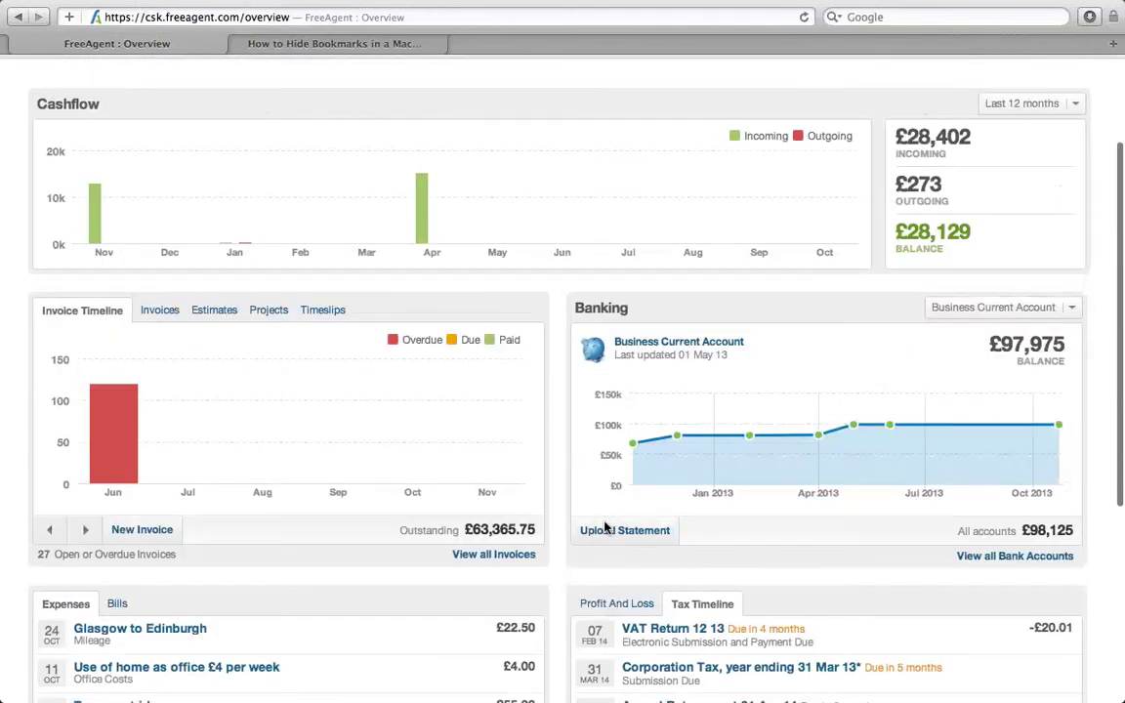
{"action": "scroll", "coordinate": [604, 527], "scroll_direction": "up", "scroll_amount": 3}
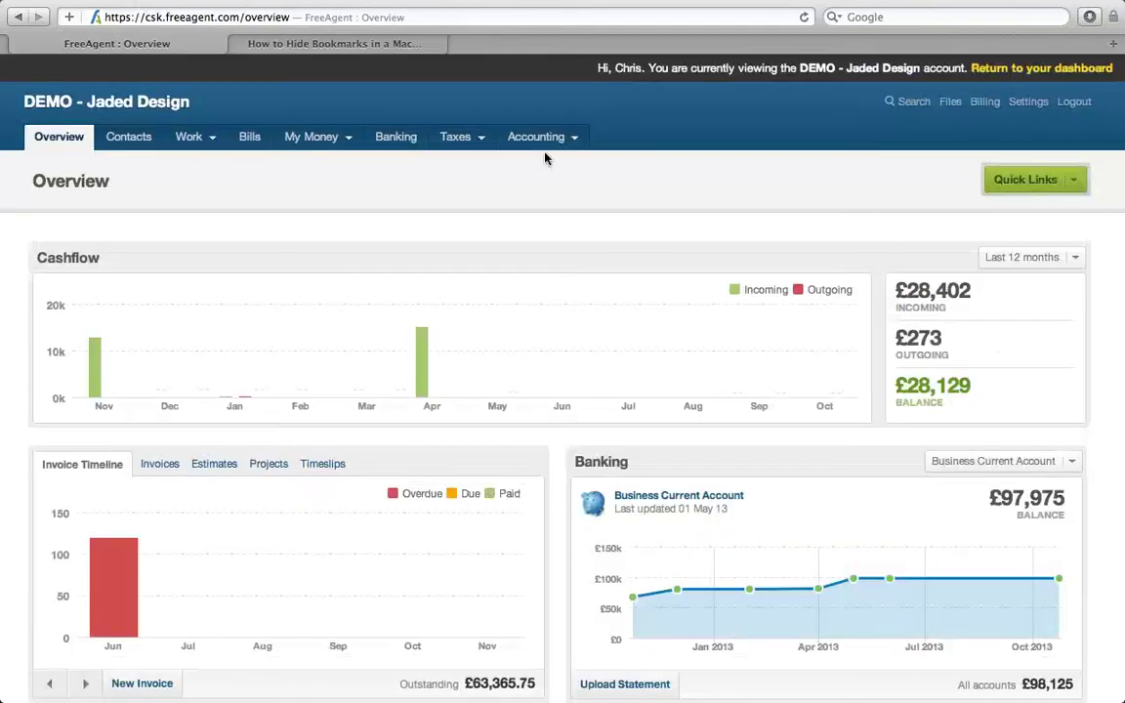
- Go to Accounting > Reports and open the Profit & Loss report
{"action": "left_click", "coordinate": [535, 137]}
{"action": "left_click", "coordinate": [524, 166]}
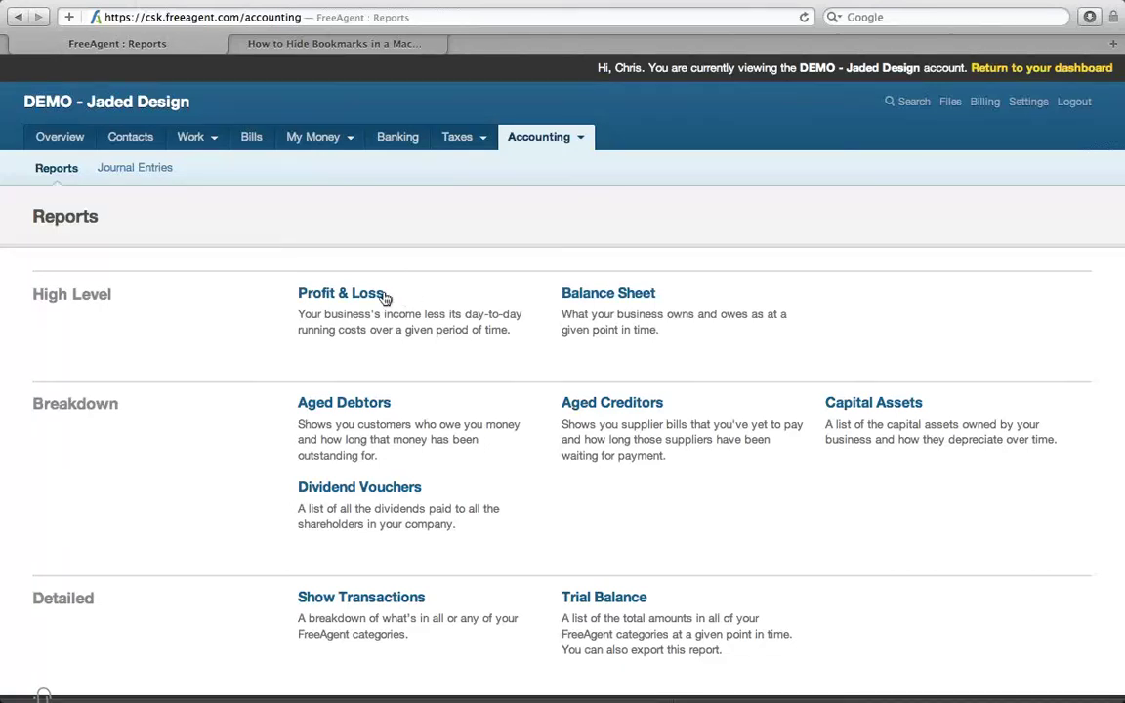
{"action": "left_click", "coordinate": [353, 295]}
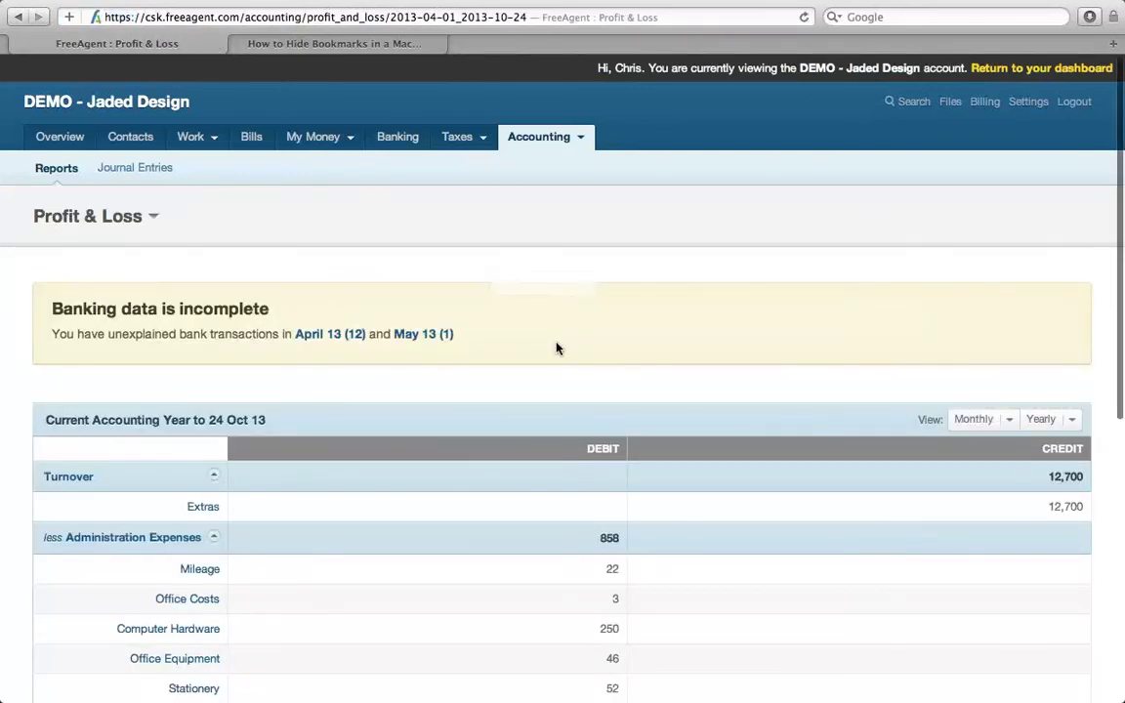
- Check the 12 unexplained April 13 bank transactions, then return to Profit & Loss
{"action": "scroll", "coordinate": [557, 348], "scroll_direction": "down", "scroll_amount": 1}
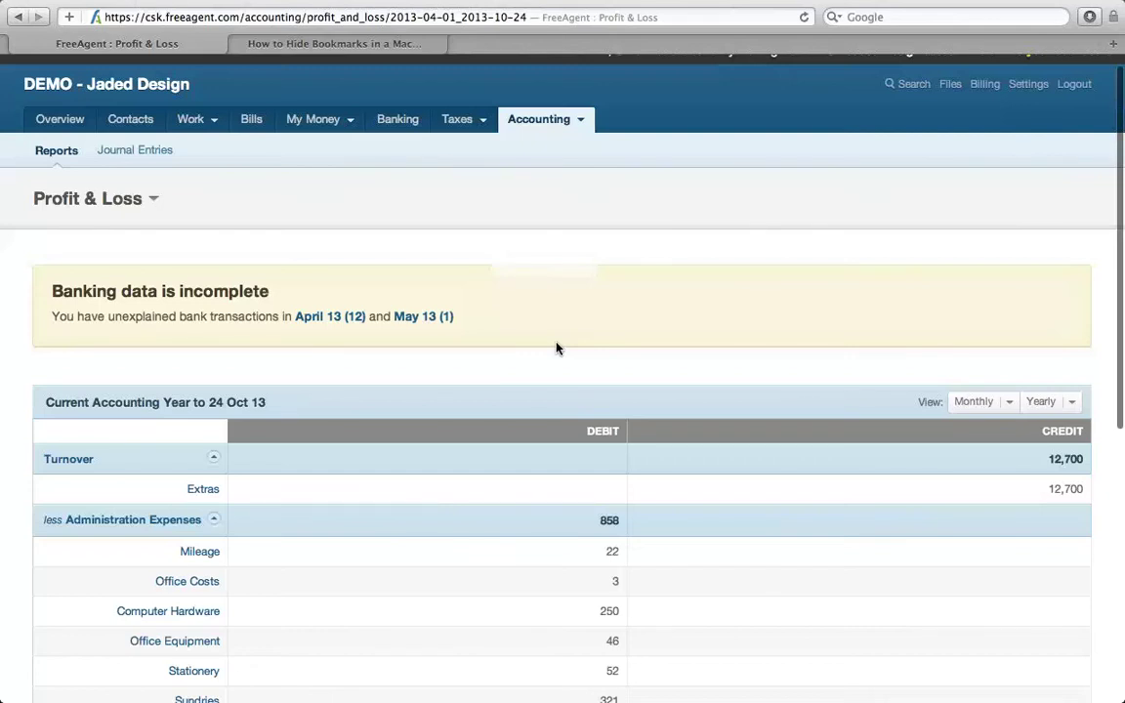
{"action": "scroll", "coordinate": [556, 349], "scroll_direction": "down", "scroll_amount": 1}
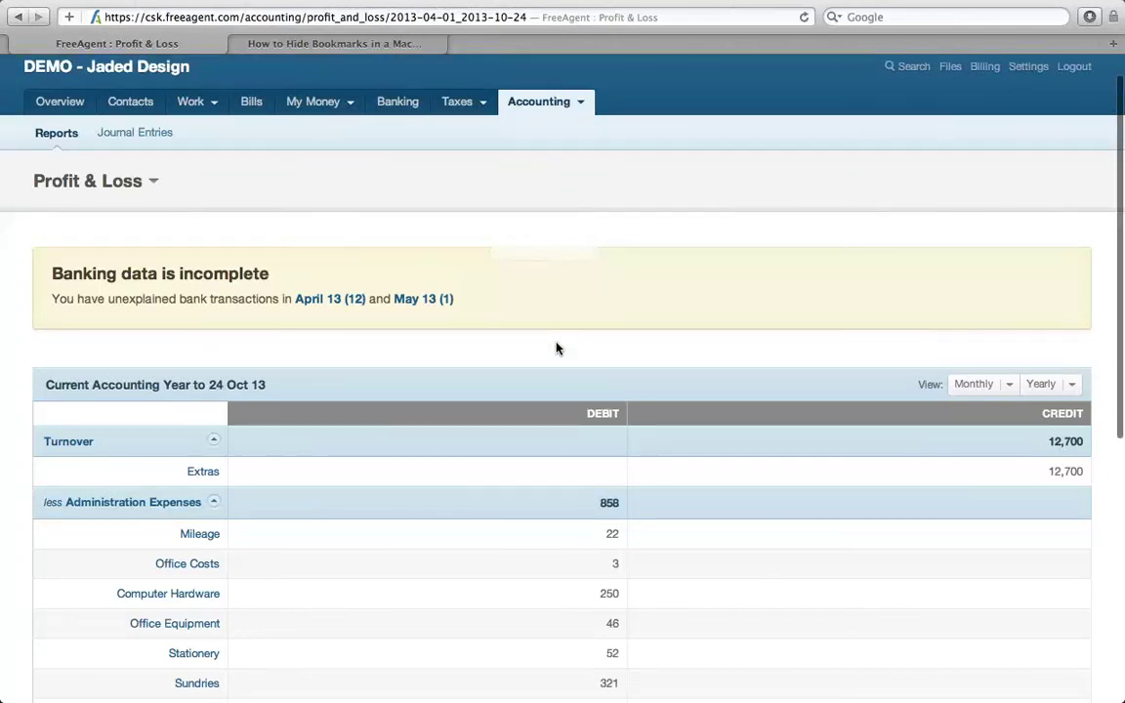
{"action": "scroll", "coordinate": [556, 349], "scroll_direction": "down", "scroll_amount": 2}
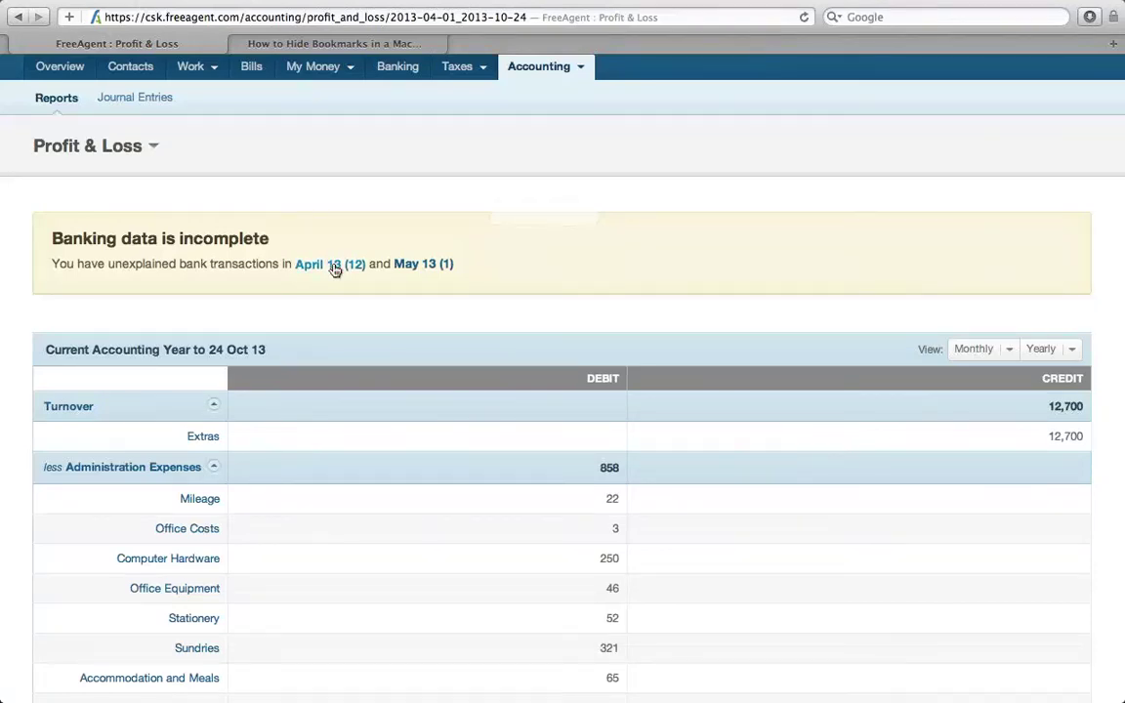
{"action": "left_click", "coordinate": [333, 265]}
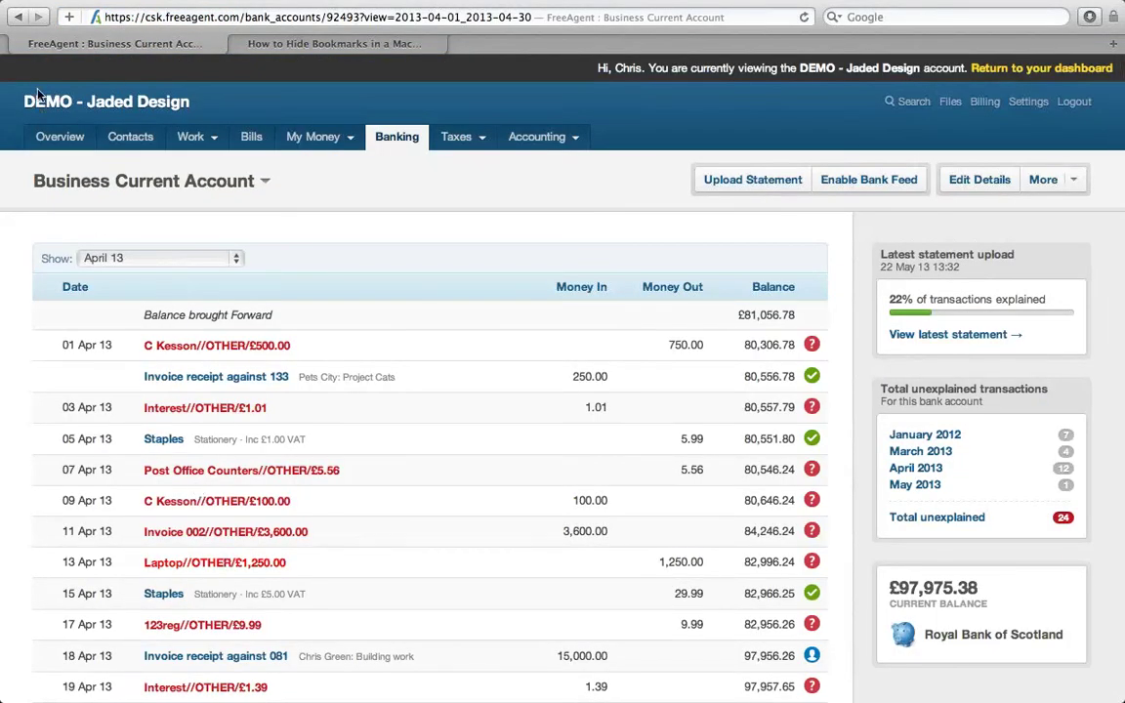
{"action": "left_click", "coordinate": [18, 17]}
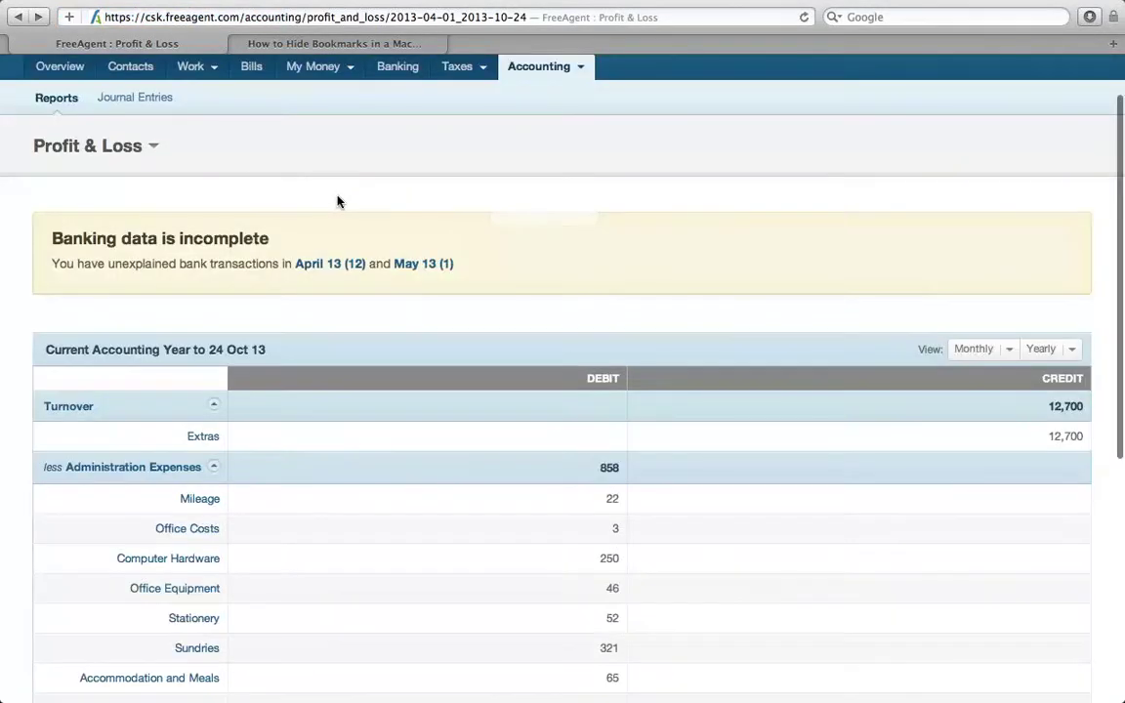
{"action": "left_click", "coordinate": [1072, 353]}
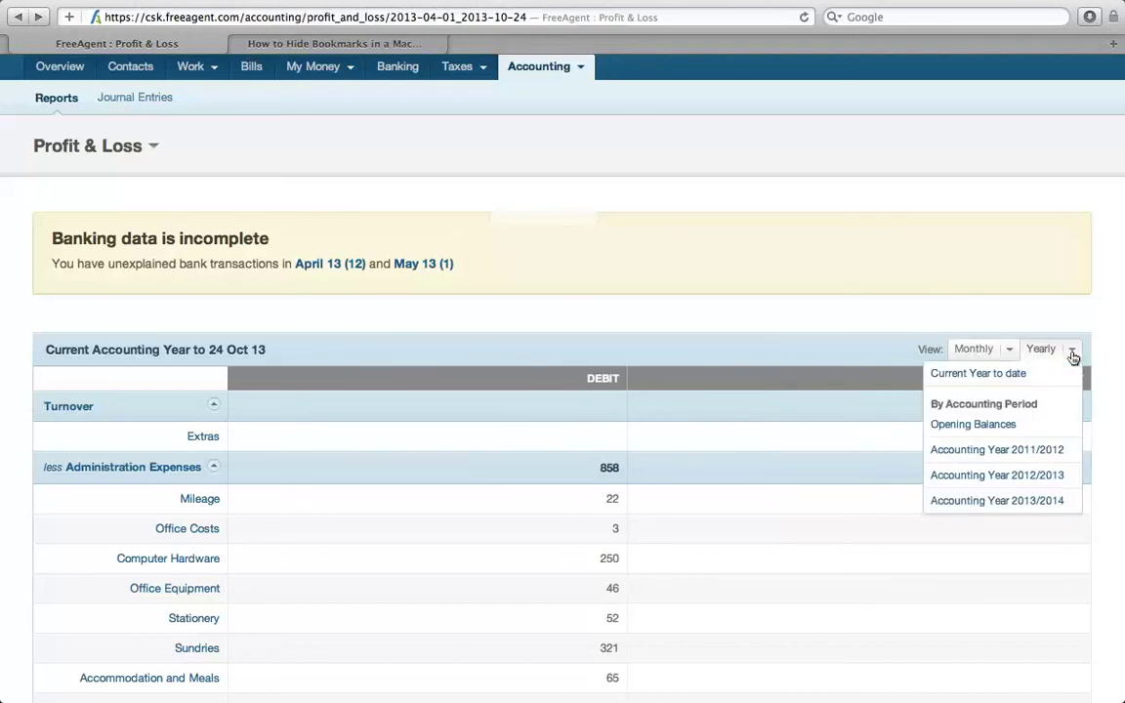
- Switch Profit & Loss to Accounting Year 2012/2013 and scroll through to the retained profit totals
{"action": "left_click", "coordinate": [1041, 486]}
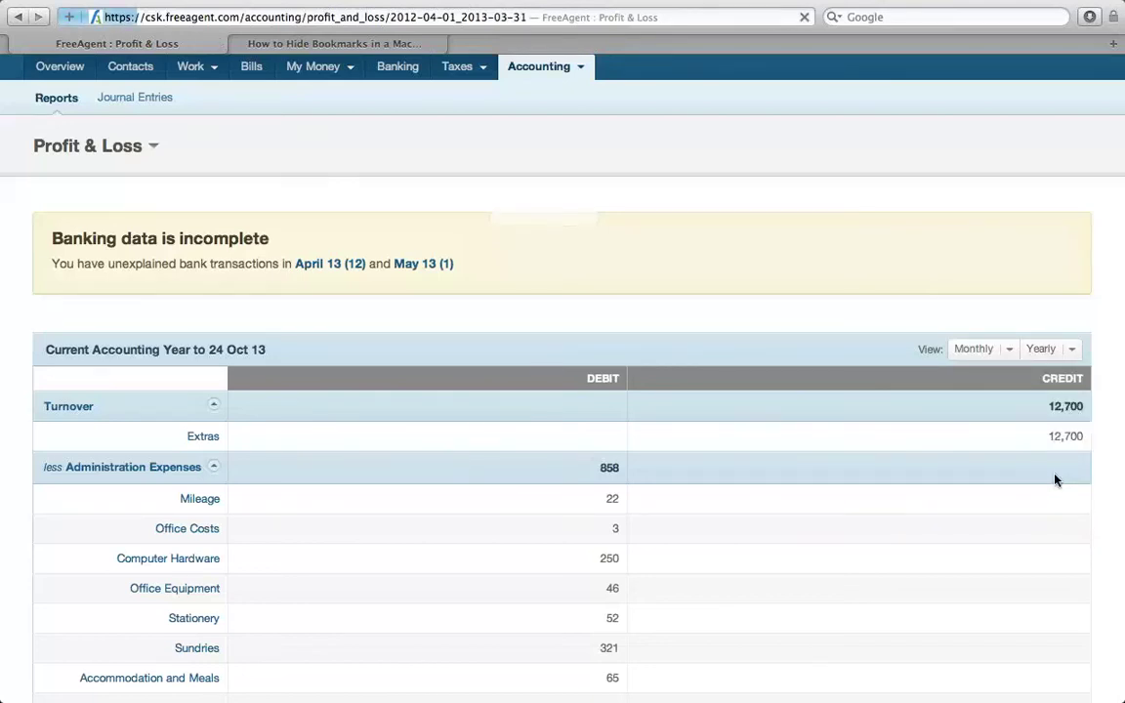
{"action": "scroll", "coordinate": [1055, 478], "scroll_direction": "down", "scroll_amount": 1}
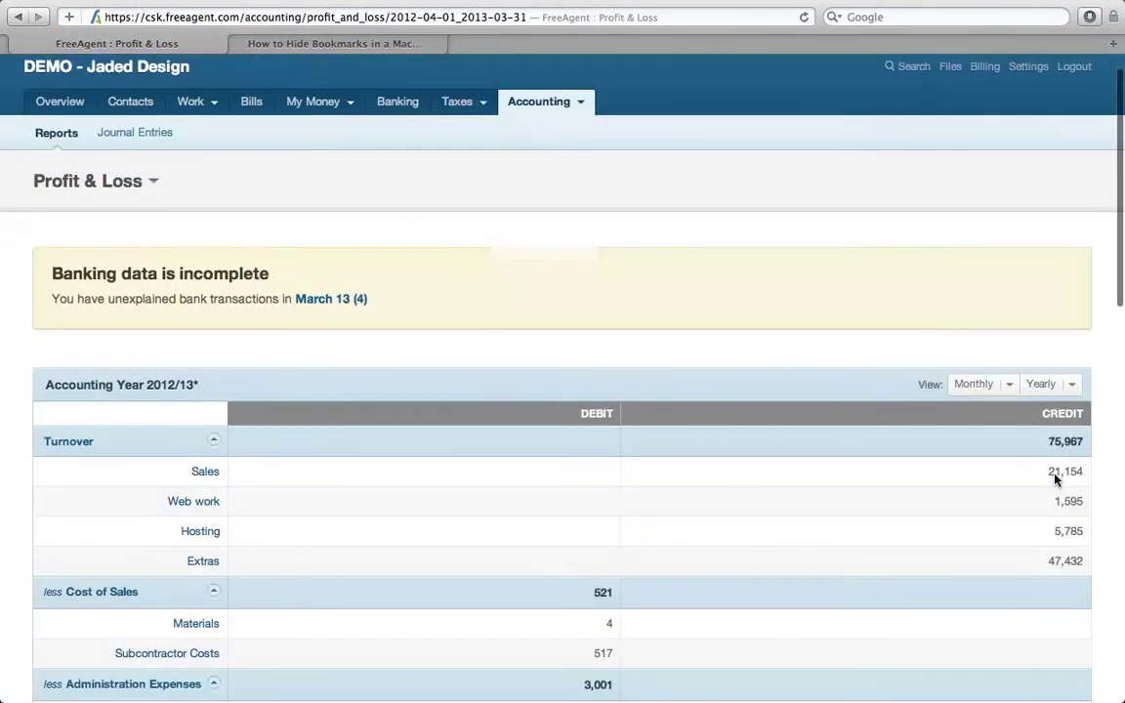
{"action": "scroll", "coordinate": [1055, 479], "scroll_direction": "down", "scroll_amount": 1}
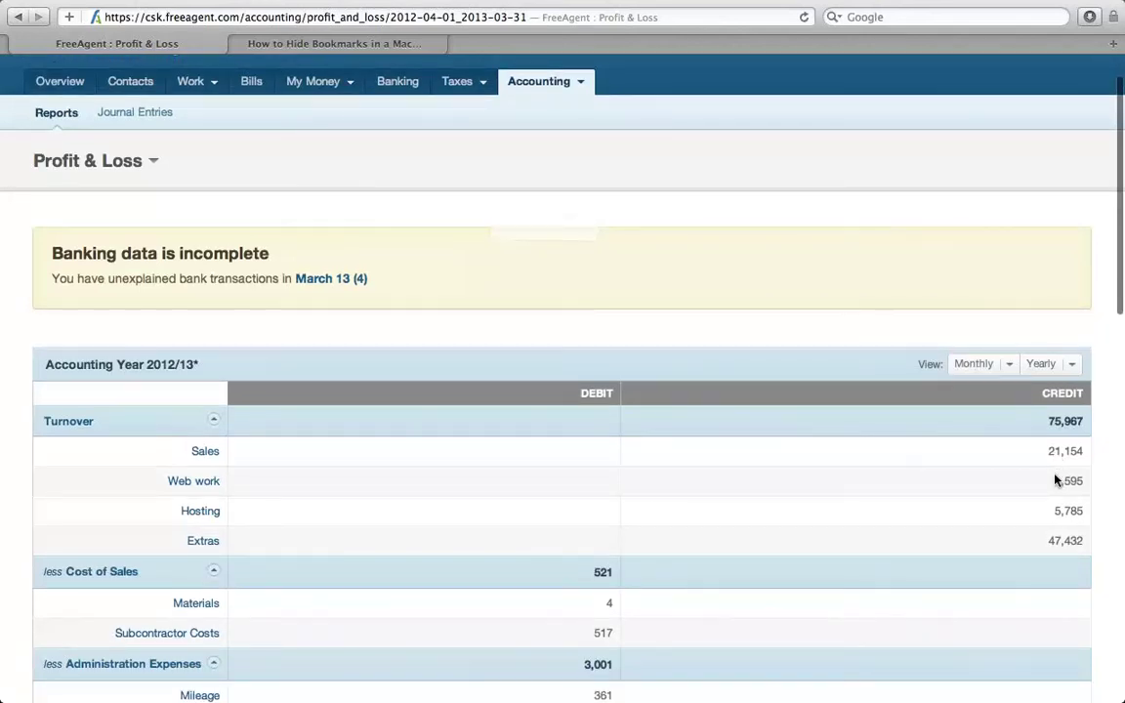
{"action": "scroll", "coordinate": [1054, 478], "scroll_direction": "down", "scroll_amount": 2}
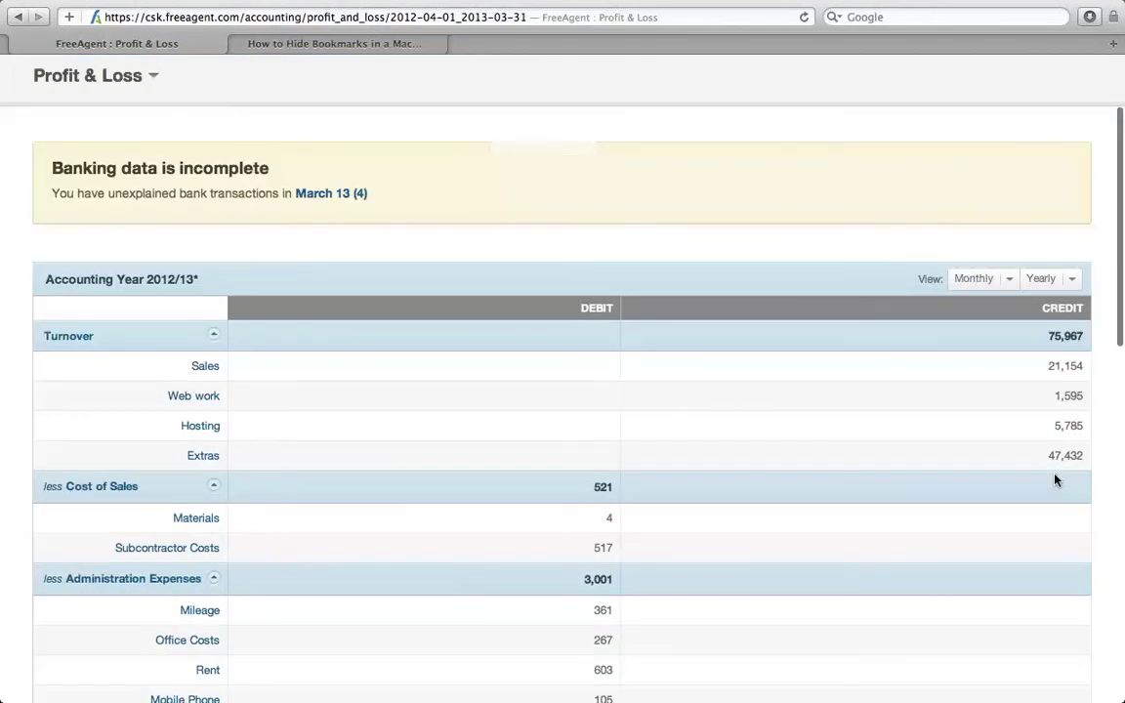
{"action": "scroll", "coordinate": [1055, 480], "scroll_direction": "down", "scroll_amount": 1}
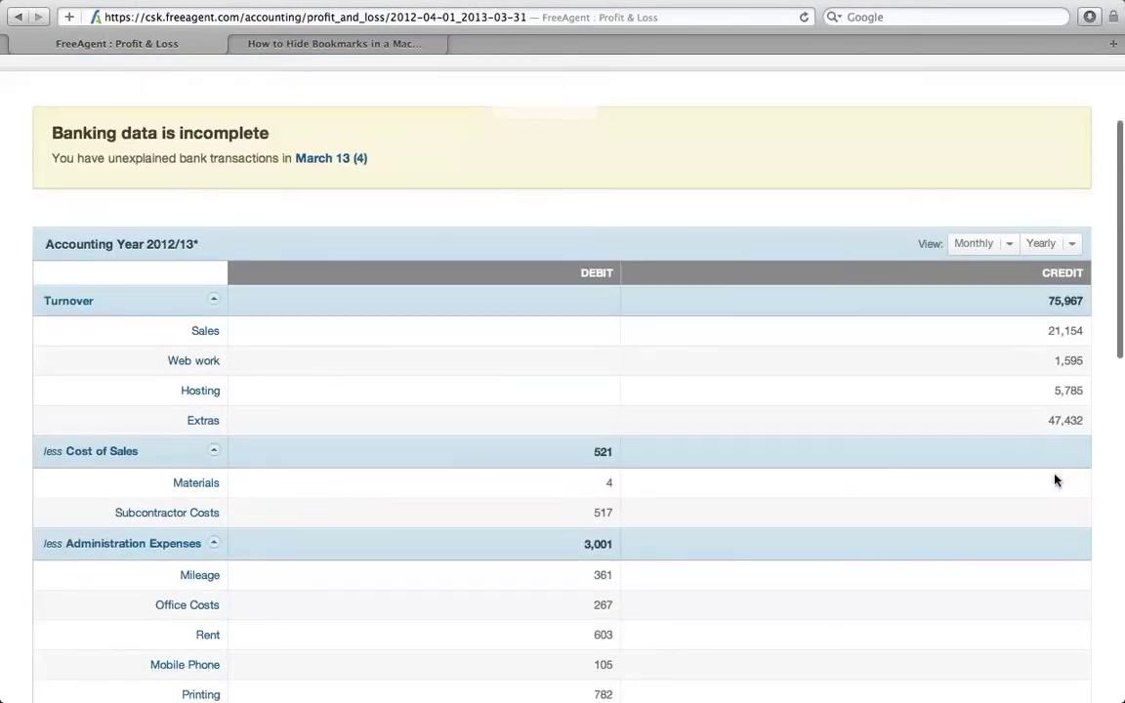
{"action": "scroll", "coordinate": [1055, 480], "scroll_direction": "down", "scroll_amount": 3}
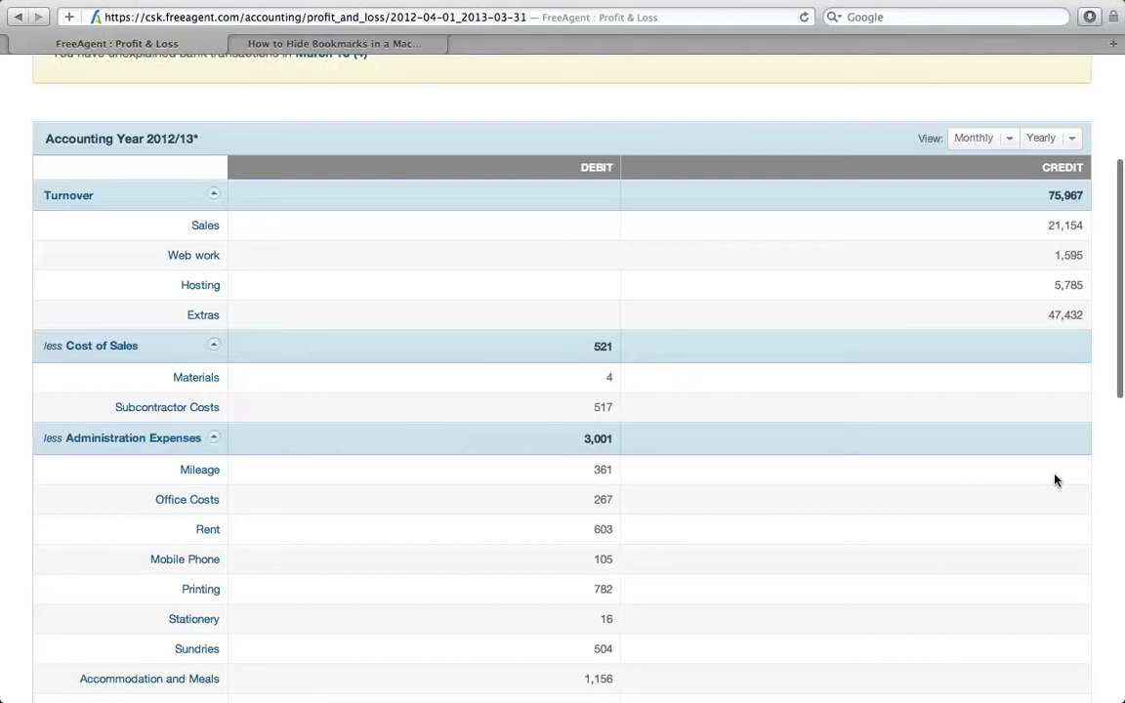
{"action": "scroll", "coordinate": [1055, 480], "scroll_direction": "down", "scroll_amount": 10}
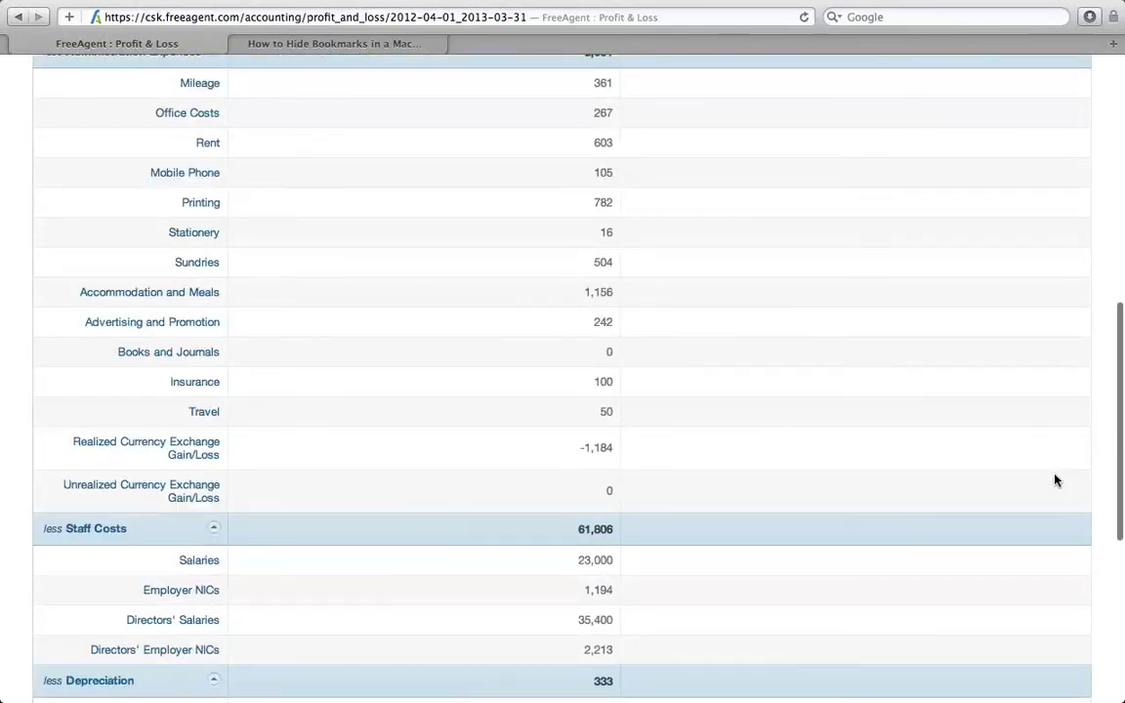
{"action": "scroll", "coordinate": [1055, 478], "scroll_direction": "down", "scroll_amount": 6}
{"action": "scroll", "coordinate": [1055, 478], "scroll_direction": "down", "scroll_amount": 3}
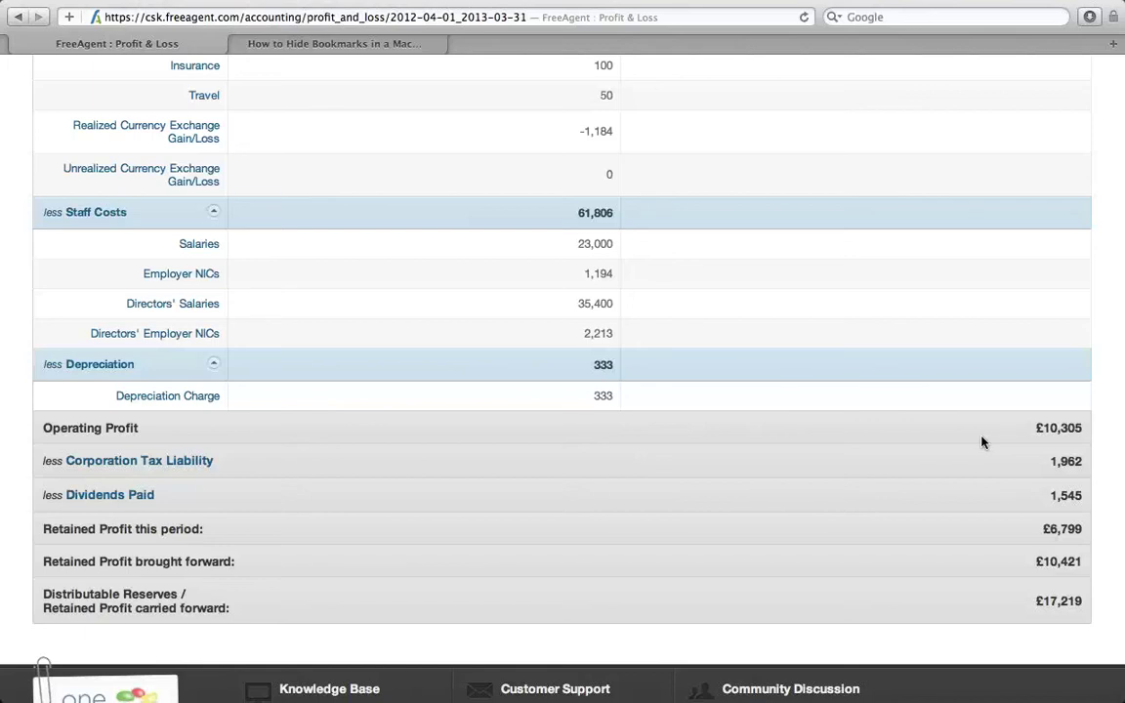
{"action": "scroll", "coordinate": [982, 442], "scroll_direction": "up", "scroll_amount": 2}
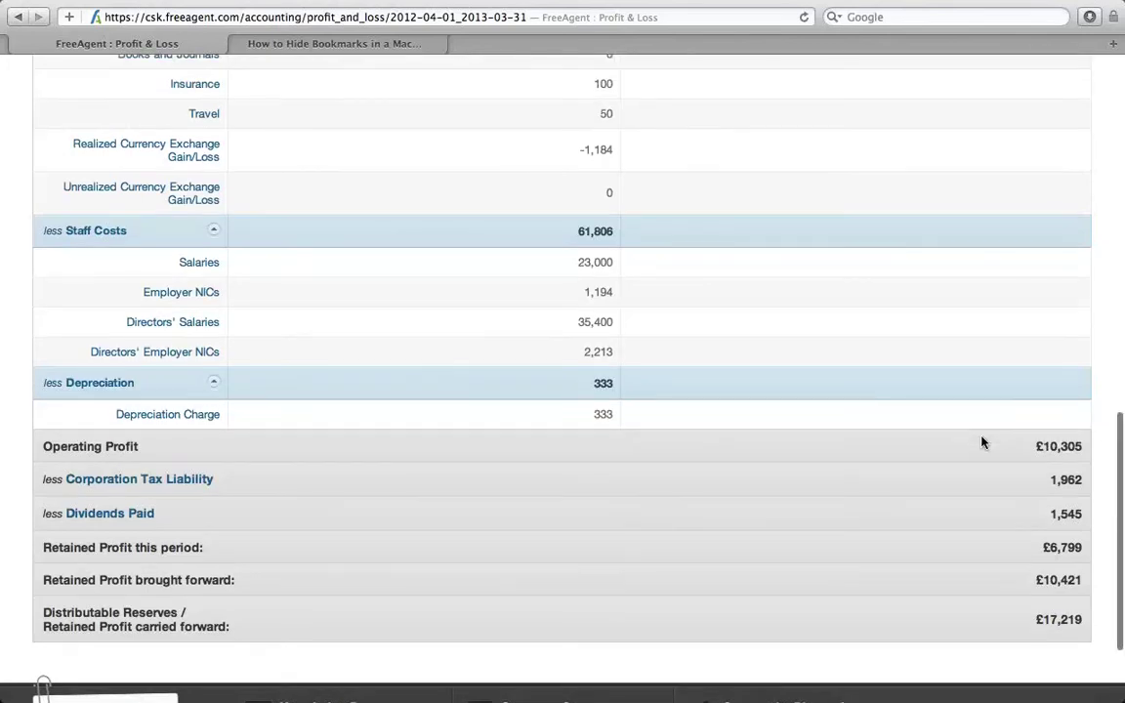
{"action": "scroll", "coordinate": [982, 442], "scroll_direction": "up", "scroll_amount": 3}
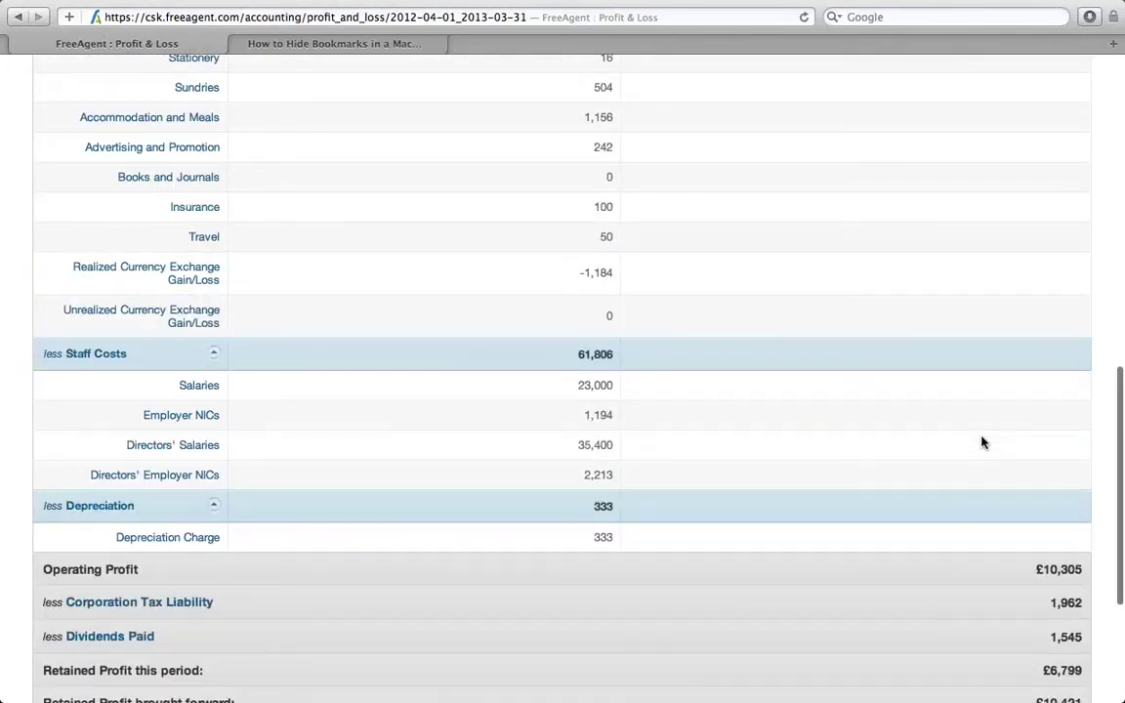
{"action": "scroll", "coordinate": [983, 442], "scroll_direction": "up", "scroll_amount": 10}
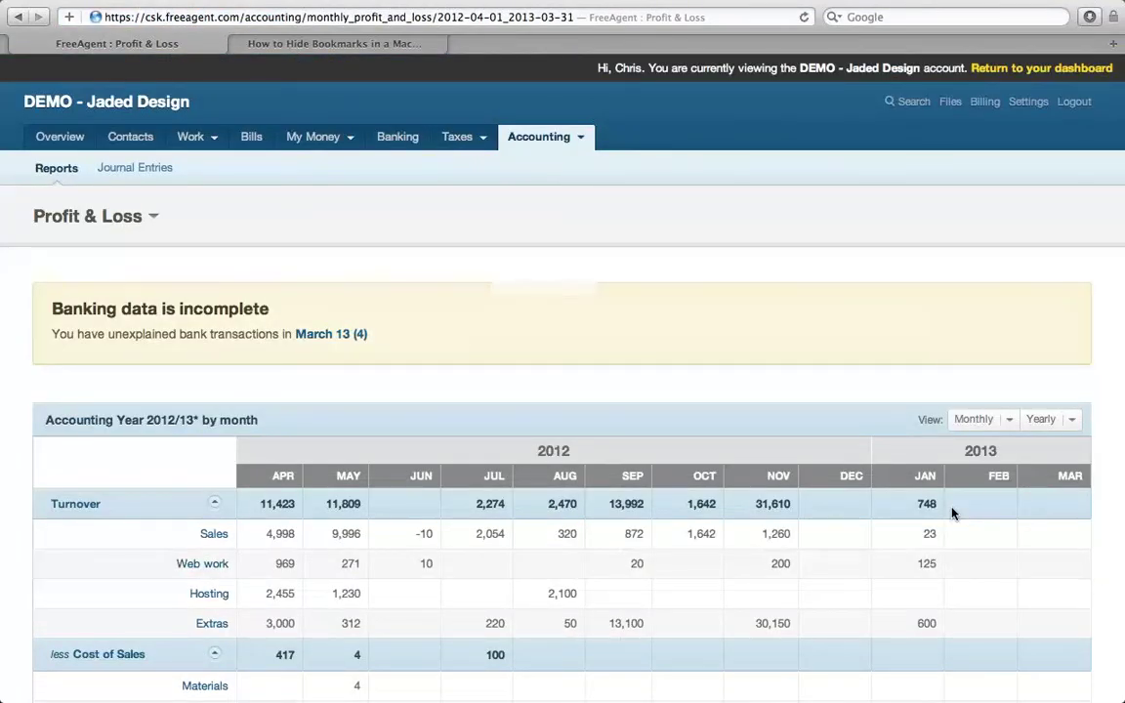
- Open the 2012/13 Accommodation and Meals transactions, eight entries totalling £1,155.84
{"action": "scroll", "coordinate": [953, 512], "scroll_direction": "down", "scroll_amount": 1}
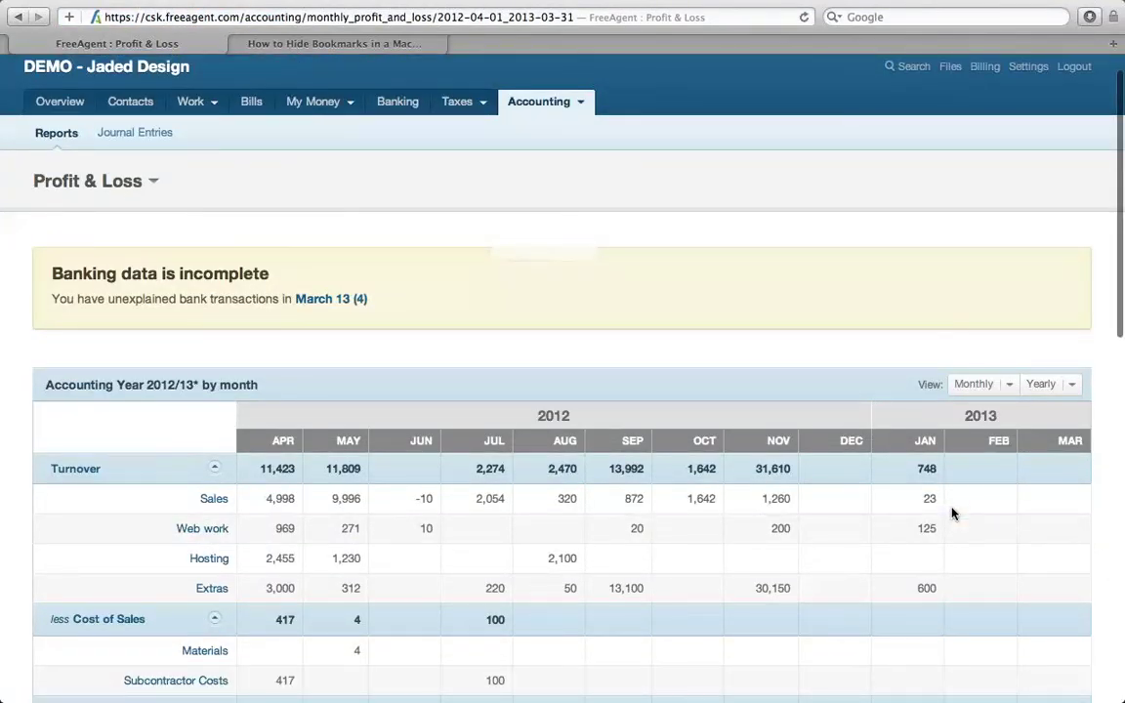
{"action": "scroll", "coordinate": [952, 512], "scroll_direction": "down", "scroll_amount": 1}
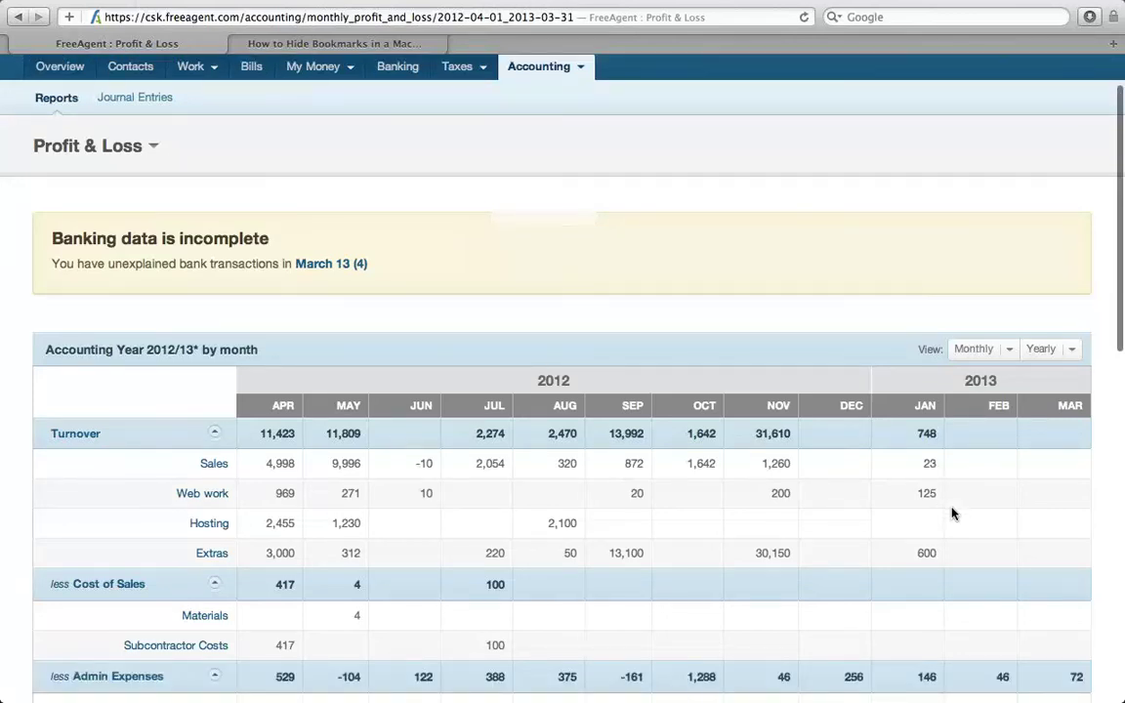
{"action": "scroll", "coordinate": [953, 513], "scroll_direction": "down", "scroll_amount": 1}
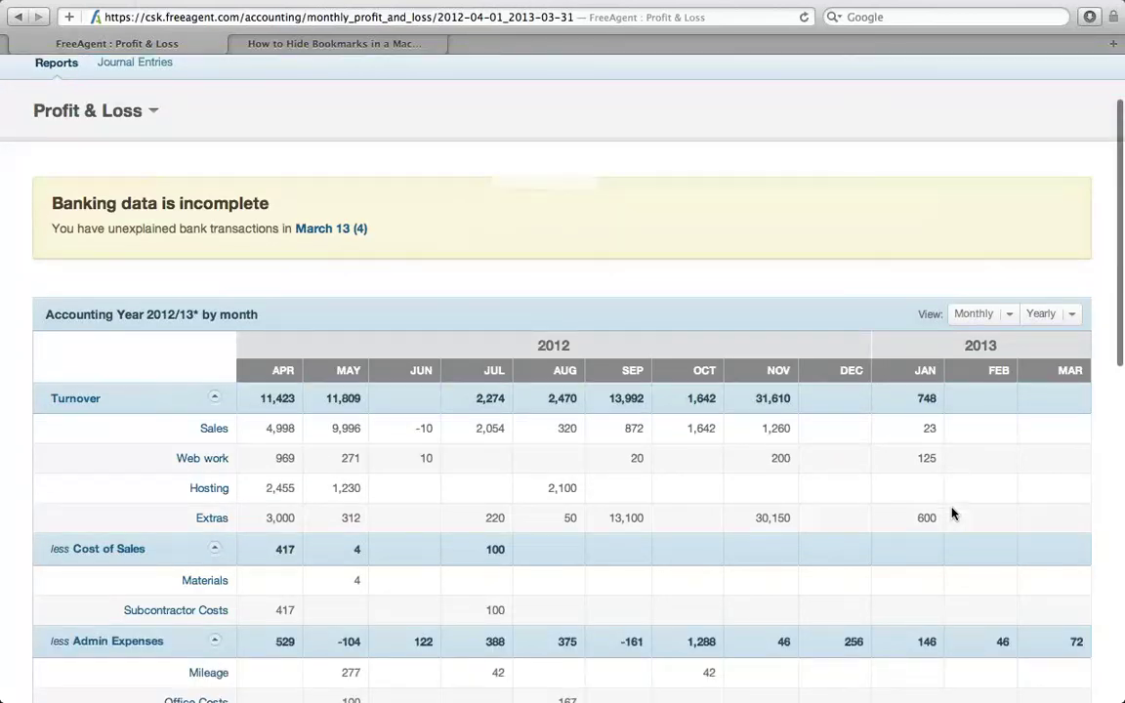
{"action": "scroll", "coordinate": [953, 513], "scroll_direction": "down", "scroll_amount": 3}
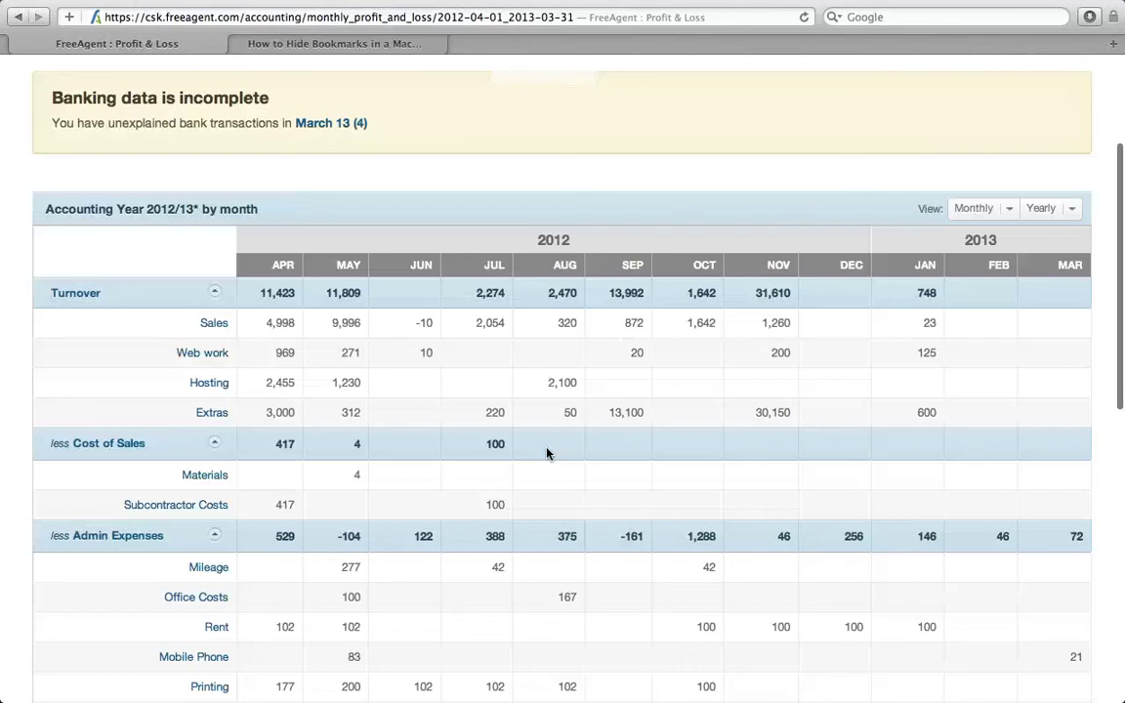
{"action": "scroll", "coordinate": [547, 452], "scroll_direction": "down", "scroll_amount": 2}
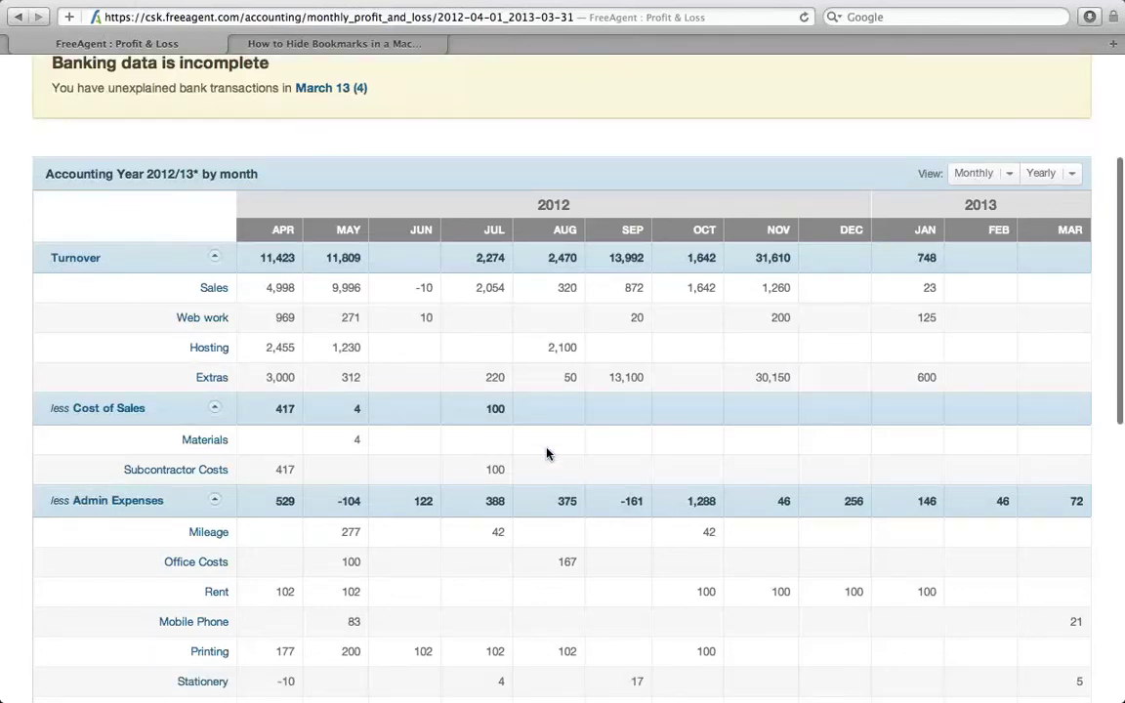
{"action": "scroll", "coordinate": [547, 452], "scroll_direction": "down", "scroll_amount": 5}
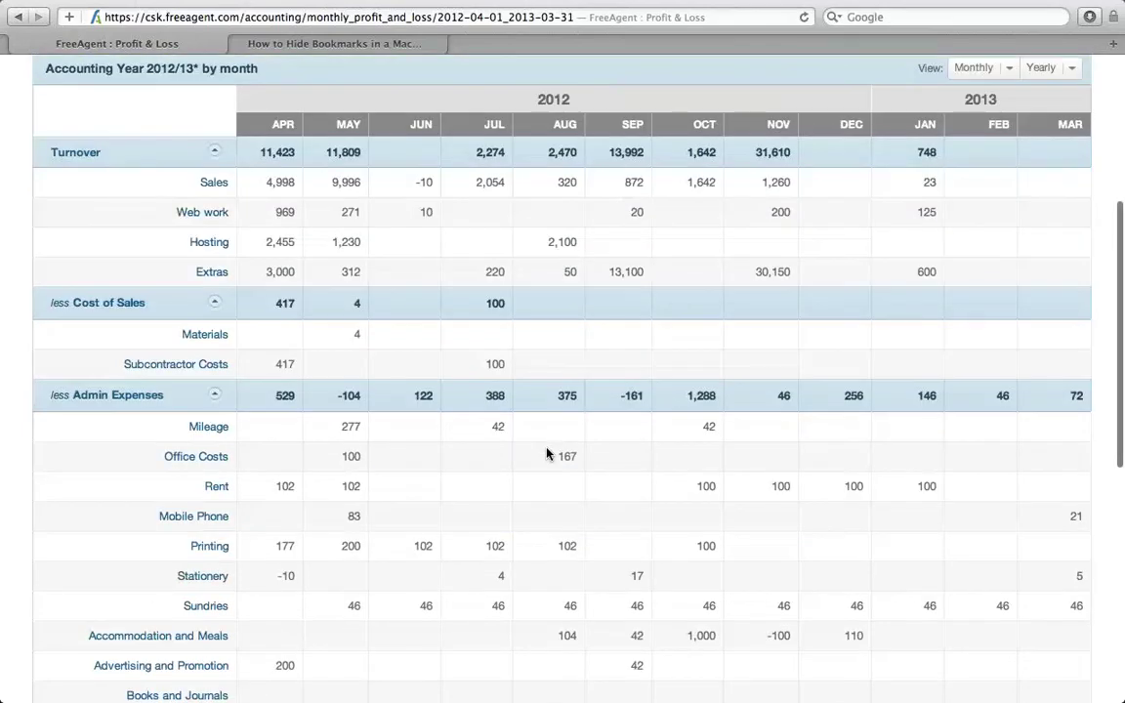
{"action": "scroll", "coordinate": [547, 452], "scroll_direction": "down", "scroll_amount": 12}
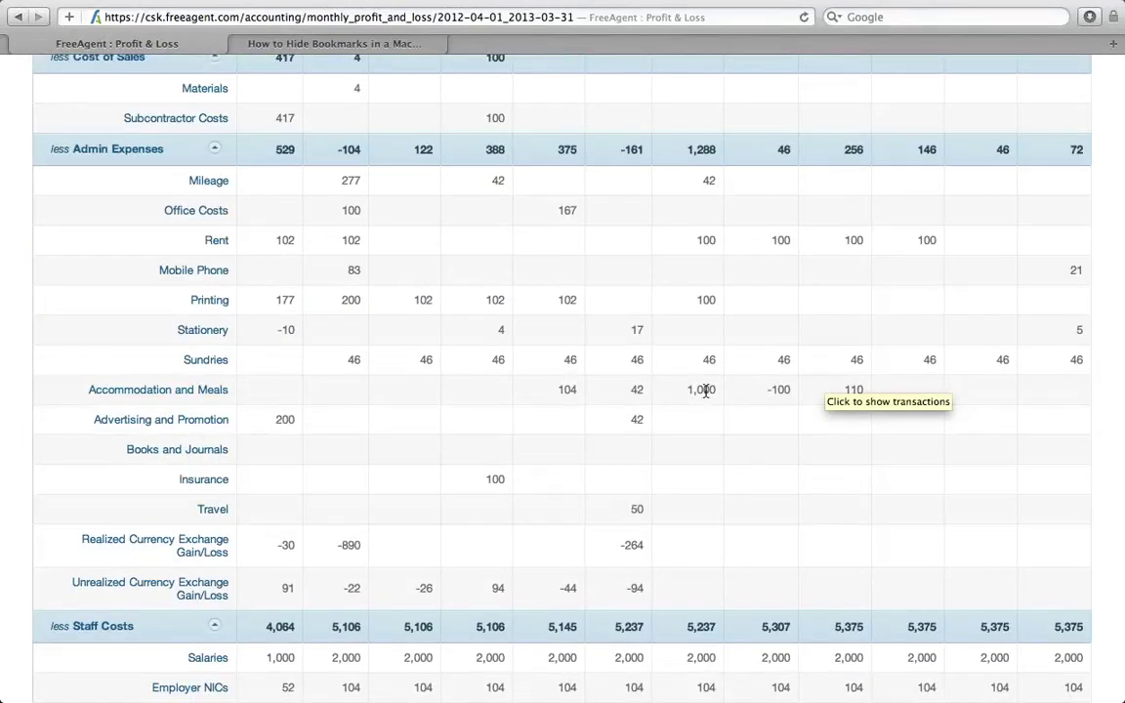
{"action": "left_click", "coordinate": [177, 392]}
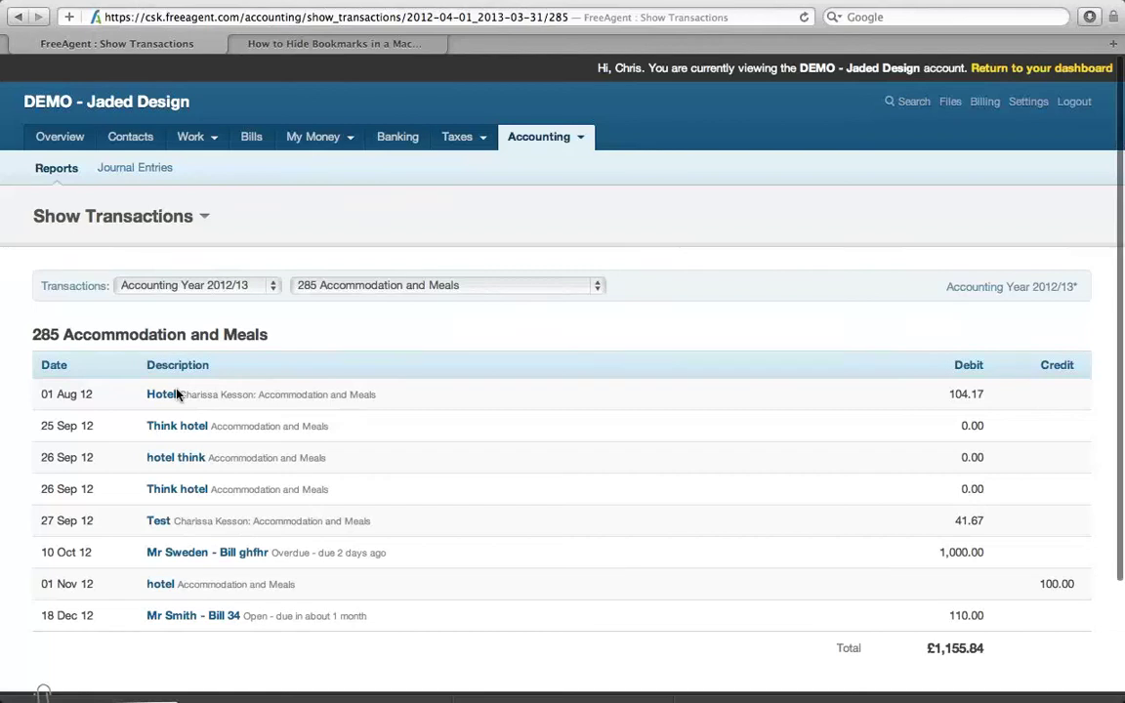
- Scroll the Accommodation and Meals transactions and open the 10 Oct 12 £1,000.00 bill for editing
{"action": "scroll", "coordinate": [176, 393], "scroll_direction": "down", "scroll_amount": 1}
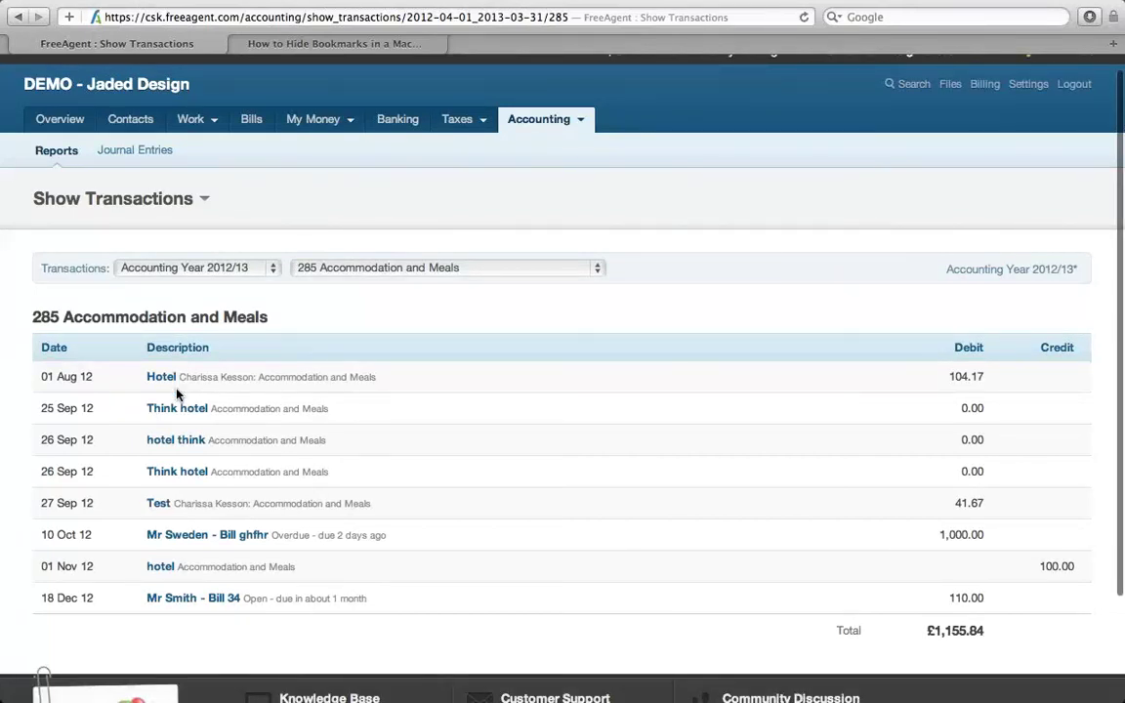
{"action": "scroll", "coordinate": [177, 393], "scroll_direction": "down", "scroll_amount": 3}
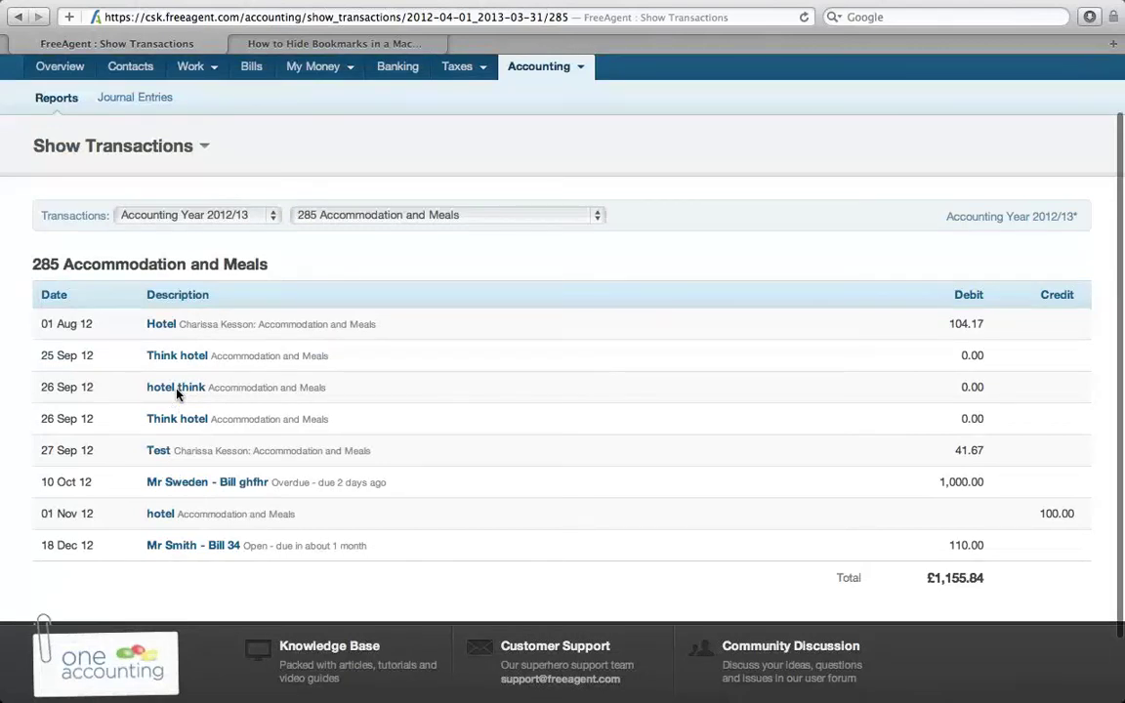
{"action": "scroll", "coordinate": [177, 393], "scroll_direction": "down", "scroll_amount": 2}
{"action": "left_click", "coordinate": [217, 451]}
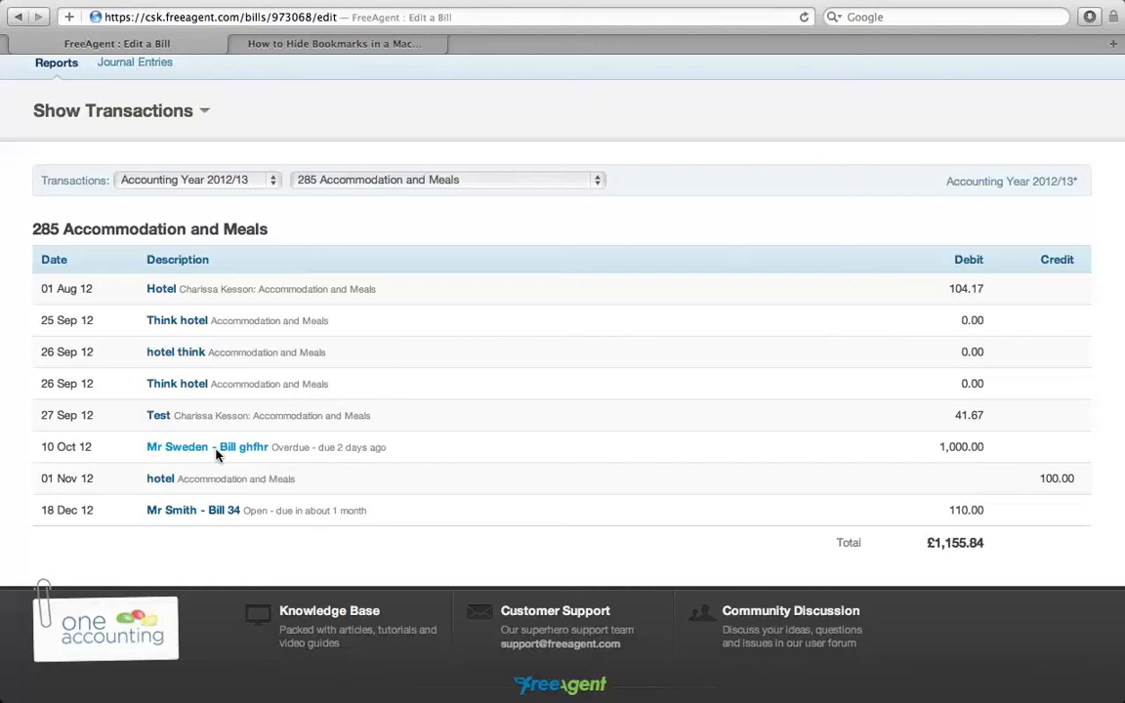
- Look over the £1,000.00 bill's details, then go back to the 285 Accommodation and Meals list
{"action": "scroll", "coordinate": [217, 454], "scroll_direction": "down", "scroll_amount": 3}
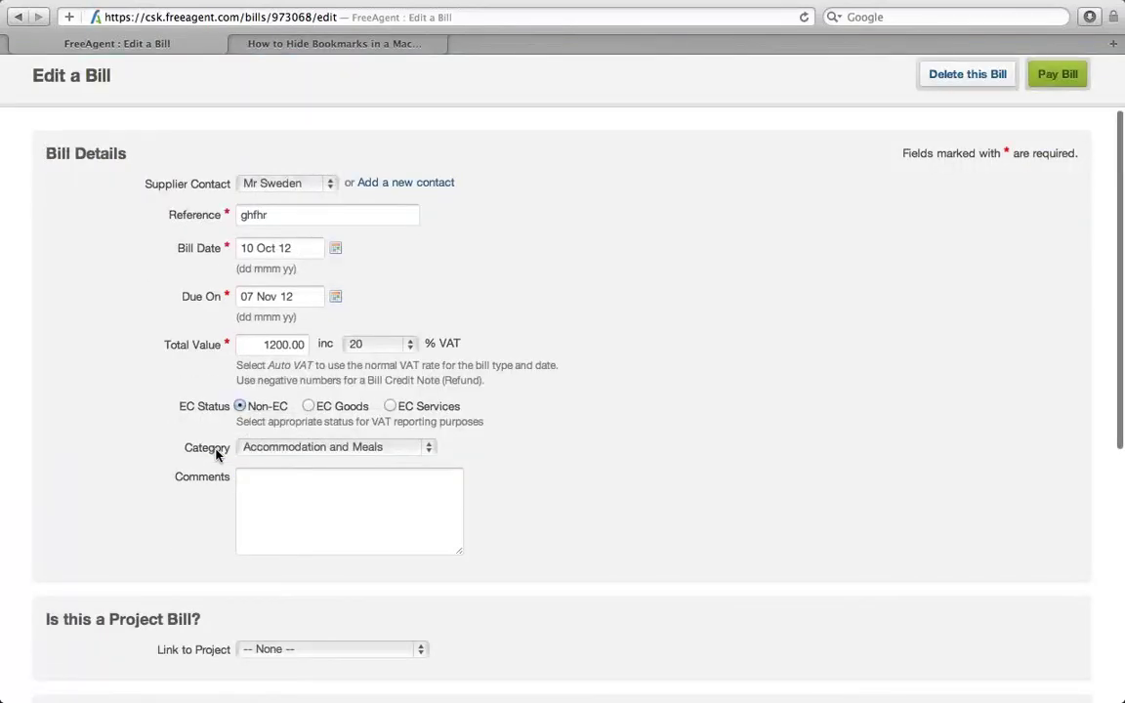
{"action": "scroll", "coordinate": [217, 454], "scroll_direction": "down", "scroll_amount": 5}
{"action": "scroll", "coordinate": [217, 455], "scroll_direction": "down", "scroll_amount": 4}
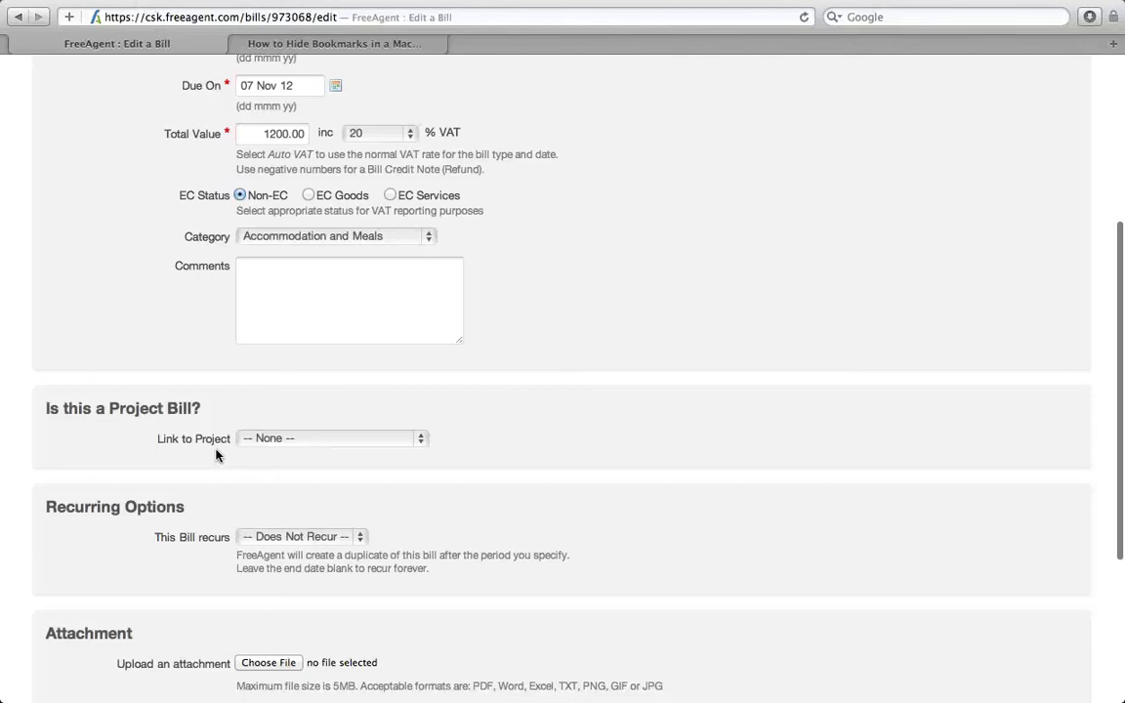
{"action": "scroll", "coordinate": [217, 454], "scroll_direction": "up", "scroll_amount": 10}
{"action": "key", "text": "super+bracketleft"}
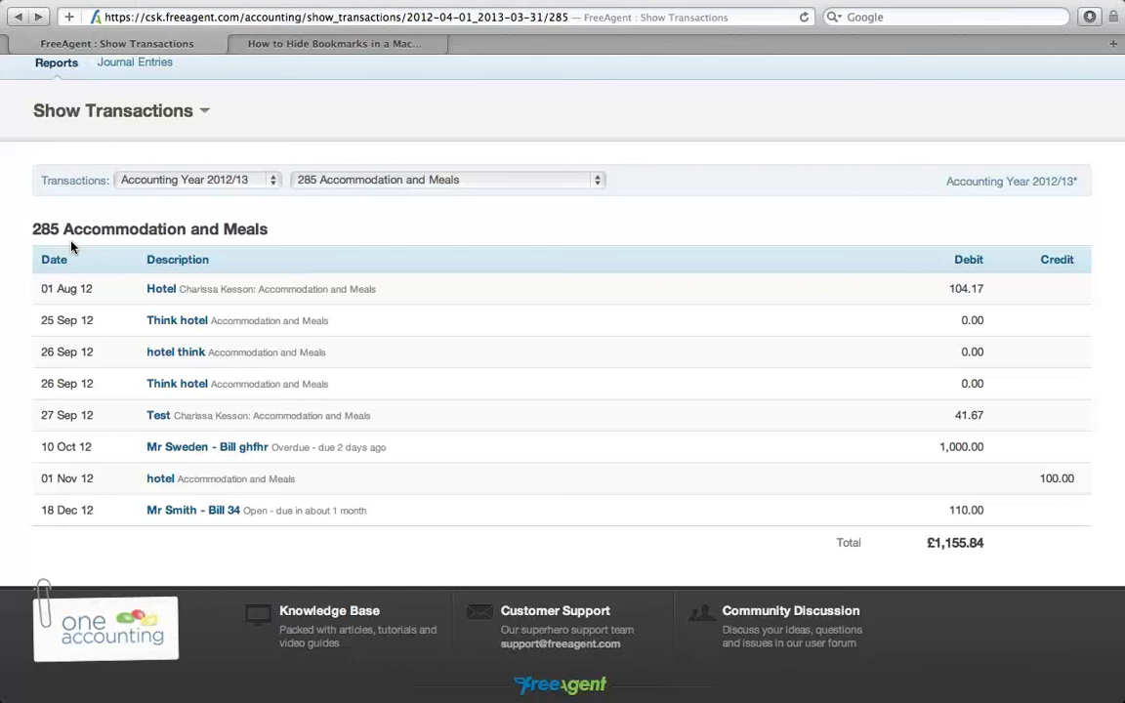
- Go back to the 2012/13 monthly Profit & Loss and scroll it down to Operating Profit and up again
{"action": "left_click", "coordinate": [16, 18]}
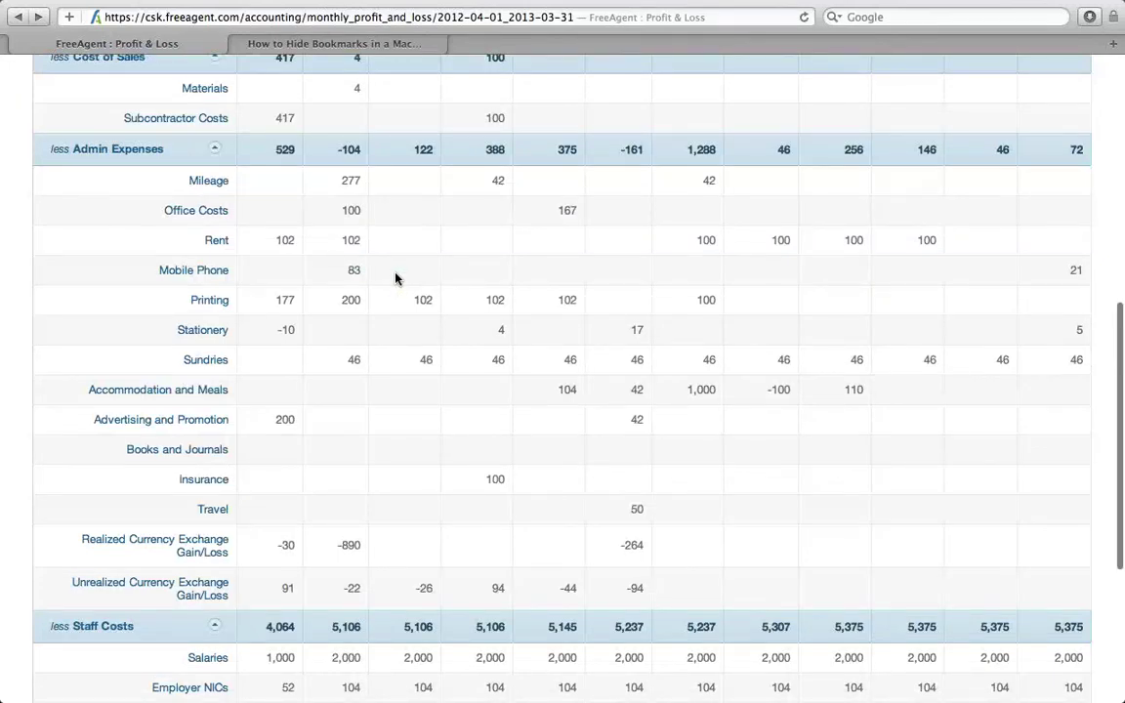
{"action": "scroll", "coordinate": [395, 279], "scroll_direction": "down", "scroll_amount": 1}
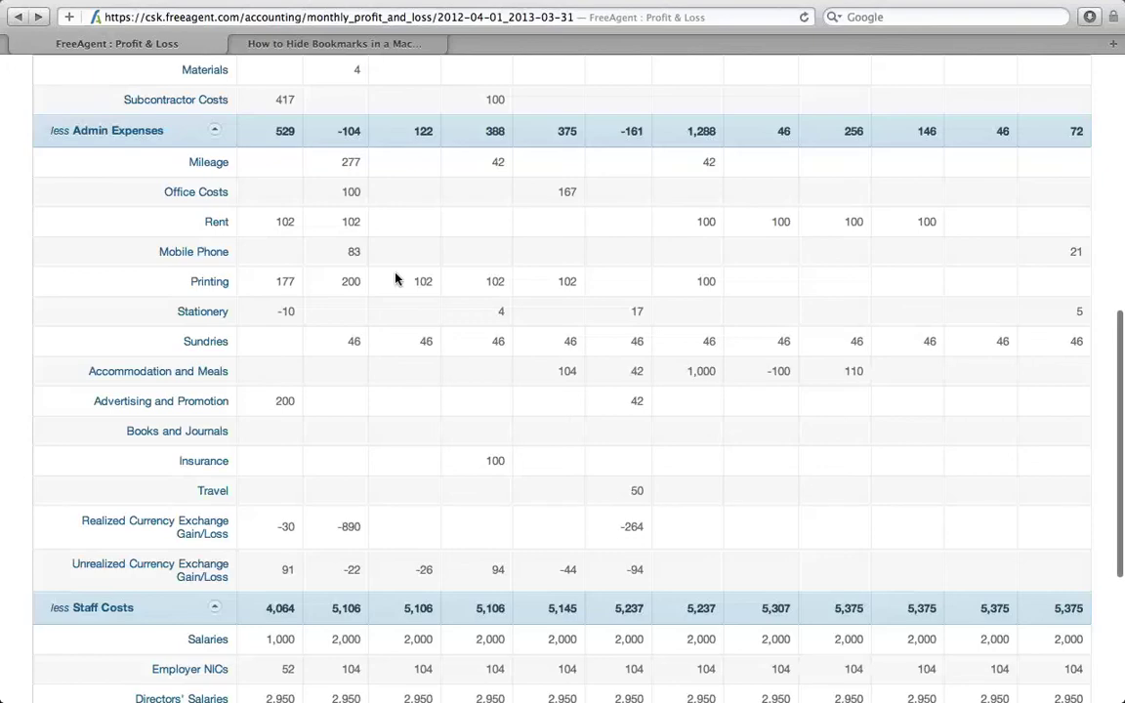
{"action": "scroll", "coordinate": [396, 279], "scroll_direction": "down", "scroll_amount": 2}
{"action": "scroll", "coordinate": [396, 279], "scroll_direction": "down", "scroll_amount": 5}
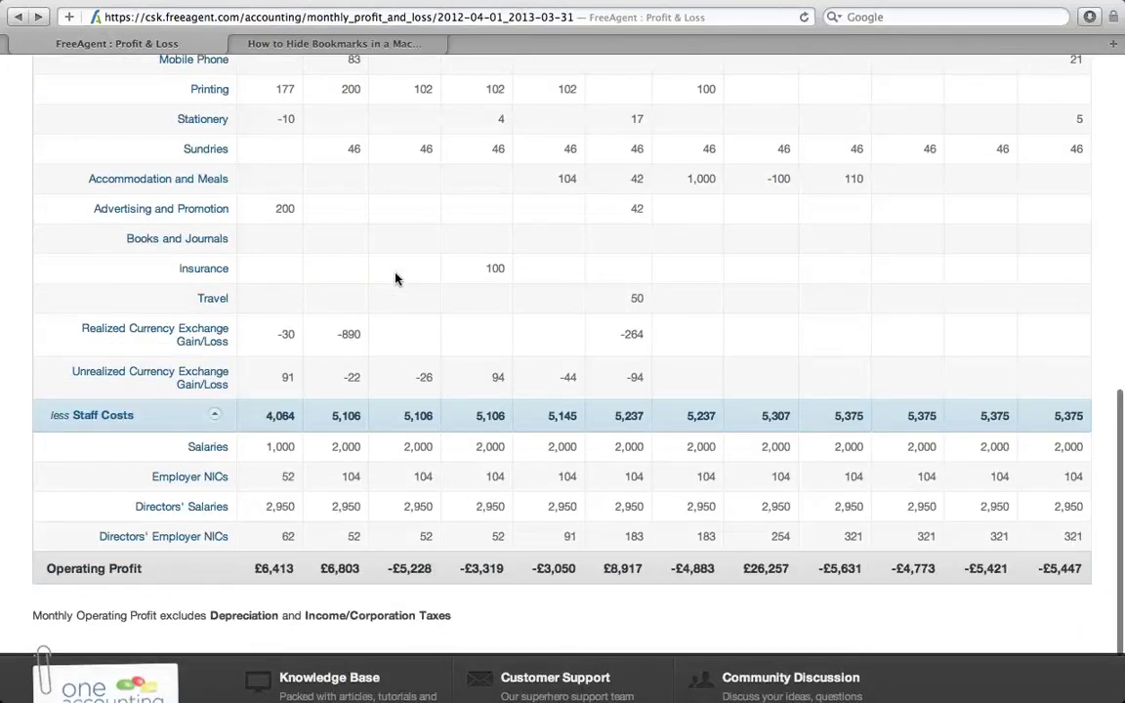
{"action": "scroll", "coordinate": [395, 279], "scroll_direction": "up", "scroll_amount": 2}
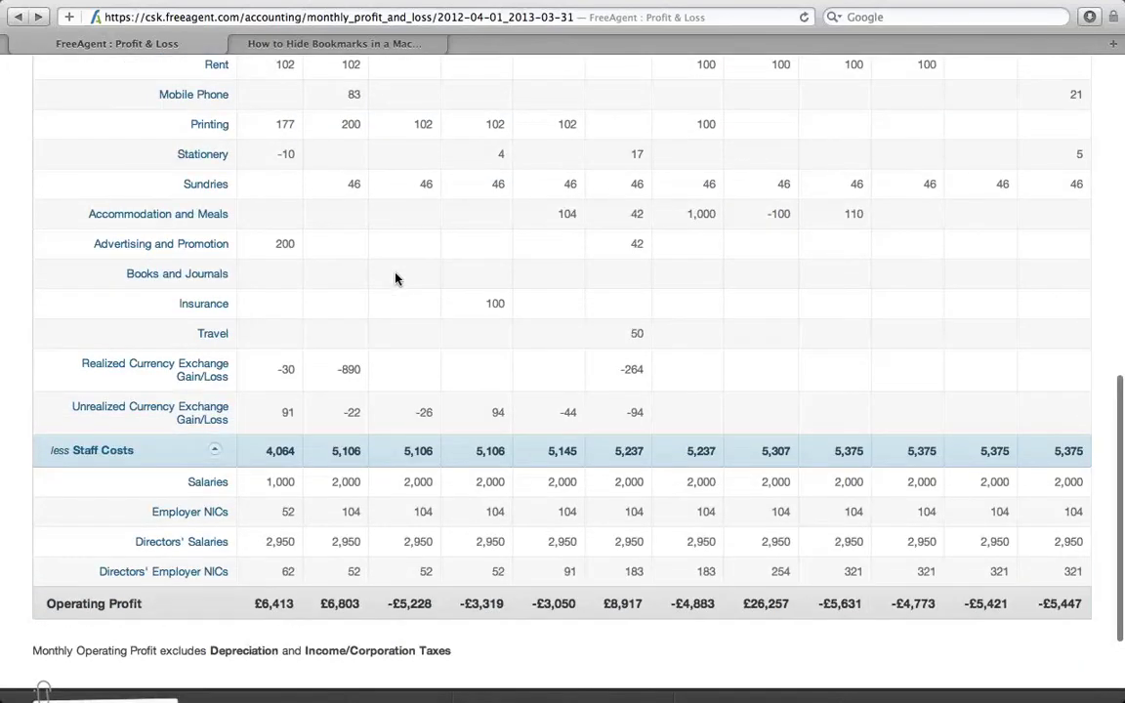
{"action": "scroll", "coordinate": [396, 279], "scroll_direction": "up", "scroll_amount": 20}
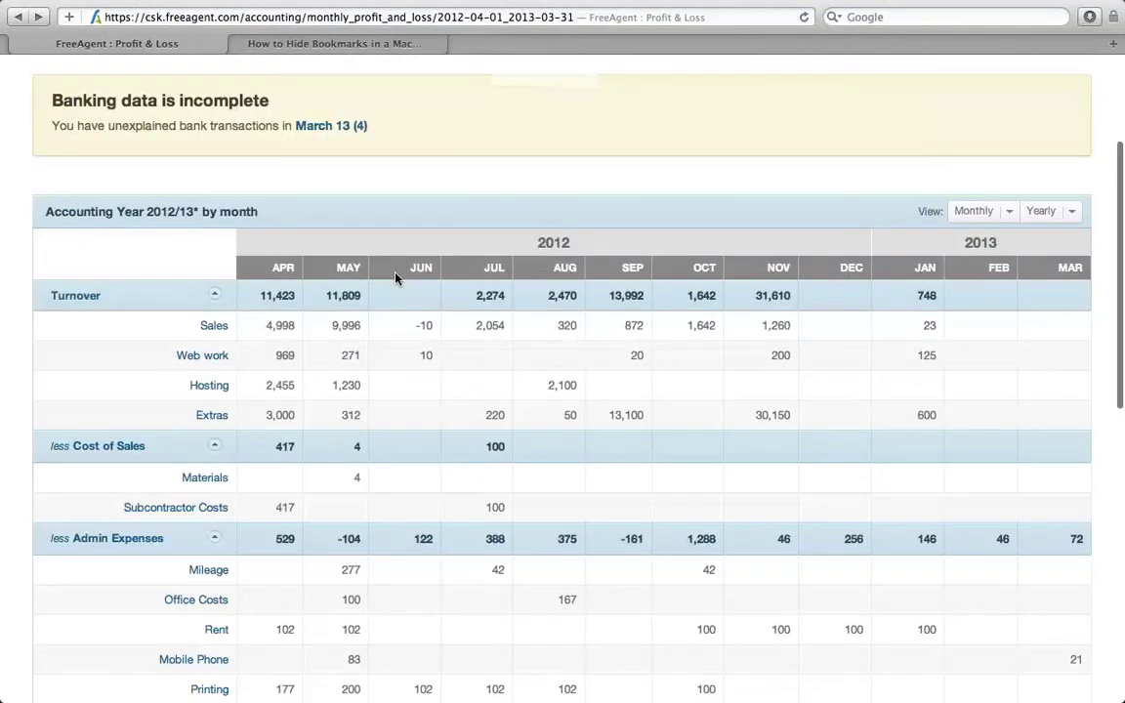
{"action": "mouse_move", "coordinate": [552, 146]}
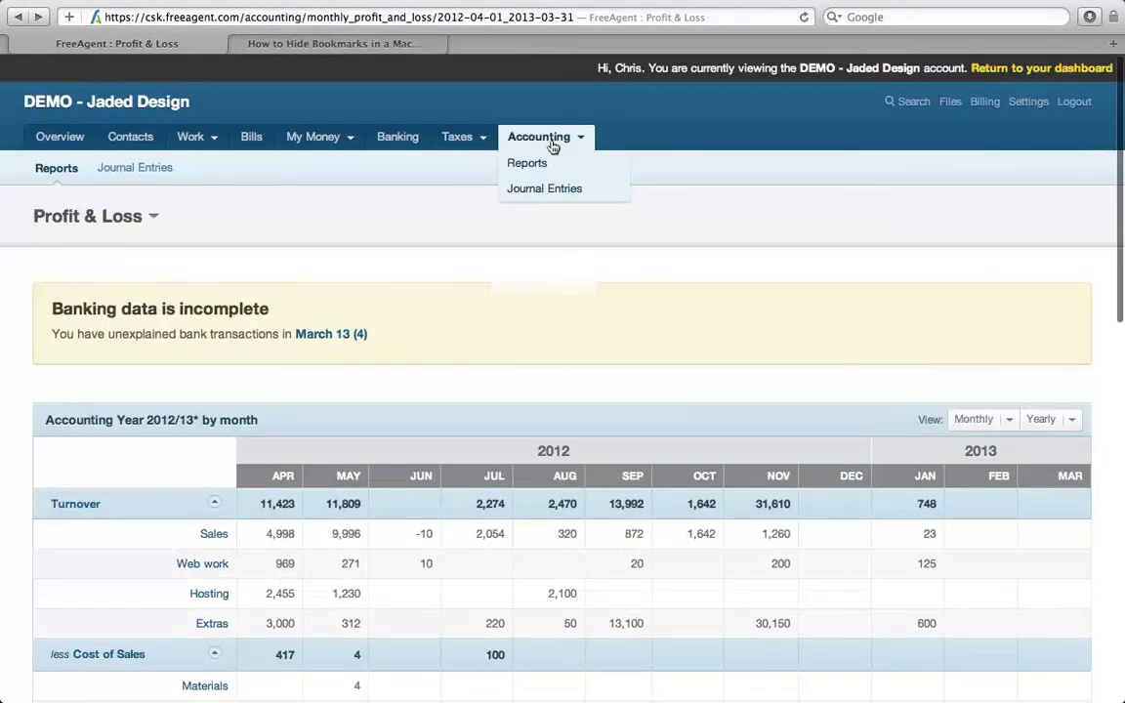
- Open the Reports overview and choose the Balance Sheet report at 24 Oct 13
{"action": "left_click", "coordinate": [533, 164]}
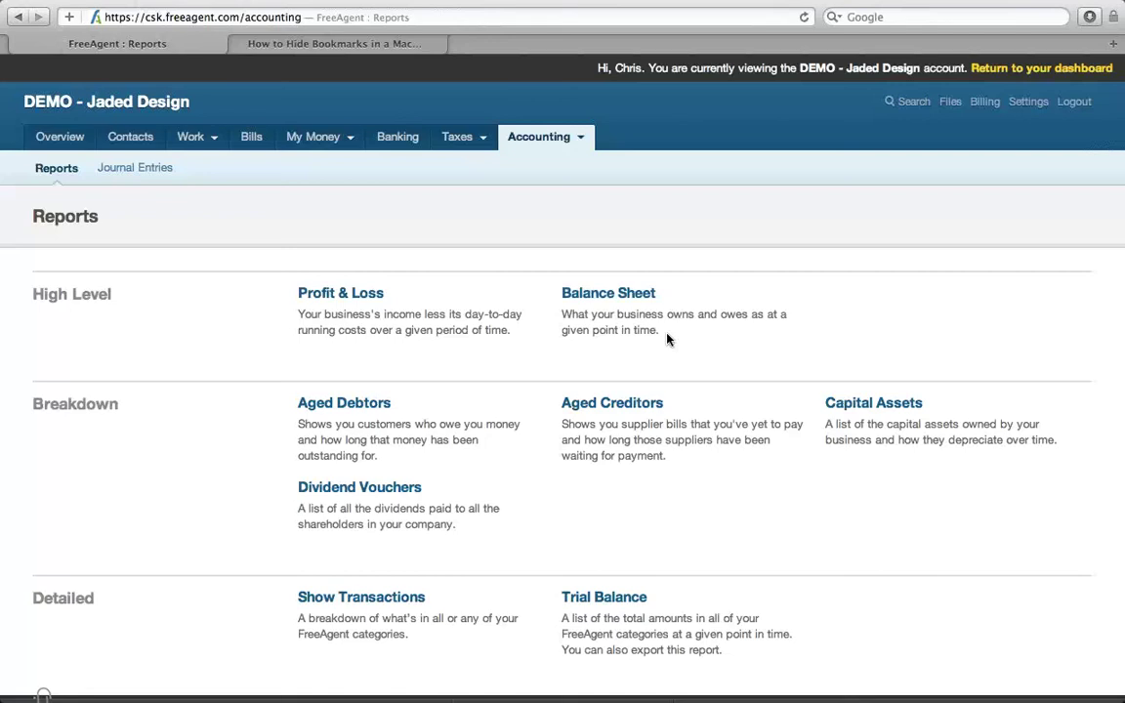
{"action": "left_click", "coordinate": [633, 297]}
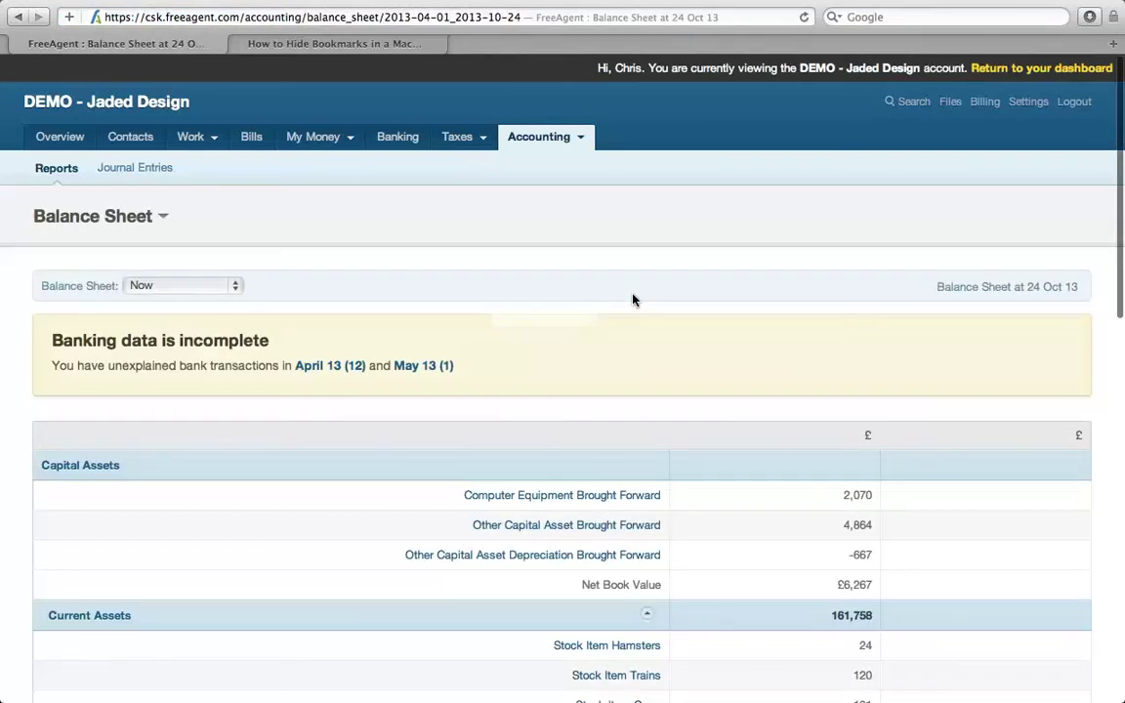
- Scroll down the Balance Sheet and open the Suspense Account transactions under current liabilities
{"action": "scroll", "coordinate": [632, 300], "scroll_direction": "down", "scroll_amount": 3}
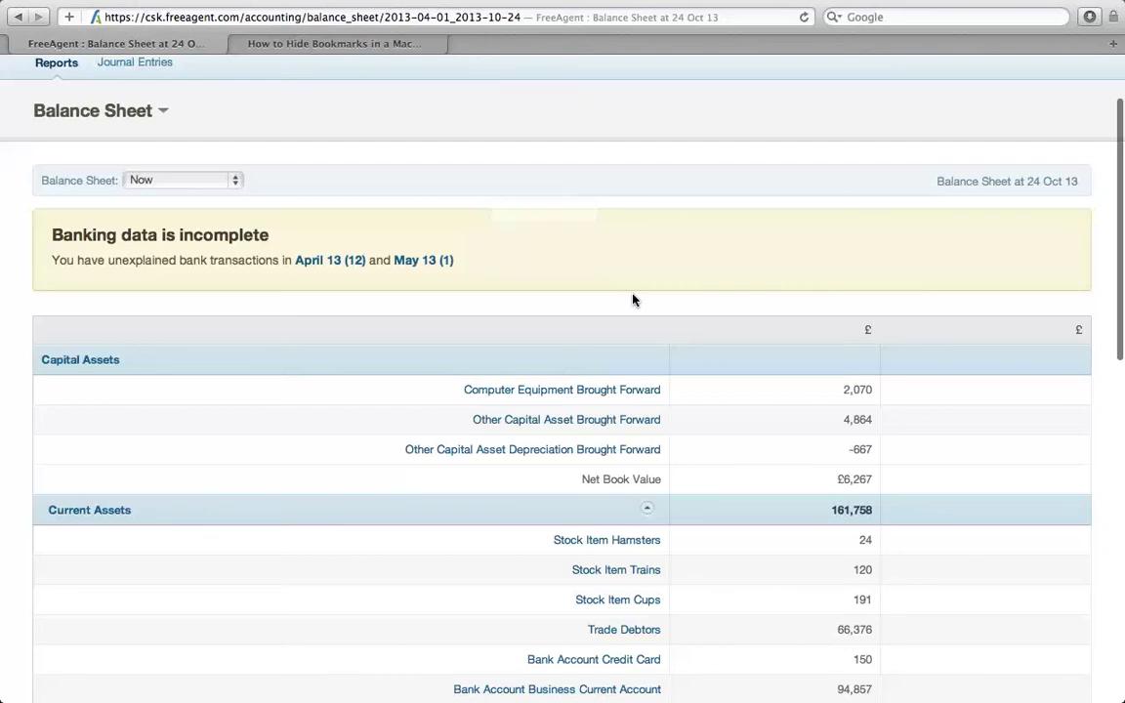
{"action": "scroll", "coordinate": [632, 300], "scroll_direction": "down", "scroll_amount": 3}
{"action": "scroll", "coordinate": [520, 366], "scroll_direction": "down", "scroll_amount": 1}
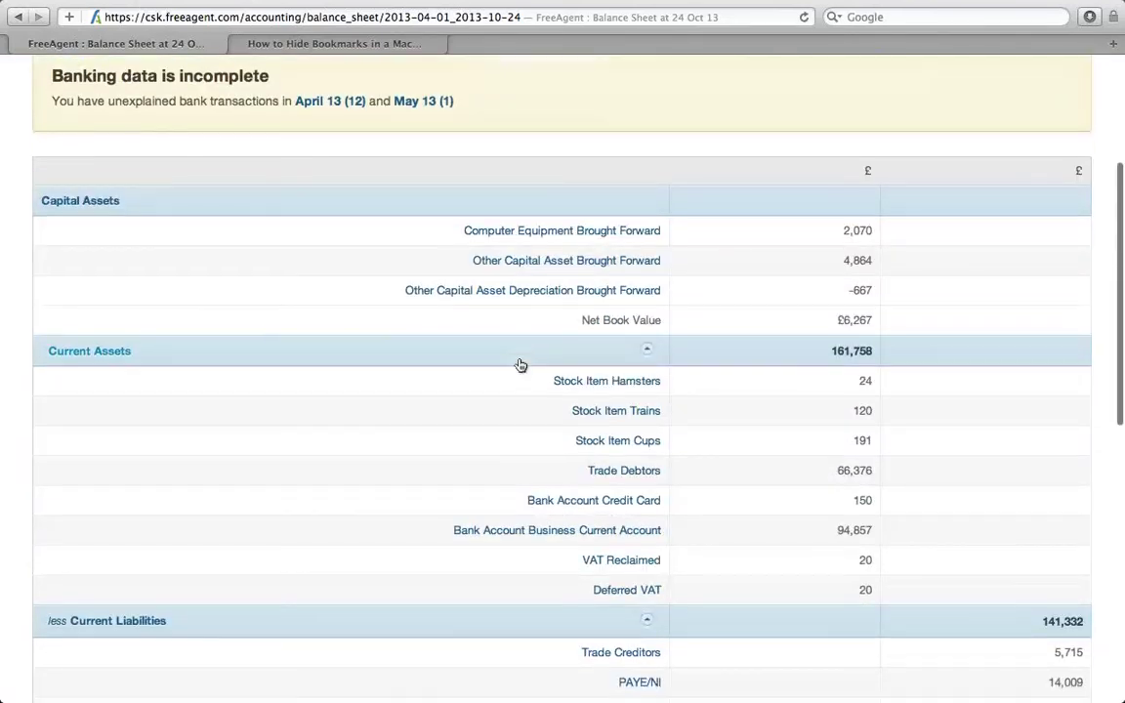
{"action": "scroll", "coordinate": [521, 365], "scroll_direction": "down", "scroll_amount": 1}
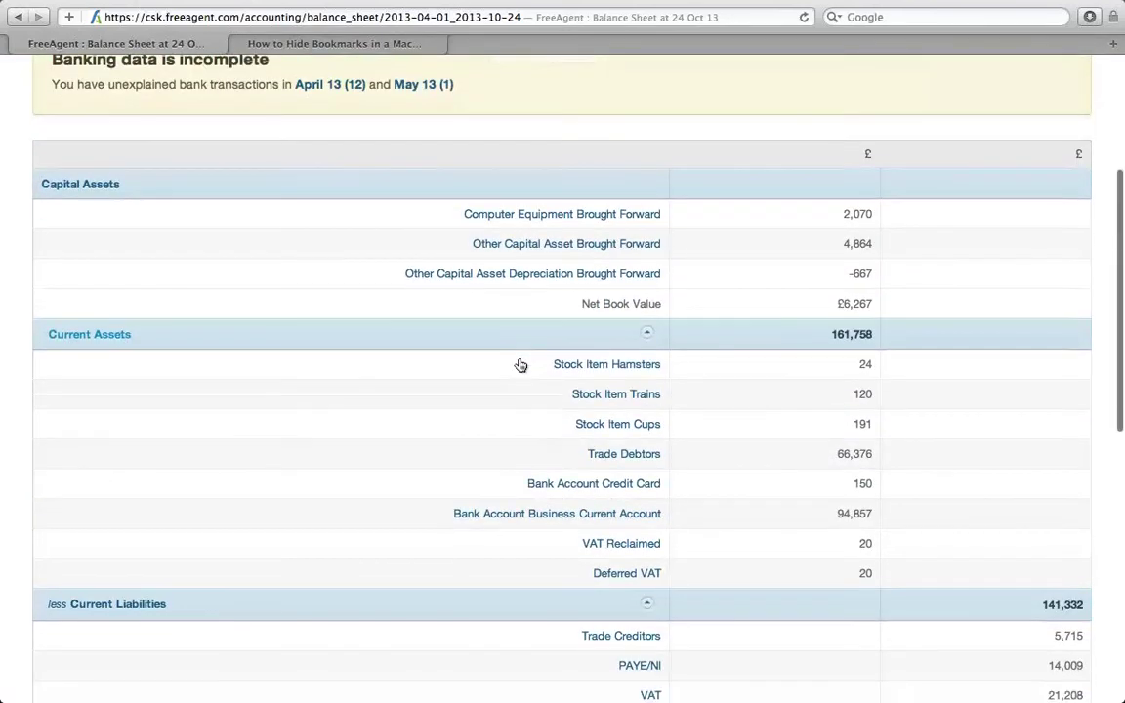
{"action": "scroll", "coordinate": [521, 366], "scroll_direction": "down", "scroll_amount": 4}
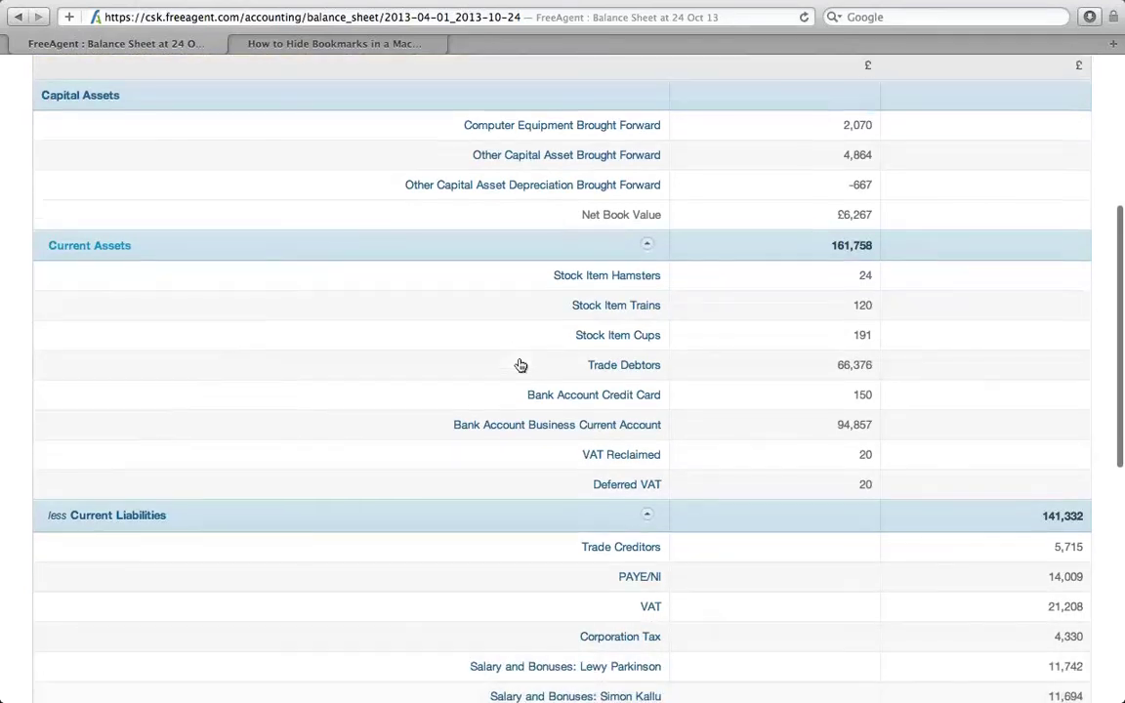
{"action": "scroll", "coordinate": [520, 366], "scroll_direction": "up", "scroll_amount": 3}
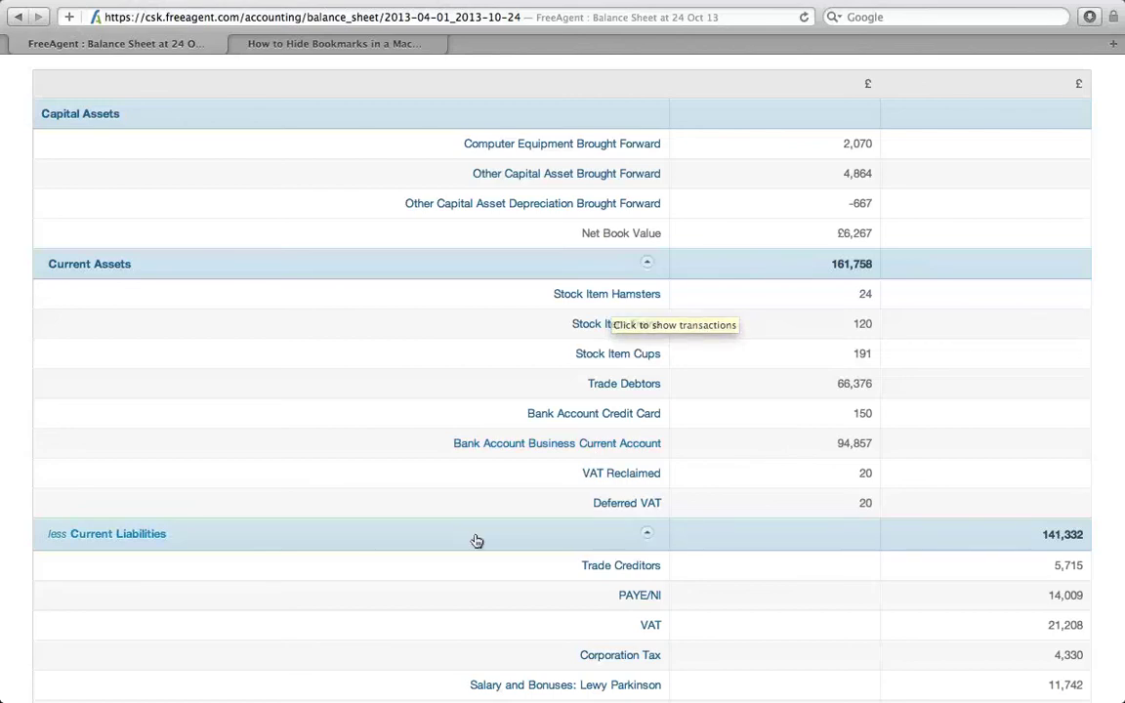
{"action": "scroll", "coordinate": [475, 541], "scroll_direction": "down", "scroll_amount": 4}
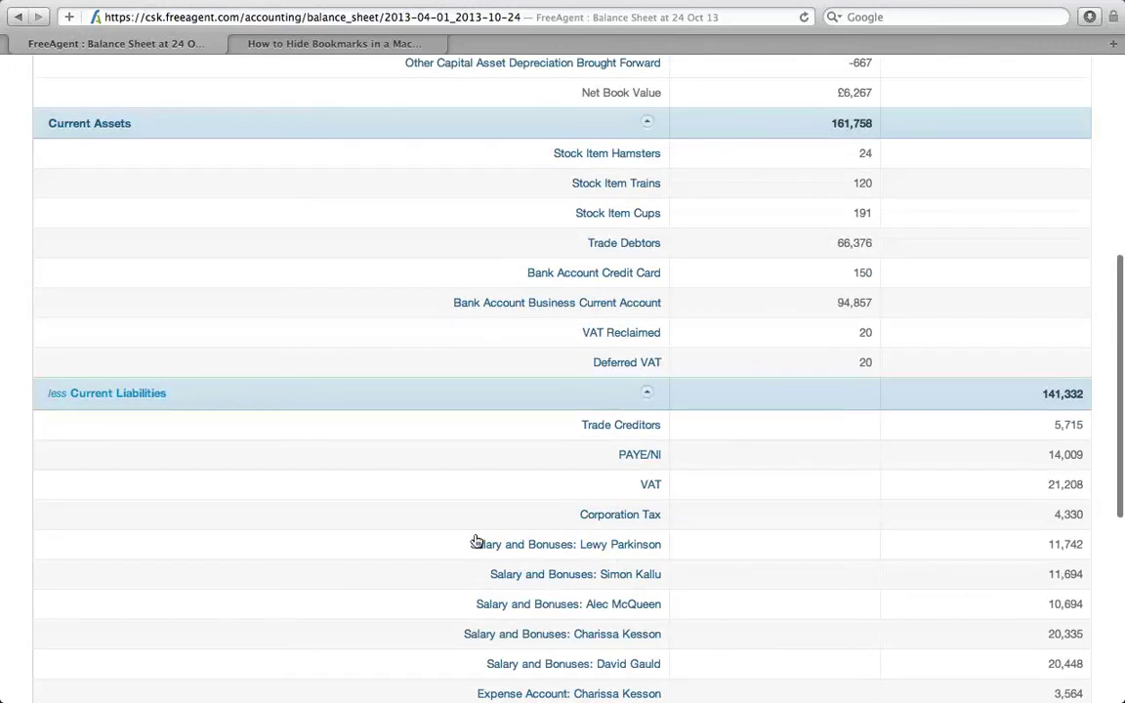
{"action": "scroll", "coordinate": [476, 541], "scroll_direction": "down", "scroll_amount": 4}
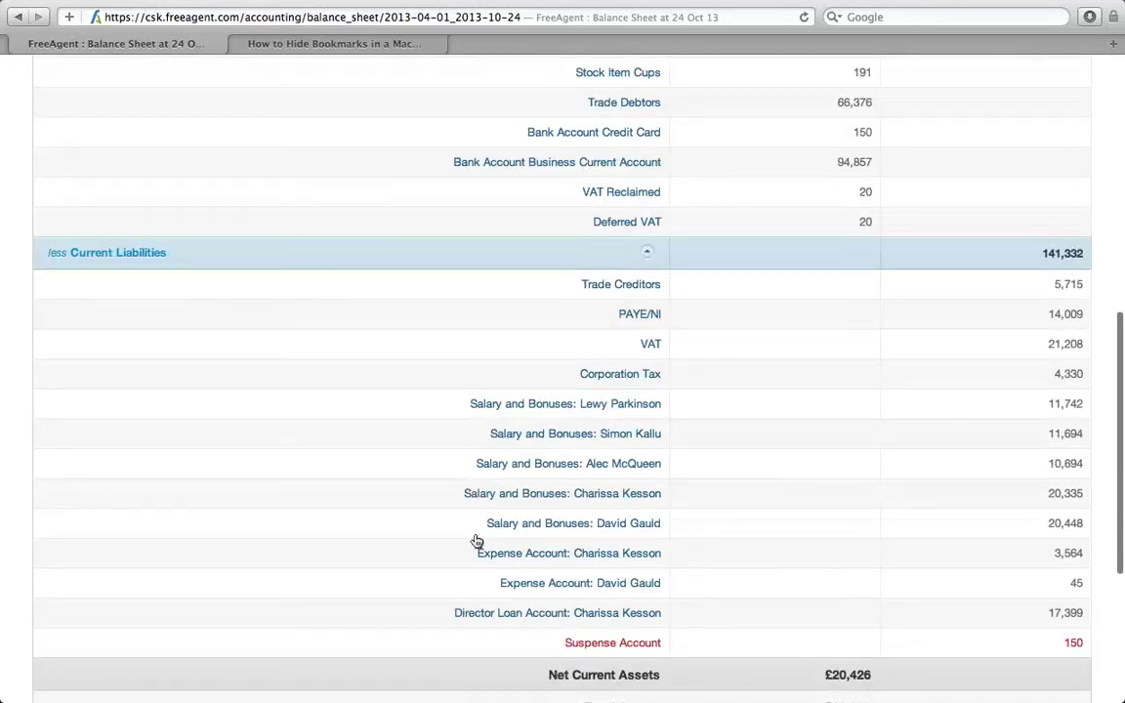
{"action": "scroll", "coordinate": [547, 390], "scroll_direction": "down", "scroll_amount": 1}
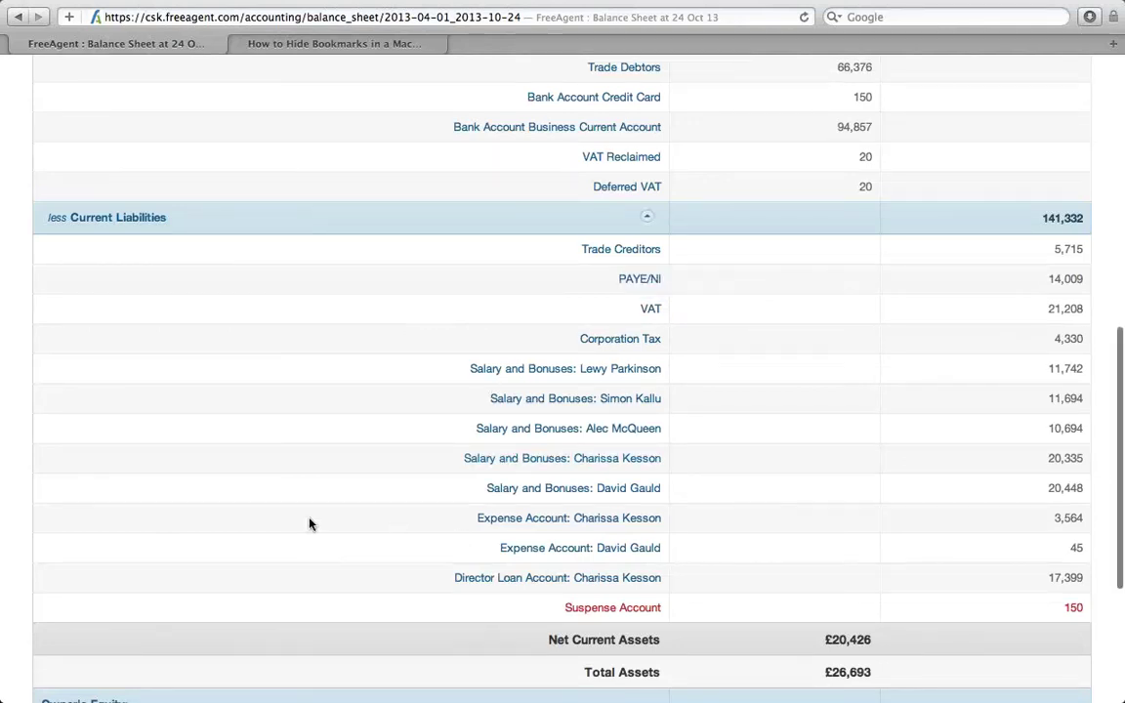
{"action": "scroll", "coordinate": [310, 525], "scroll_direction": "down", "scroll_amount": 1}
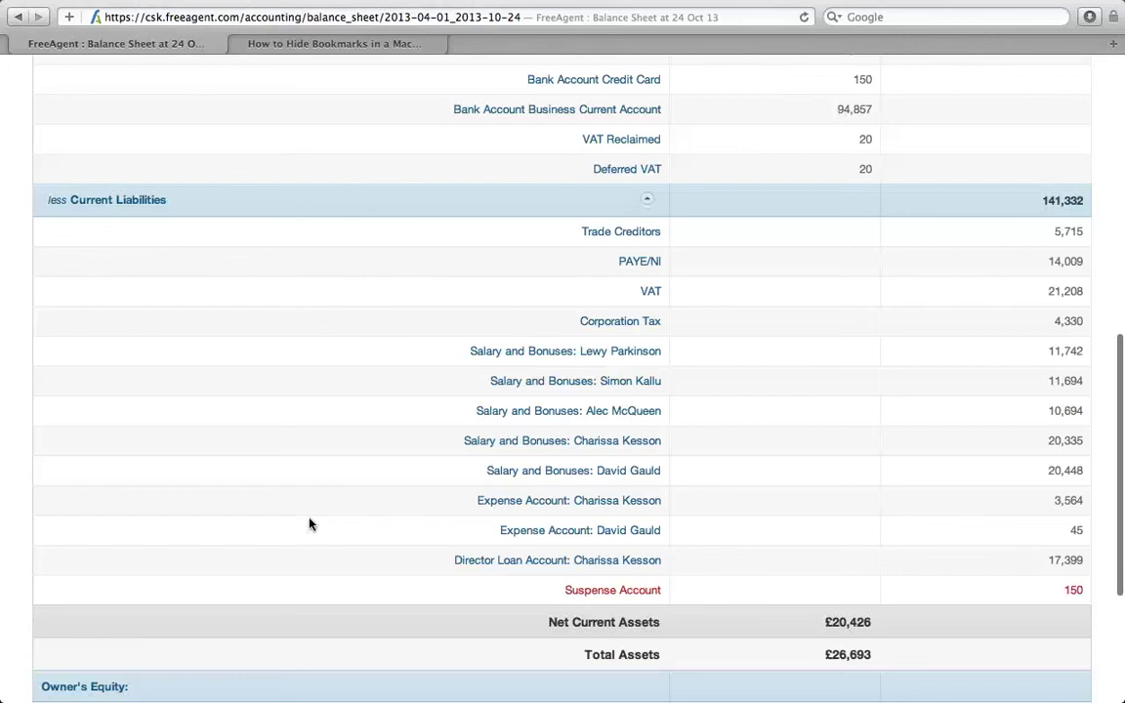
{"action": "scroll", "coordinate": [310, 525], "scroll_direction": "down", "scroll_amount": 1}
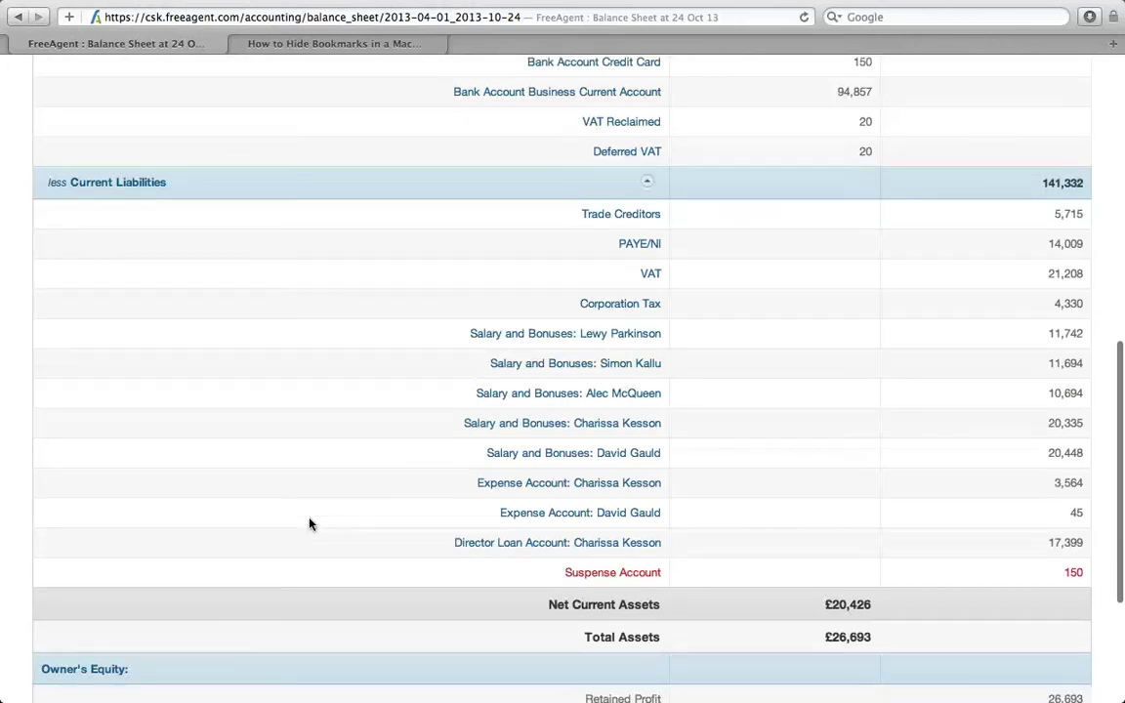
{"action": "scroll", "coordinate": [310, 524], "scroll_direction": "down", "scroll_amount": 3}
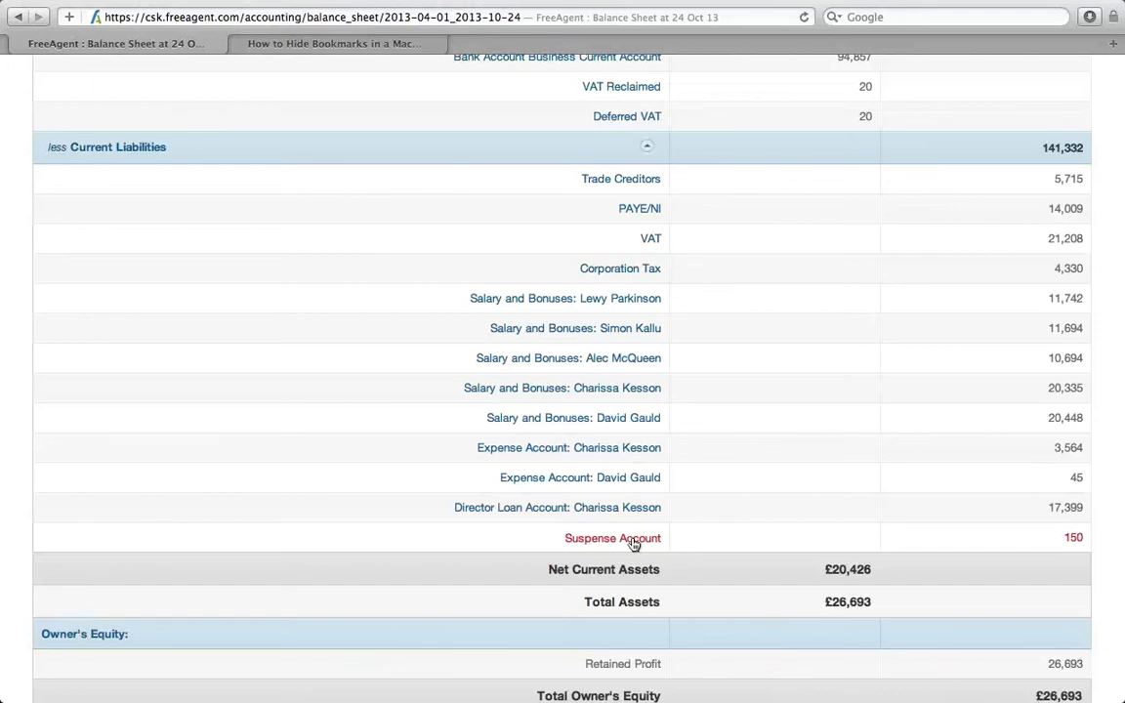
{"action": "left_click", "coordinate": [633, 540]}
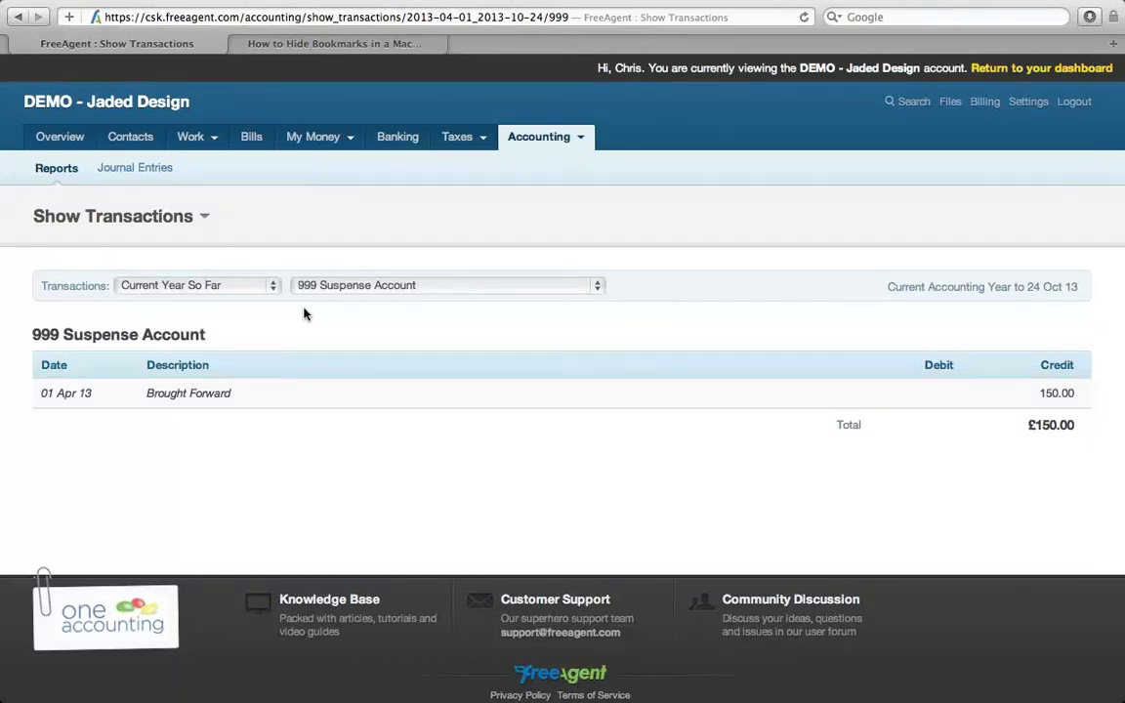
- View the 999 Suspense Account transactions for Accounting Year 2011/12, then go back to the Balance Sheet
{"action": "left_click", "coordinate": [275, 285]}
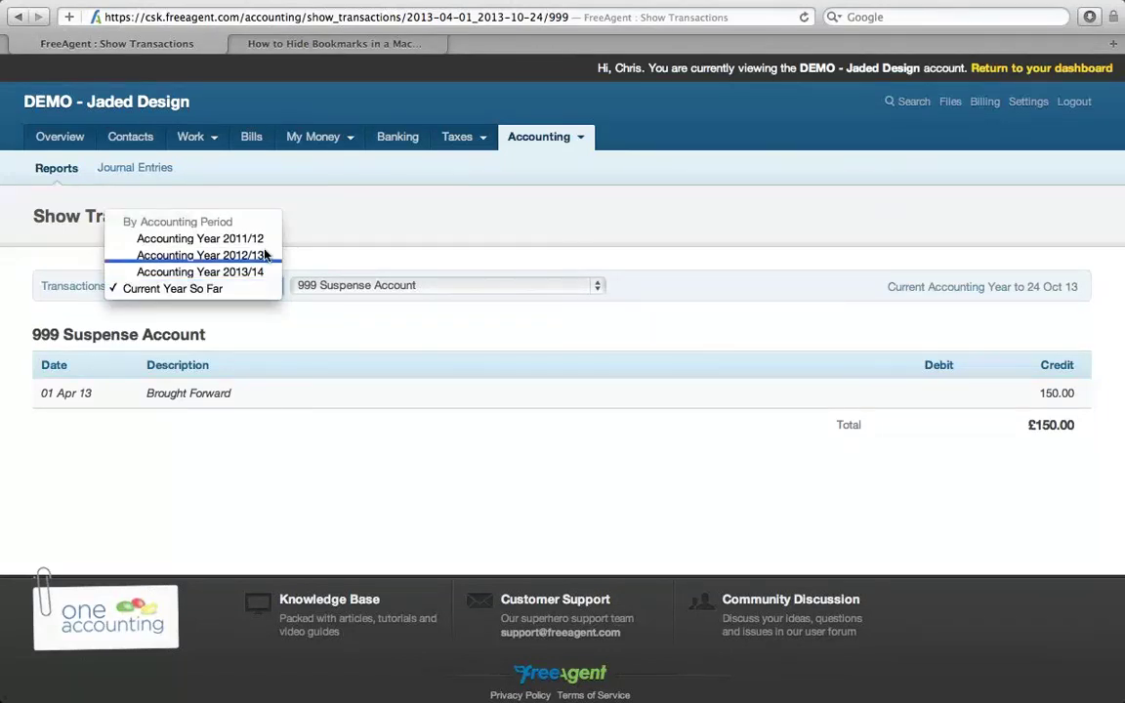
{"action": "left_click", "coordinate": [261, 239]}
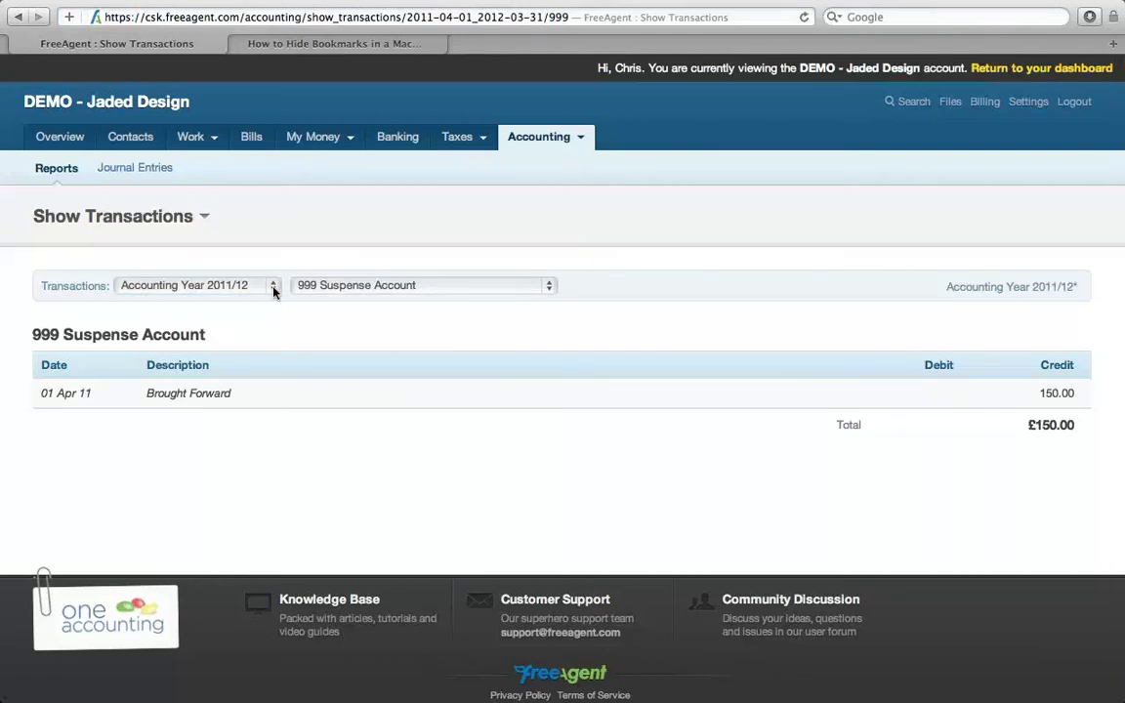
{"action": "left_click", "coordinate": [264, 285]}
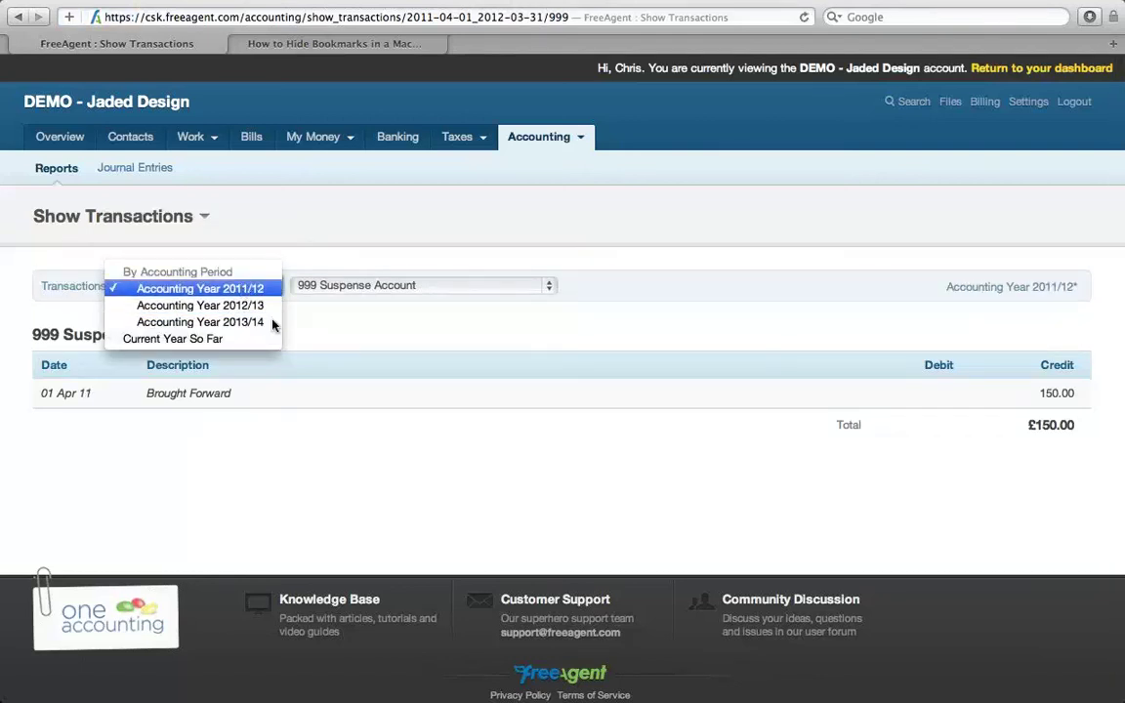
{"action": "left_click", "coordinate": [436, 430]}
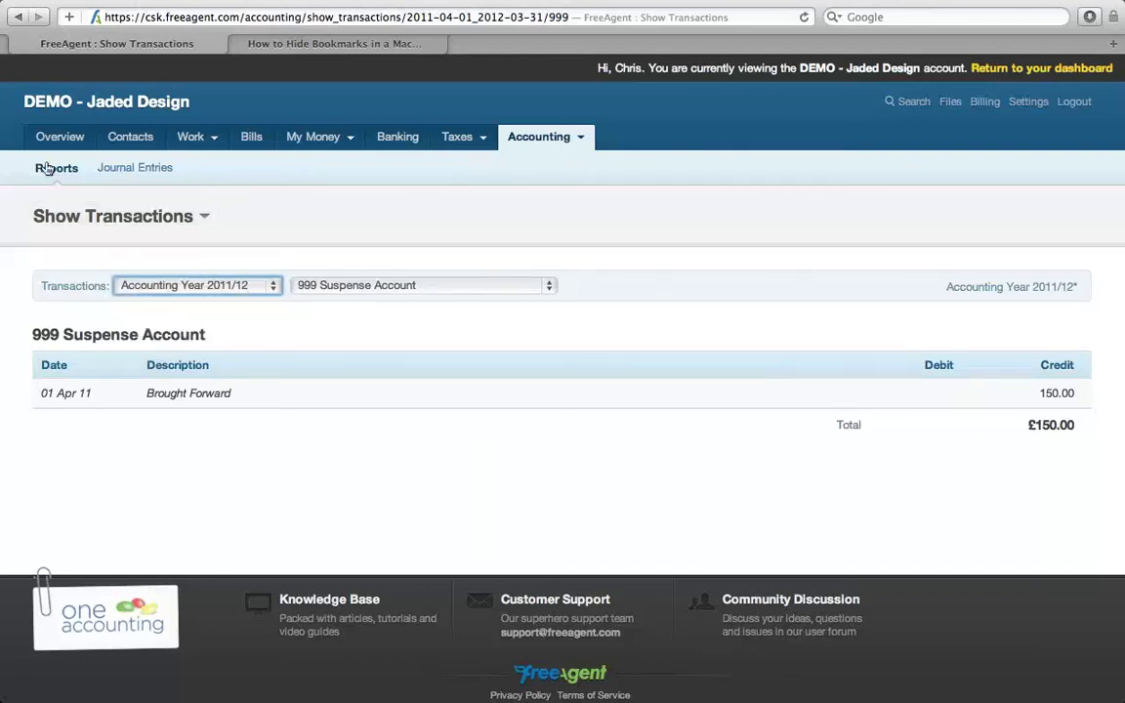
{"action": "left_click", "coordinate": [17, 17]}
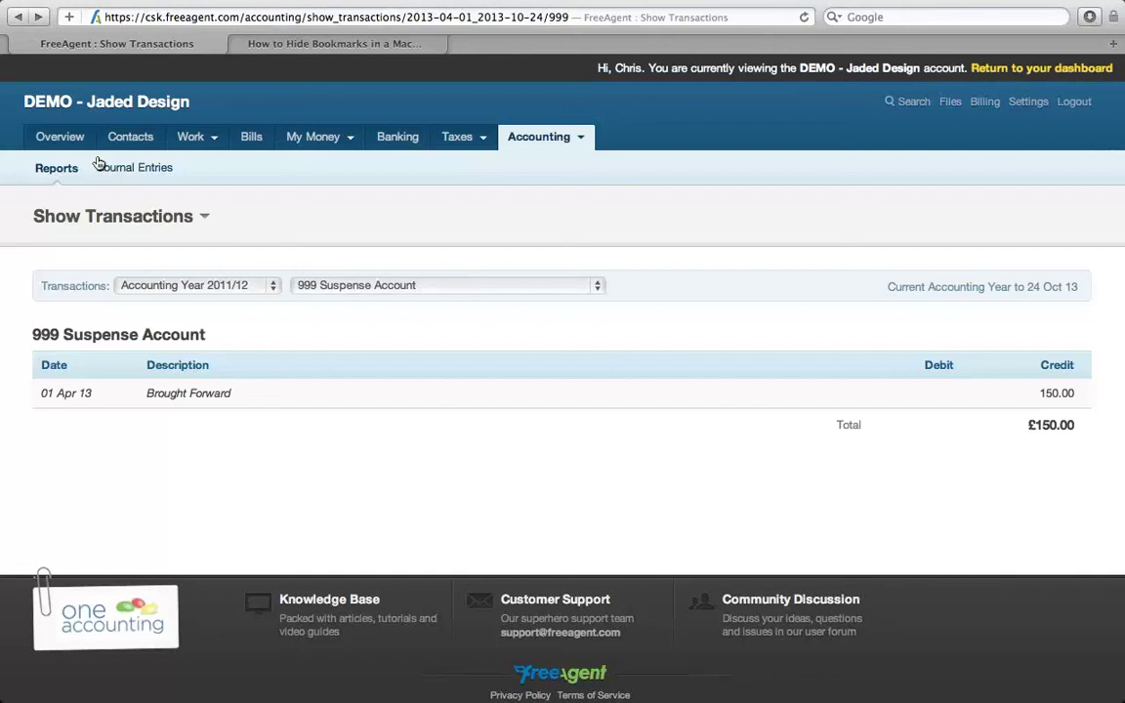
{"action": "left_click", "coordinate": [17, 17]}
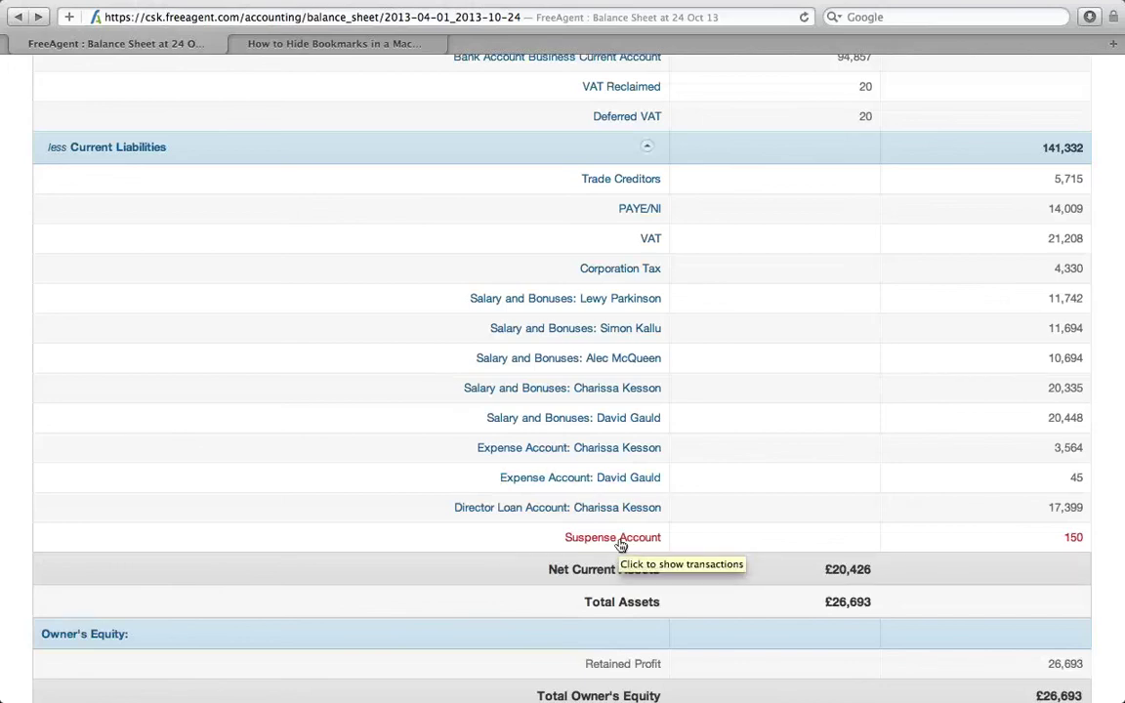
- Scroll to the top of the Balance Sheet and go to Accounting > Reports
{"action": "scroll", "coordinate": [621, 544], "scroll_direction": "up", "scroll_amount": 1}
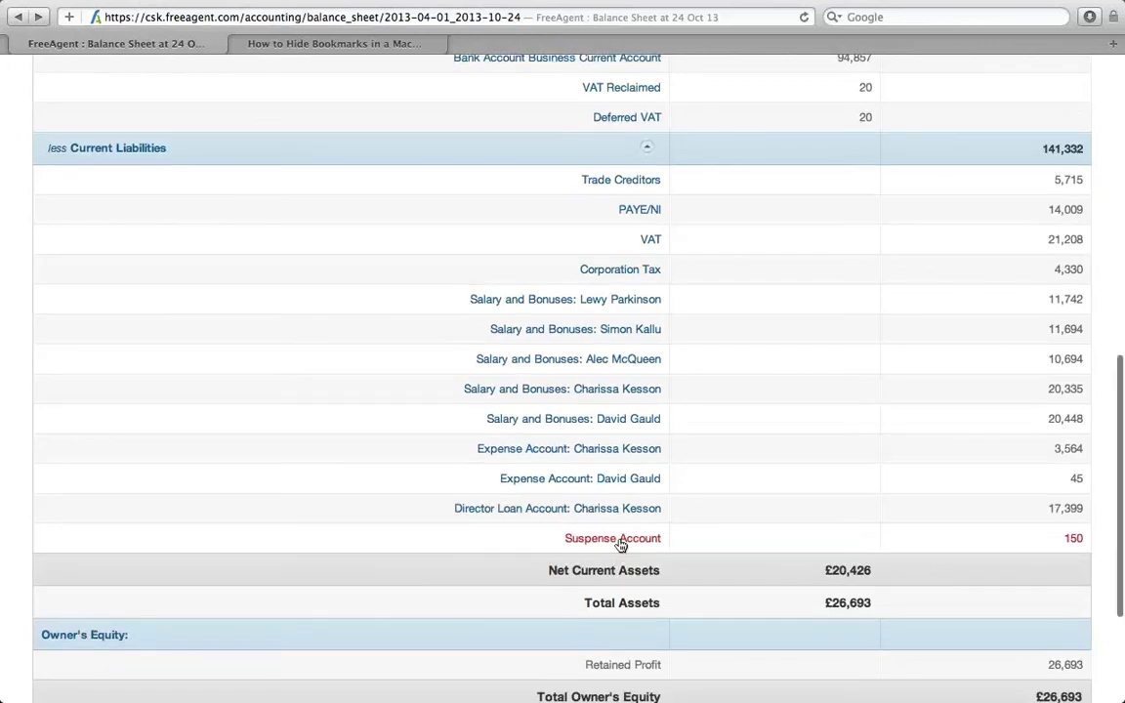
{"action": "scroll", "coordinate": [621, 544], "scroll_direction": "up", "scroll_amount": 2}
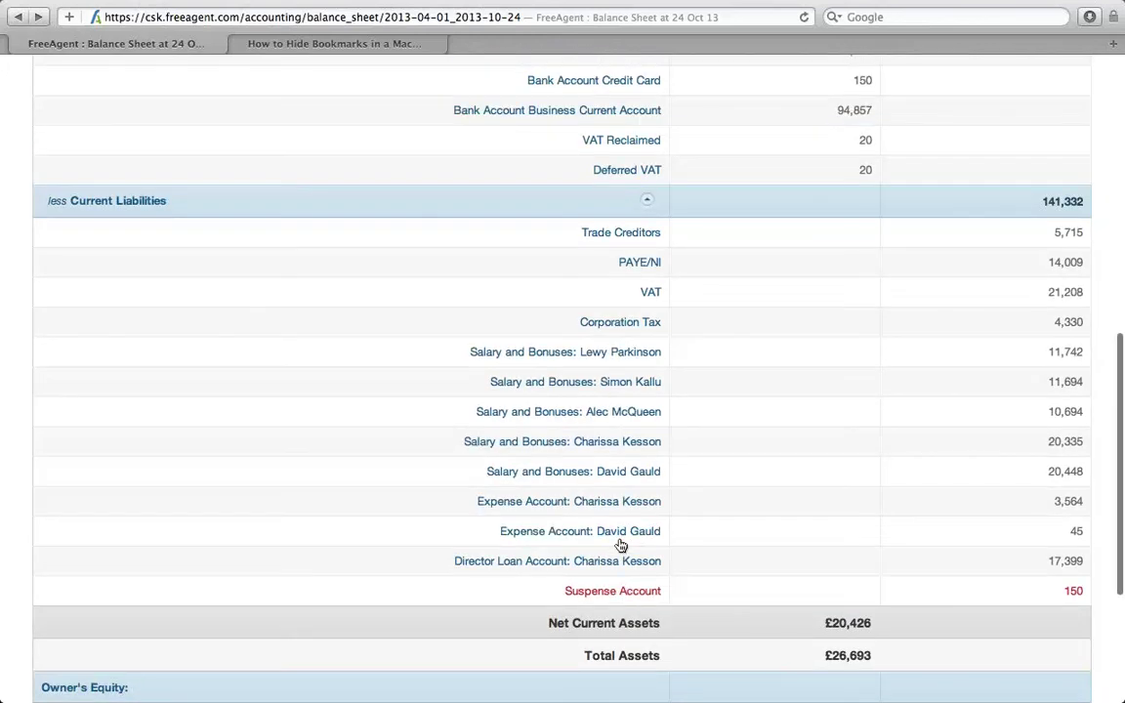
{"action": "scroll", "coordinate": [621, 544], "scroll_direction": "up", "scroll_amount": 10}
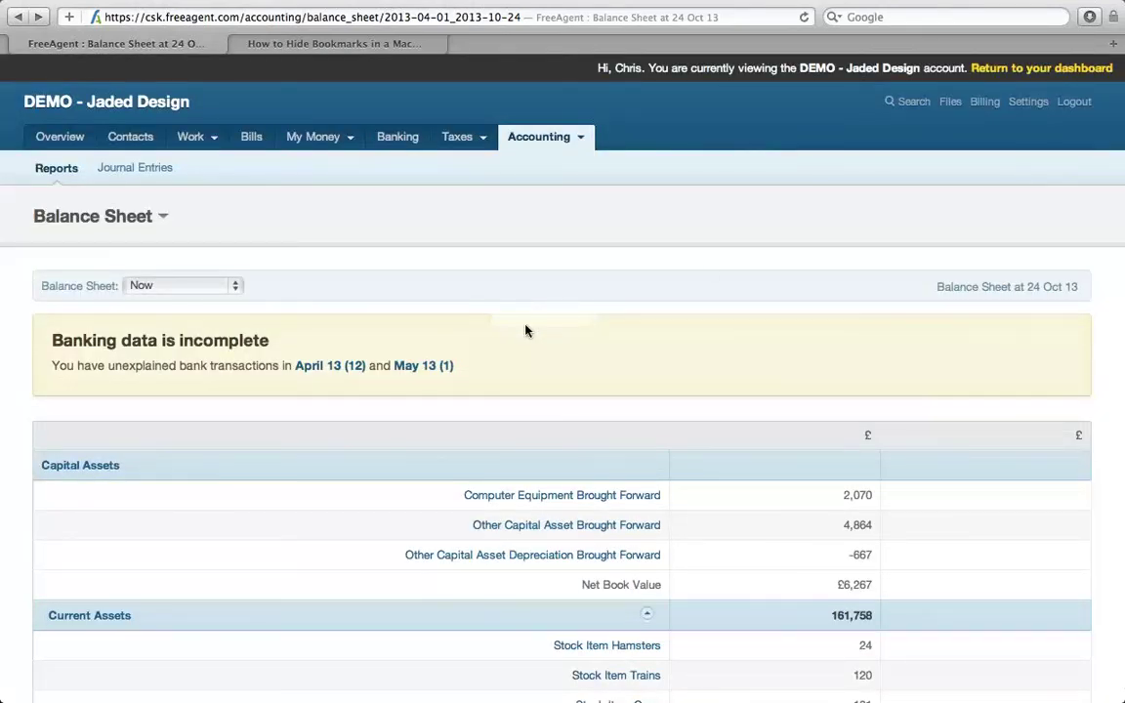
{"action": "left_click", "coordinate": [539, 146]}
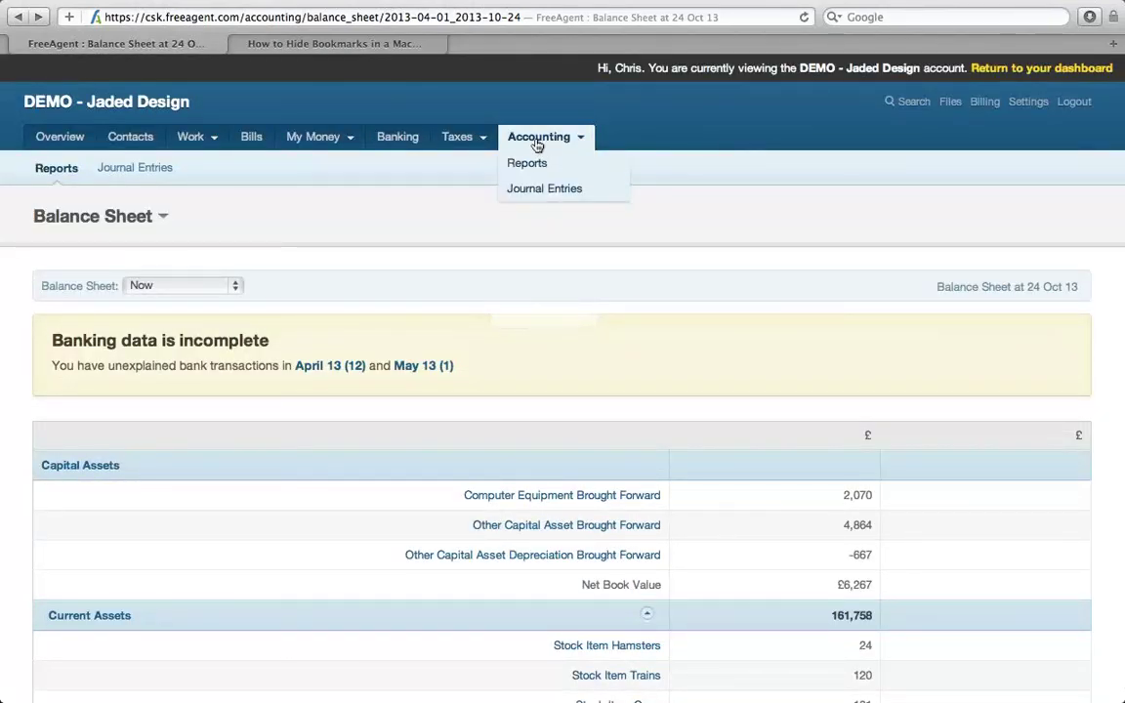
{"action": "left_click", "coordinate": [536, 165]}
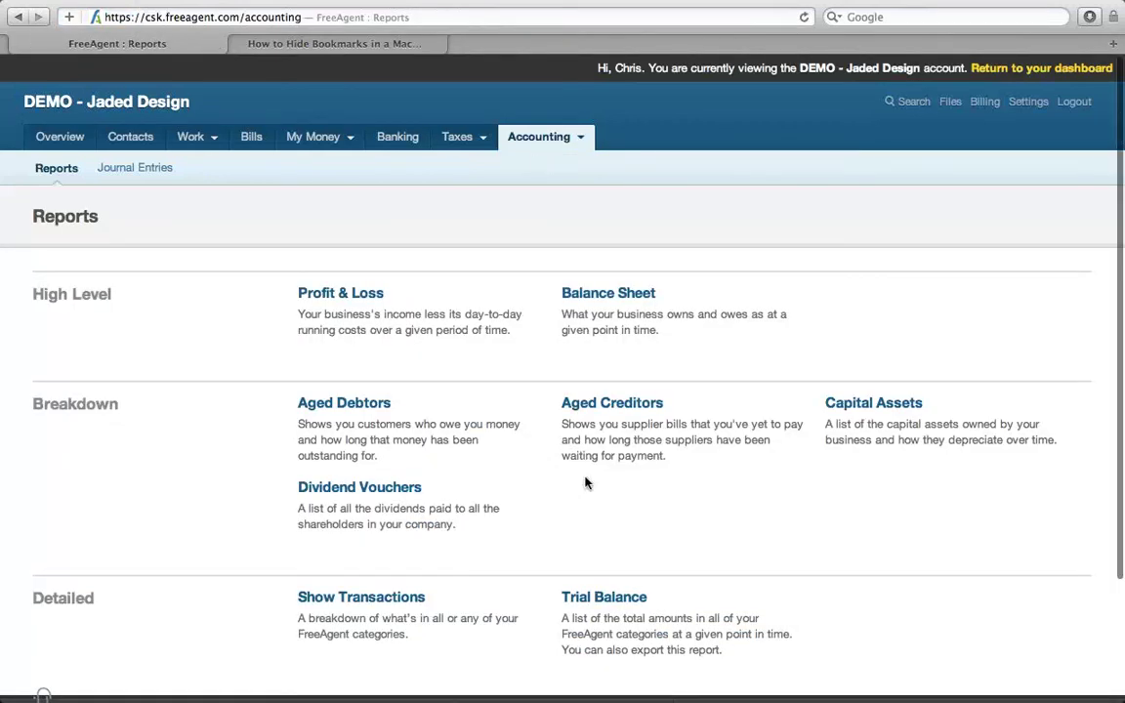
- Review the Aged Debtors report, then return to Reports and open Aged Creditors
{"action": "scroll", "coordinate": [586, 482], "scroll_direction": "down", "scroll_amount": 1}
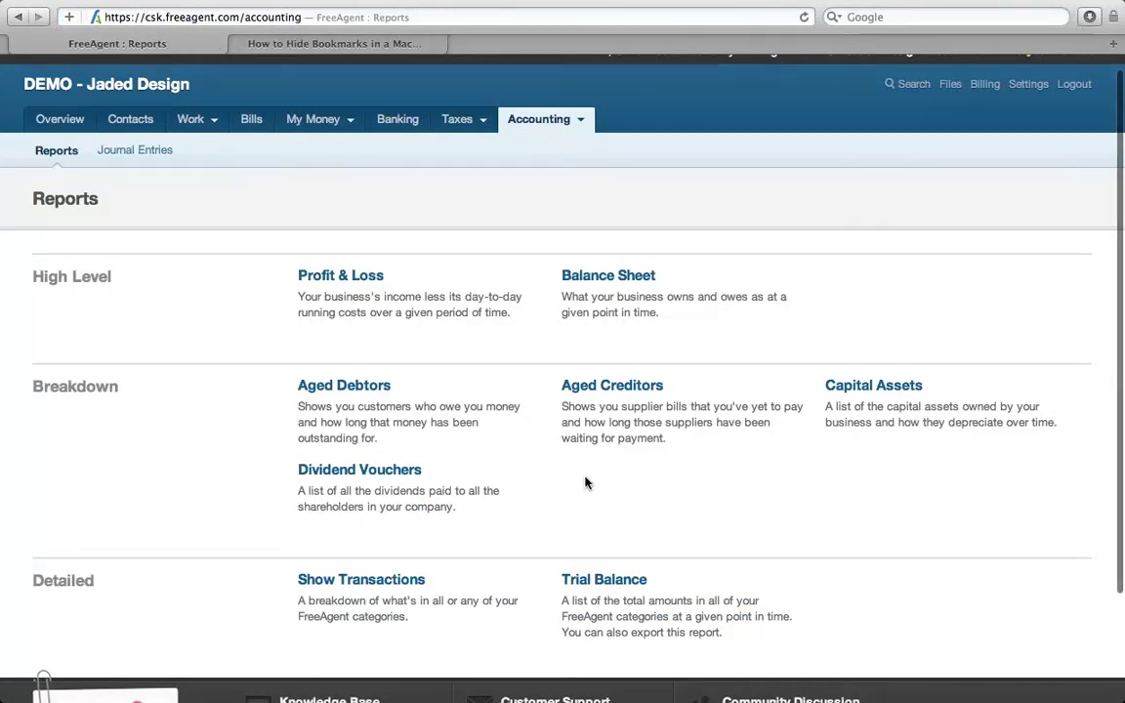
{"action": "scroll", "coordinate": [586, 483], "scroll_direction": "down", "scroll_amount": 1}
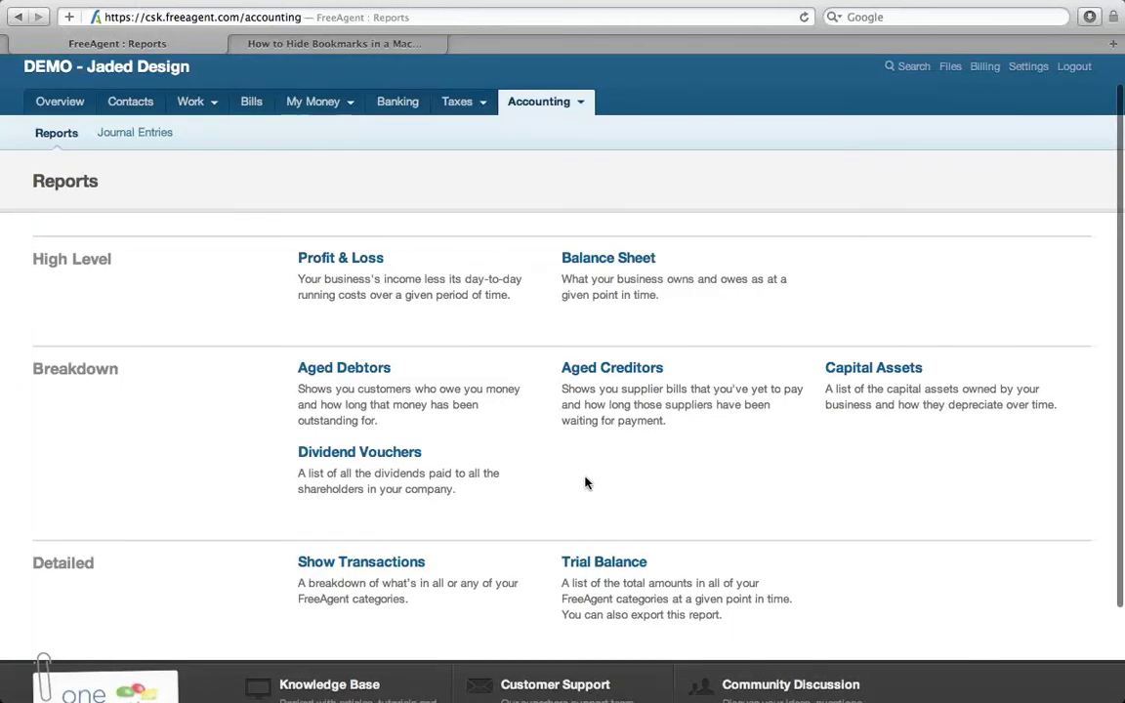
{"action": "scroll", "coordinate": [586, 482], "scroll_direction": "down", "scroll_amount": 2}
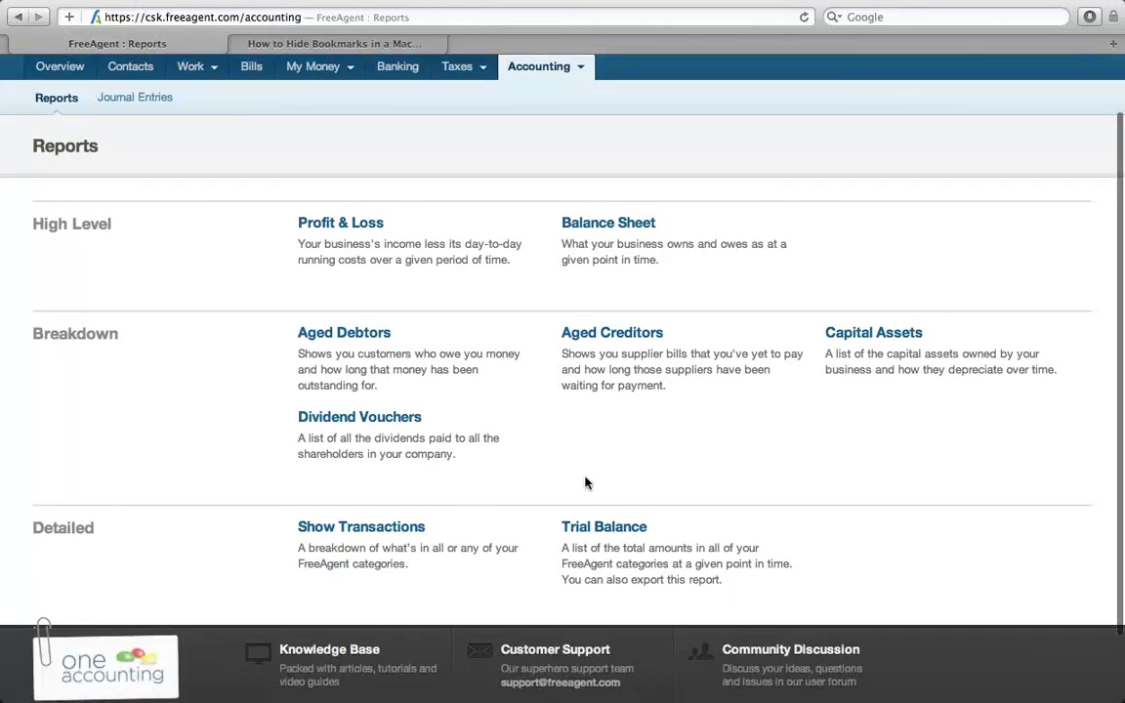
{"action": "left_click", "coordinate": [371, 332]}
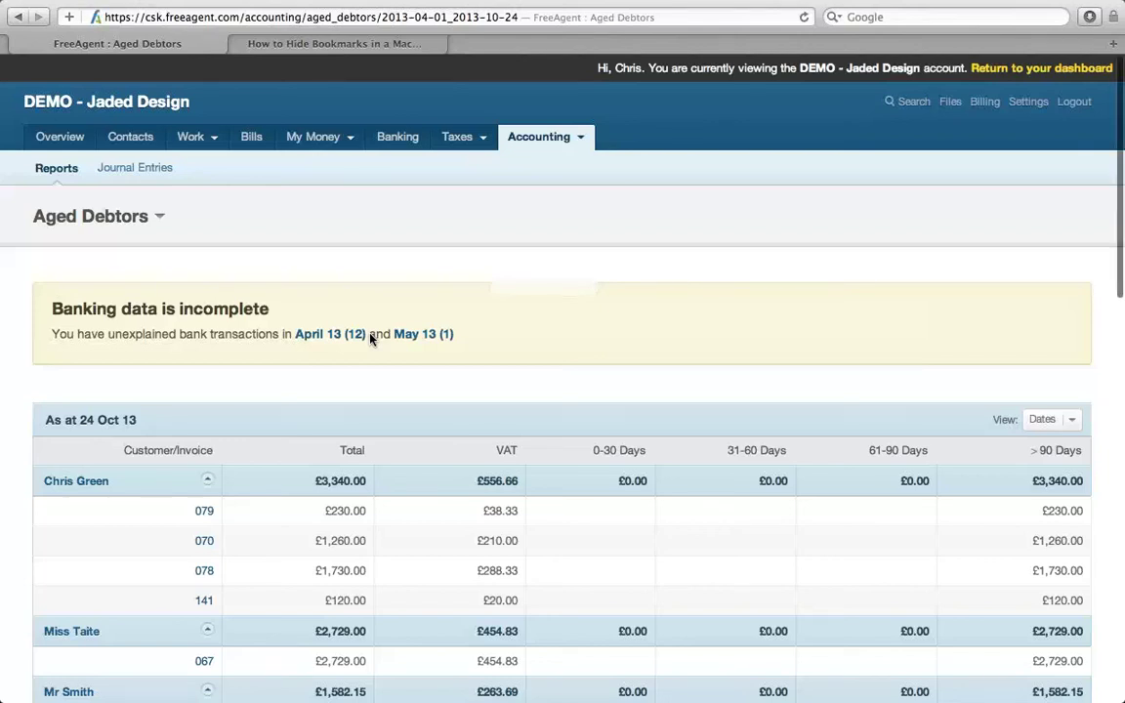
{"action": "scroll", "coordinate": [371, 339], "scroll_direction": "down", "scroll_amount": 1}
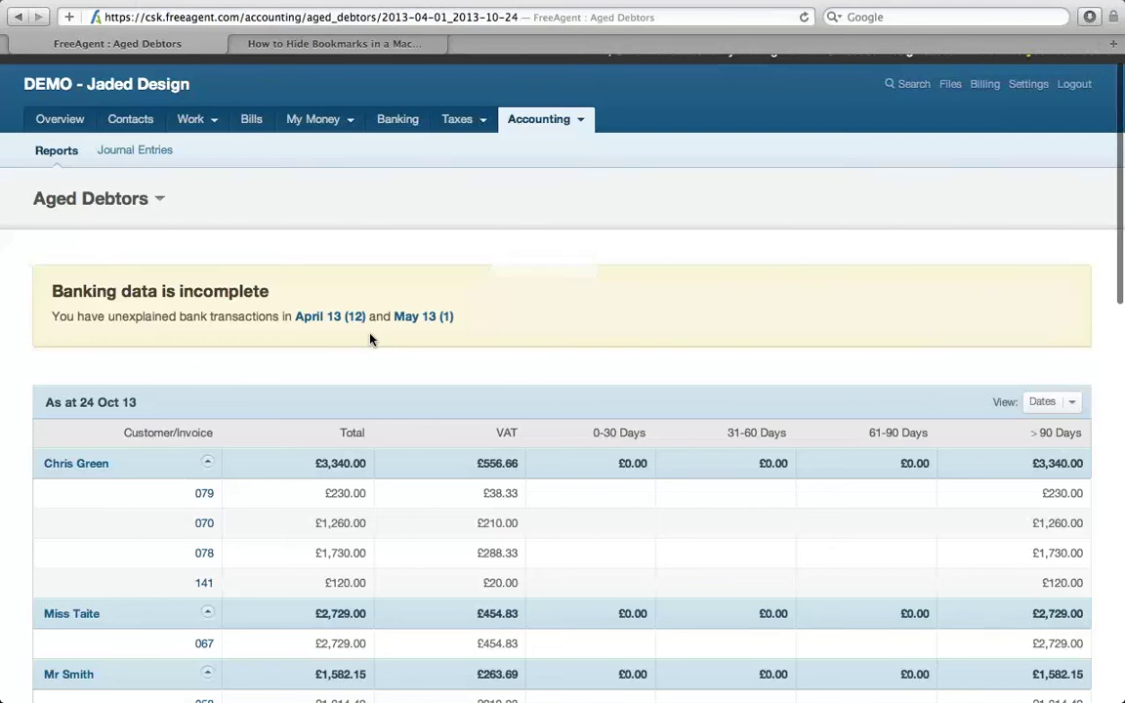
{"action": "scroll", "coordinate": [370, 339], "scroll_direction": "down", "scroll_amount": 3}
{"action": "scroll", "coordinate": [371, 336], "scroll_direction": "down", "scroll_amount": 5}
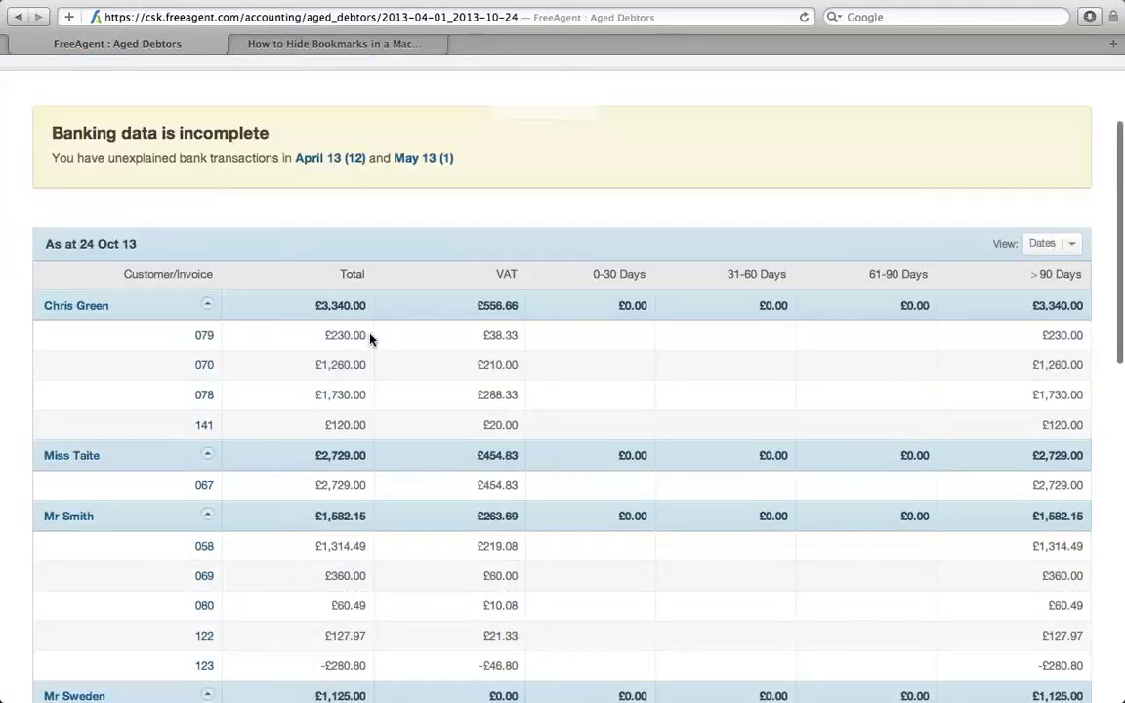
{"action": "left_click", "coordinate": [20, 17]}
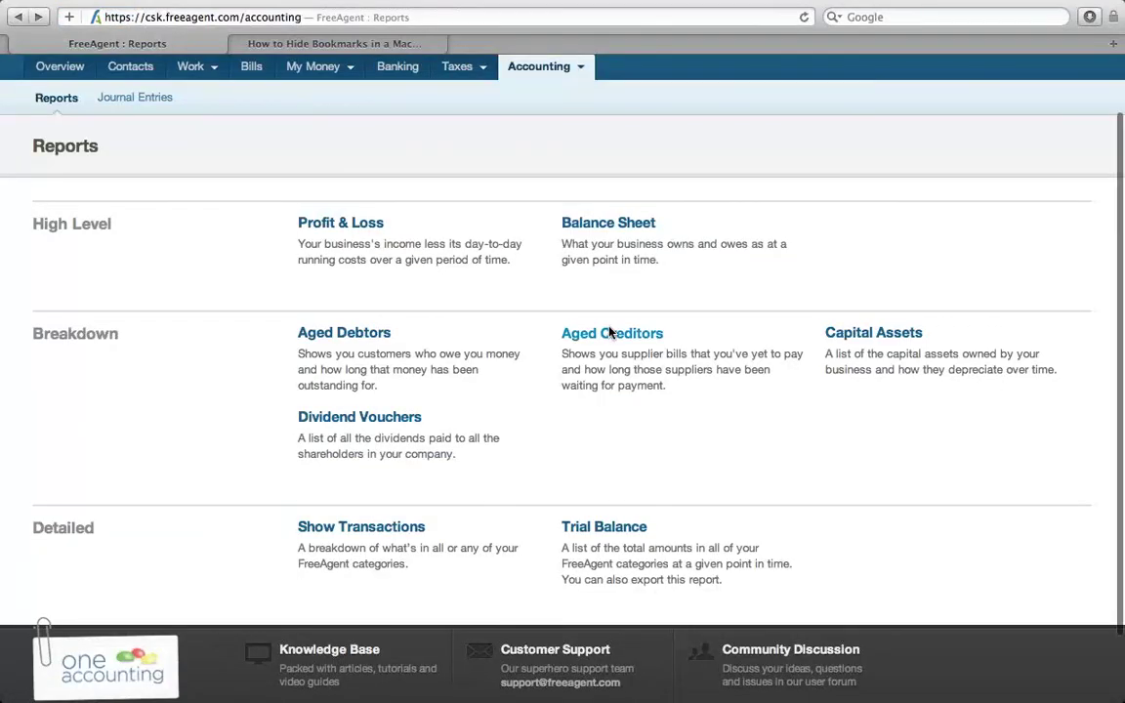
{"action": "left_click", "coordinate": [609, 333]}
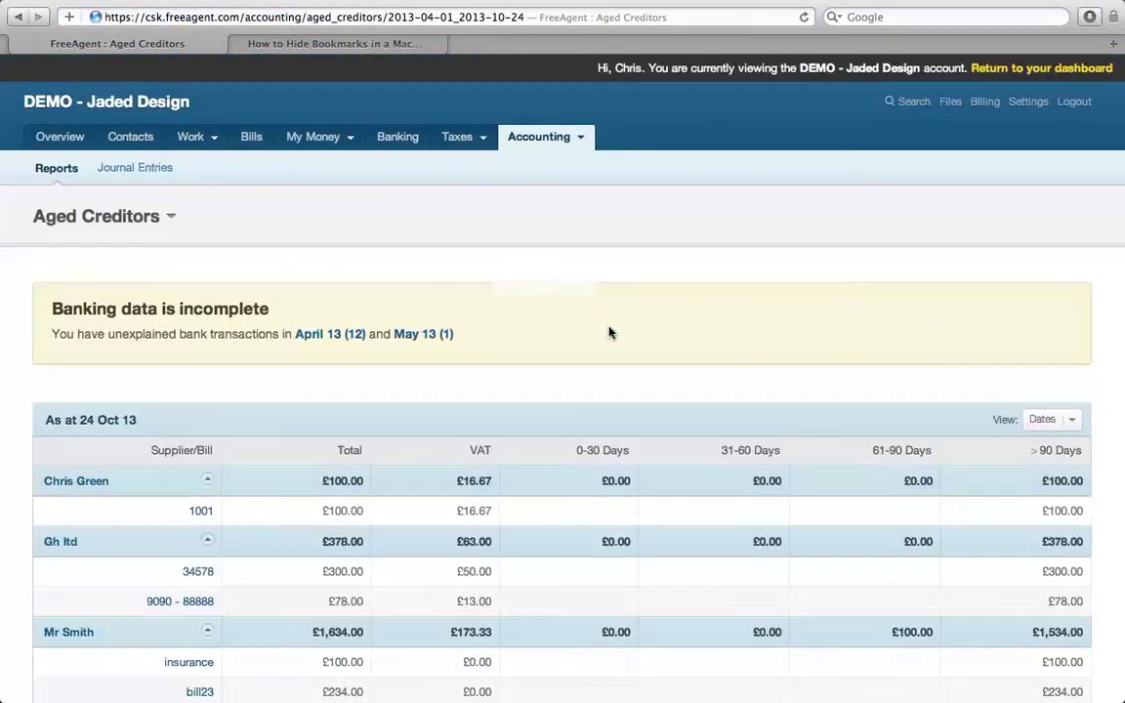
- Scroll through the Aged Creditors report at 24 Oct 13
{"action": "scroll", "coordinate": [609, 333], "scroll_direction": "down", "scroll_amount": 1}
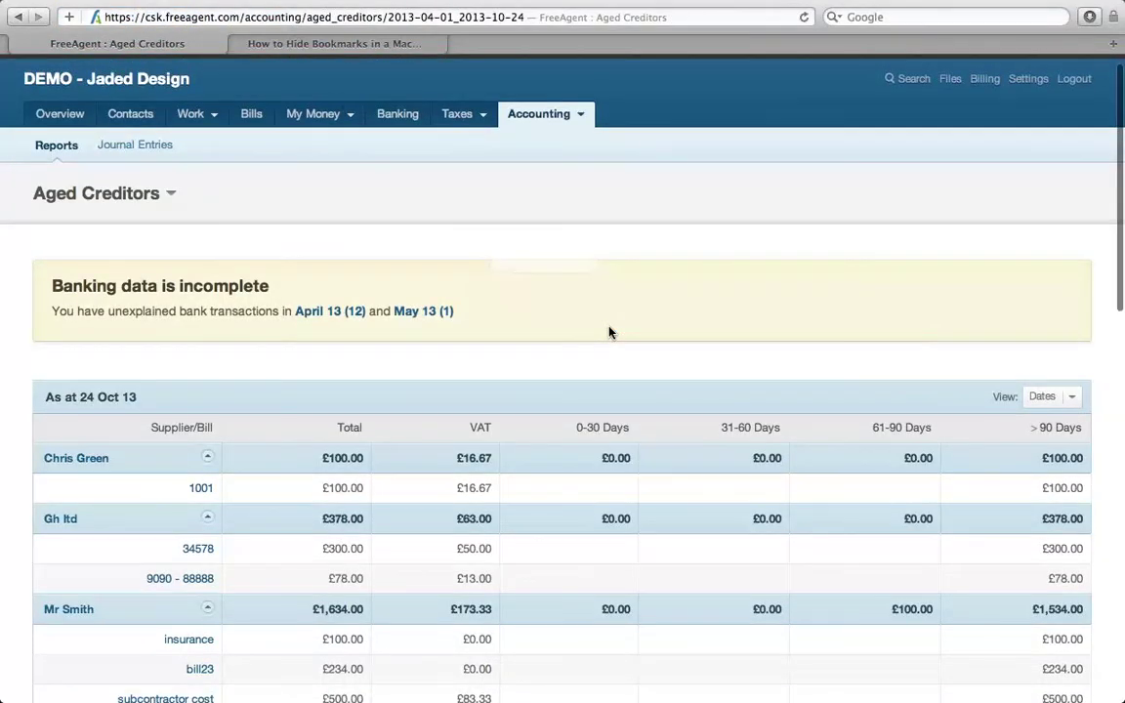
{"action": "scroll", "coordinate": [609, 333], "scroll_direction": "down", "scroll_amount": 1}
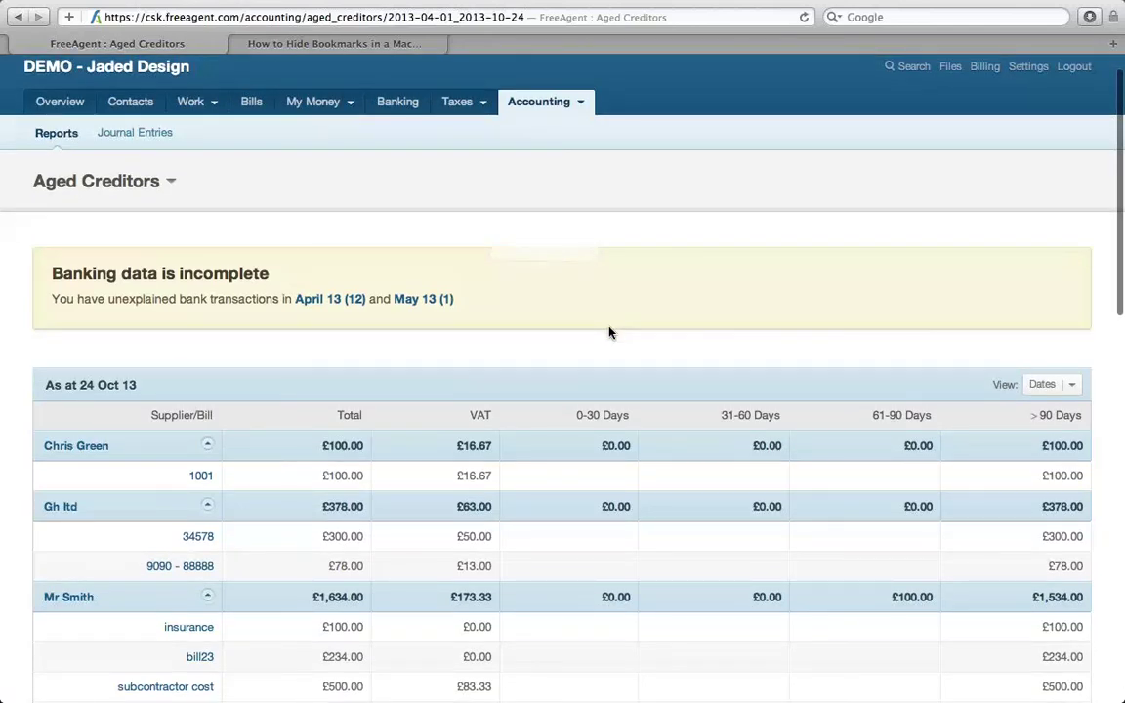
{"action": "scroll", "coordinate": [609, 333], "scroll_direction": "down", "scroll_amount": 3}
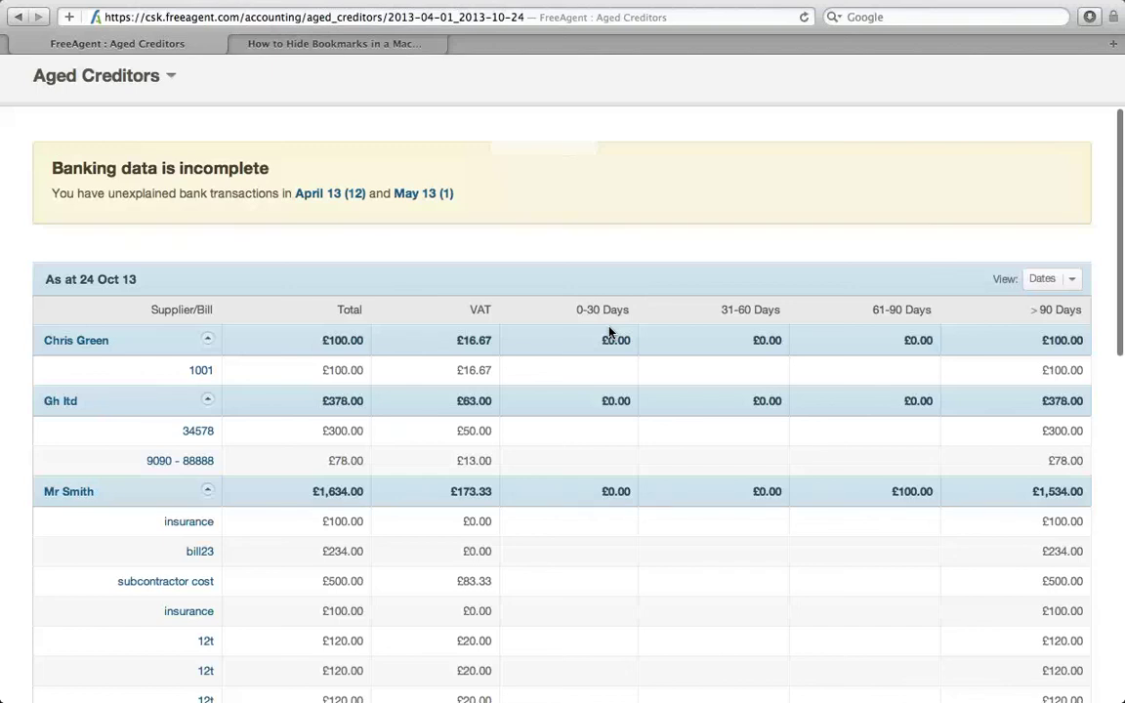
{"action": "scroll", "coordinate": [610, 333], "scroll_direction": "down", "scroll_amount": 1}
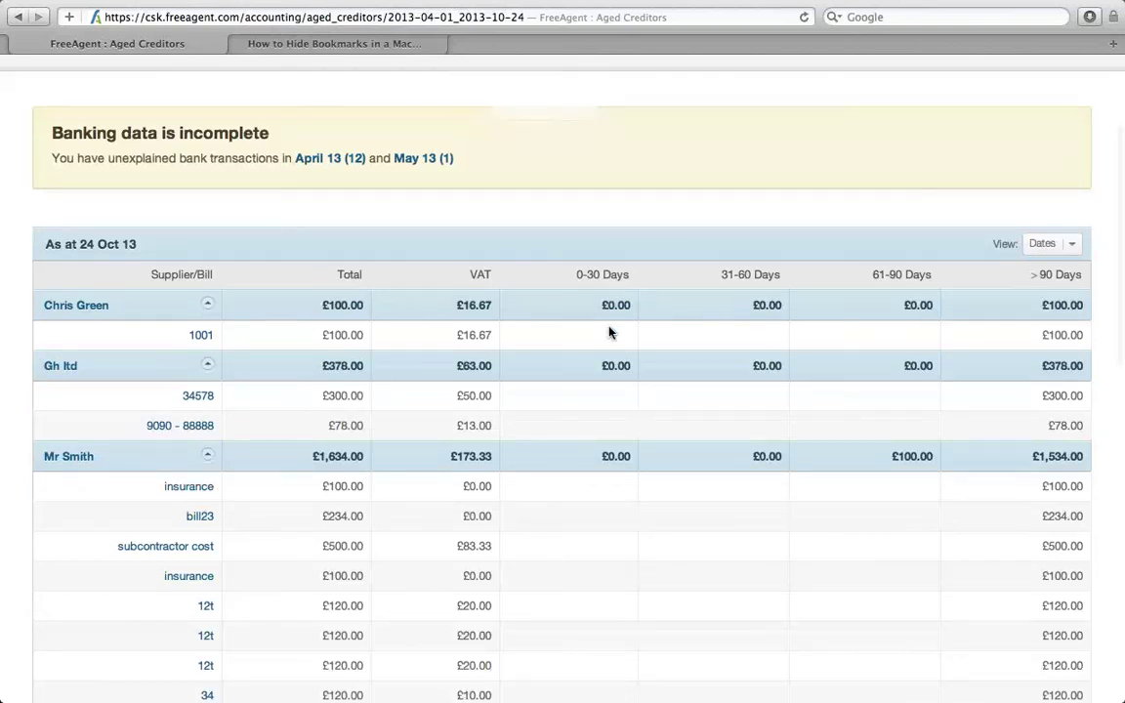
{"action": "scroll", "coordinate": [609, 333], "scroll_direction": "down", "scroll_amount": 2}
{"action": "scroll", "coordinate": [609, 333], "scroll_direction": "down", "scroll_amount": 2}
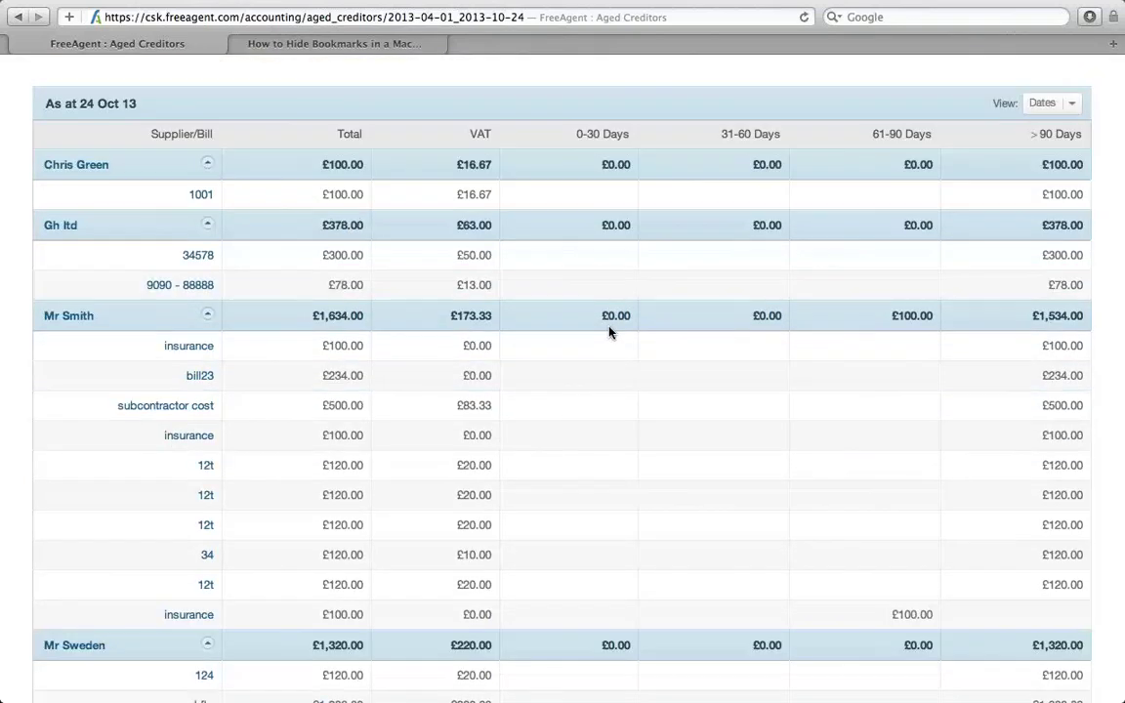
{"action": "scroll", "coordinate": [609, 333], "scroll_direction": "down", "scroll_amount": 7}
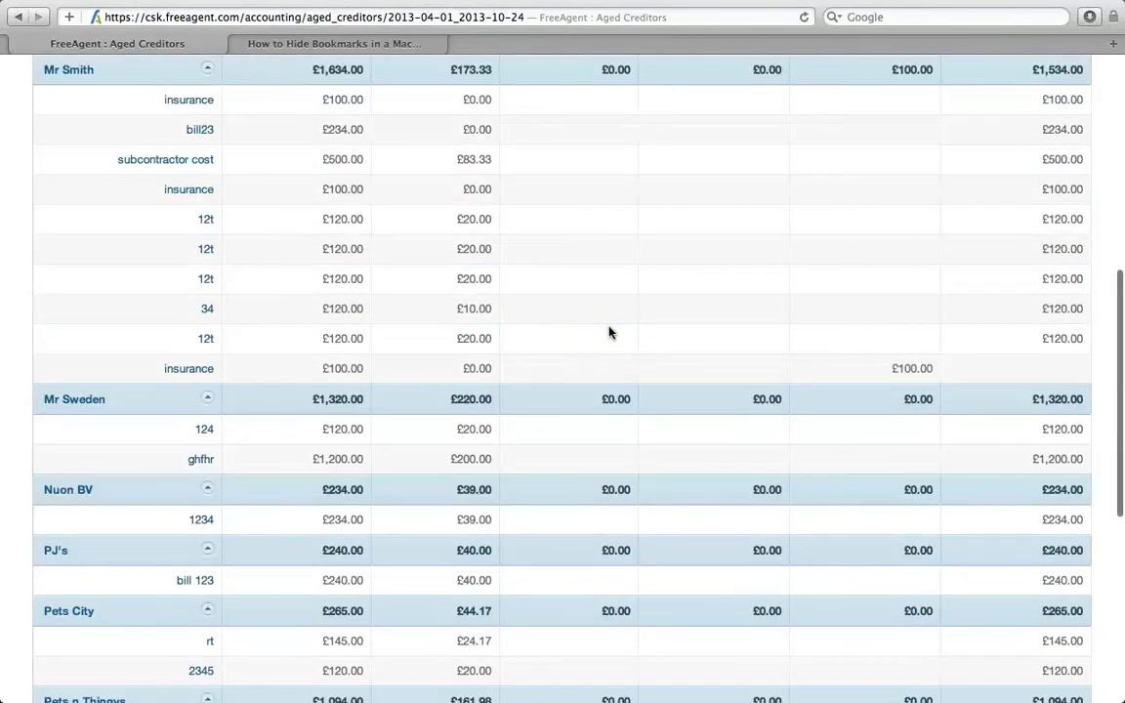
{"action": "scroll", "coordinate": [609, 333], "scroll_direction": "up", "scroll_amount": 9}
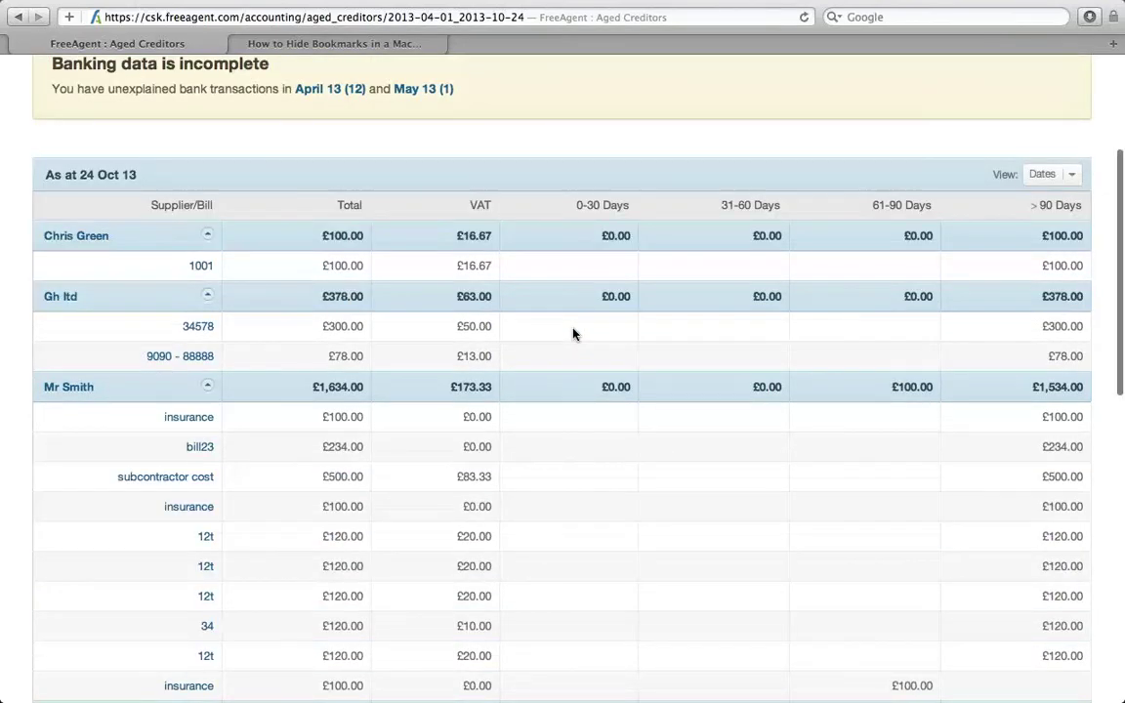
- Inspect the subcontractor cost bill, then return via Aged Creditors to the Reports list
{"action": "left_click", "coordinate": [148, 477]}
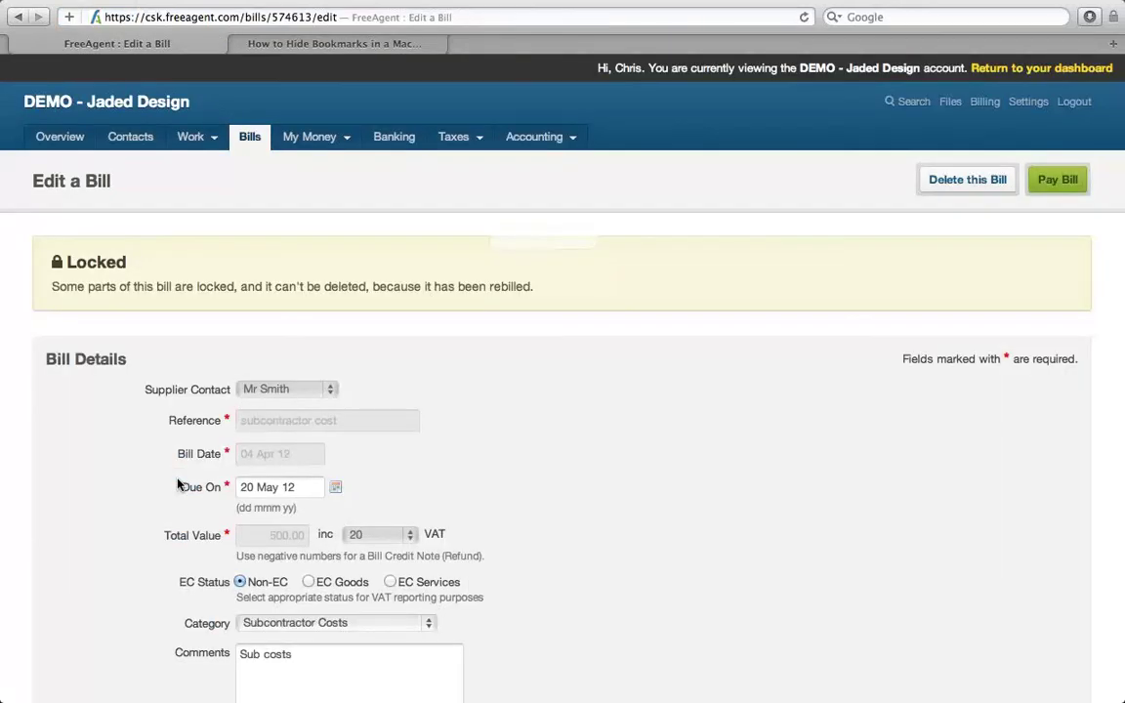
{"action": "scroll", "coordinate": [178, 484], "scroll_direction": "down", "scroll_amount": 1}
{"action": "key", "text": "super+bracketleft"}
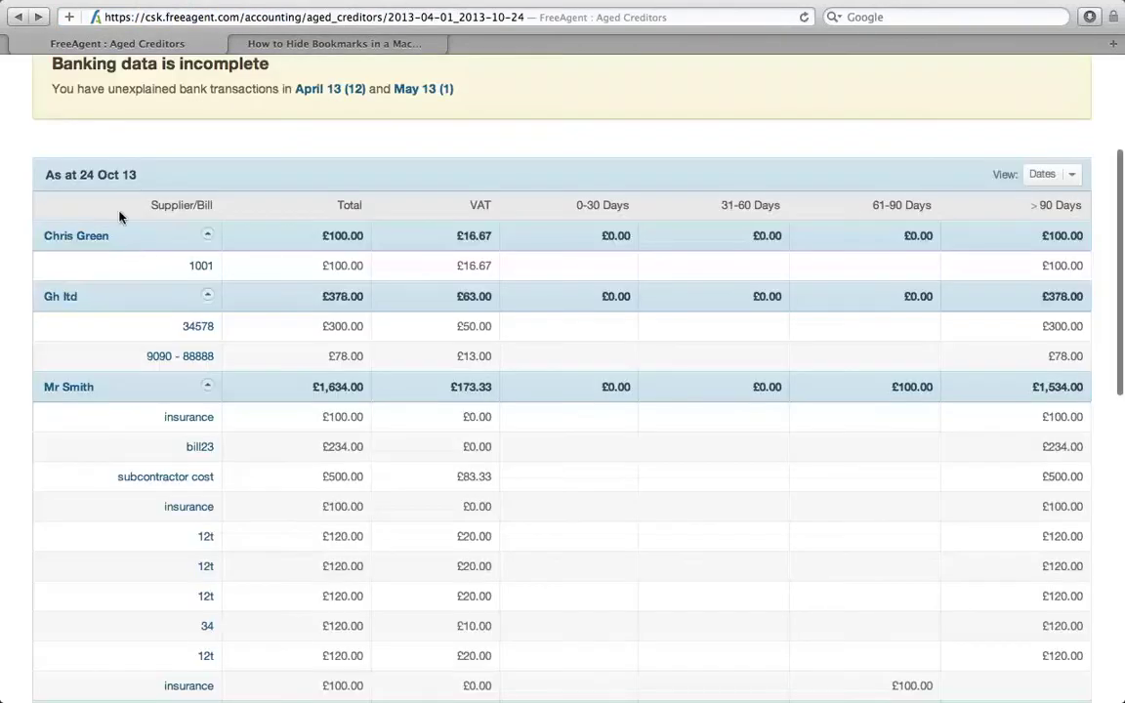
{"action": "left_click", "coordinate": [18, 17]}
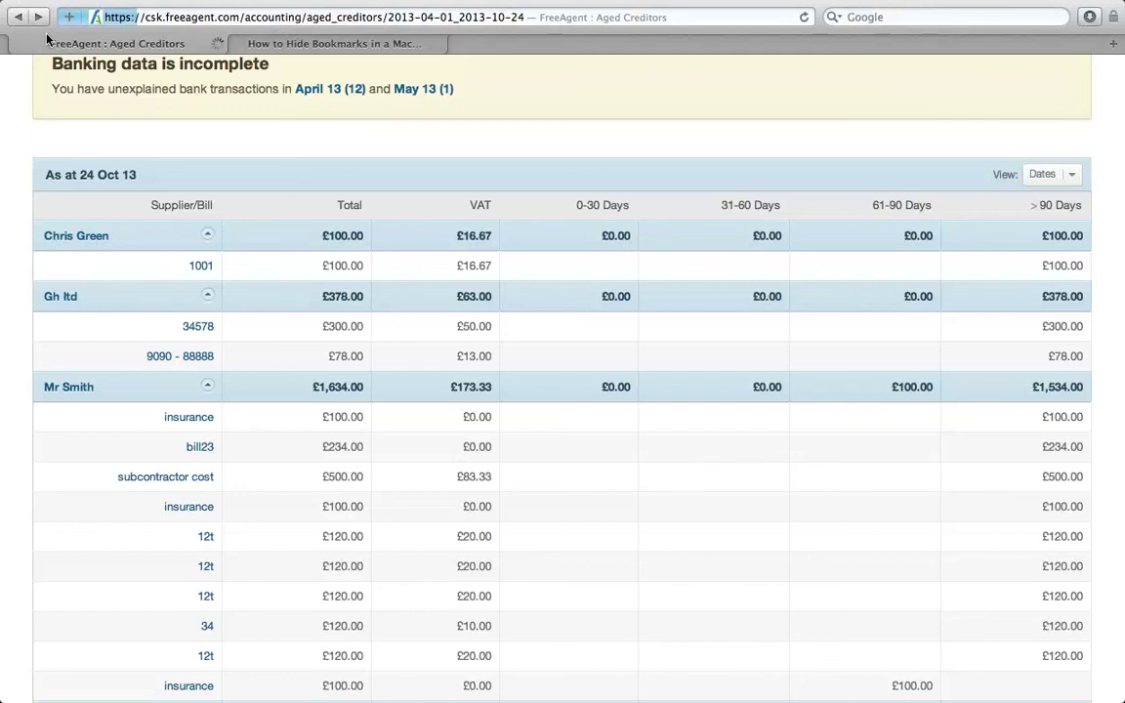
- Open the 2012/13 monthly Profit & Loss, scroll to Operating Profit, then return to Accounting > Reports
{"action": "mouse_move", "coordinate": [1082, 6]}
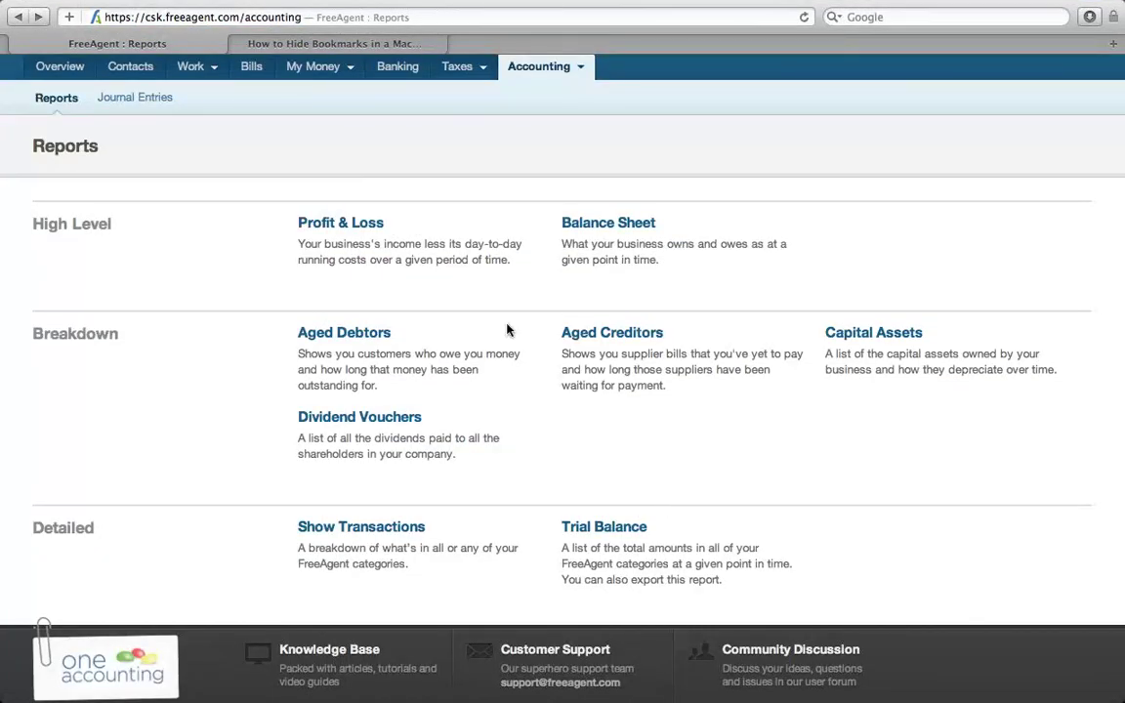
{"action": "left_click", "coordinate": [359, 228]}
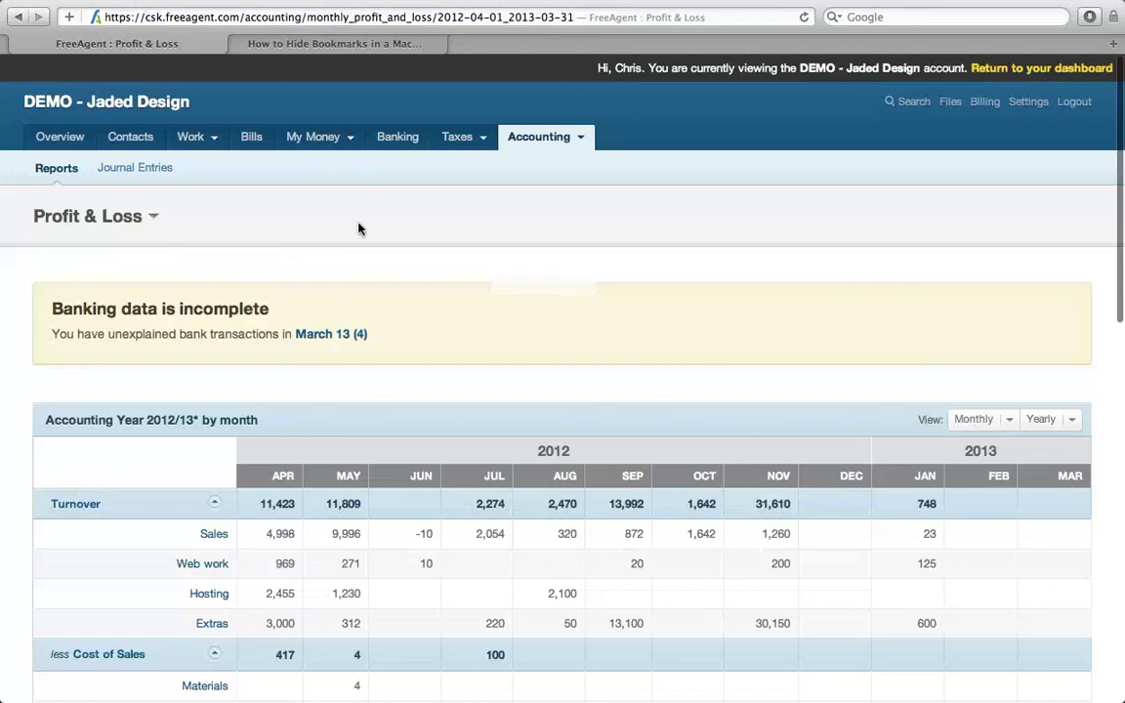
{"action": "scroll", "coordinate": [359, 227], "scroll_direction": "down", "scroll_amount": 2}
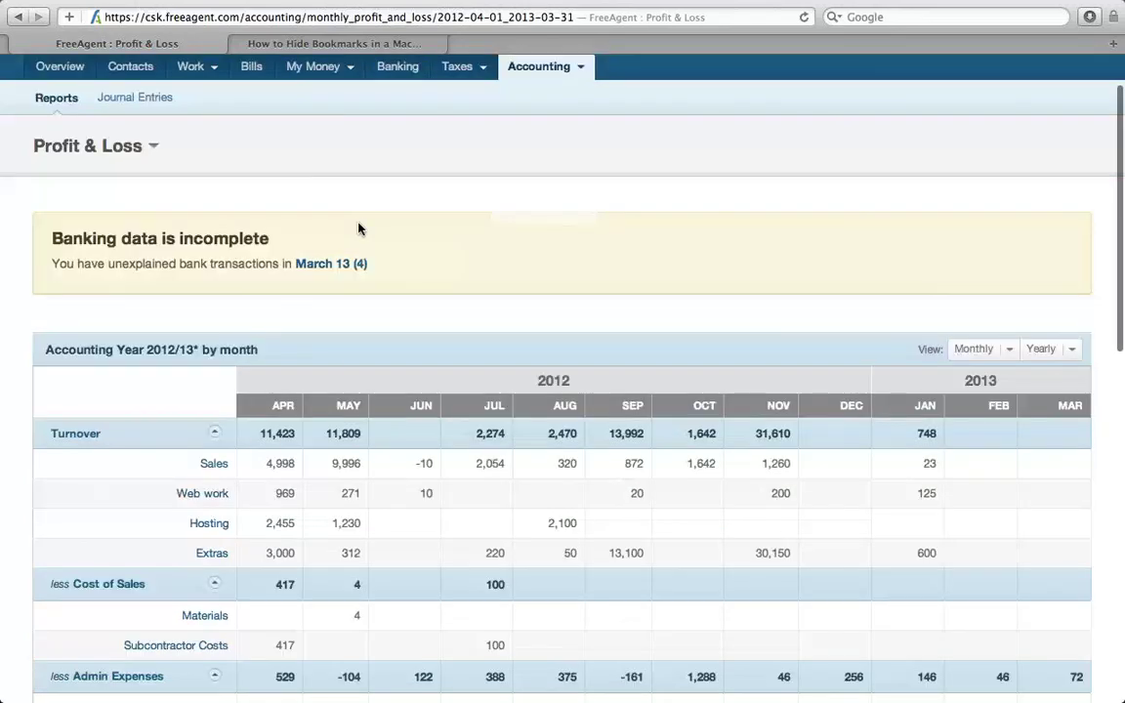
{"action": "scroll", "coordinate": [358, 227], "scroll_direction": "down", "scroll_amount": 2}
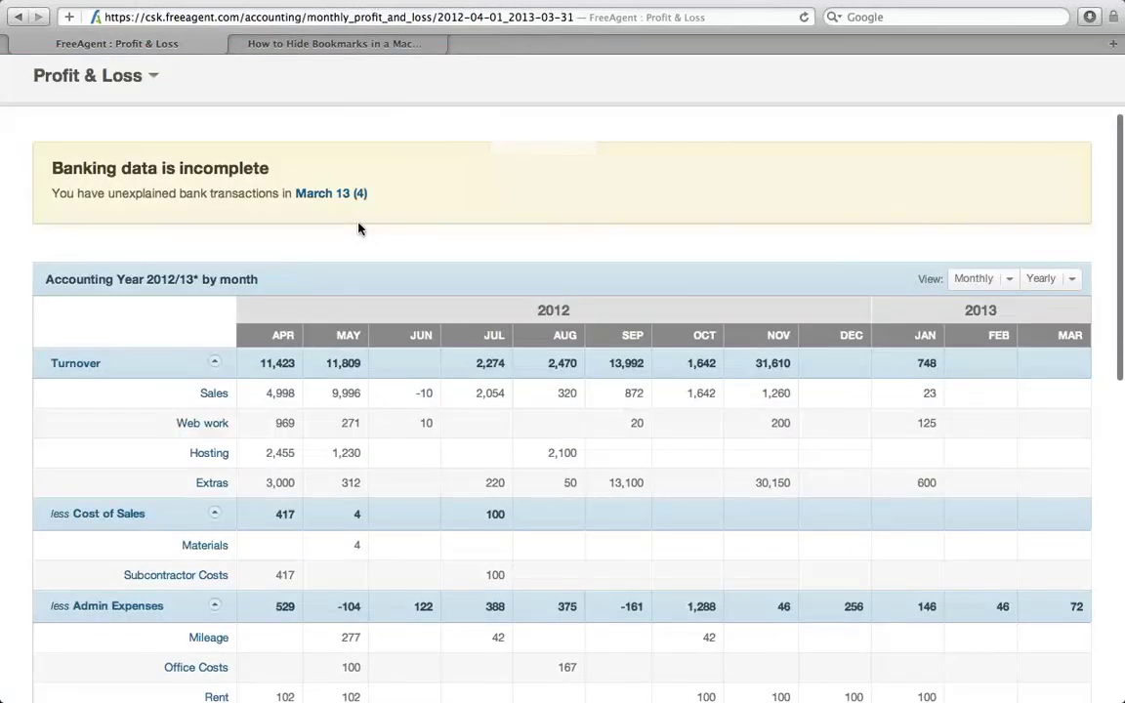
{"action": "scroll", "coordinate": [358, 228], "scroll_direction": "down", "scroll_amount": 15}
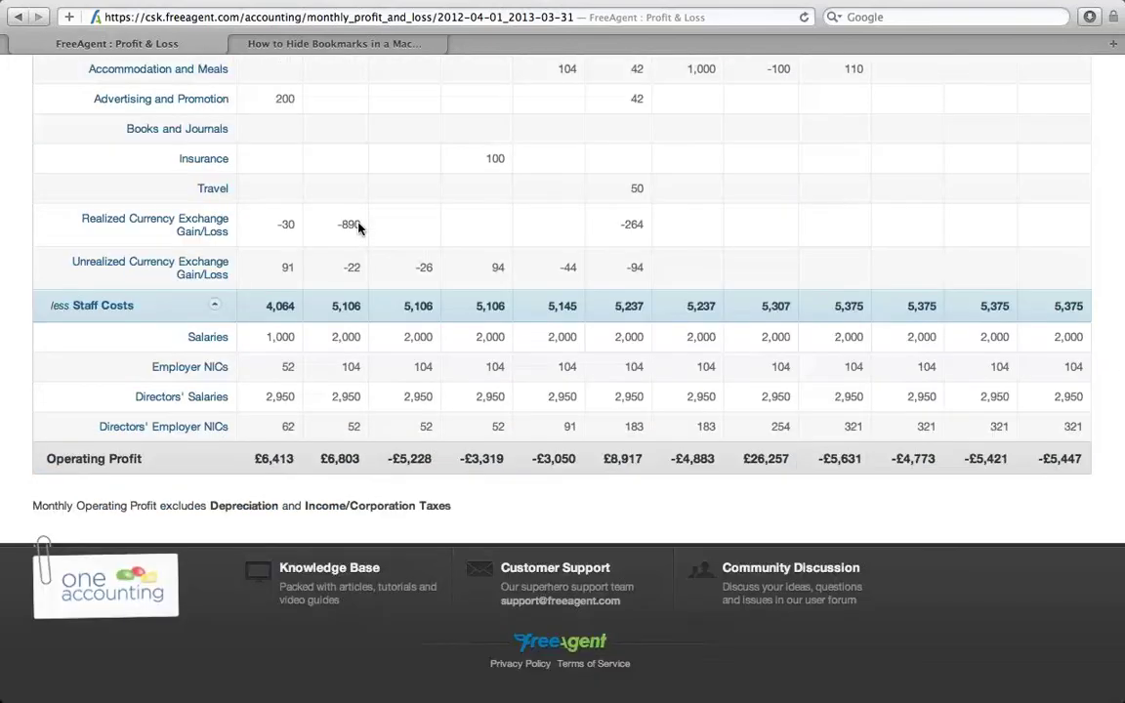
{"action": "scroll", "coordinate": [359, 228], "scroll_direction": "up", "scroll_amount": 1}
{"action": "scroll", "coordinate": [358, 227], "scroll_direction": "up", "scroll_amount": 7}
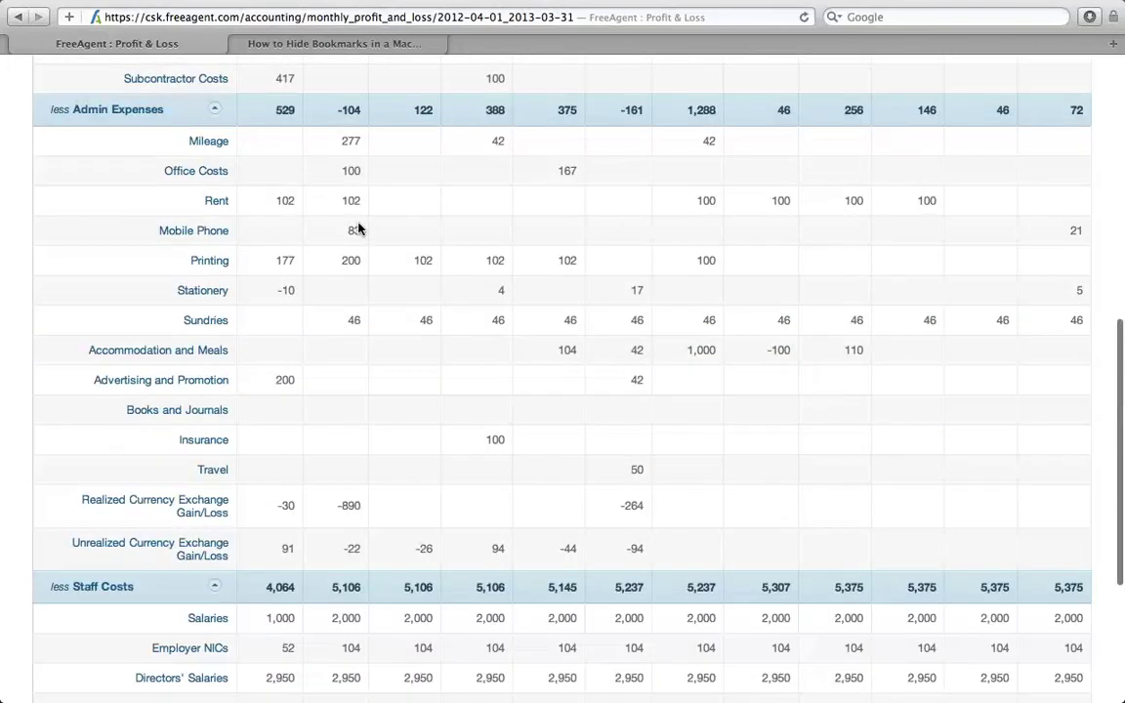
{"action": "scroll", "coordinate": [359, 227], "scroll_direction": "up", "scroll_amount": 10}
{"action": "scroll", "coordinate": [358, 227], "scroll_direction": "up", "scroll_amount": 4}
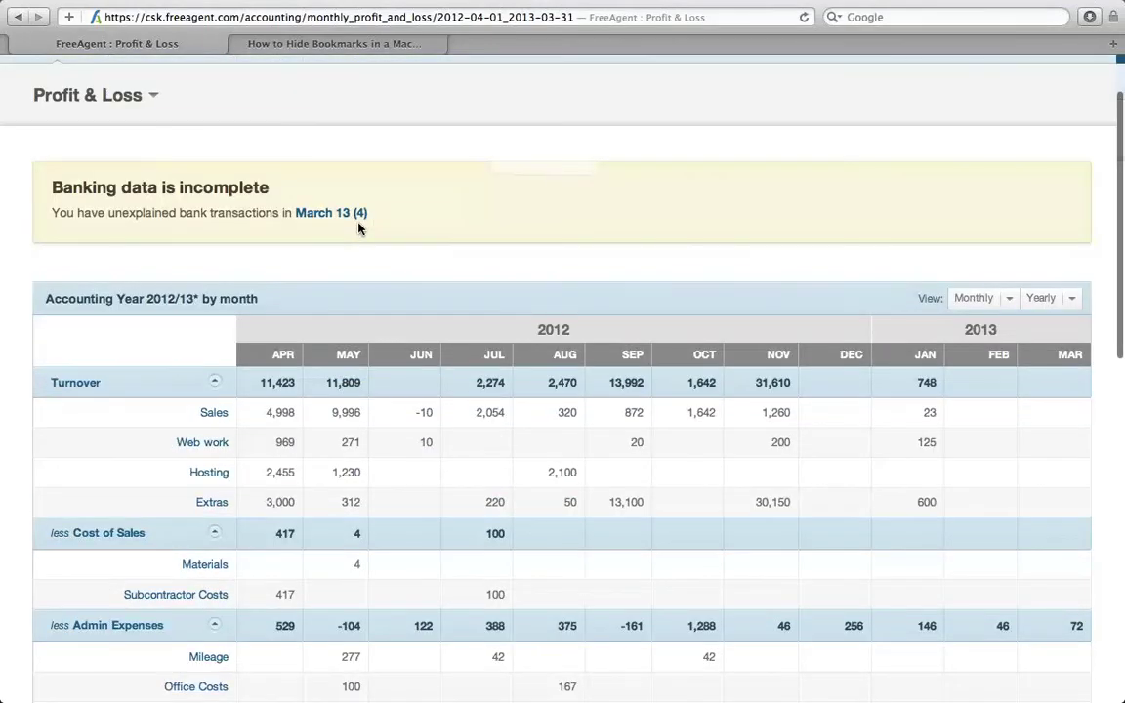
{"action": "scroll", "coordinate": [359, 228], "scroll_direction": "up", "scroll_amount": 2}
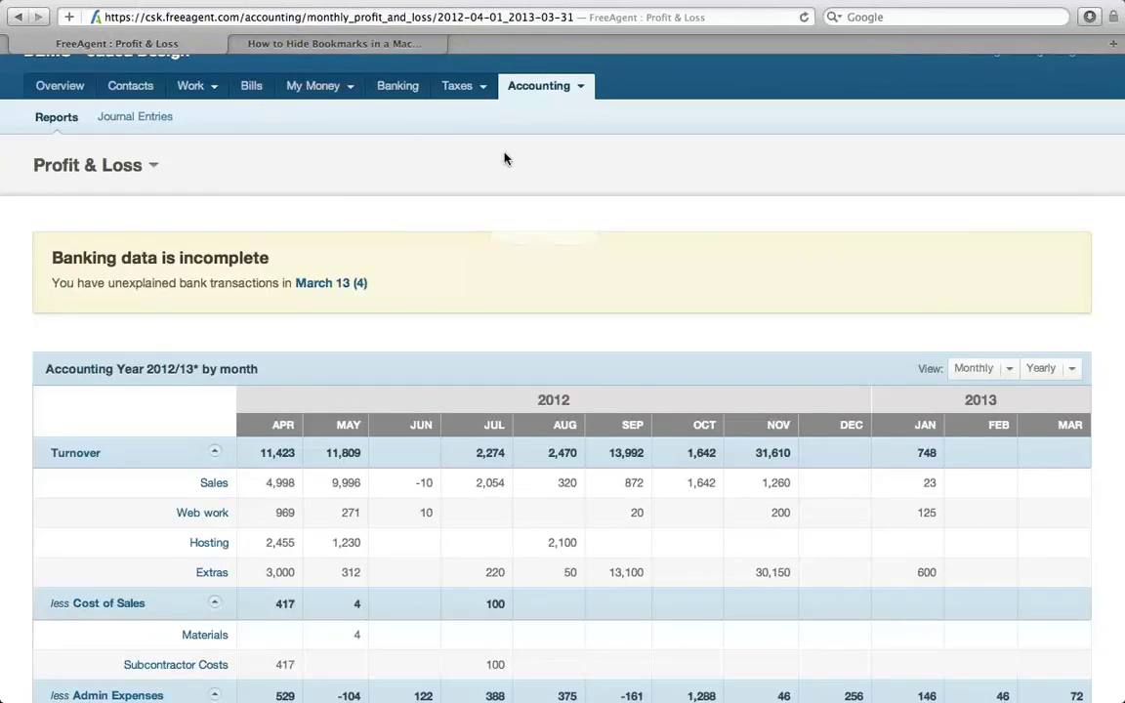
{"action": "mouse_move", "coordinate": [564, 94]}
{"action": "left_click", "coordinate": [542, 113]}
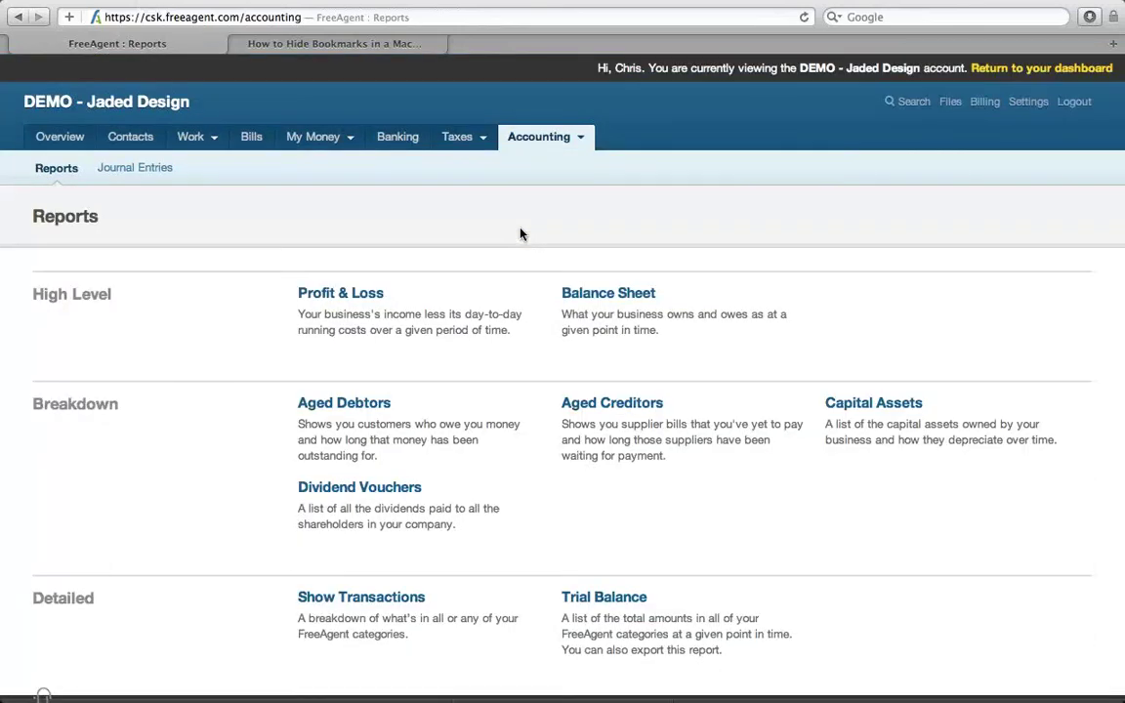
- Open the Trial Balance report and download its transactions CSV, then check the recent downloads
{"action": "scroll", "coordinate": [520, 234], "scroll_direction": "down", "scroll_amount": 2}
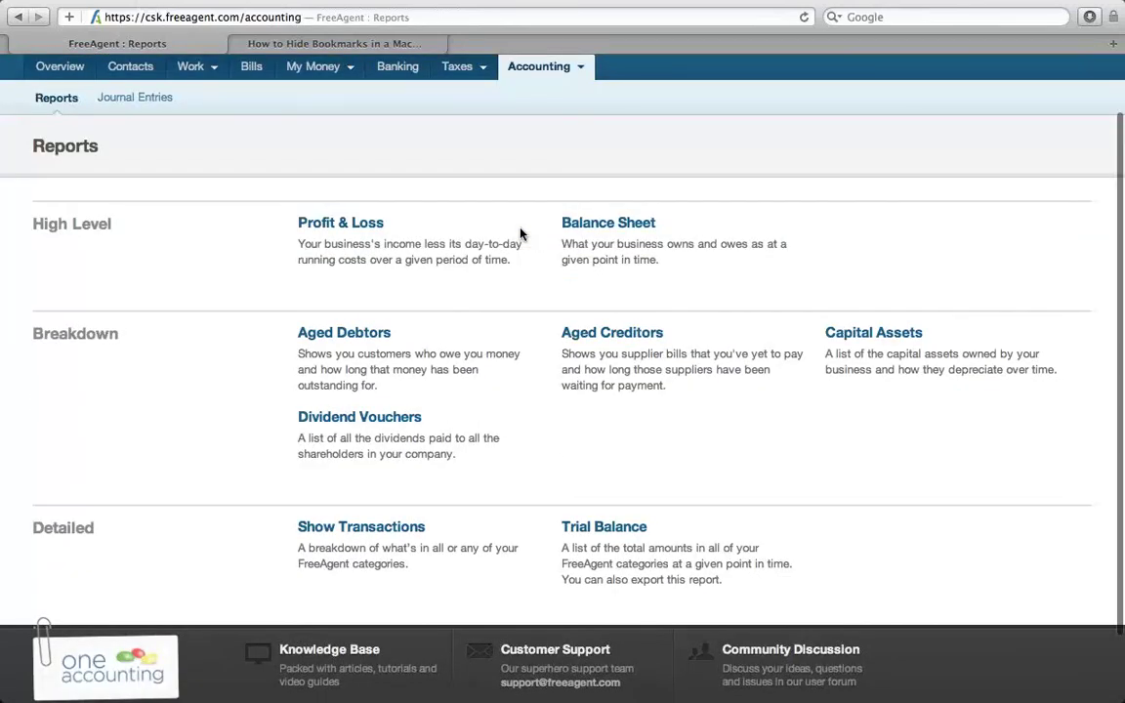
{"action": "scroll", "coordinate": [621, 495], "scroll_direction": "down", "scroll_amount": 1}
{"action": "left_click", "coordinate": [621, 495]}
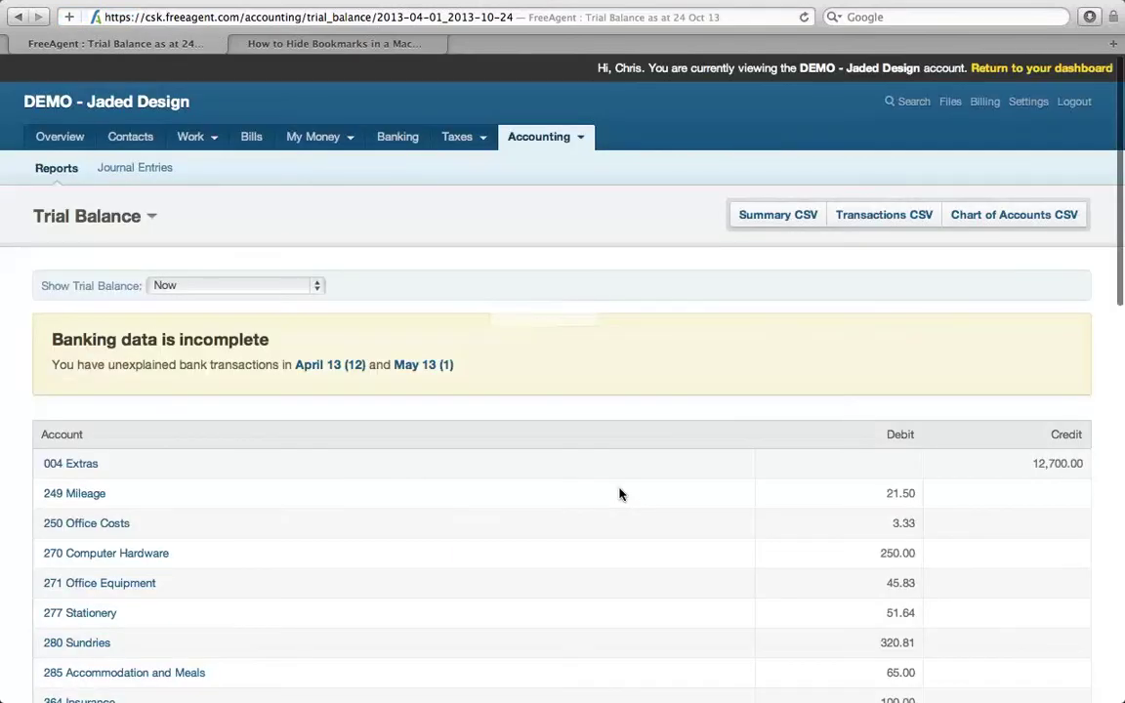
{"action": "left_click", "coordinate": [887, 213]}
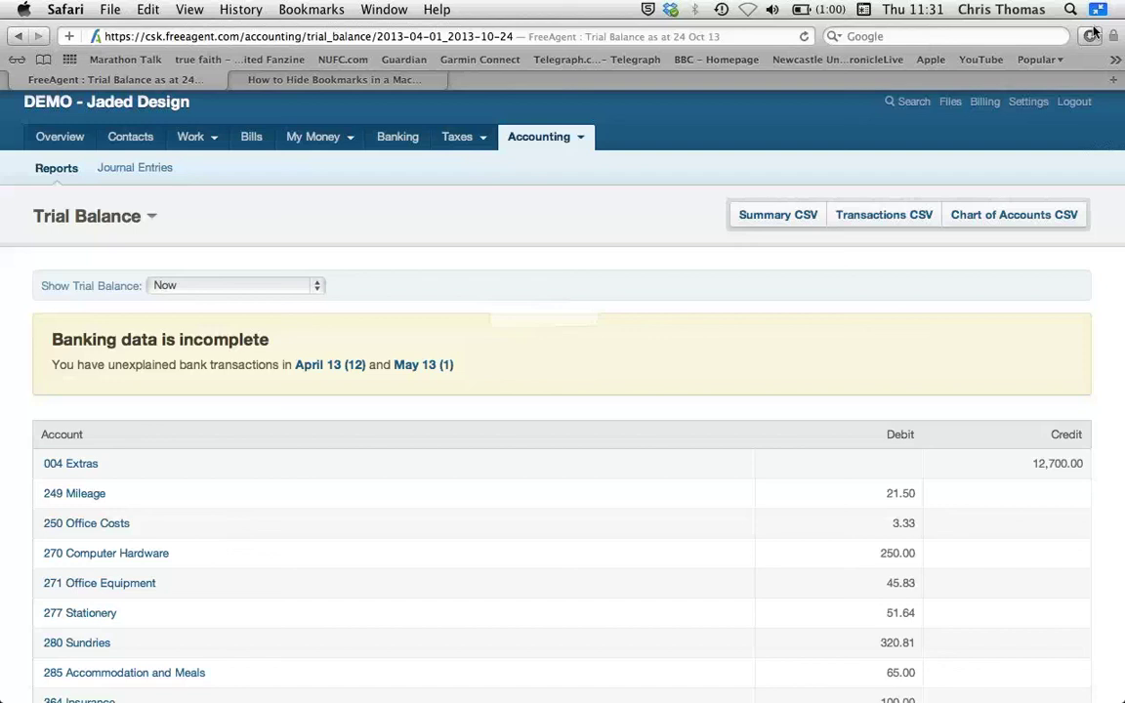
{"action": "left_click", "coordinate": [1090, 37]}
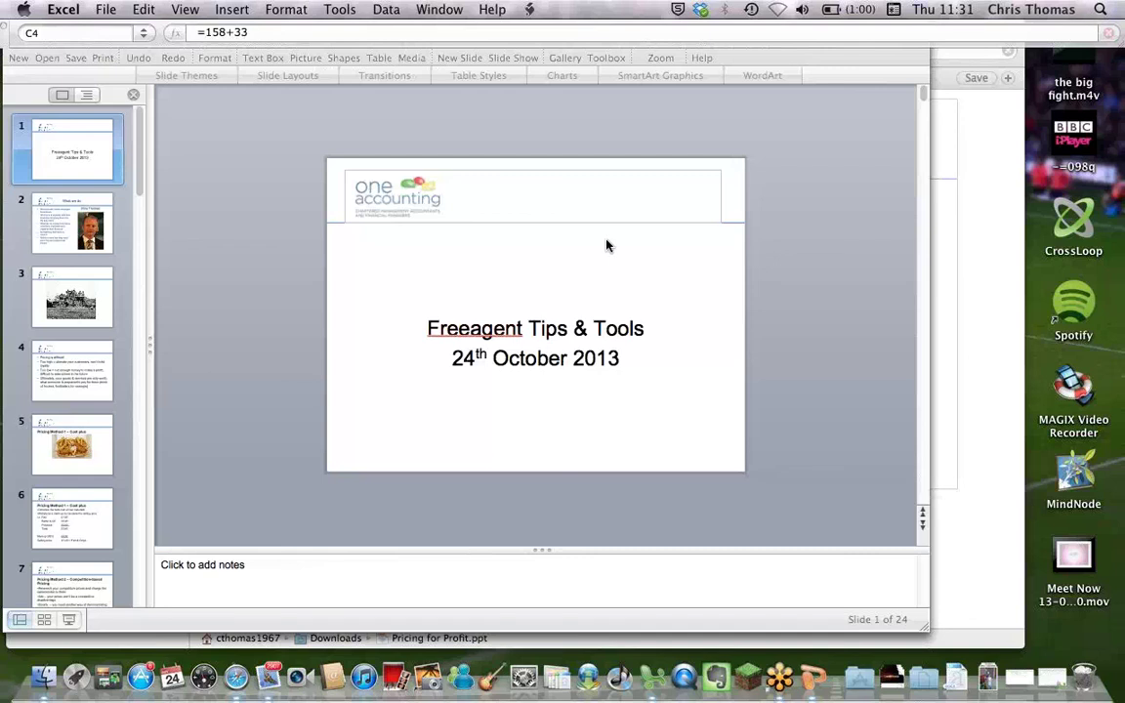
- Bring the trial balance transactions CSV forward in Excel and widen column C for full descriptions
{"action": "left_click", "coordinate": [211, 440]}
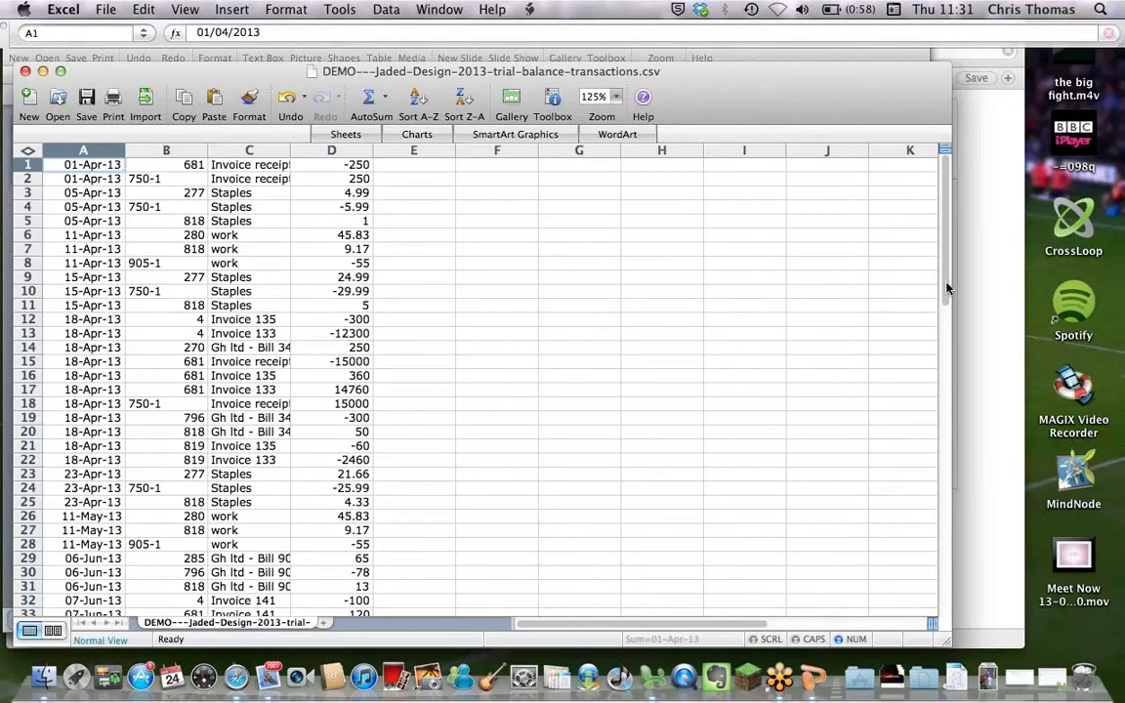
{"action": "left_click_drag", "start_coordinate": [946, 298], "coordinate": [950, 506]}
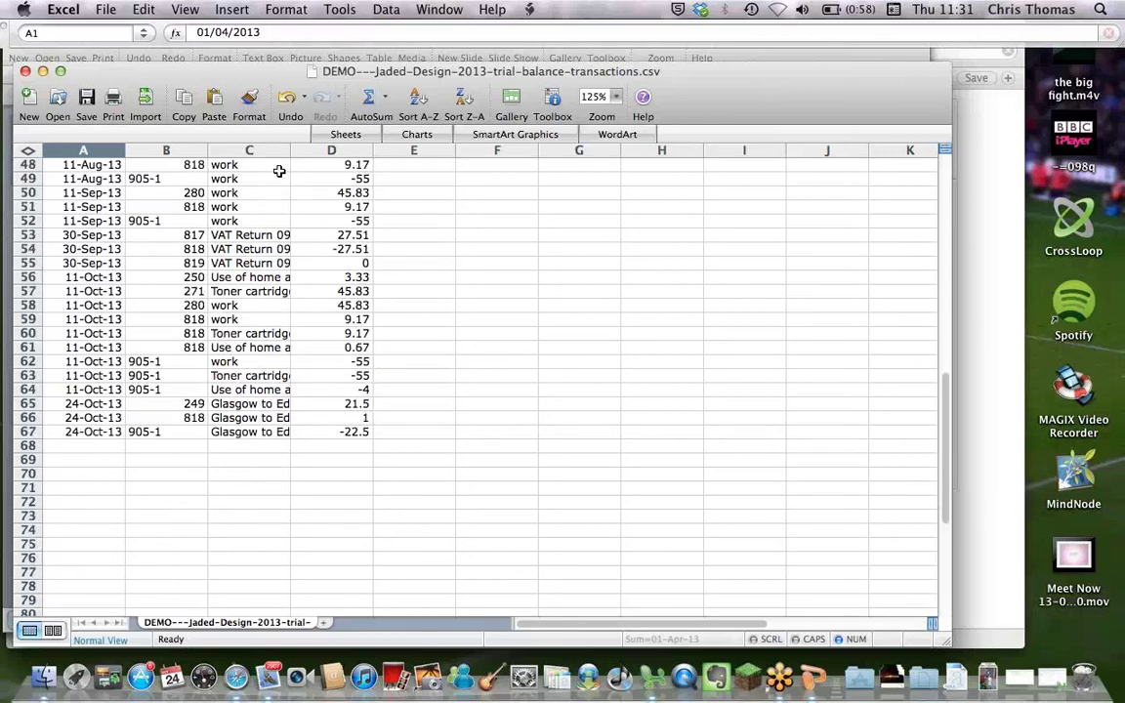
{"action": "left_click_drag", "start_coordinate": [290, 149], "coordinate": [424, 151]}
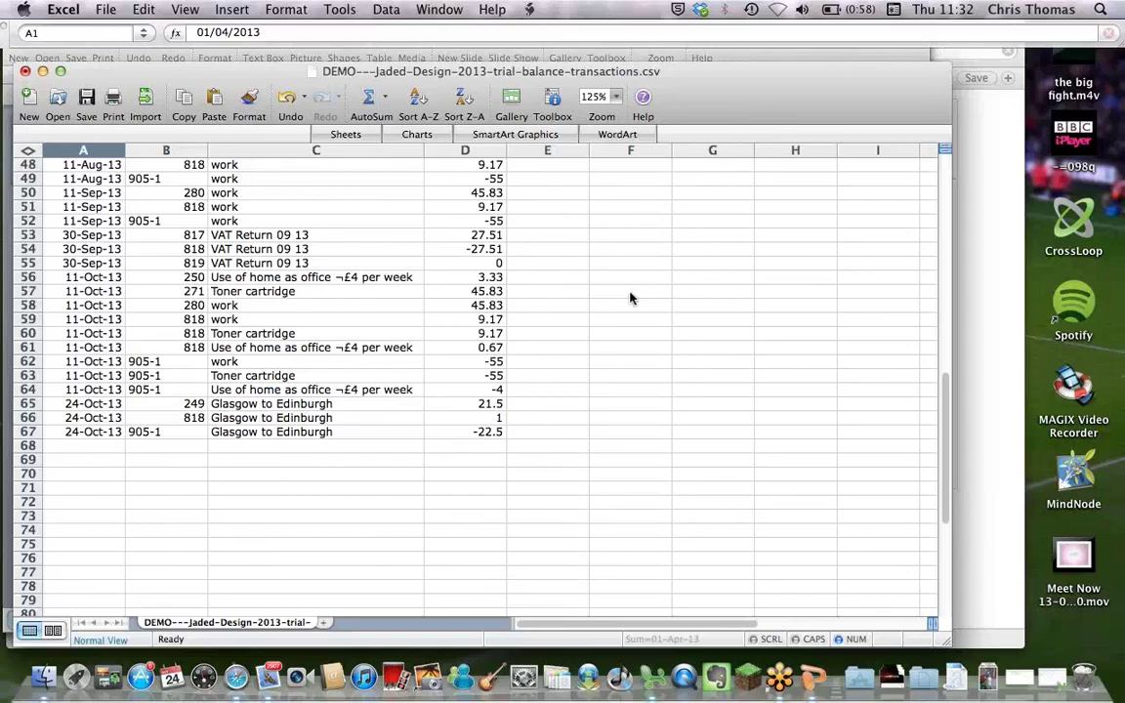
{"action": "key", "text": "ctrl+Up"}
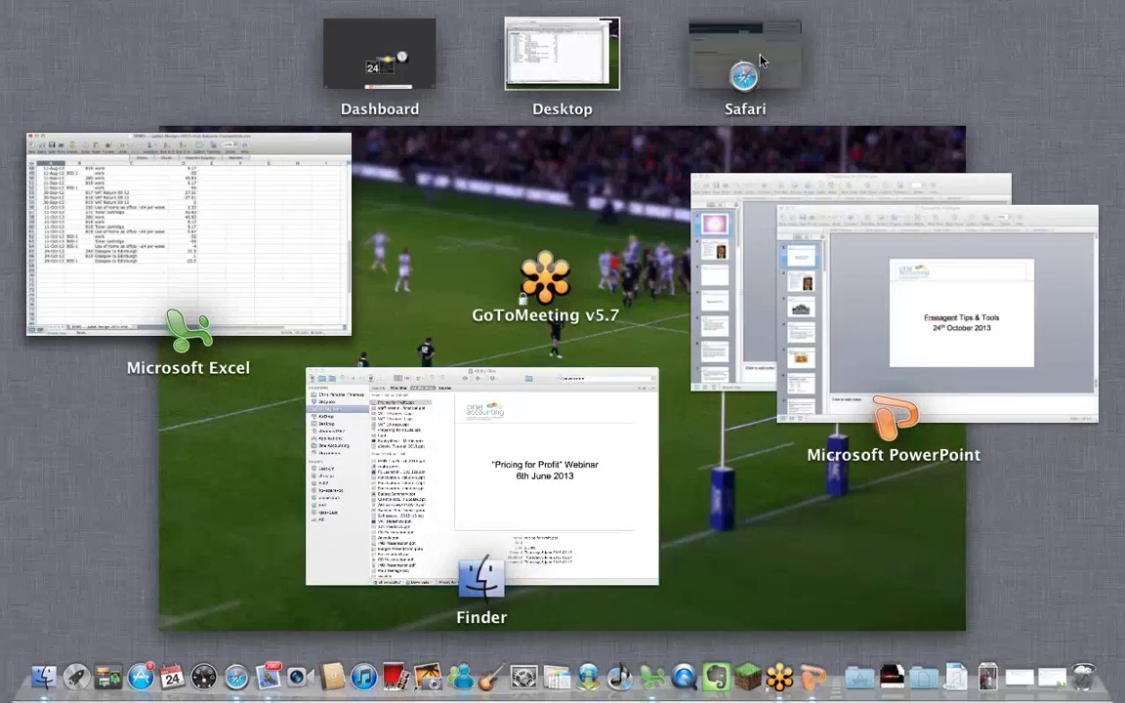
- Switch back from the window overview to Safari showing FreeAgent's Trial Balance report
{"action": "left_click", "coordinate": [761, 61]}
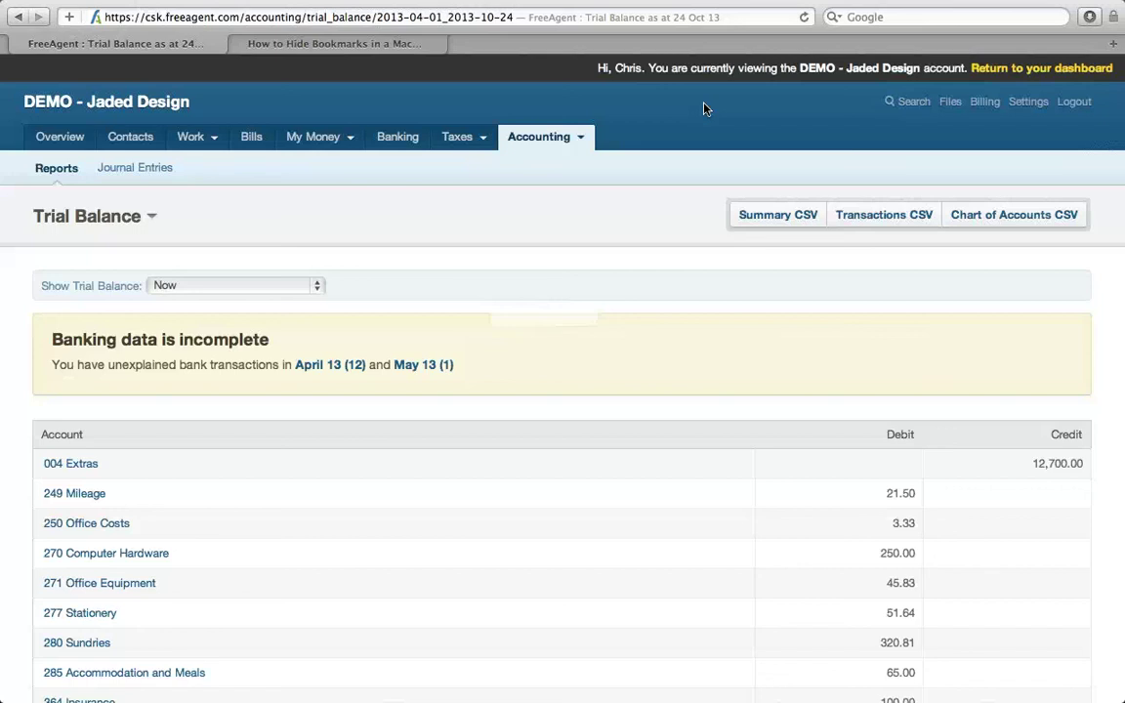
{"action": "key", "text": "ctrl+Up"}
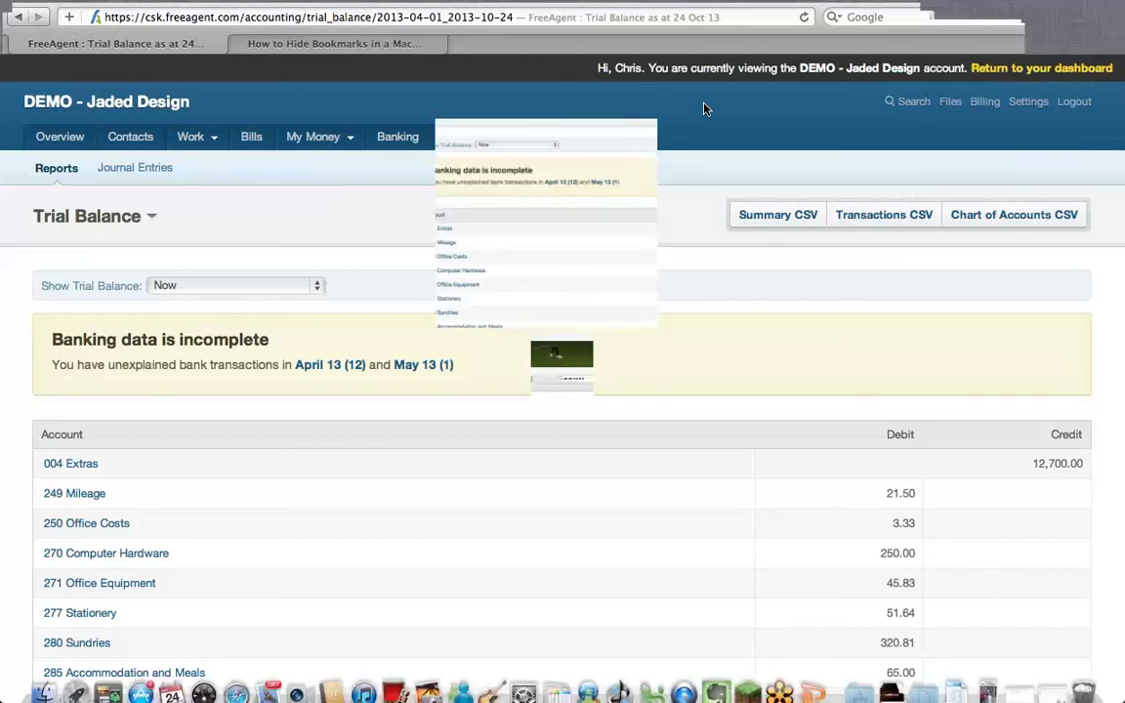
{"action": "left_click", "coordinate": [758, 48]}
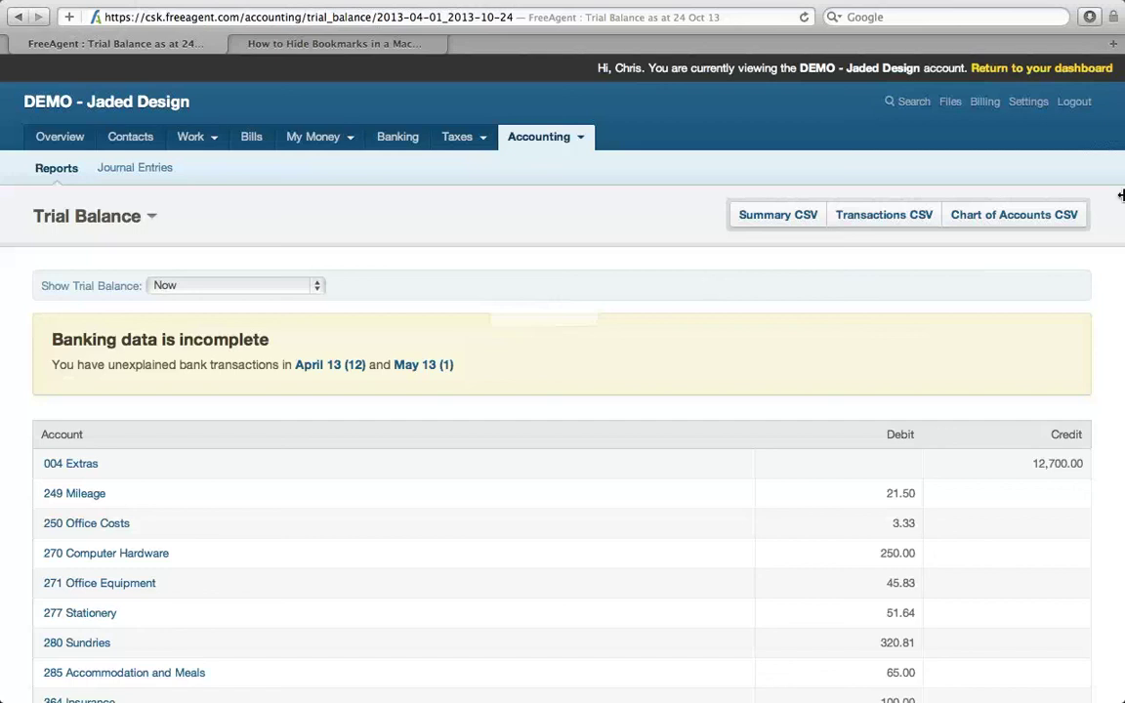
{"action": "key", "text": "ctrl+Up"}
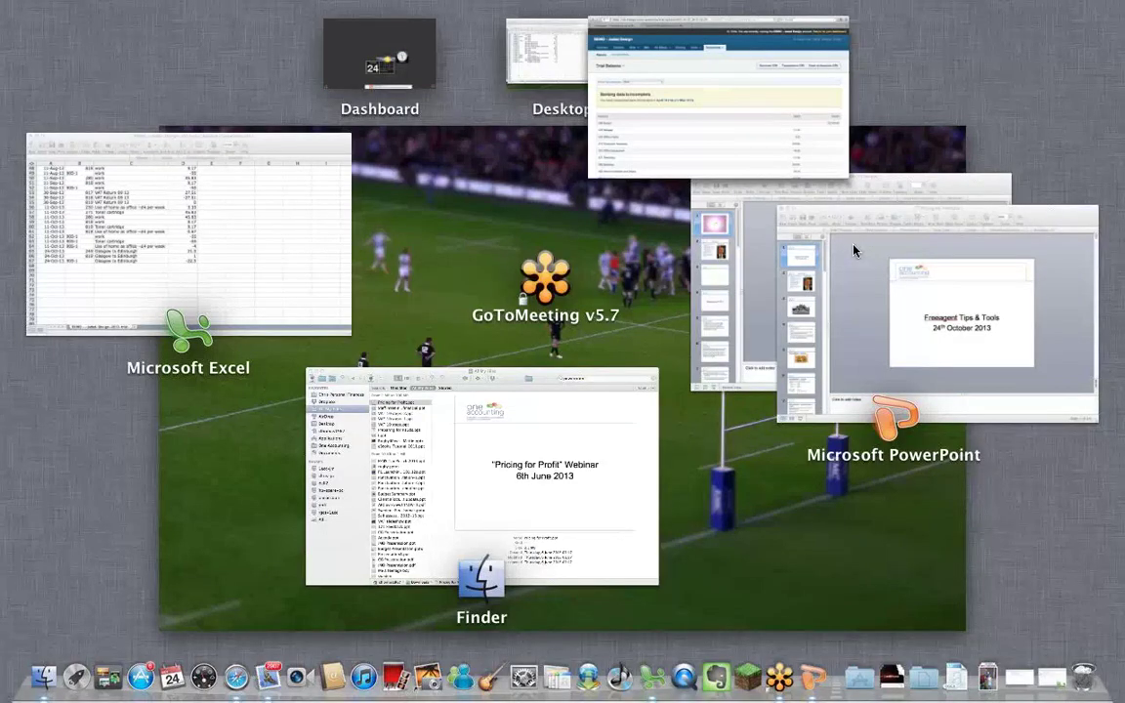
{"action": "key", "text": "ctrl+Up"}
{"action": "key", "text": "ctrl+Up"}
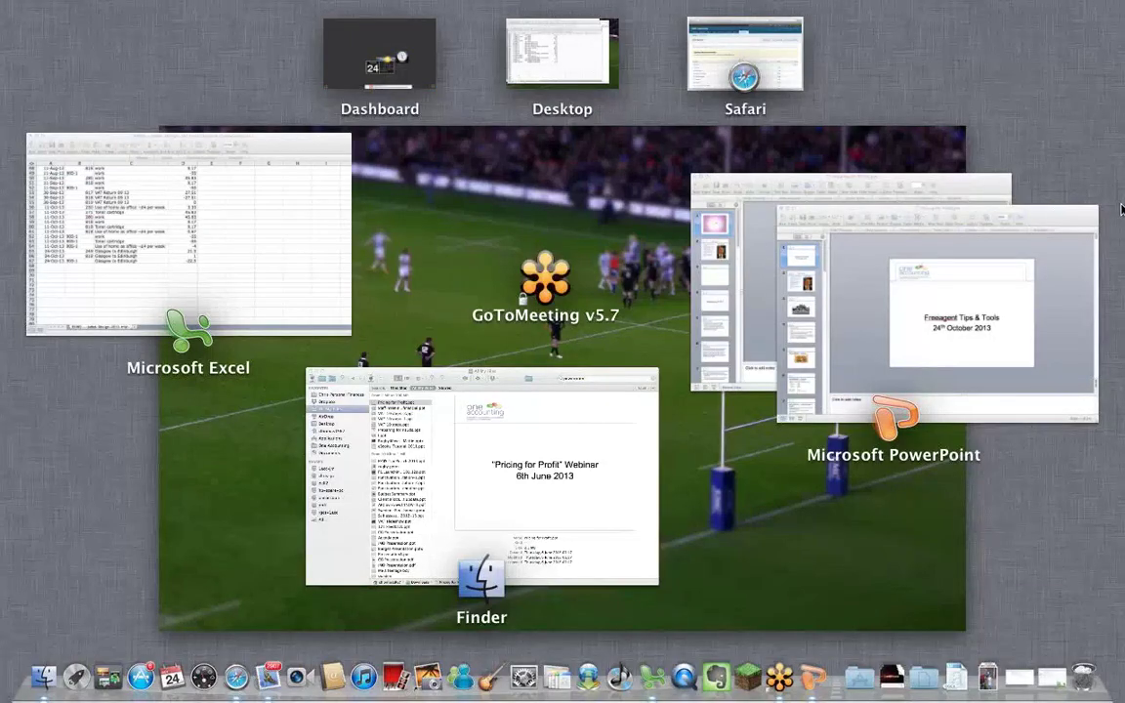
{"action": "key", "text": "ctrl+Up"}
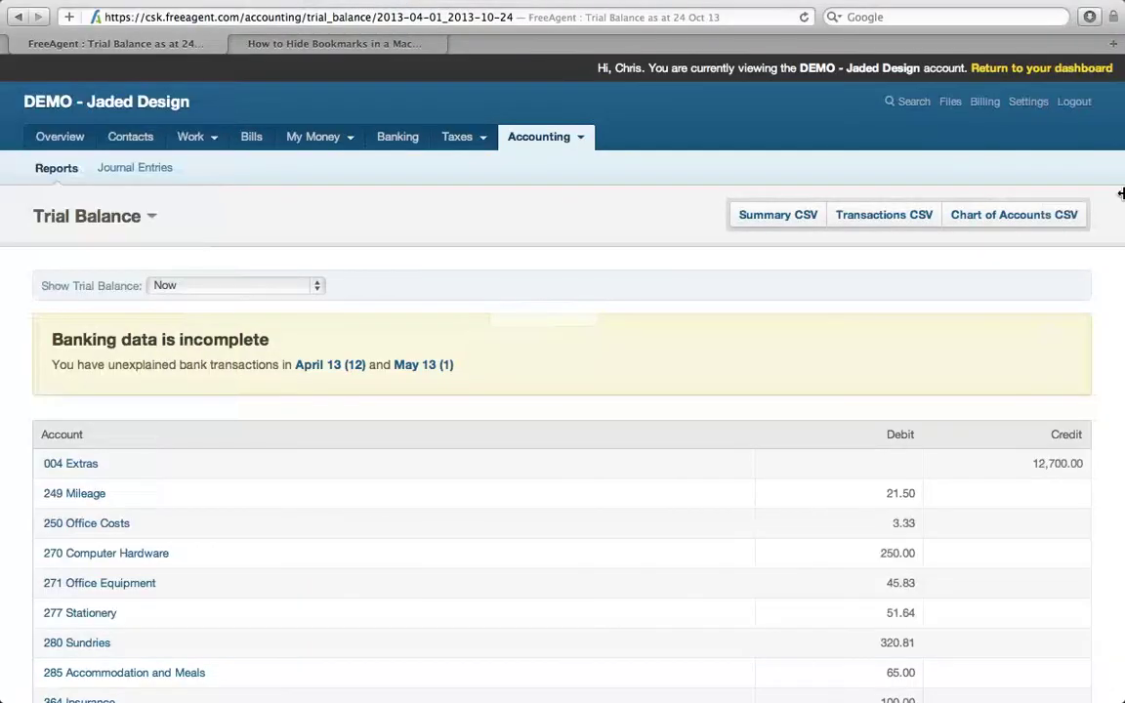